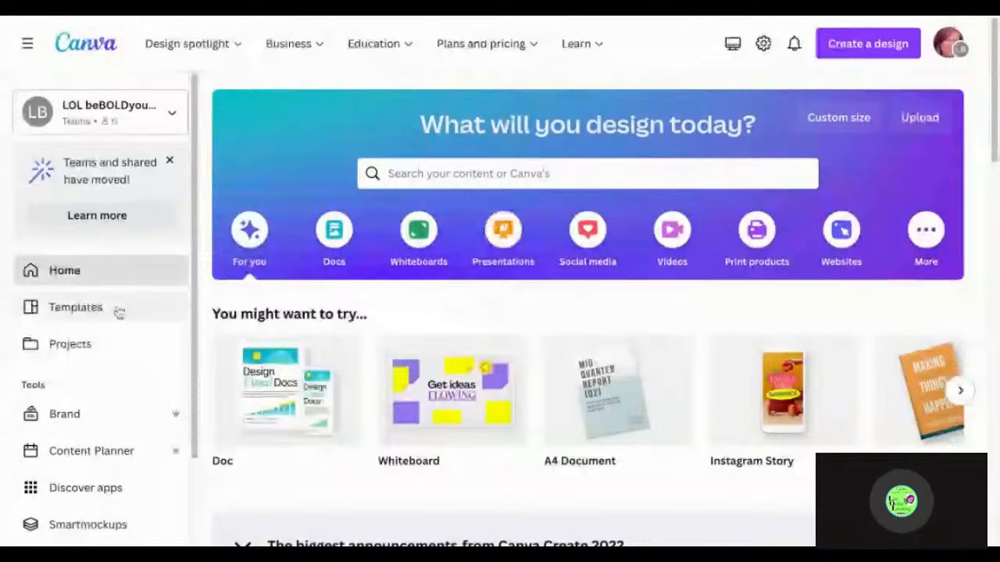
Create a blank YouTube Thumbnail design of 1280 × 720 px and decline opening it in the desktop app
{"action": "left_click", "coordinate": [881, 47]}
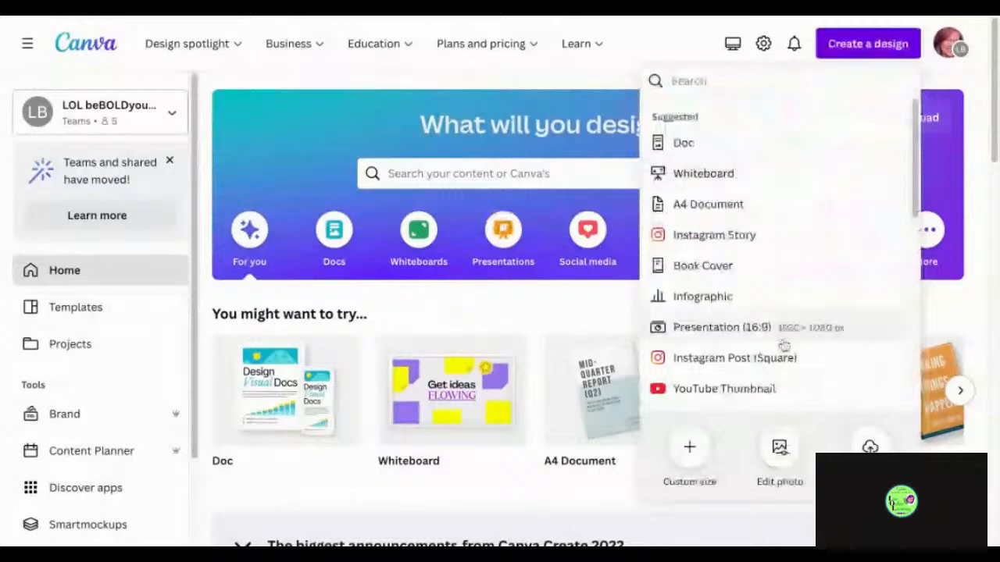
{"action": "scroll", "coordinate": [781, 345], "scroll_direction": "down", "scroll_amount": 2}
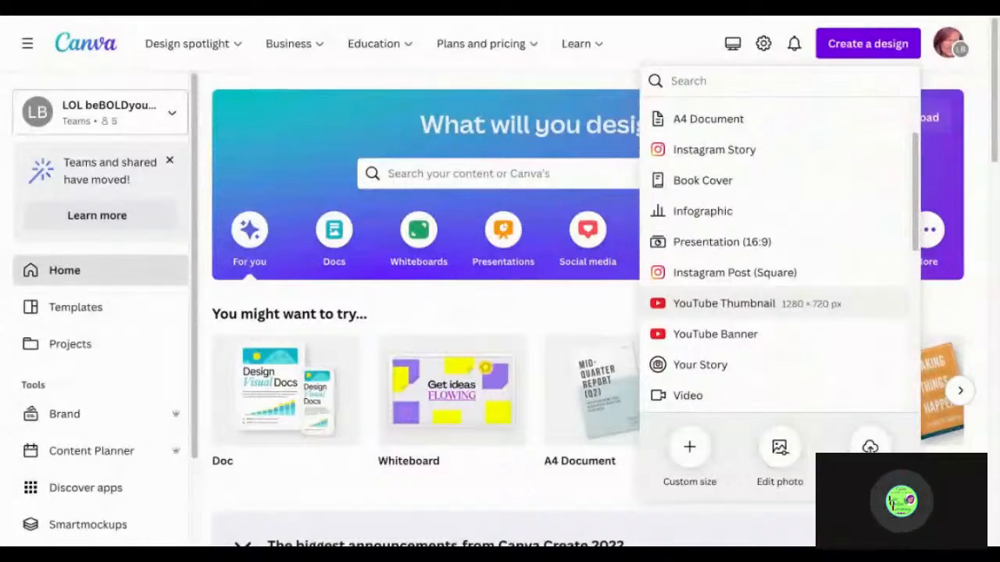
{"action": "left_click", "coordinate": [724, 303]}
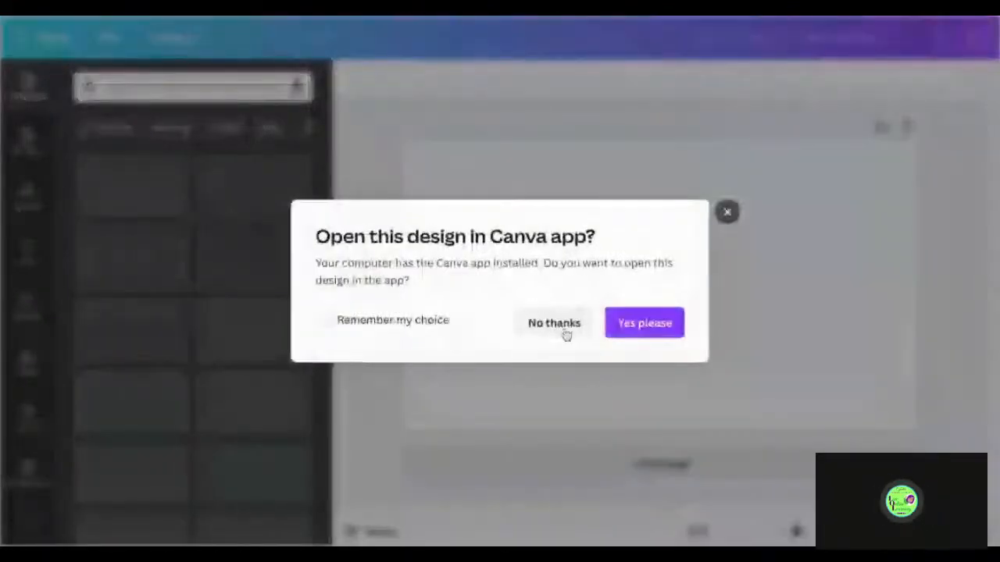
{"action": "left_click", "coordinate": [555, 323]}
Add the uploaded 10.3-second video of the woman in the orange-banded hat to the page
{"action": "scroll", "coordinate": [31, 387], "scroll_direction": "down", "scroll_amount": 2}
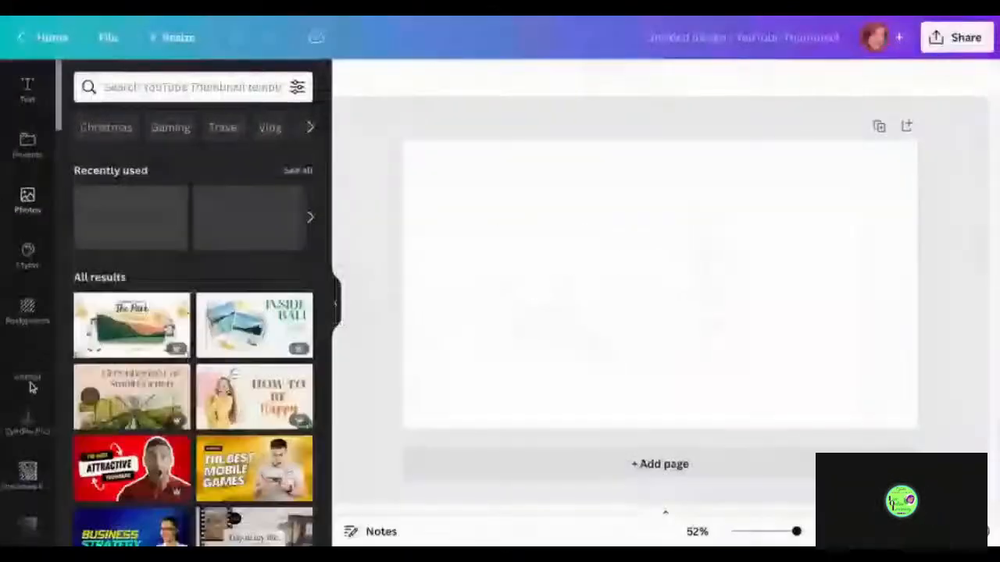
{"action": "scroll", "coordinate": [31, 388], "scroll_direction": "down", "scroll_amount": 1}
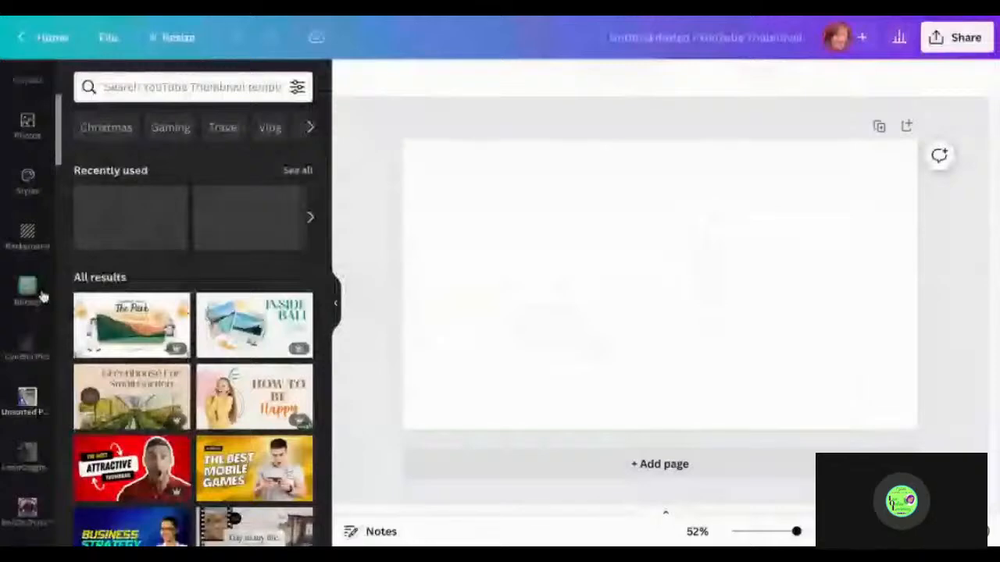
{"action": "scroll", "coordinate": [43, 258], "scroll_direction": "up", "scroll_amount": 3}
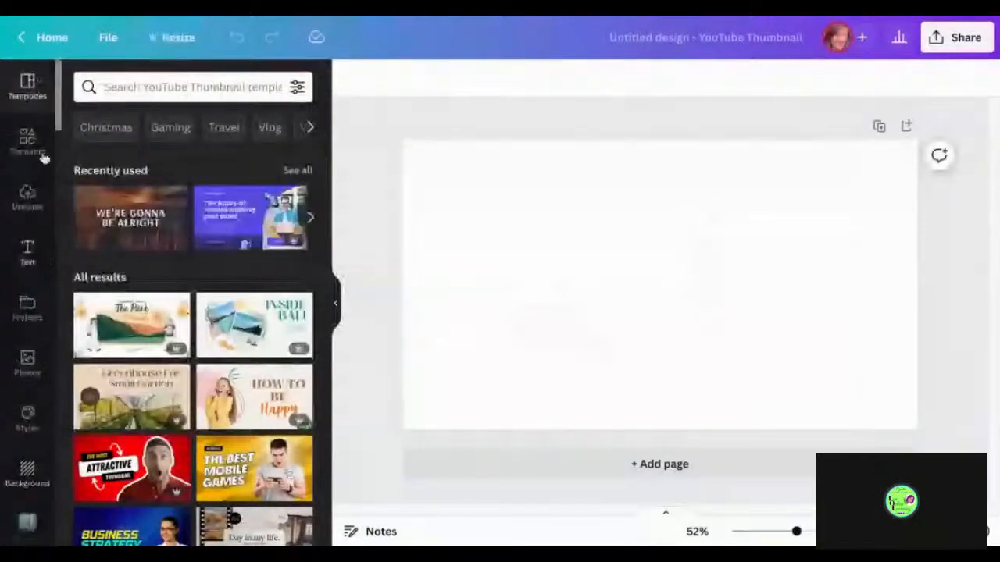
{"action": "left_click", "coordinate": [32, 196]}
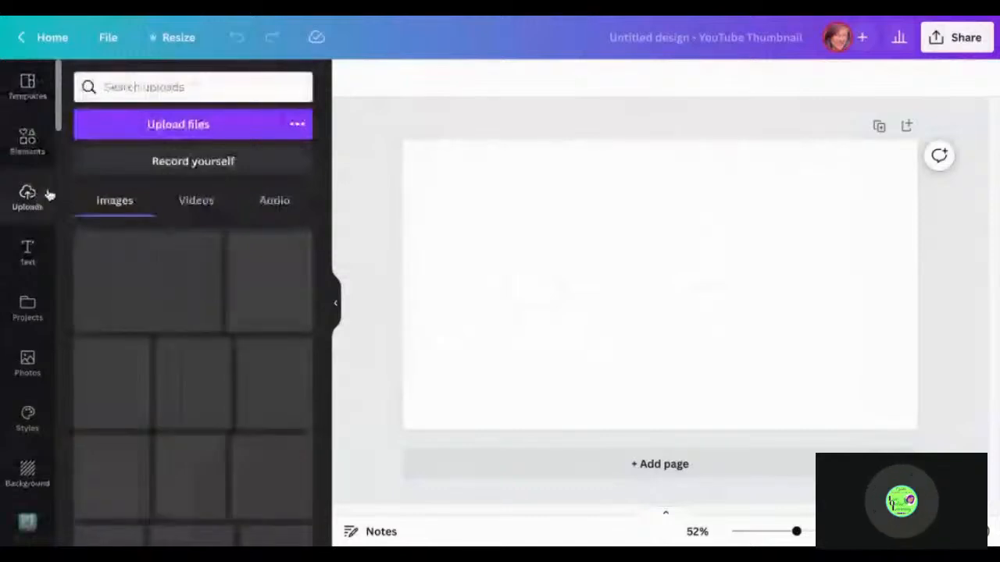
{"action": "left_click", "coordinate": [197, 205]}
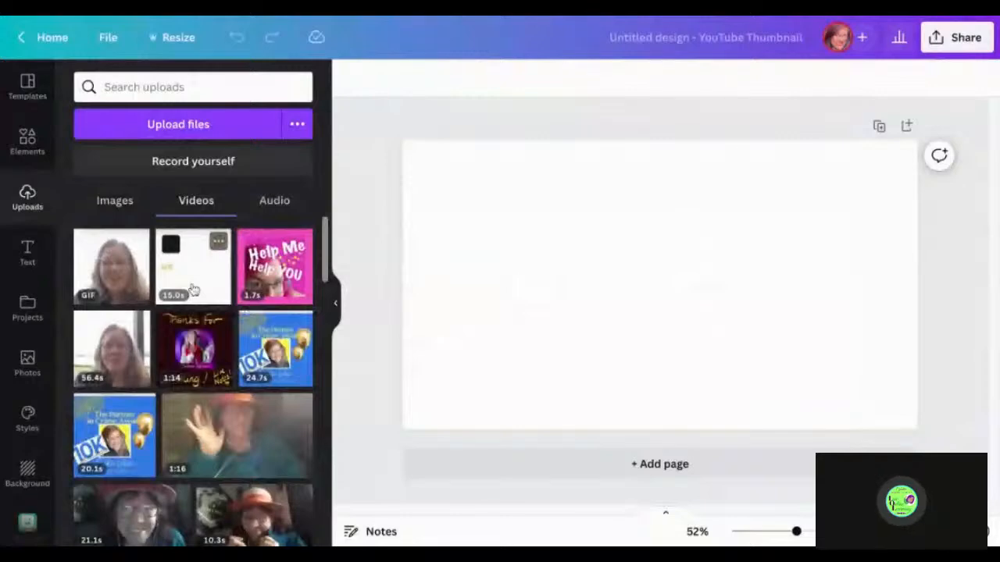
{"action": "scroll", "coordinate": [193, 290], "scroll_direction": "down", "scroll_amount": 2}
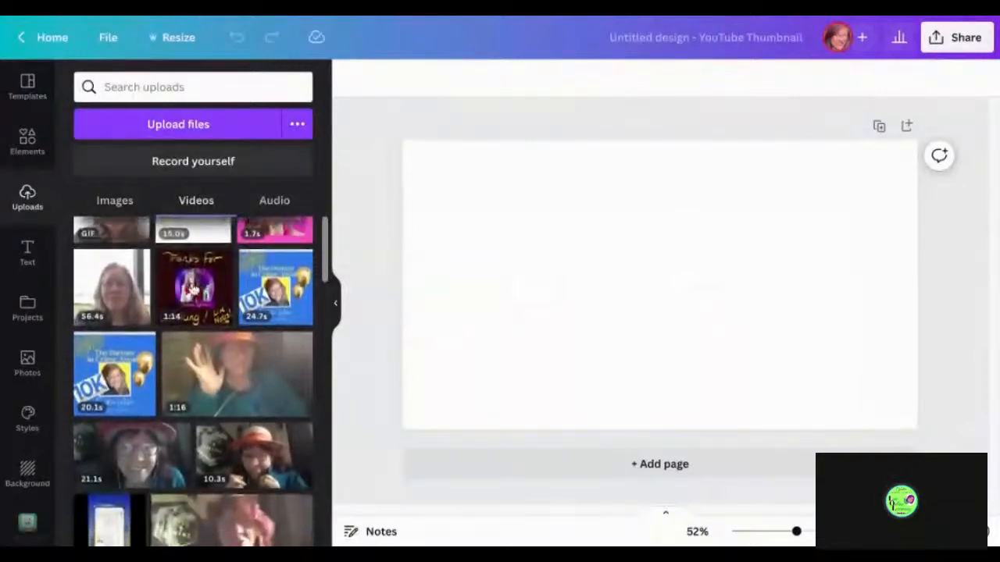
{"action": "scroll", "coordinate": [193, 290], "scroll_direction": "down", "scroll_amount": 2}
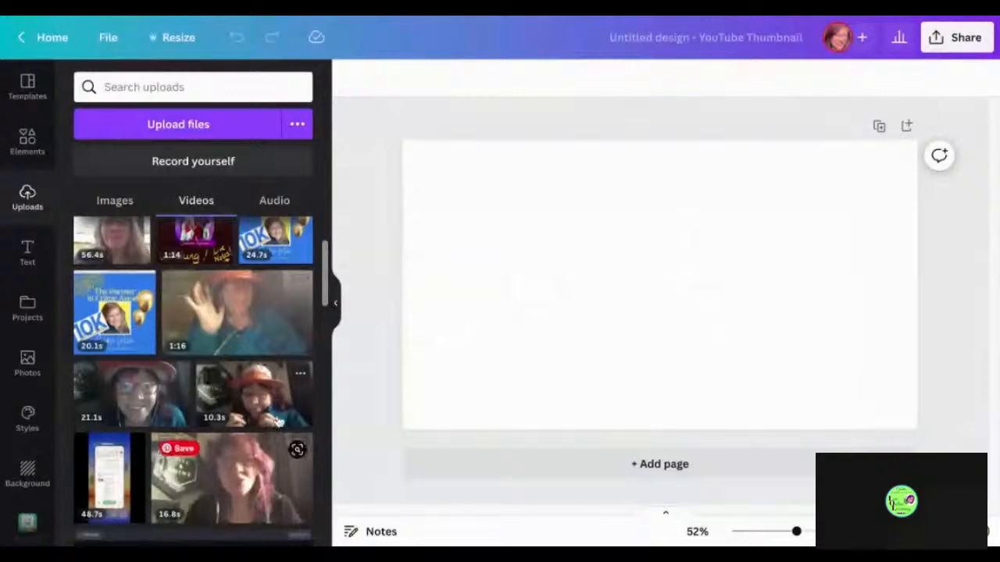
{"action": "scroll", "coordinate": [277, 422], "scroll_direction": "down", "scroll_amount": 2}
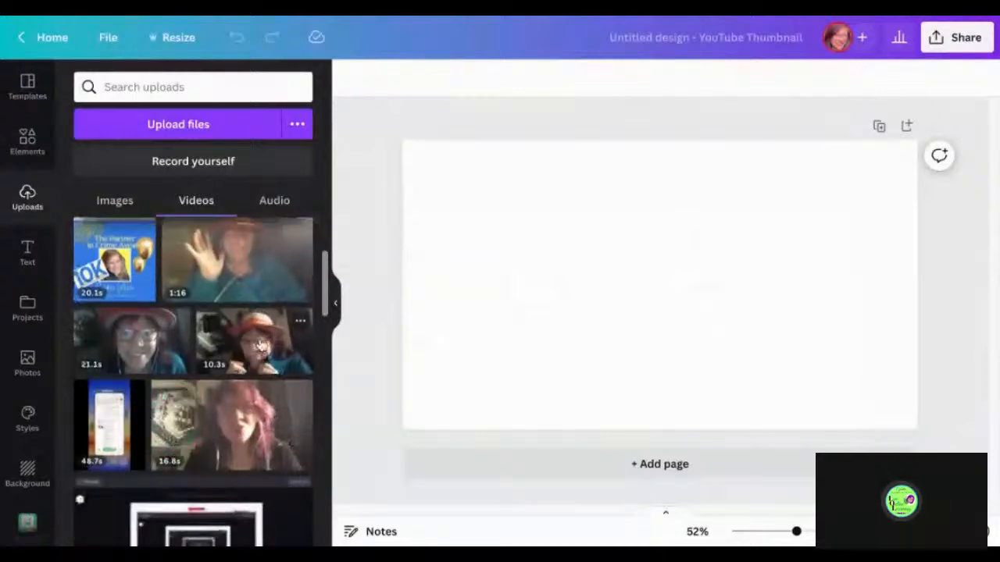
{"action": "left_click", "coordinate": [260, 344]}
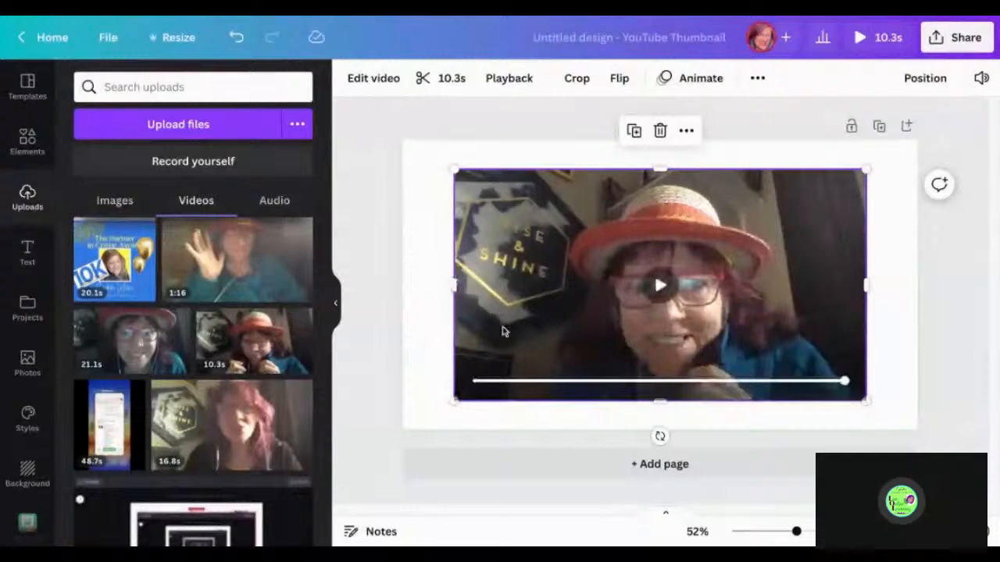
Remove the video's background with Background Remover and play the clip to check the cutout
{"action": "left_click", "coordinate": [381, 85]}
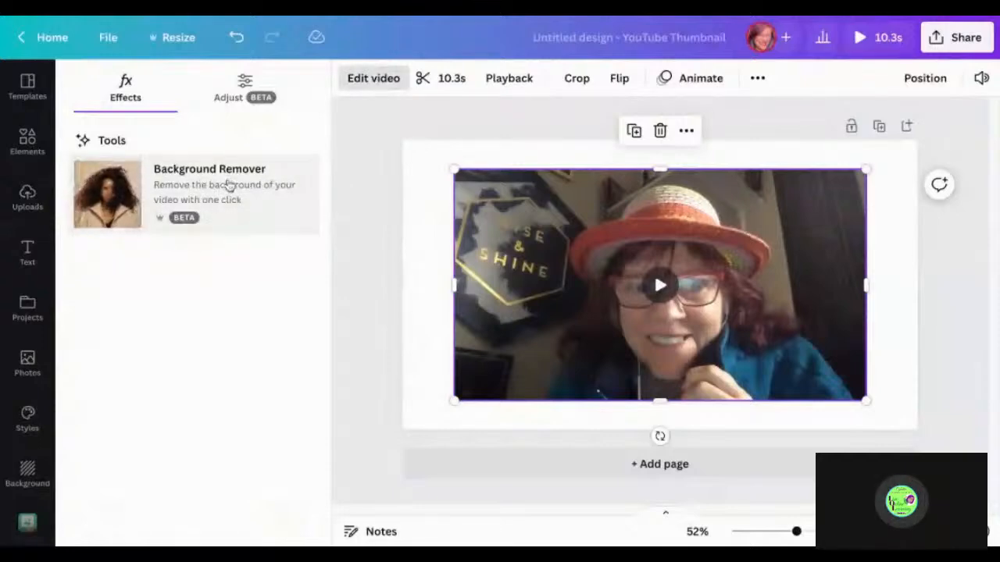
{"action": "left_click", "coordinate": [228, 186]}
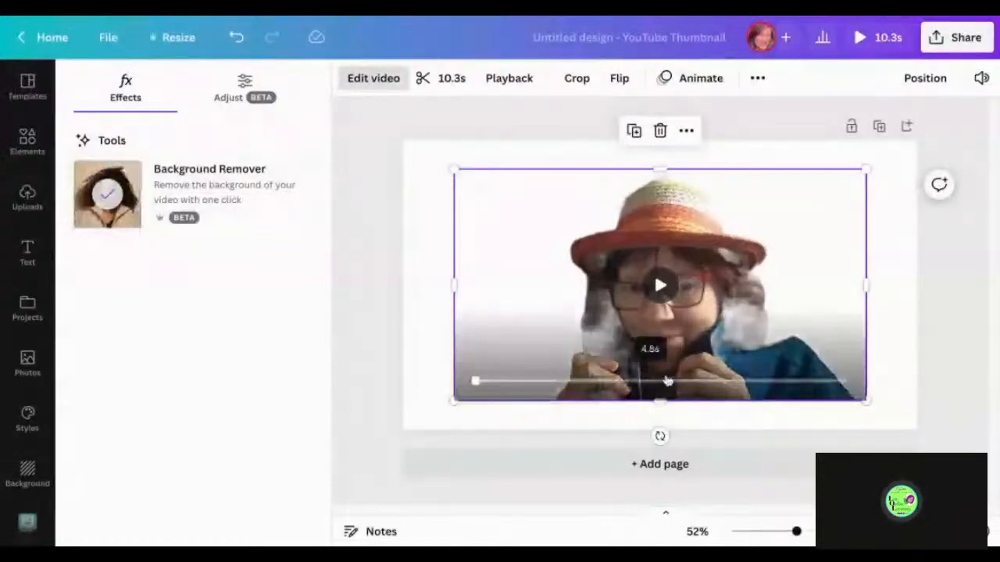
{"action": "left_click", "coordinate": [662, 291]}
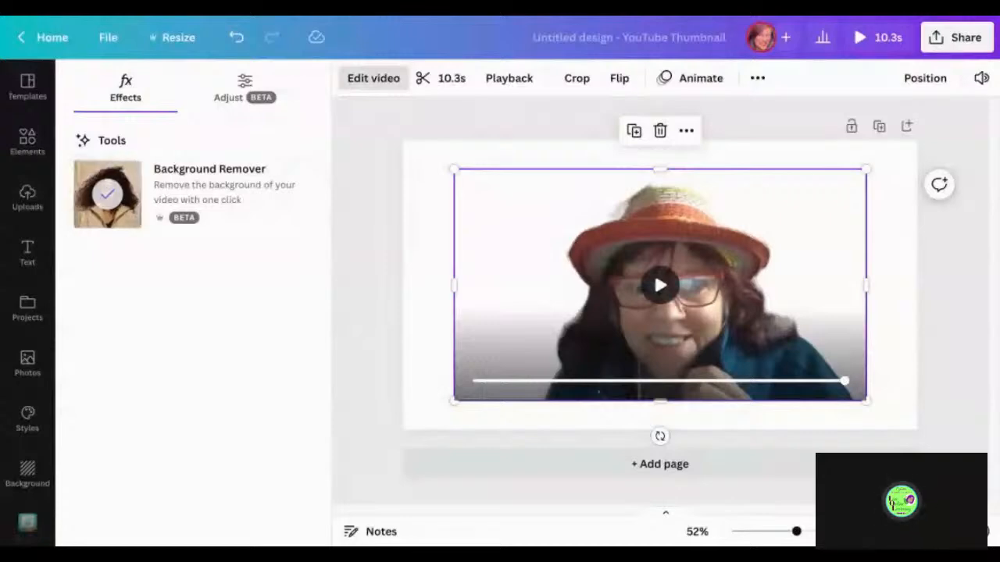
{"action": "key", "text": "space"}
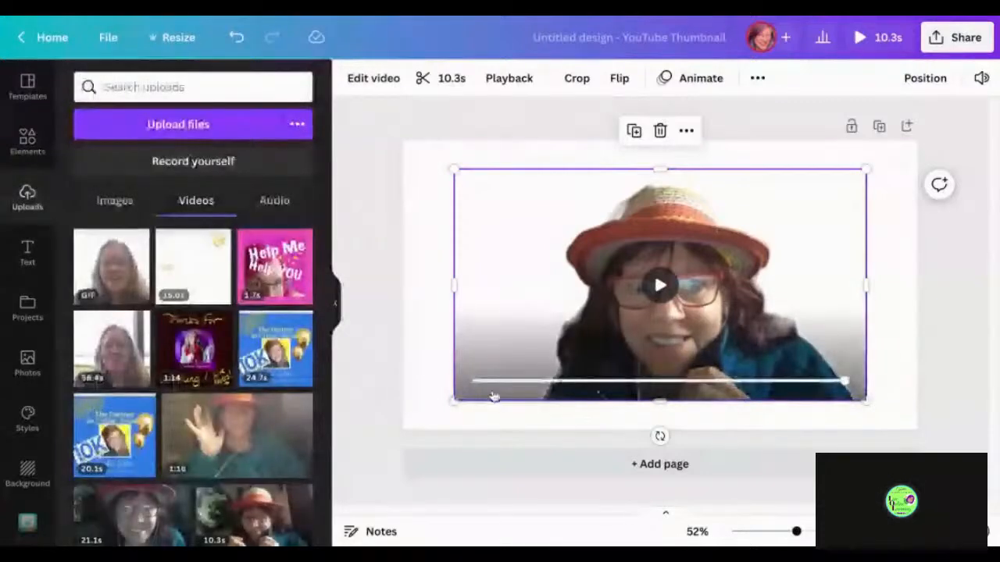
Move the cut-out video straight down so it sits on the page's bottom edge
{"action": "left_click", "coordinate": [430, 310]}
{"action": "left_click", "coordinate": [682, 332]}
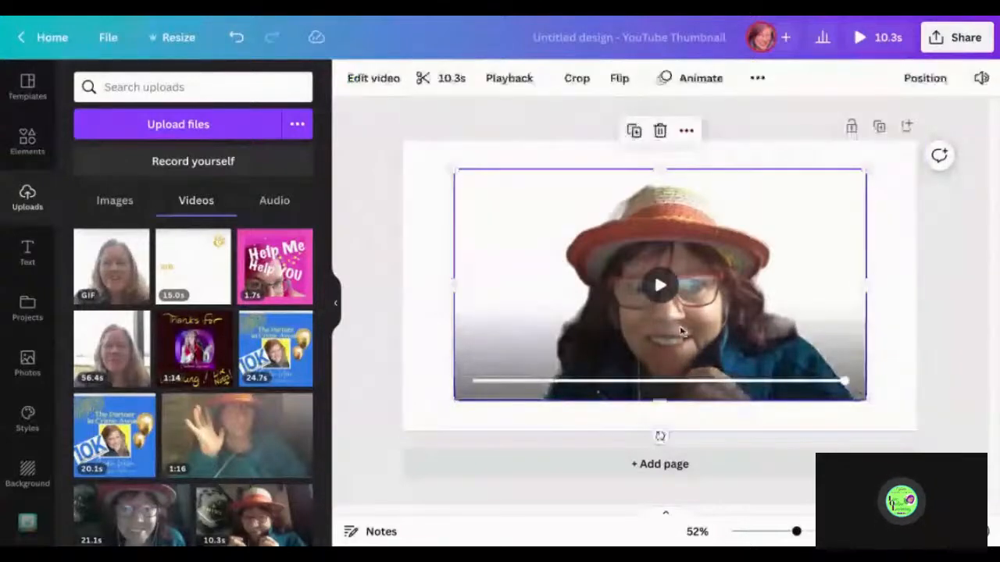
{"action": "left_click_drag", "start_coordinate": [682, 332], "coordinate": [681, 361]}
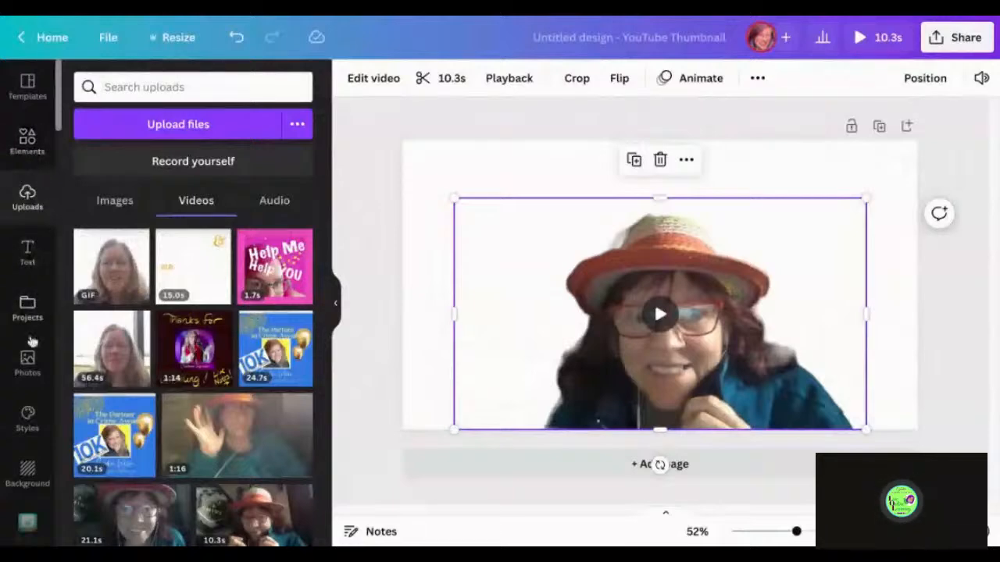
Search the photos for "Beaches" and set the blue-sky palm beach photo as the page background behind the video
{"action": "scroll", "coordinate": [30, 336], "scroll_direction": "down", "scroll_amount": 1}
{"action": "scroll", "coordinate": [29, 336], "scroll_direction": "down", "scroll_amount": 2}
{"action": "left_click", "coordinate": [29, 272]}
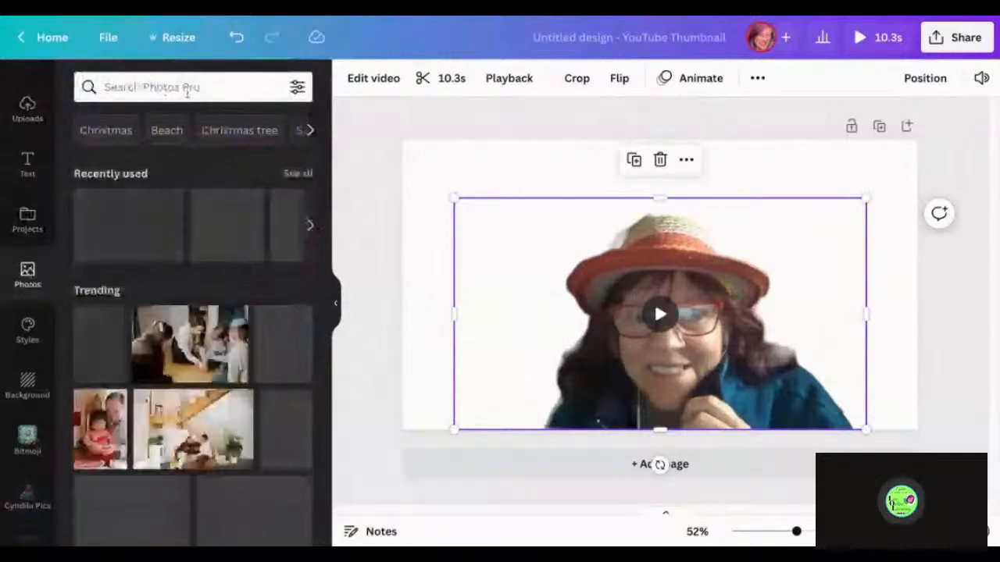
{"action": "left_click", "coordinate": [185, 87]}
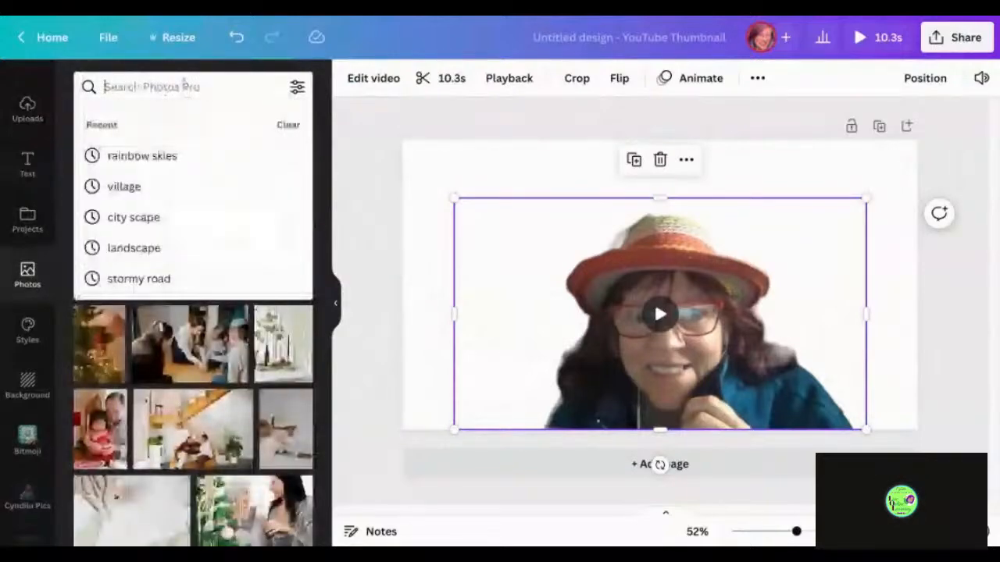
{"action": "type", "text": "beach"}
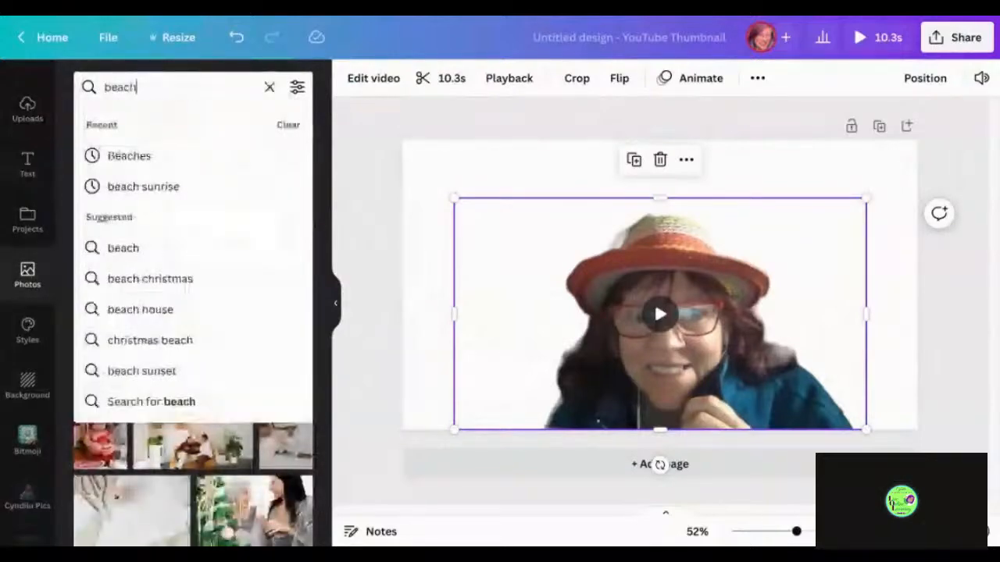
{"action": "left_click", "coordinate": [184, 155]}
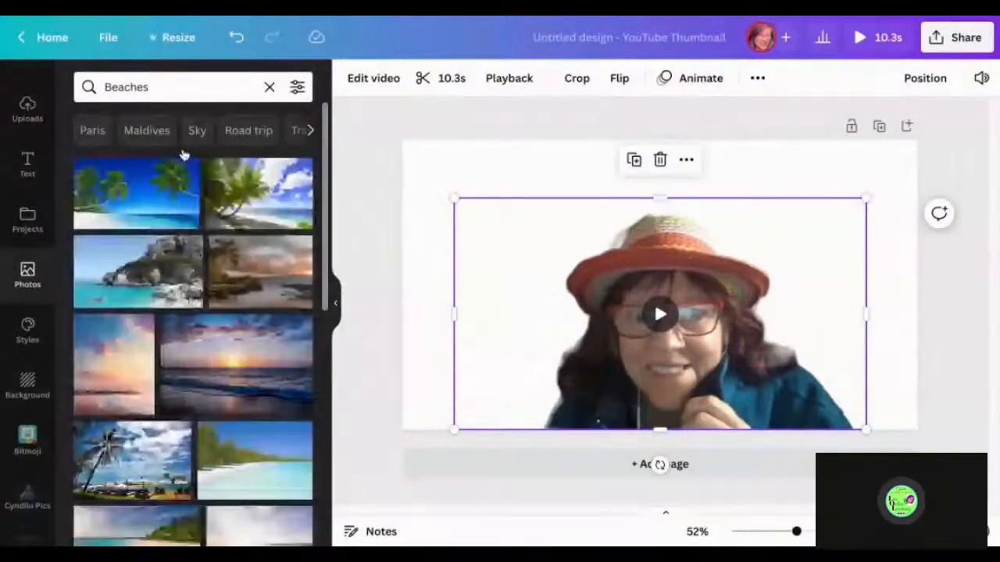
{"action": "left_click_drag", "start_coordinate": [184, 158], "coordinate": [582, 250]}
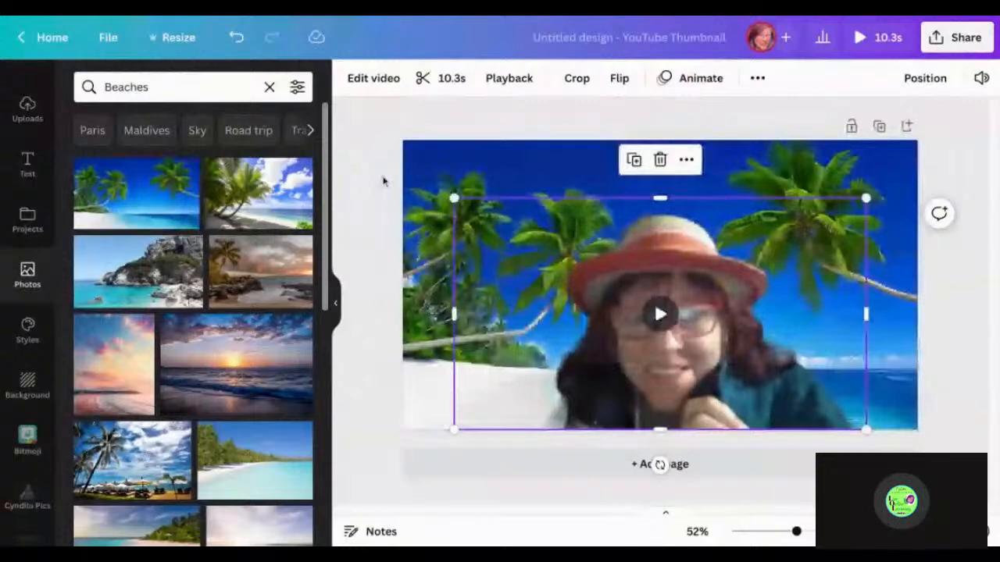
{"action": "left_click", "coordinate": [383, 181]}
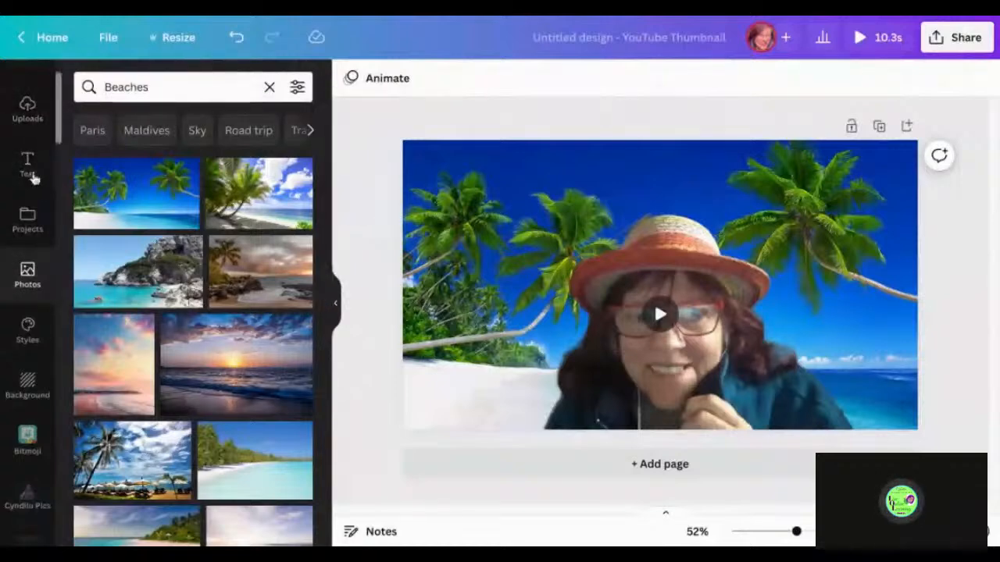
Add the round green Live Online Learning logo from the Live Online Learning folder to the design
{"action": "scroll", "coordinate": [32, 369], "scroll_direction": "down", "scroll_amount": 1}
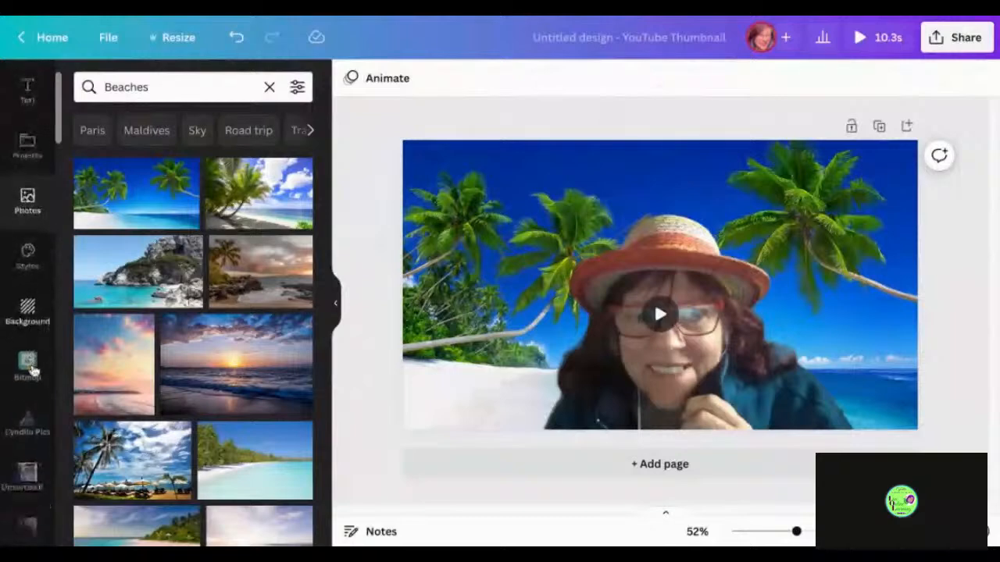
{"action": "scroll", "coordinate": [31, 369], "scroll_direction": "down", "scroll_amount": 3}
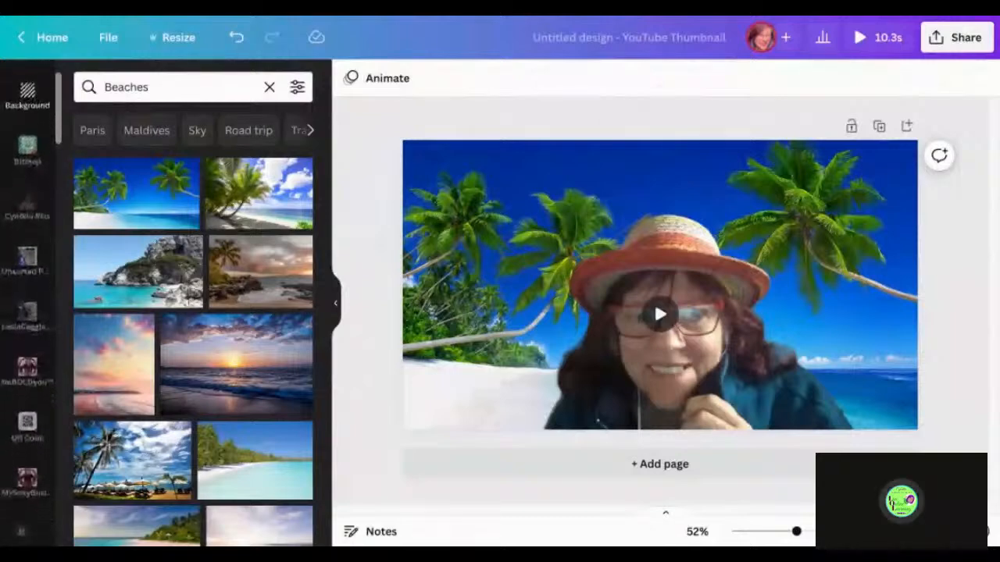
{"action": "scroll", "coordinate": [28, 312], "scroll_direction": "down", "scroll_amount": 5}
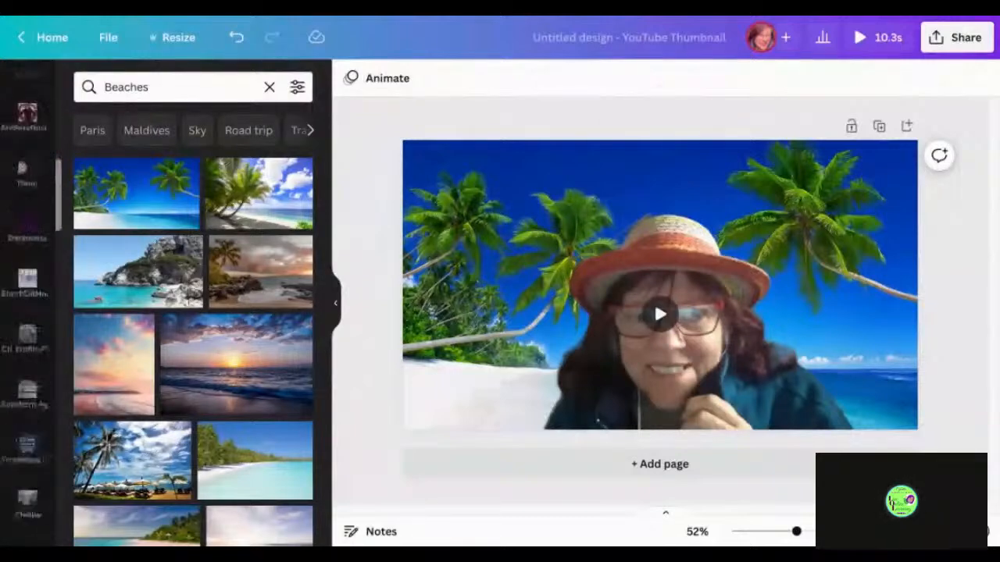
{"action": "scroll", "coordinate": [27, 312], "scroll_direction": "down", "scroll_amount": 4}
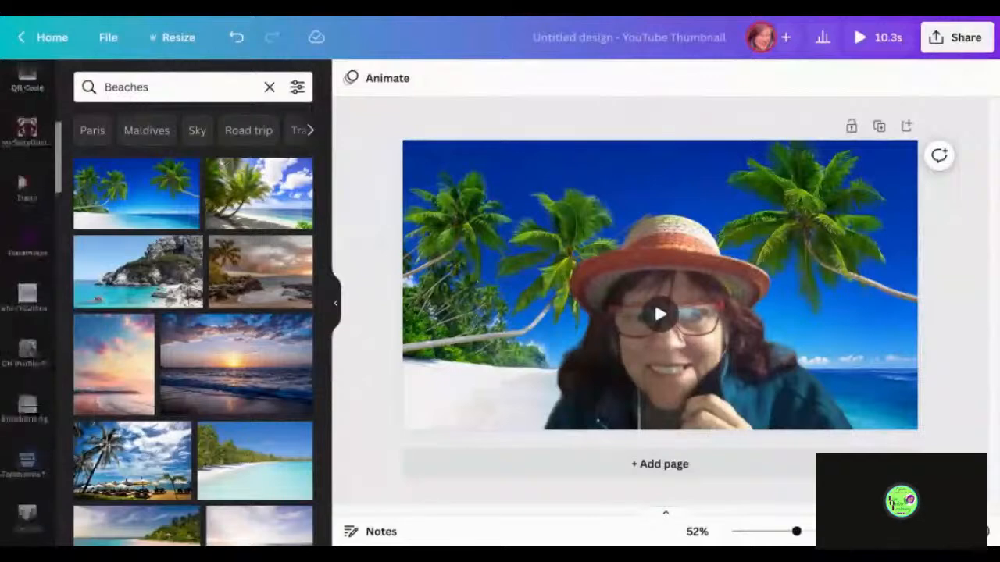
{"action": "scroll", "coordinate": [27, 305], "scroll_direction": "down", "scroll_amount": 5}
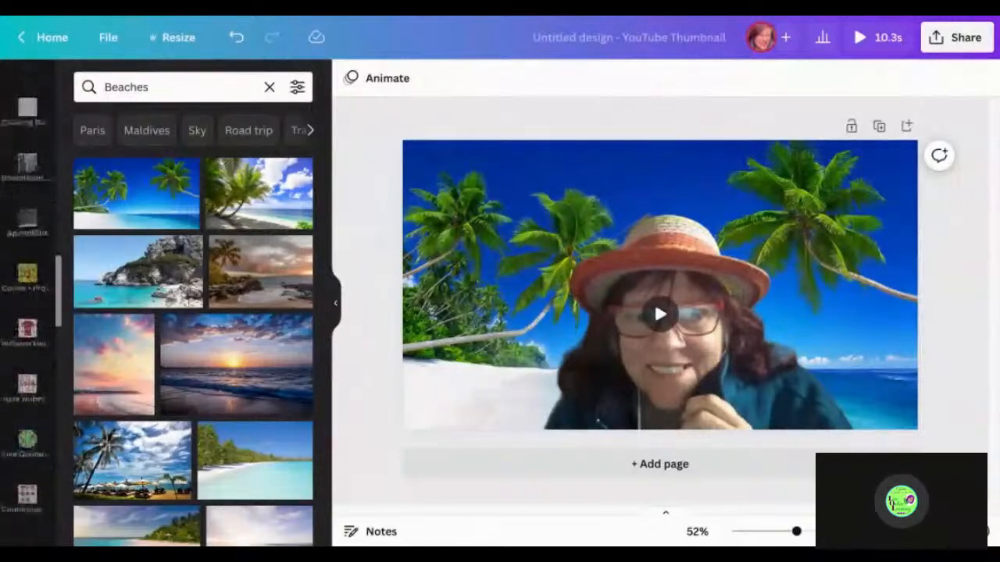
{"action": "left_click", "coordinate": [27, 372]}
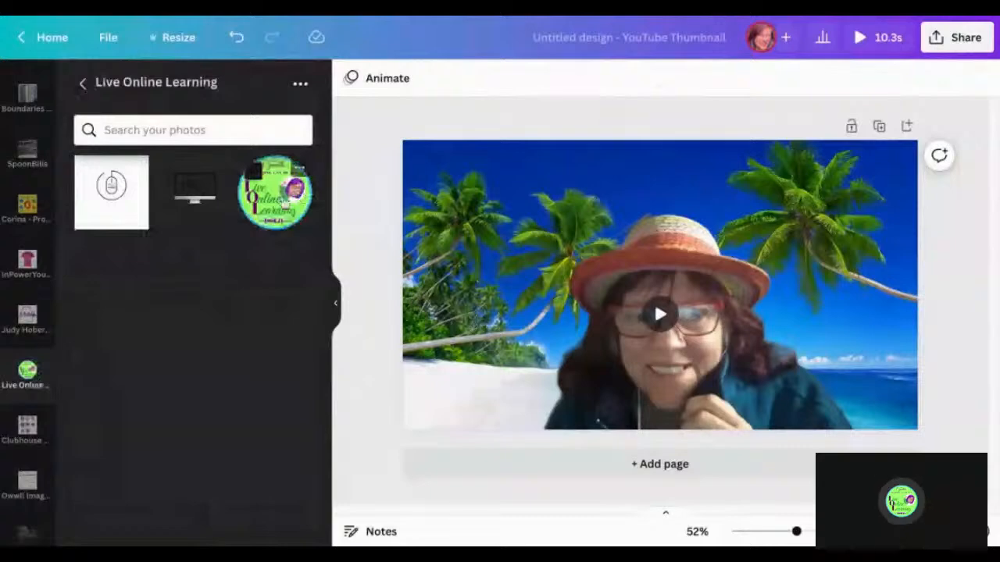
{"action": "left_click", "coordinate": [275, 193]}
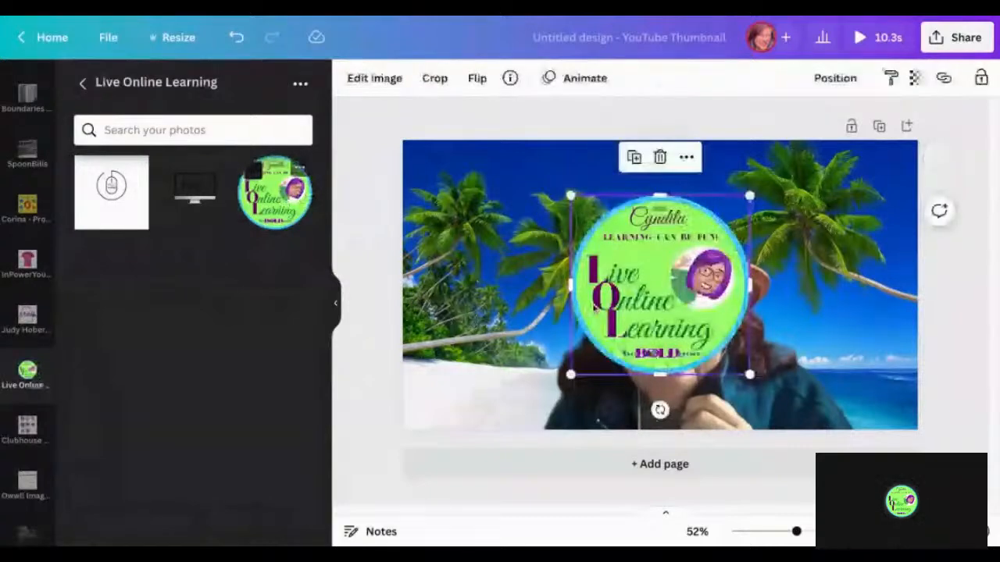
Shrink the Live Online Learning logo and place it in the page's lower-left corner, just inside the edges
{"action": "left_click_drag", "start_coordinate": [595, 306], "coordinate": [420, 360]}
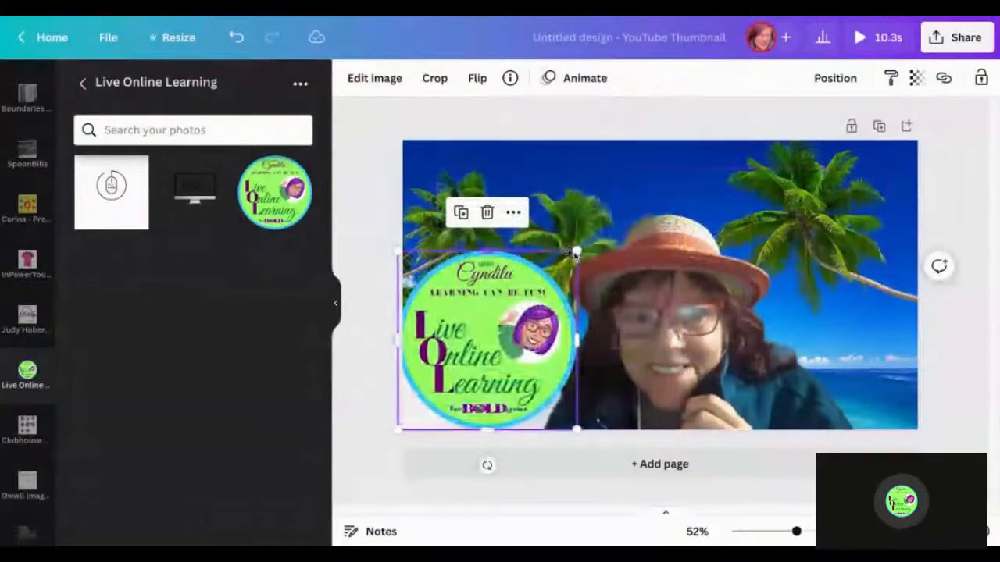
{"action": "left_click_drag", "start_coordinate": [576, 252], "coordinate": [524, 306]}
{"action": "left_click_drag", "start_coordinate": [426, 393], "coordinate": [444, 383]}
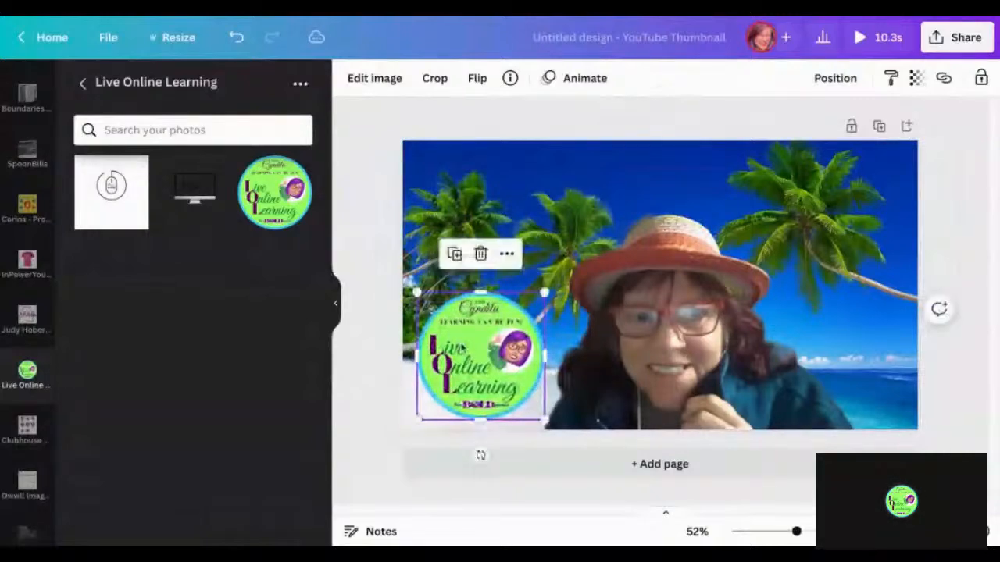
{"action": "left_click", "coordinate": [378, 256]}
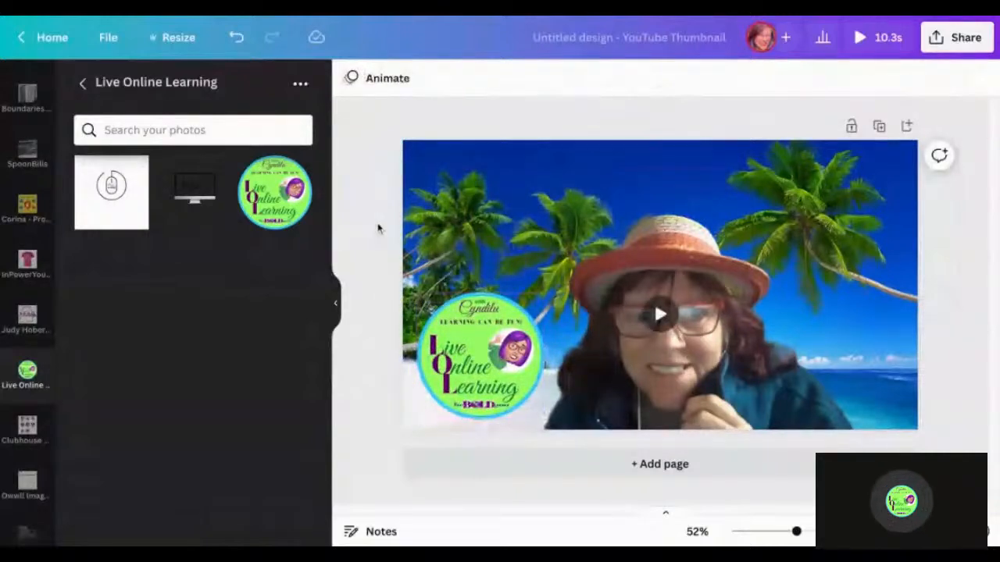
Add a text box above the woman's hat reading "Removing a Video Background!"
{"action": "key", "text": "t"}
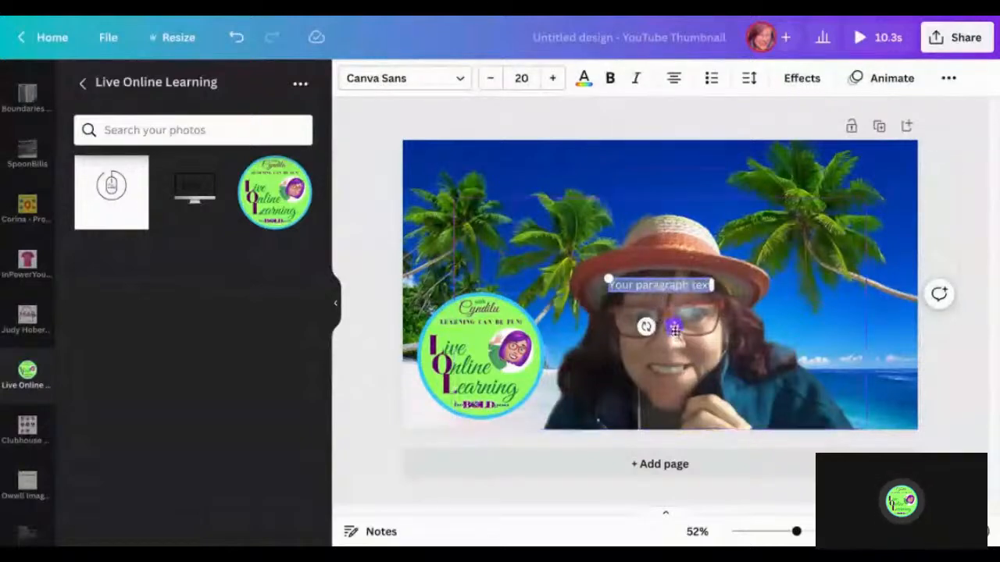
{"action": "left_click_drag", "start_coordinate": [675, 329], "coordinate": [644, 211]}
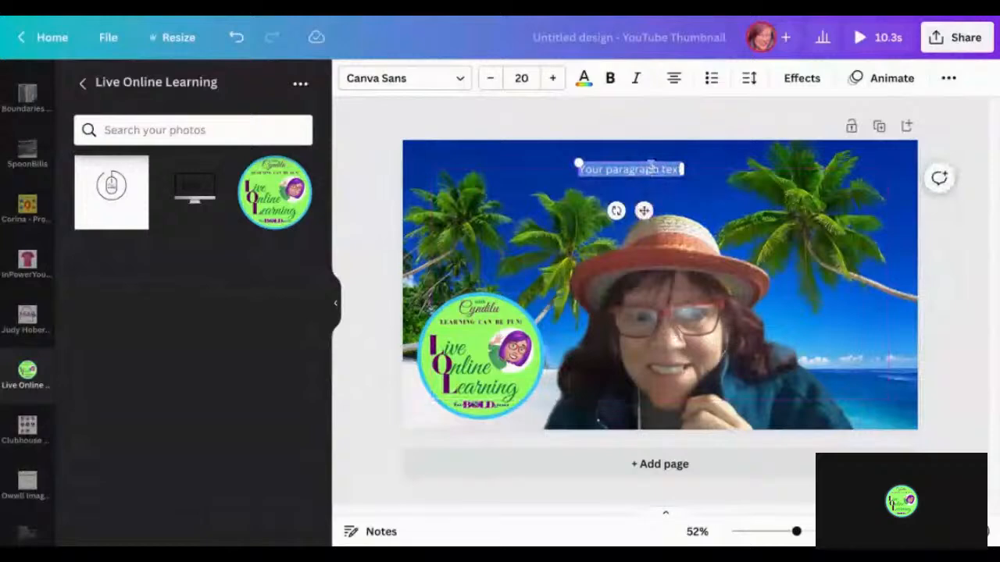
{"action": "double_click", "coordinate": [651, 169]}
{"action": "key", "text": "ctrl+a"}
{"action": "key", "text": "BackSpace"}
{"action": "type", "text": "REmovir"}
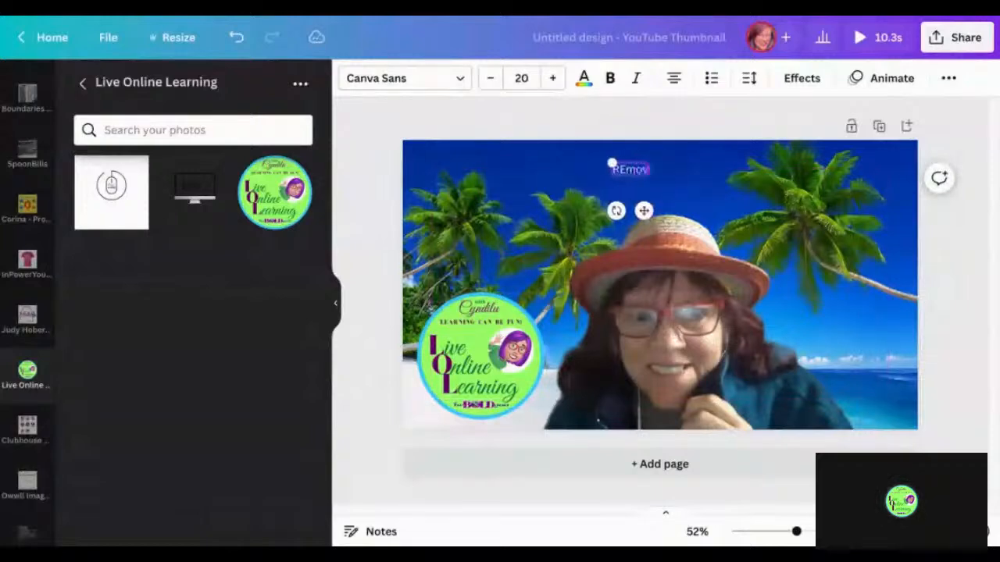
{"action": "key", "text": "BackSpace"}
{"action": "key", "text": "BackSpace"}
{"action": "key", "text": "BackSpace"}
{"action": "key", "text": "BackSpace"}
{"action": "key", "text": "BackSpace"}
{"action": "key", "text": "BackSpace"}
{"action": "type", "text": "emovir"}
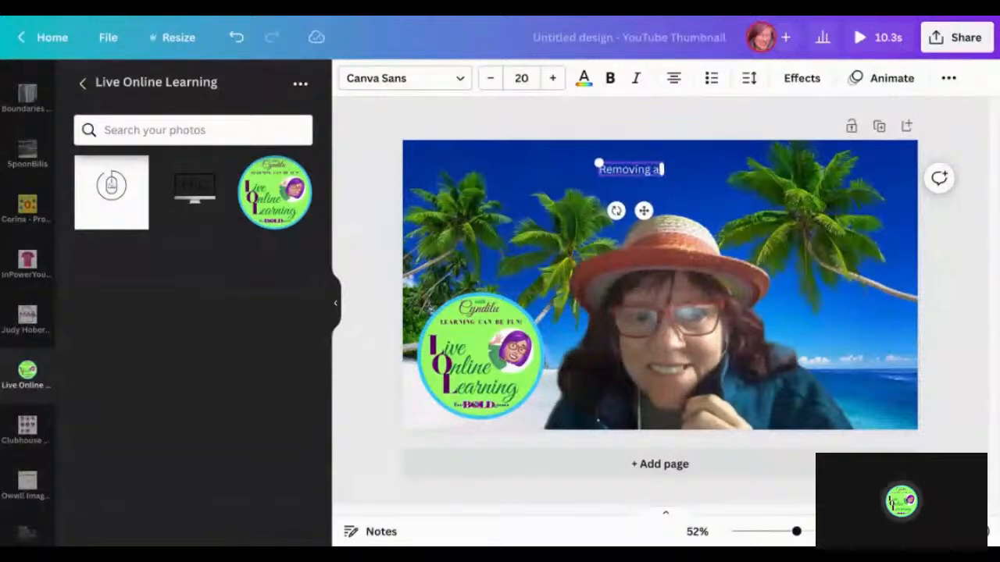
{"action": "type", "text": "g a V"}
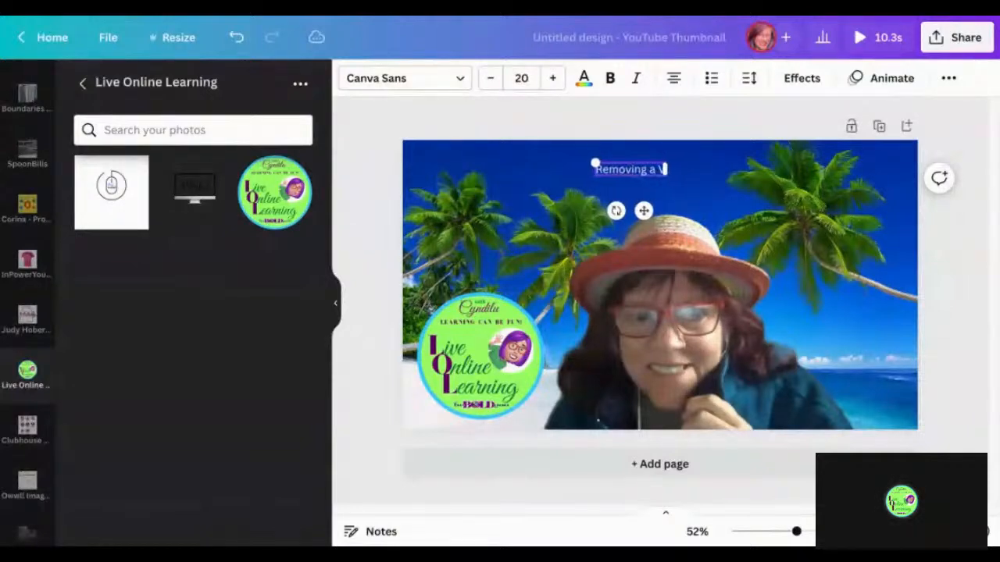
{"action": "type", "text": "ideo Ba"}
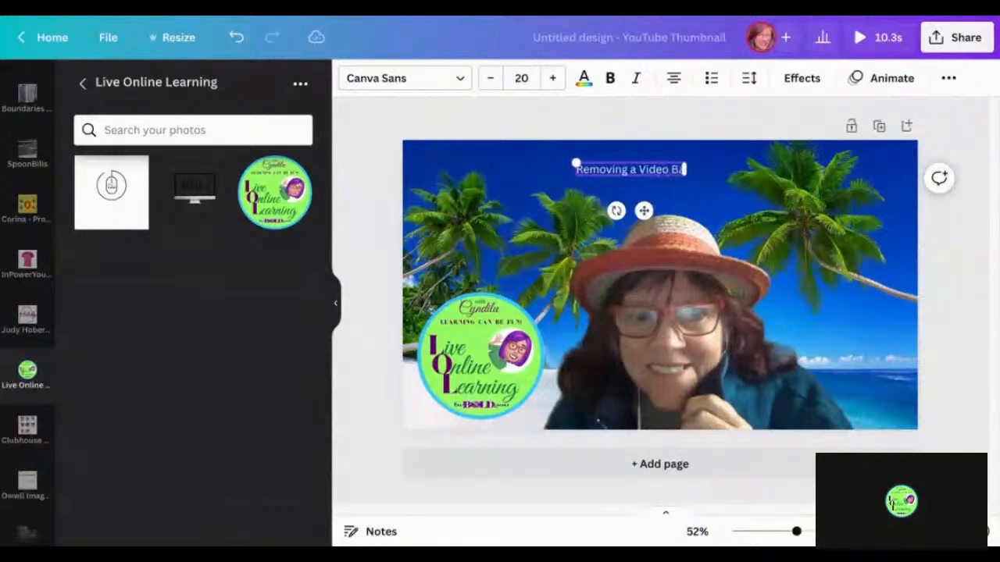
{"action": "type", "text": "ckground!"}
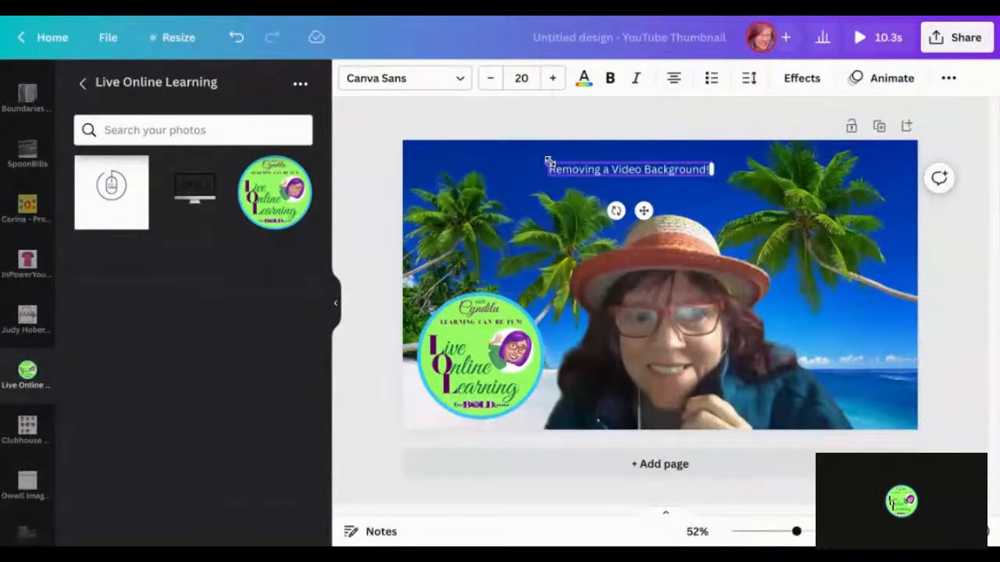
Set the title in RoxboroughCF Bold and enlarge it to size 55.5 across the top of the page, nudged slightly down
{"action": "left_click_drag", "start_coordinate": [548, 161], "coordinate": [430, 152]}
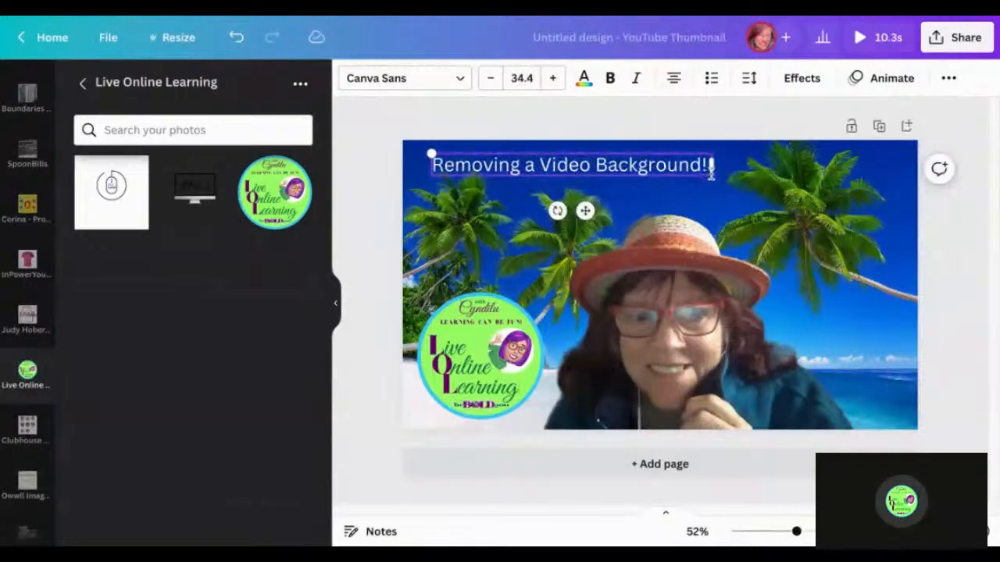
{"action": "left_click", "coordinate": [461, 81]}
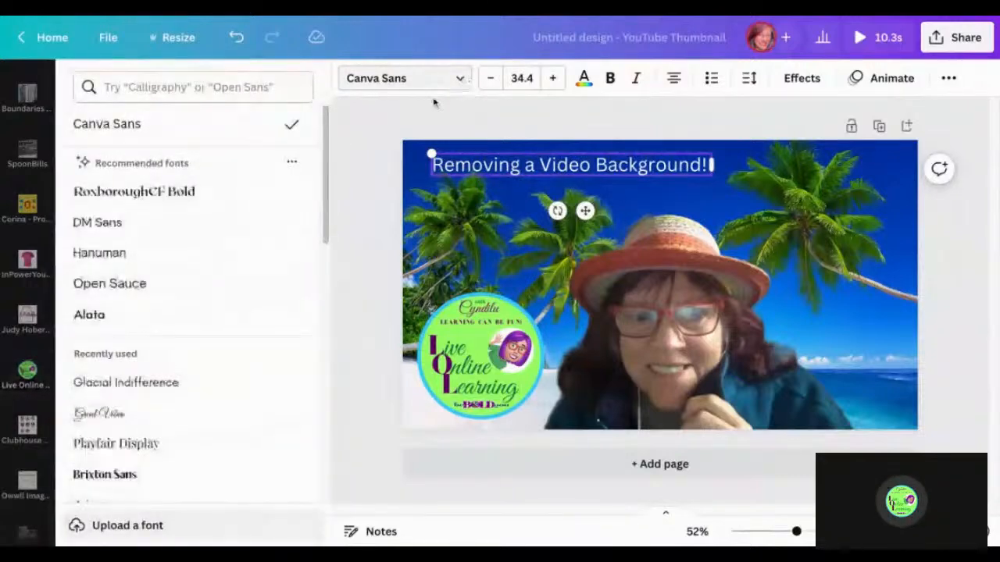
{"action": "left_click", "coordinate": [230, 192]}
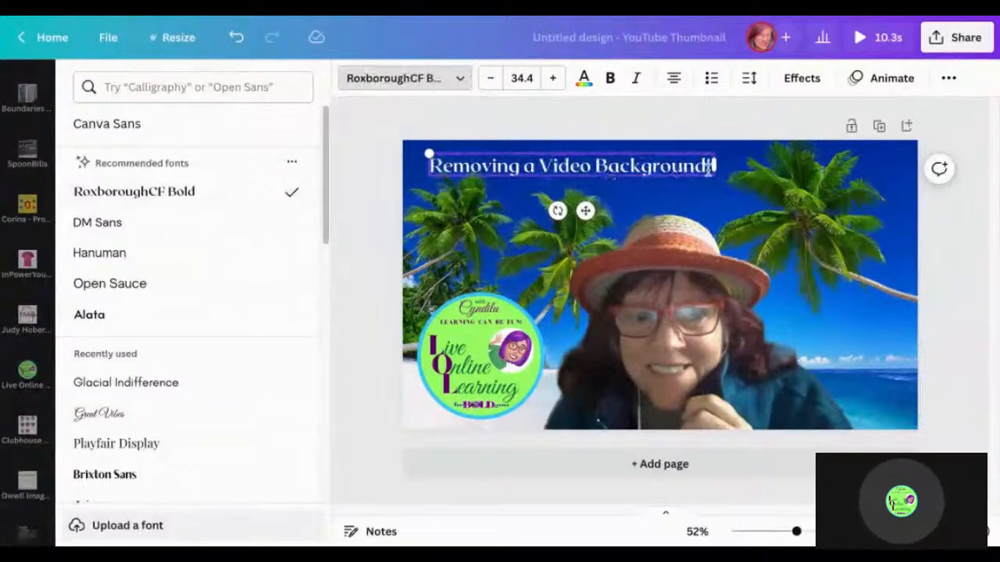
{"action": "left_click_drag", "start_coordinate": [712, 175], "coordinate": [889, 190]}
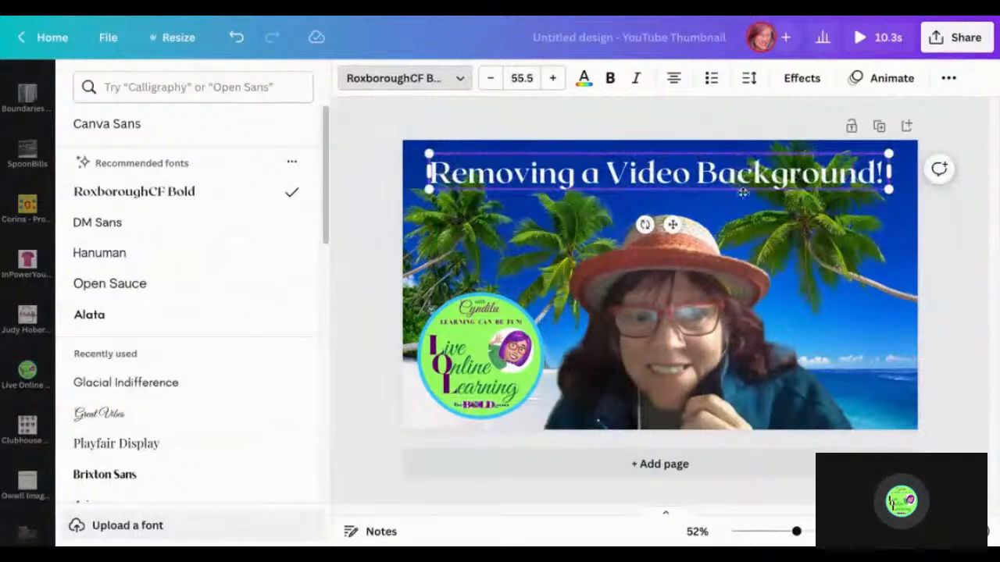
{"action": "left_click_drag", "start_coordinate": [743, 192], "coordinate": [745, 202]}
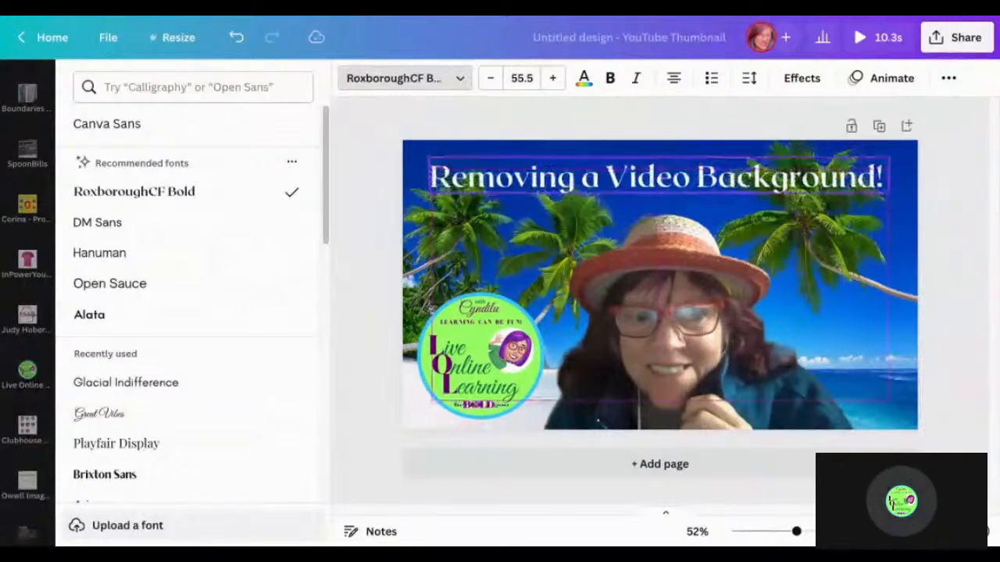
Apply the Lift text effect to the title with an intensity of 86 and deselect it
{"action": "left_click", "coordinate": [806, 78]}
{"action": "left_click", "coordinate": [288, 213]}
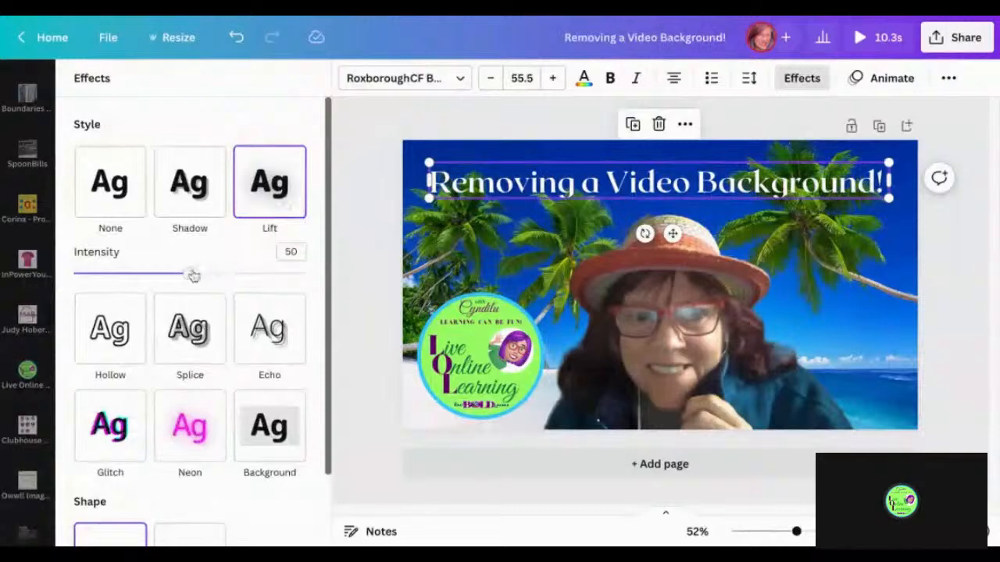
{"action": "left_click_drag", "start_coordinate": [193, 274], "coordinate": [273, 273]}
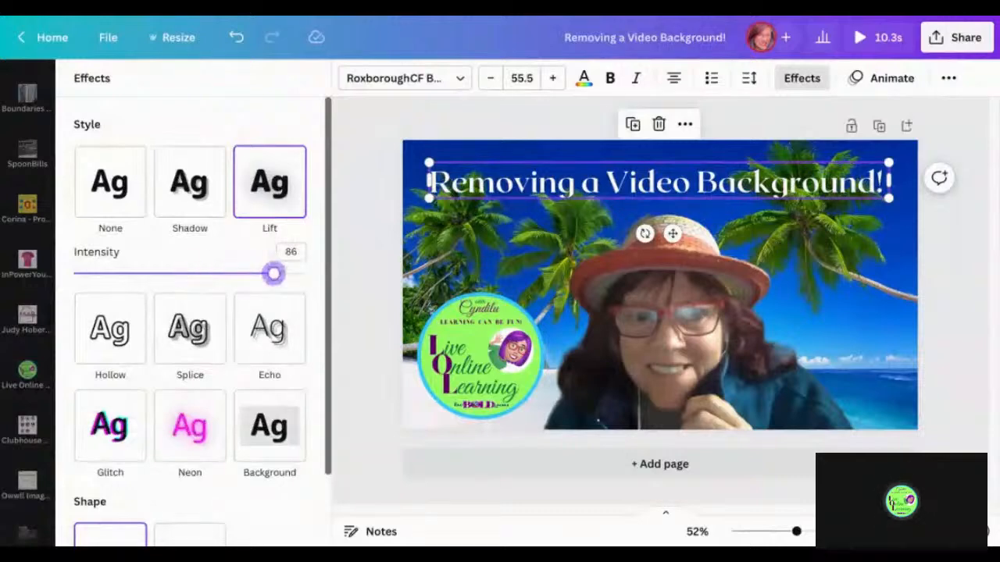
{"action": "left_click", "coordinate": [356, 205]}
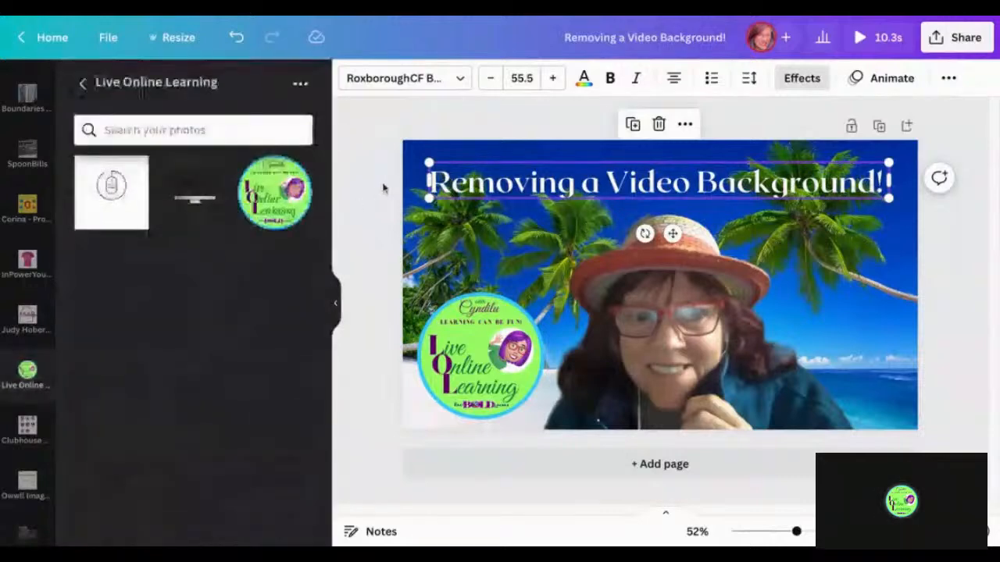
{"action": "left_click", "coordinate": [427, 123]}
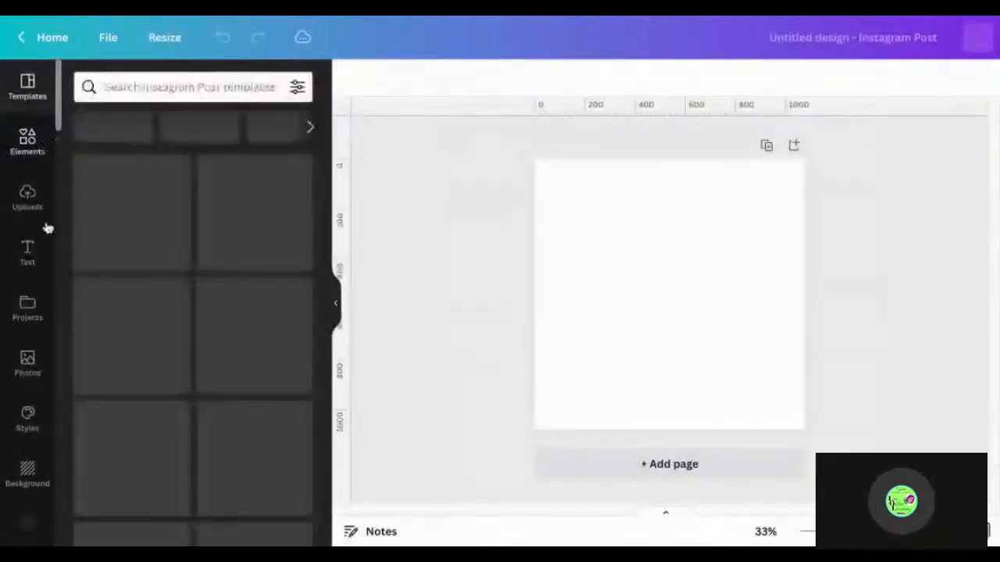
Decline opening the new Instagram Post design in the installed Canva app and browse the suggested templates
{"action": "scroll", "coordinate": [32, 304], "scroll_direction": "down", "scroll_amount": 4}
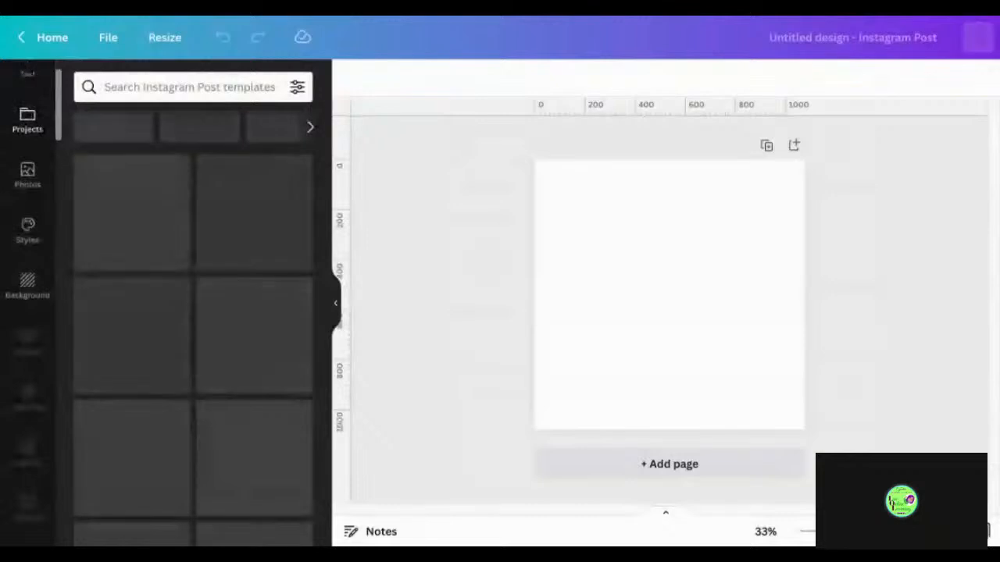
{"action": "scroll", "coordinate": [31, 304], "scroll_direction": "down", "scroll_amount": 2}
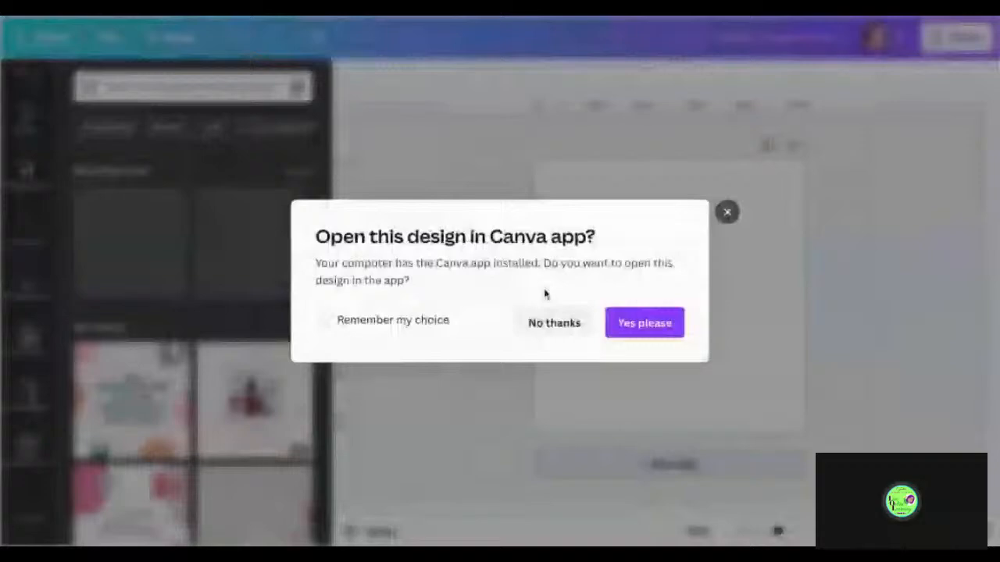
{"action": "left_click", "coordinate": [549, 321]}
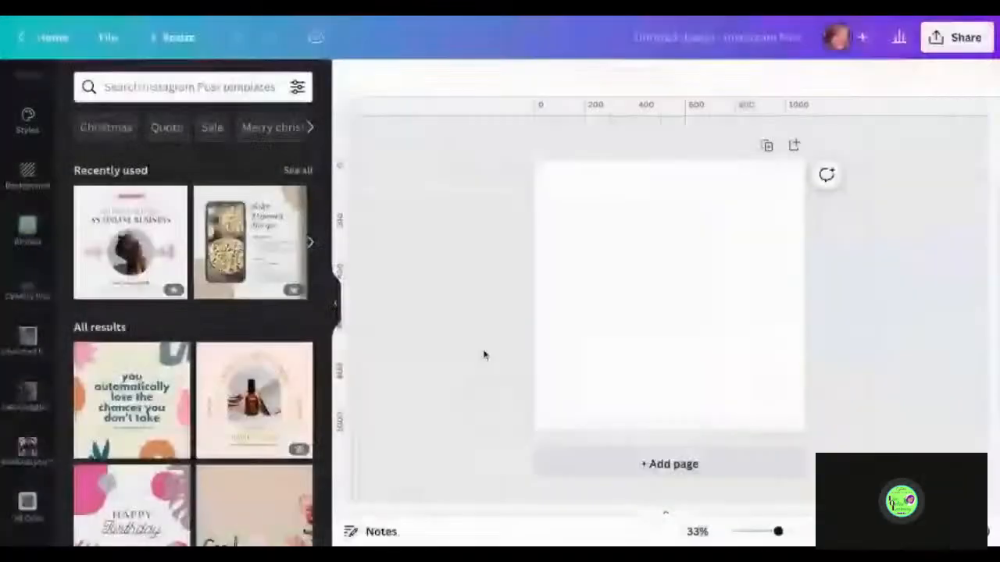
{"action": "scroll", "coordinate": [272, 402], "scroll_direction": "down", "scroll_amount": 1}
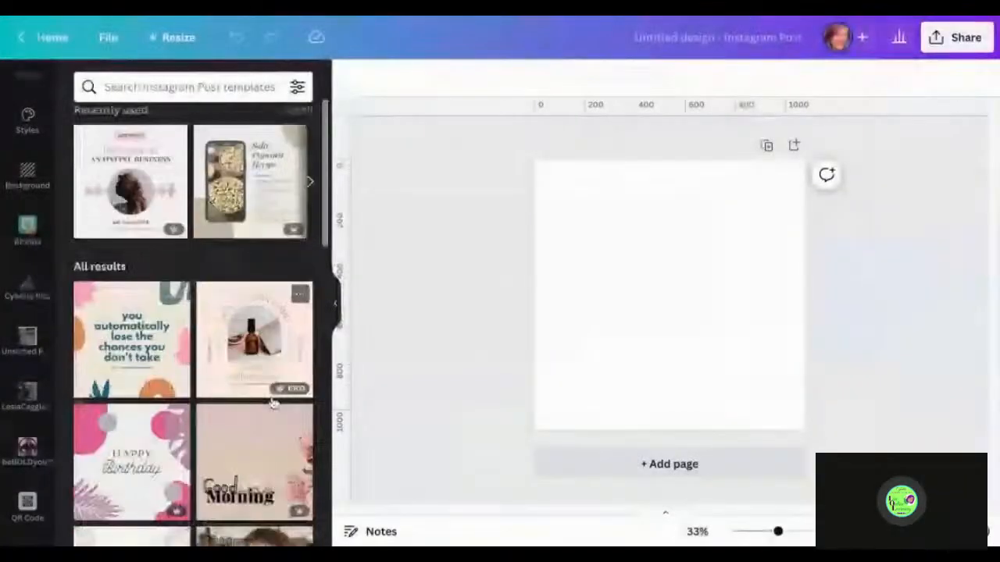
{"action": "scroll", "coordinate": [272, 402], "scroll_direction": "down", "scroll_amount": 3}
{"action": "scroll", "coordinate": [273, 402], "scroll_direction": "down", "scroll_amount": 4}
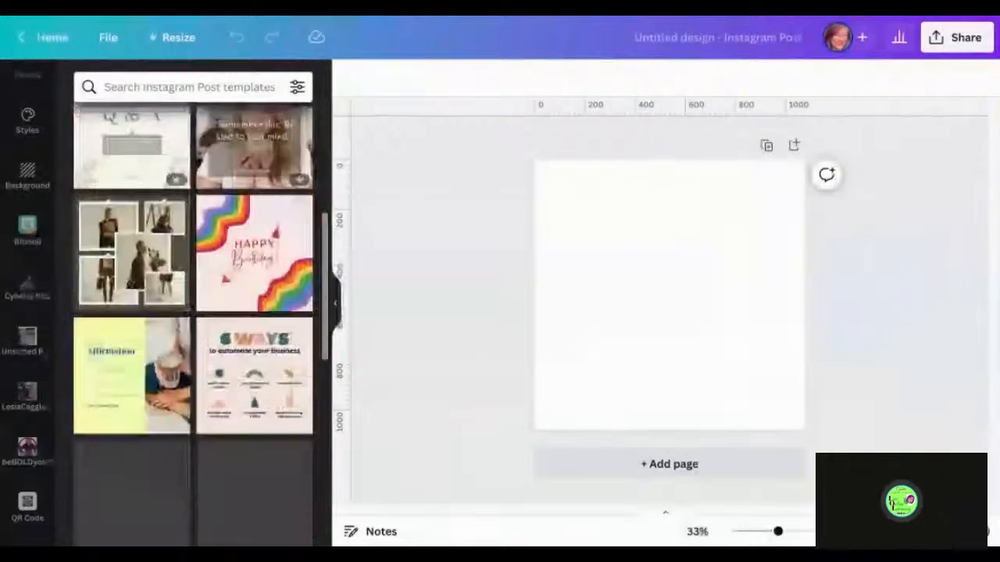
{"action": "scroll", "coordinate": [272, 402], "scroll_direction": "down", "scroll_amount": 1}
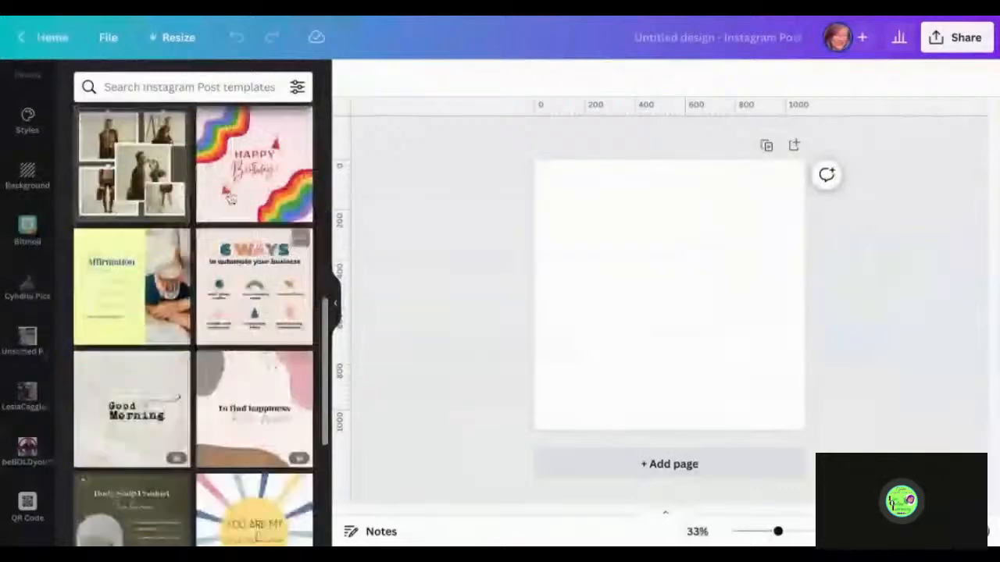
Search the Instagram Post templates for "circles" and apply the yellow "ART IS EVERYWHERE..." template to the page
{"action": "left_click", "coordinate": [190, 86]}
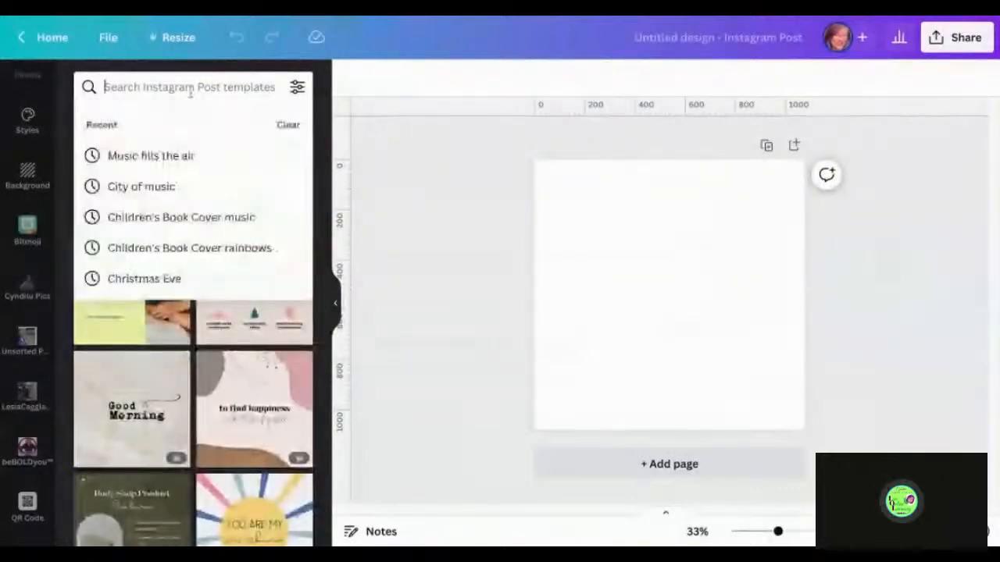
{"action": "type", "text": "circles"}
{"action": "key", "text": "Return"}
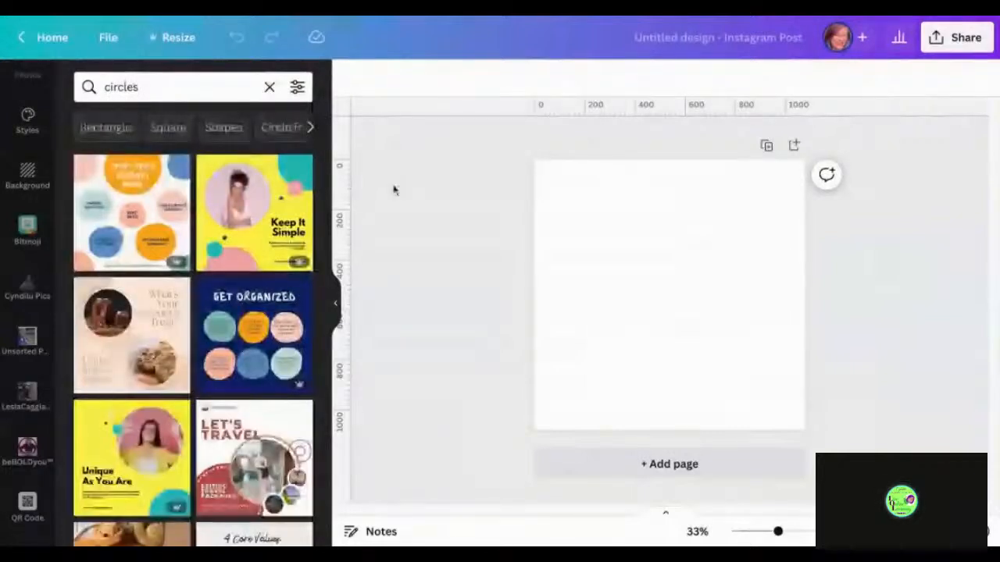
{"action": "scroll", "coordinate": [258, 328], "scroll_direction": "down", "scroll_amount": 2}
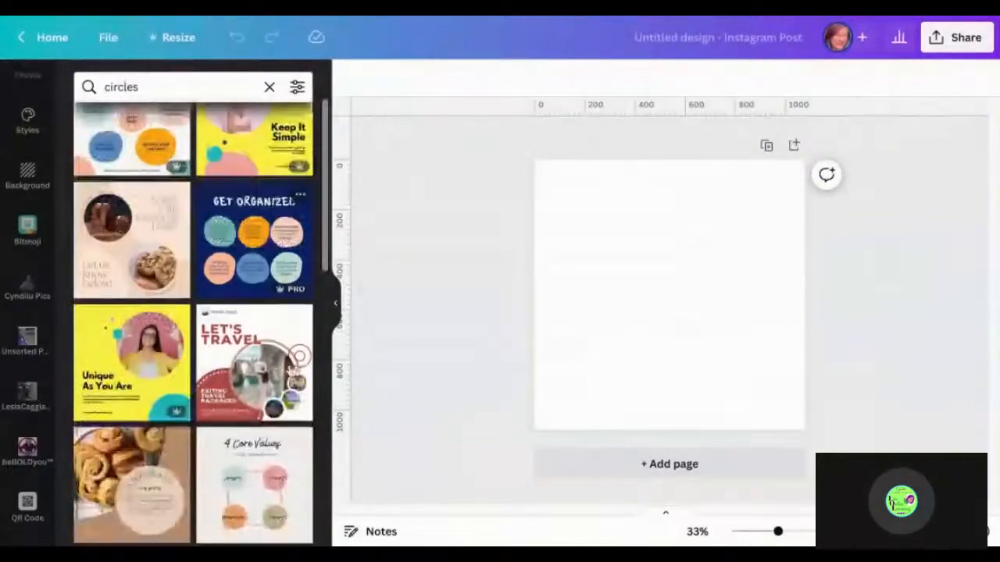
{"action": "scroll", "coordinate": [258, 328], "scroll_direction": "down", "scroll_amount": 7}
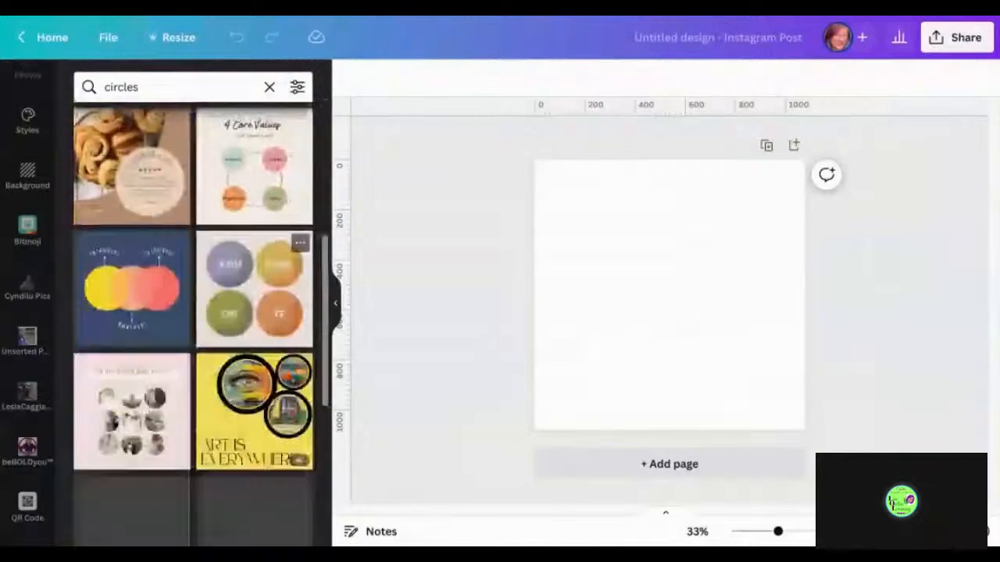
{"action": "scroll", "coordinate": [265, 402], "scroll_direction": "down", "scroll_amount": 1}
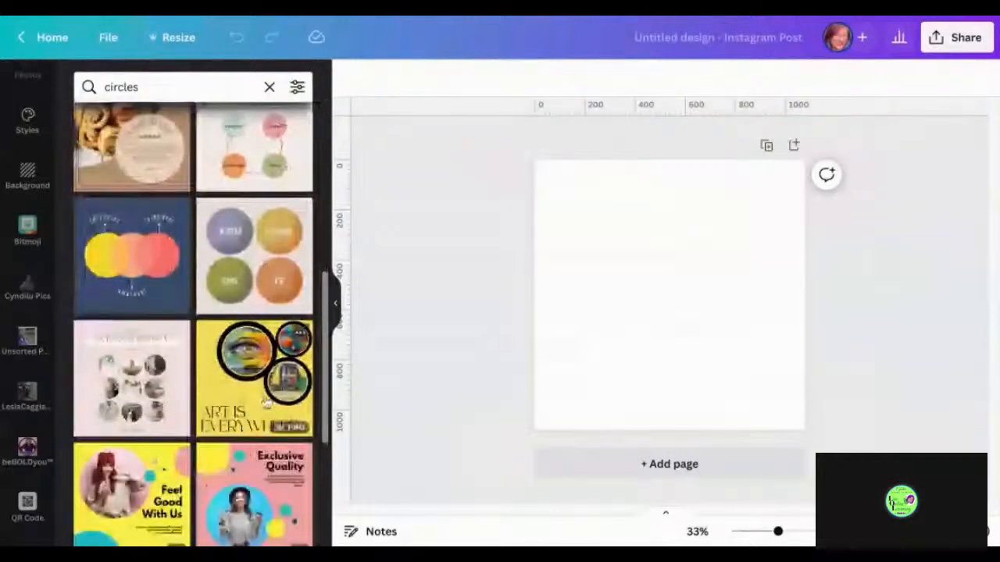
{"action": "left_click", "coordinate": [266, 402]}
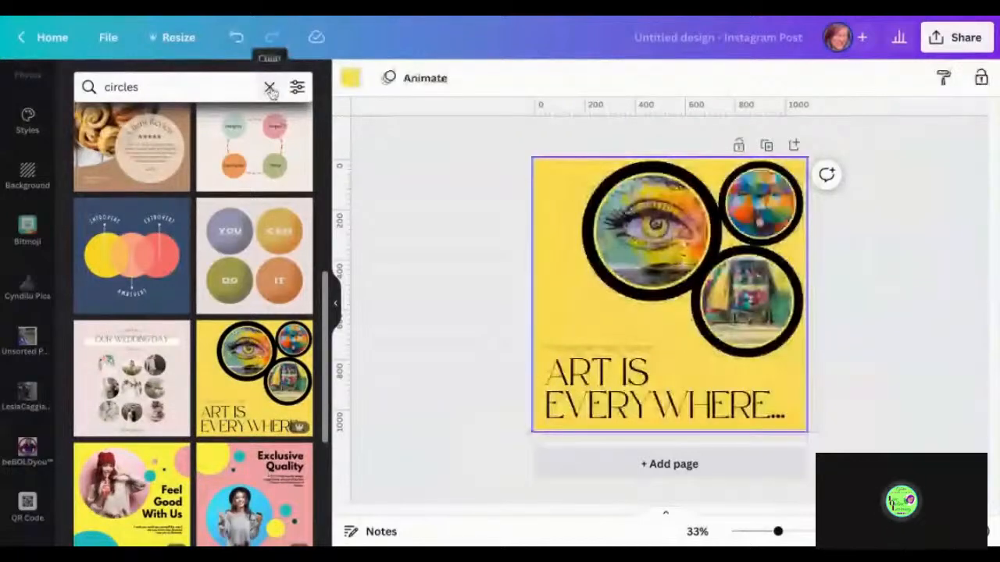
Clear the template search, browse the general Instagram Post templates, and add a second page below the yellow one
{"action": "left_click", "coordinate": [270, 89]}
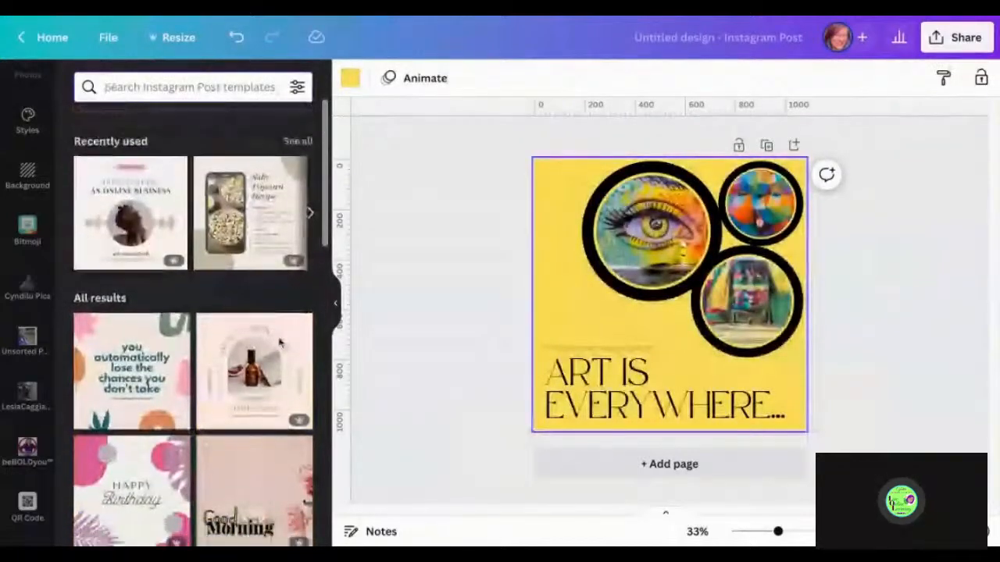
{"action": "scroll", "coordinate": [201, 187], "scroll_direction": "down", "scroll_amount": 2}
{"action": "scroll", "coordinate": [202, 188], "scroll_direction": "down", "scroll_amount": 3}
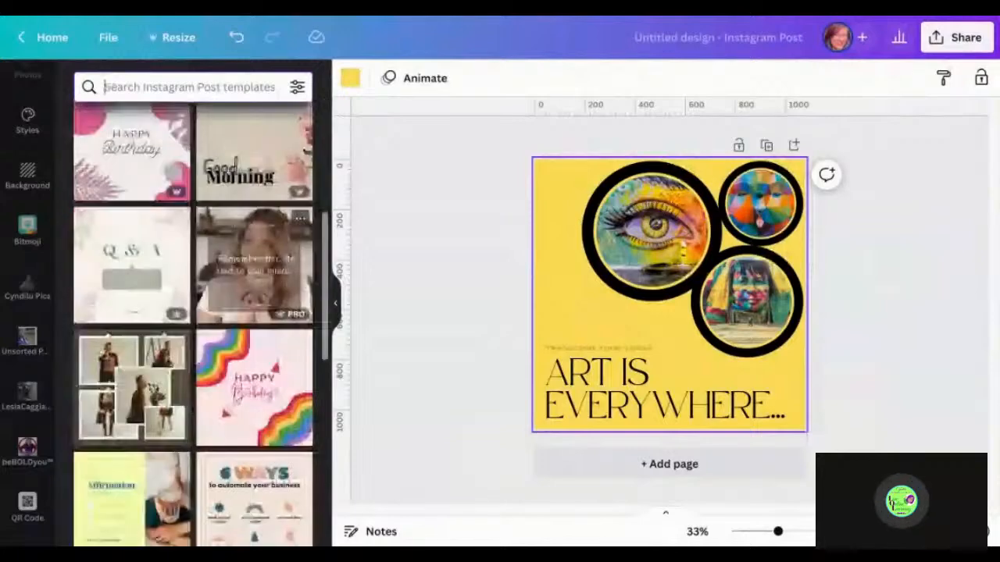
{"action": "scroll", "coordinate": [202, 188], "scroll_direction": "down", "scroll_amount": 3}
{"action": "scroll", "coordinate": [195, 320], "scroll_direction": "down", "scroll_amount": 5}
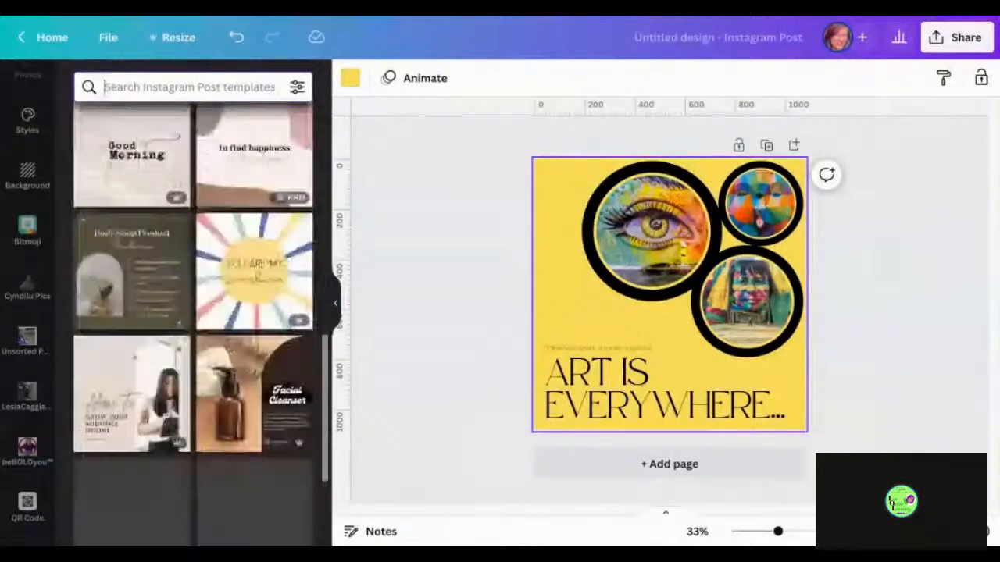
{"action": "scroll", "coordinate": [195, 320], "scroll_direction": "down", "scroll_amount": 4}
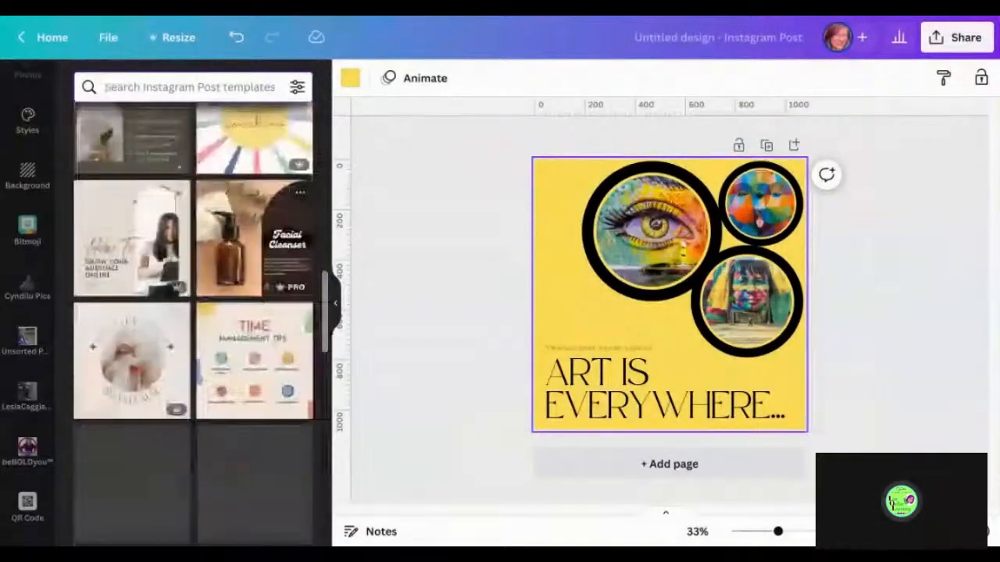
{"action": "scroll", "coordinate": [195, 320], "scroll_direction": "down", "scroll_amount": 4}
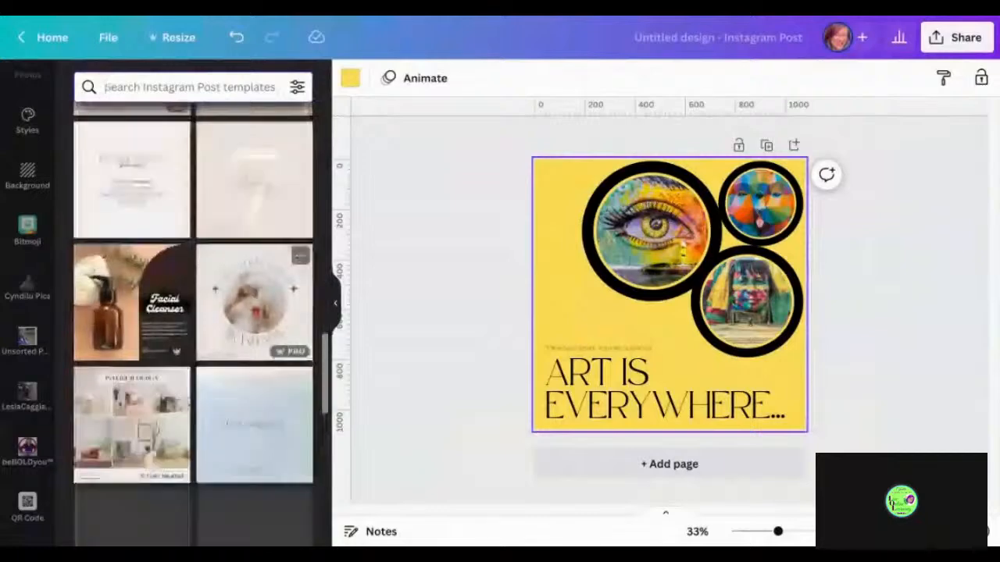
{"action": "scroll", "coordinate": [195, 320], "scroll_direction": "down", "scroll_amount": 1}
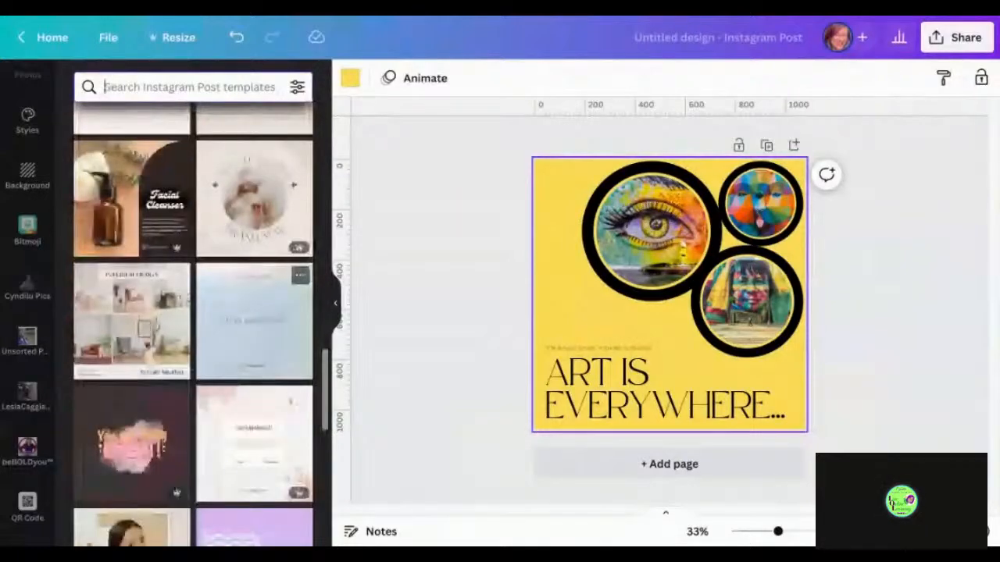
{"action": "left_click", "coordinate": [664, 464]}
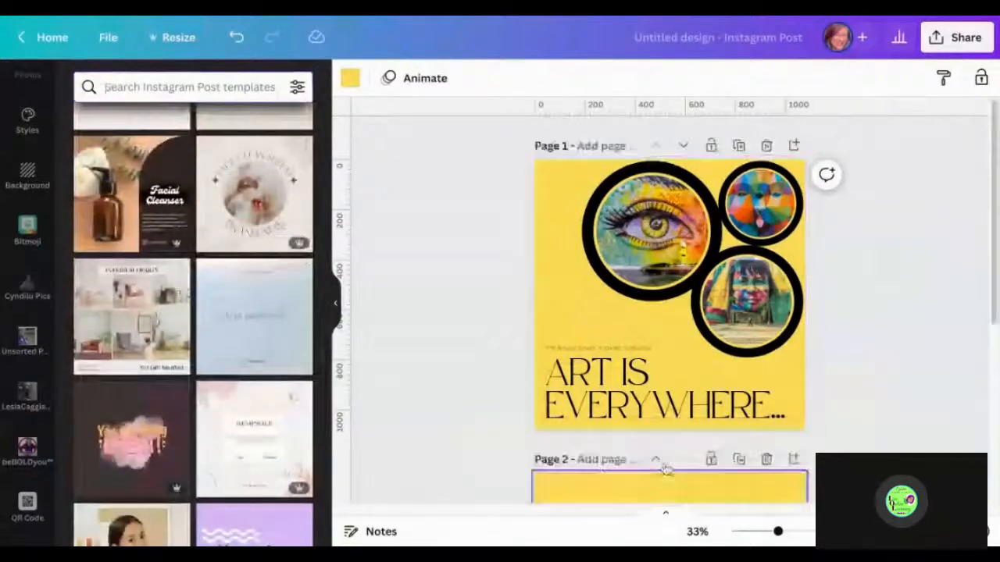
Apply the beige "FACE CLEAN SERUM BRAND NEW" template to page 2 and compare it with page 1
{"action": "left_click", "coordinate": [265, 223]}
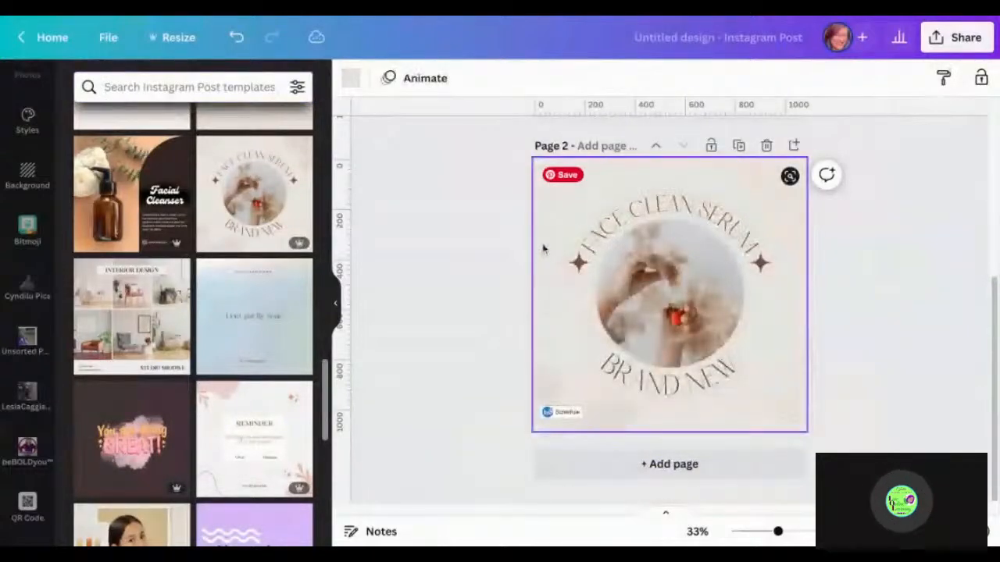
{"action": "scroll", "coordinate": [485, 286], "scroll_direction": "up", "scroll_amount": 5}
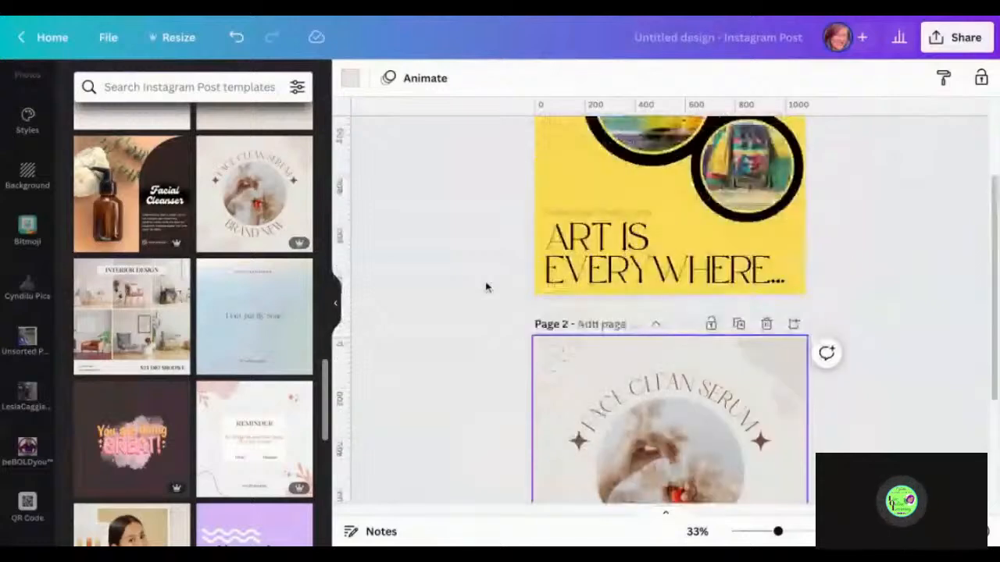
{"action": "scroll", "coordinate": [486, 286], "scroll_direction": "up", "scroll_amount": 2}
{"action": "scroll", "coordinate": [486, 286], "scroll_direction": "down", "scroll_amount": 4}
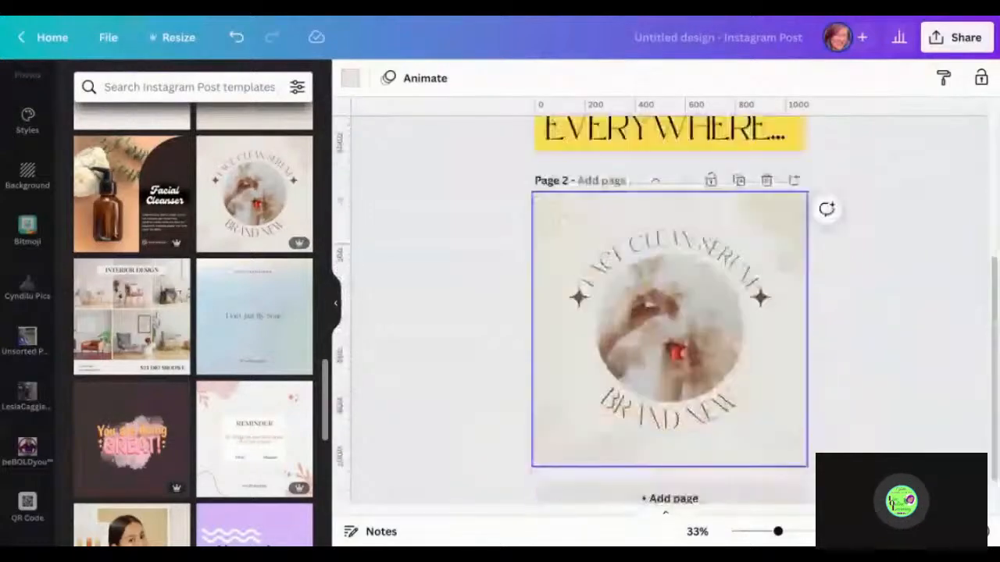
{"action": "scroll", "coordinate": [669, 313], "scroll_direction": "down", "scroll_amount": 1}
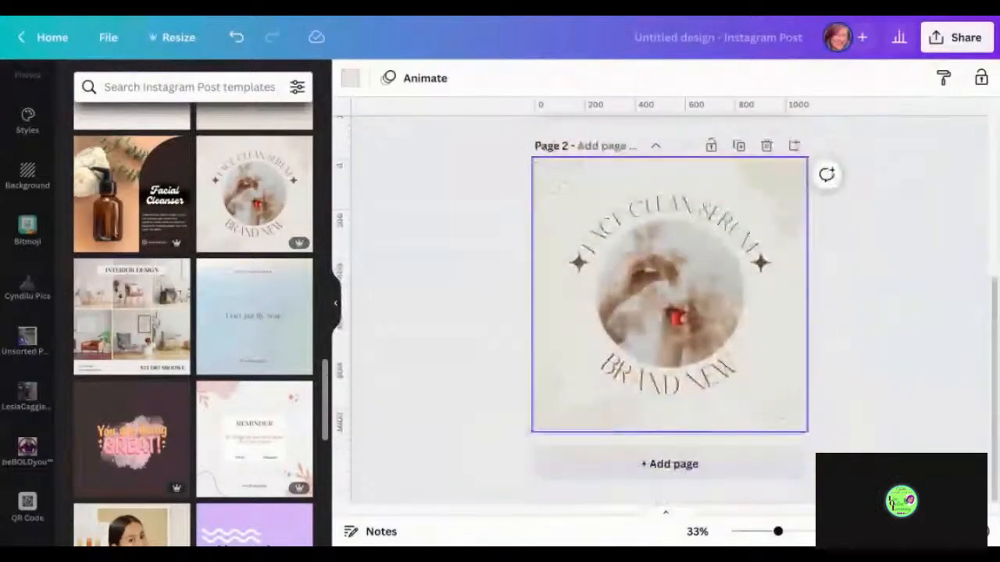
Browse further through the general Instagram Post templates for another design
{"action": "scroll", "coordinate": [193, 328], "scroll_direction": "down", "scroll_amount": 5}
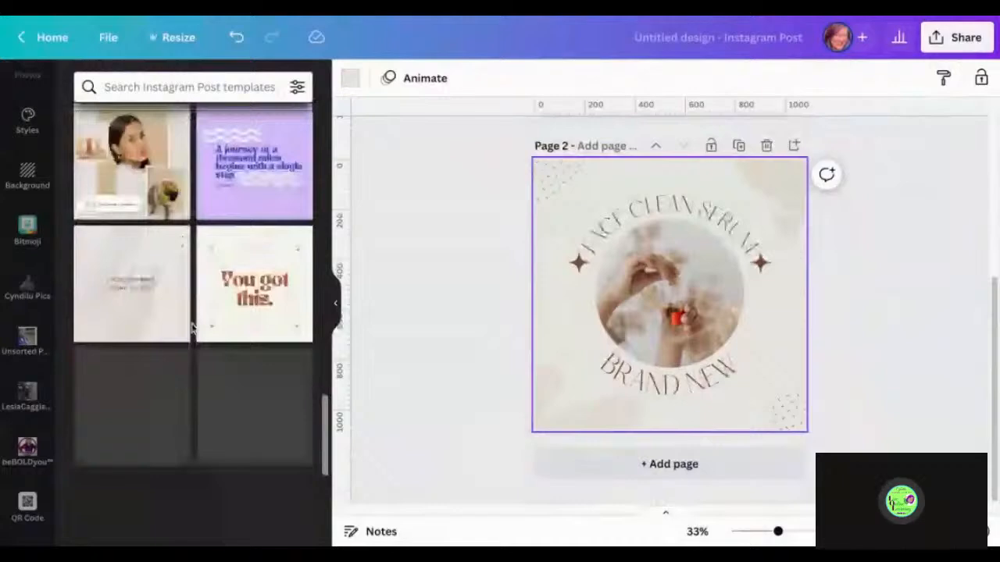
{"action": "scroll", "coordinate": [193, 328], "scroll_direction": "down", "scroll_amount": 2}
{"action": "scroll", "coordinate": [193, 328], "scroll_direction": "down", "scroll_amount": 1}
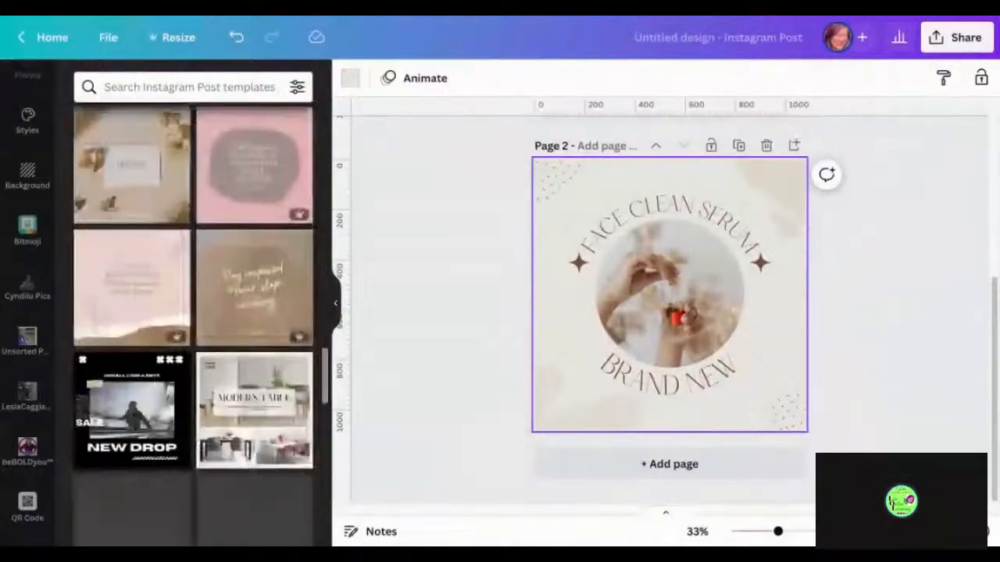
{"action": "scroll", "coordinate": [193, 328], "scroll_direction": "down", "scroll_amount": 3}
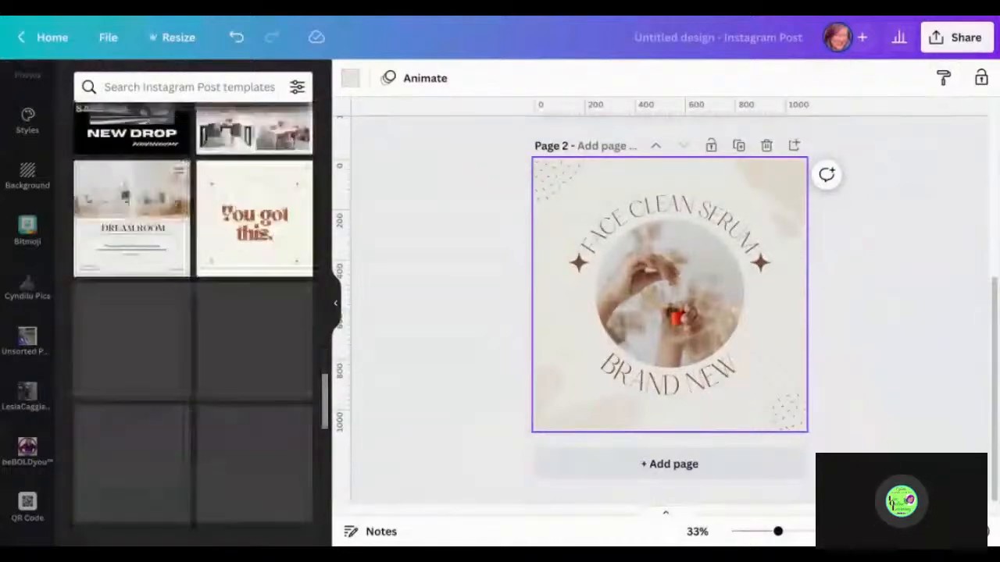
{"action": "scroll", "coordinate": [193, 328], "scroll_direction": "down", "scroll_amount": 1}
{"action": "scroll", "coordinate": [193, 328], "scroll_direction": "down", "scroll_amount": 2}
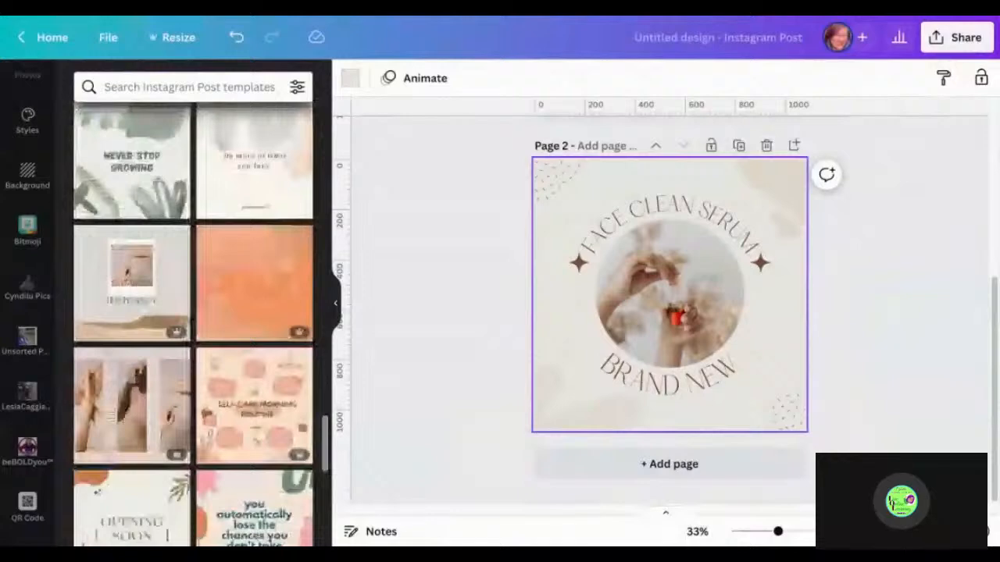
{"action": "scroll", "coordinate": [193, 329], "scroll_direction": "down", "scroll_amount": 2}
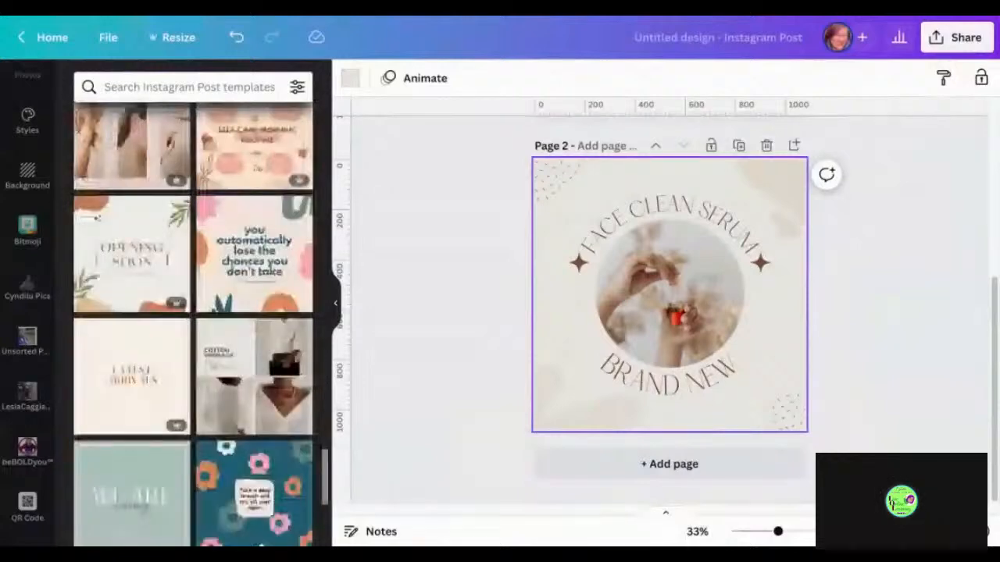
{"action": "scroll", "coordinate": [192, 328], "scroll_direction": "down", "scroll_amount": 5}
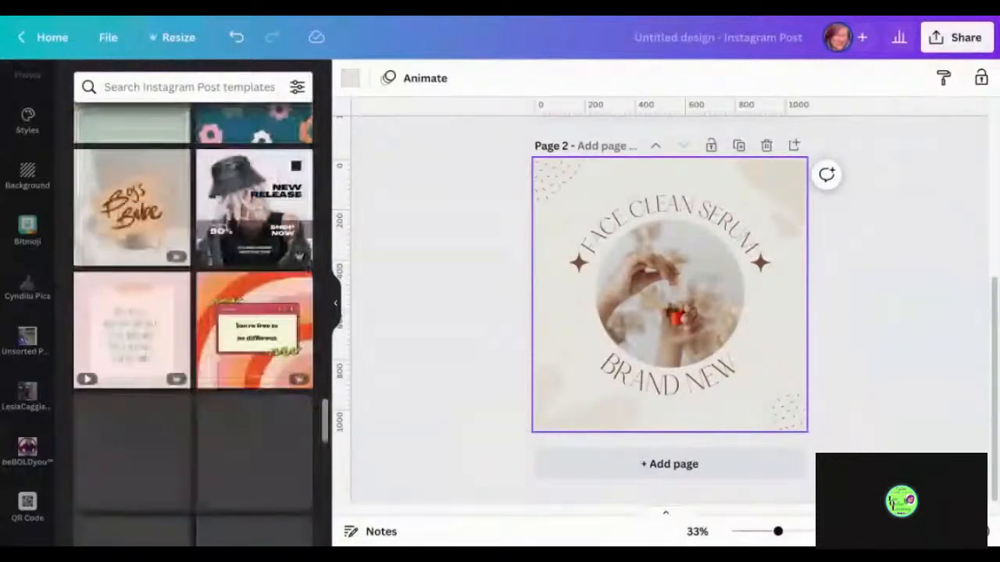
{"action": "scroll", "coordinate": [192, 328], "scroll_direction": "down", "scroll_amount": 2}
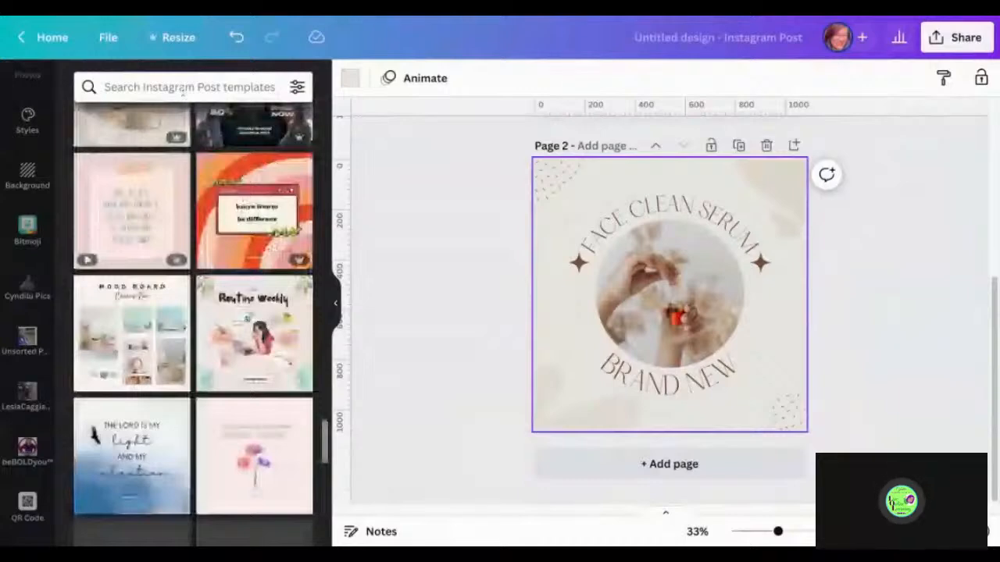
Search the Instagram Post templates for "Circles"
{"action": "left_click", "coordinate": [182, 88]}
{"action": "type", "text": "Cr"}
{"action": "key", "text": "BackSpace"}
{"action": "type", "text": "ircles"}
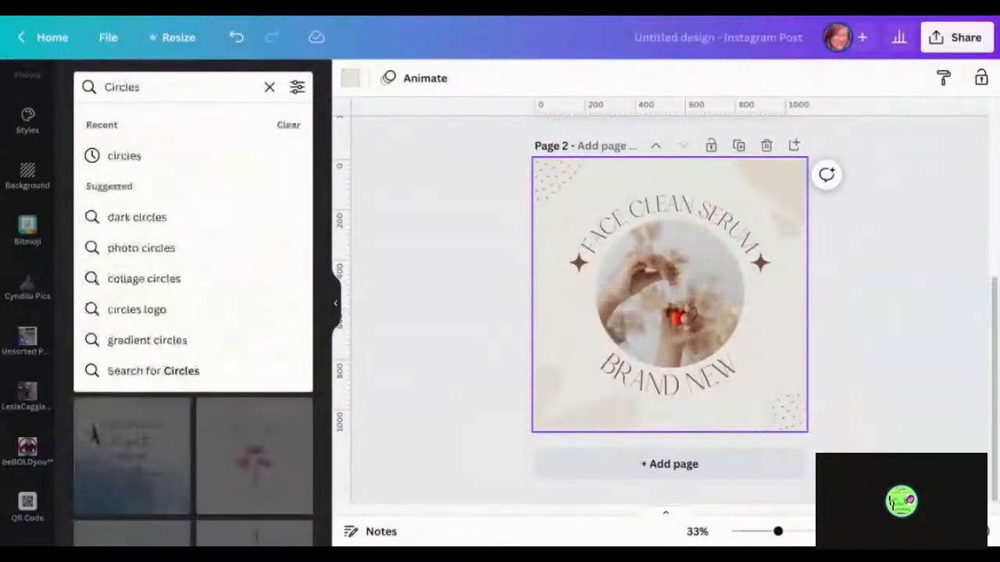
{"action": "key", "text": "Return"}
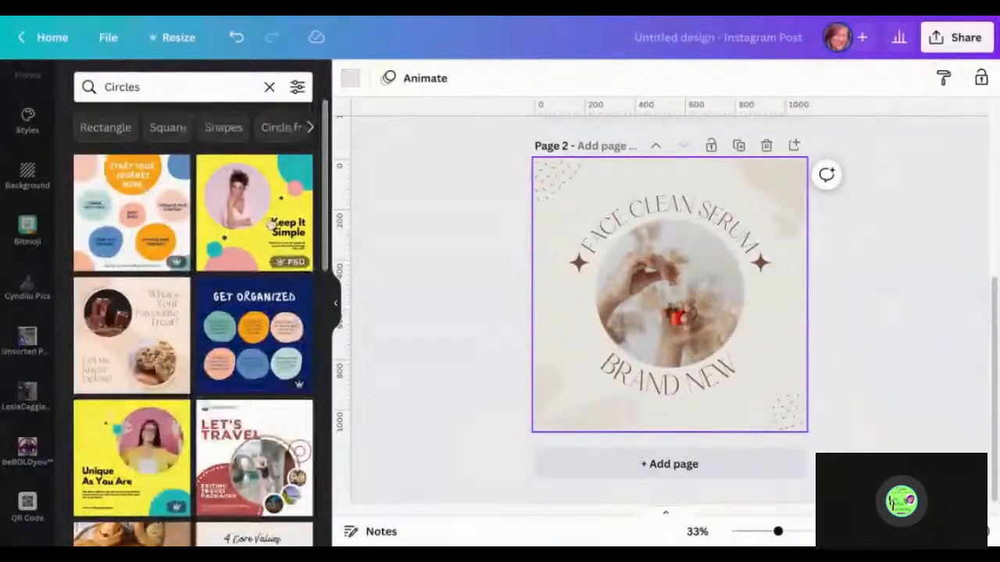
Add a third page at the end, apply the red and white "LET'S TRAVEL" template to it, and review all pages
{"action": "scroll", "coordinate": [274, 233], "scroll_direction": "down", "scroll_amount": 4}
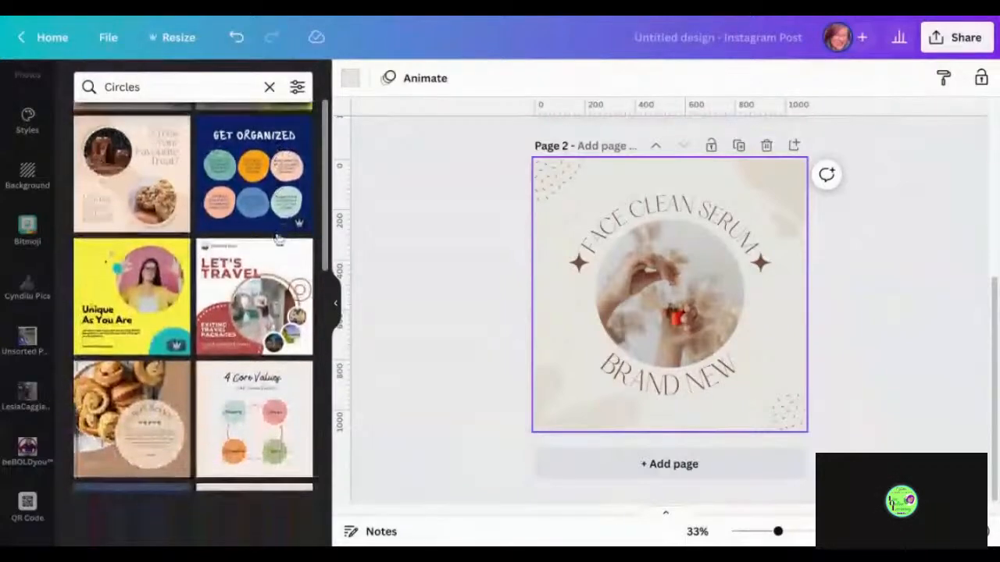
{"action": "scroll", "coordinate": [278, 238], "scroll_direction": "down", "scroll_amount": 2}
{"action": "scroll", "coordinate": [194, 324], "scroll_direction": "down", "scroll_amount": 1}
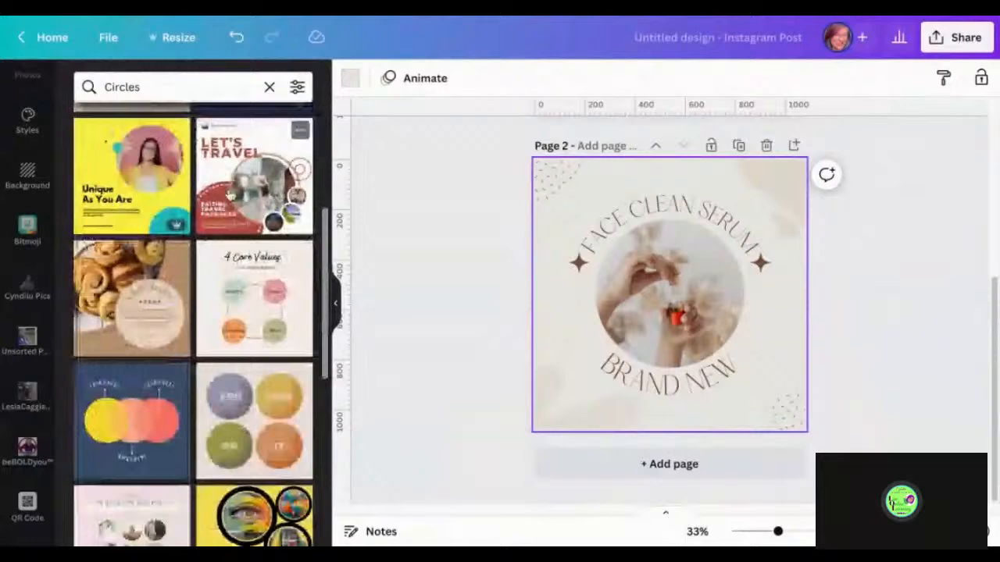
{"action": "left_click", "coordinate": [641, 464]}
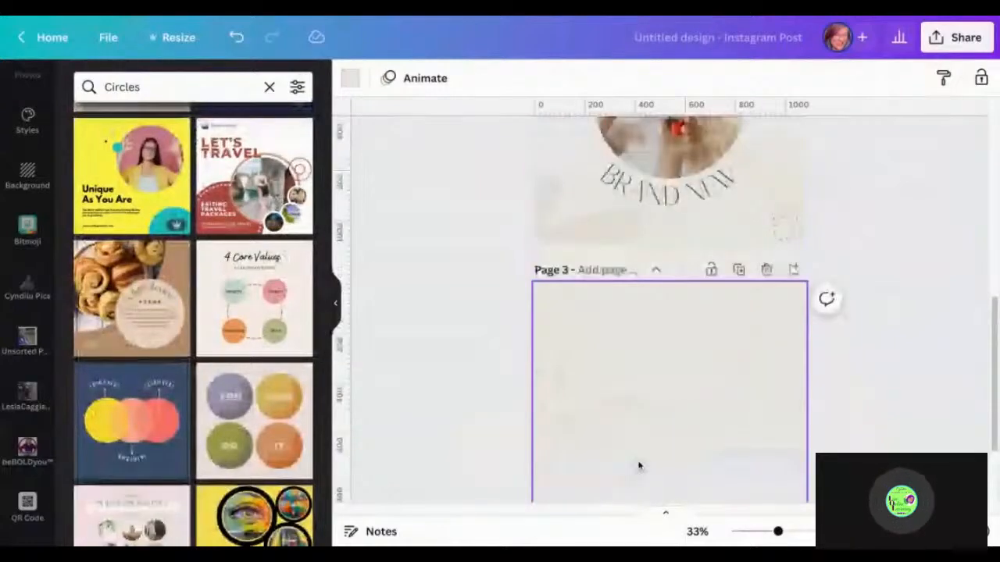
{"action": "left_click", "coordinate": [242, 192]}
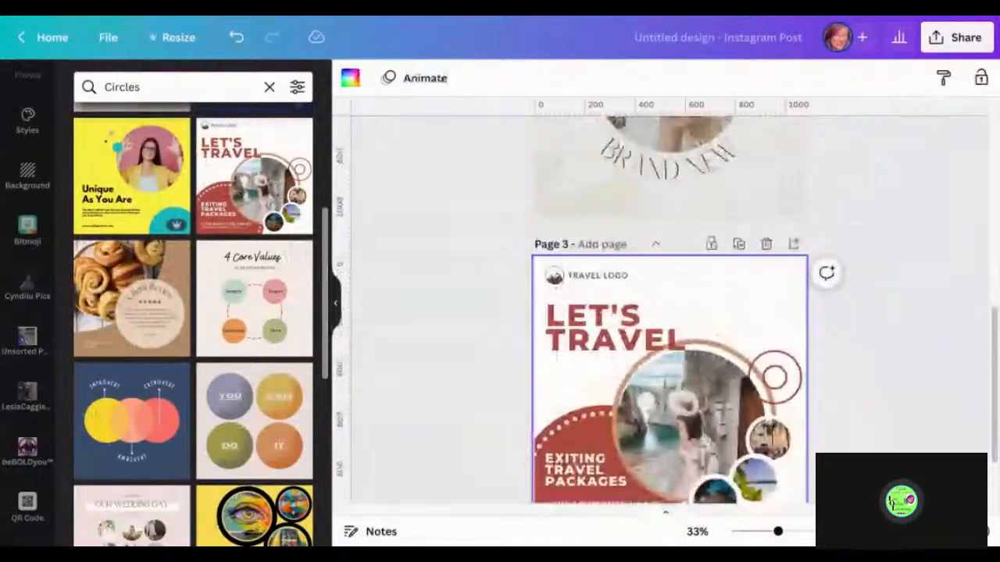
{"action": "scroll", "coordinate": [669, 313], "scroll_direction": "up", "scroll_amount": 6}
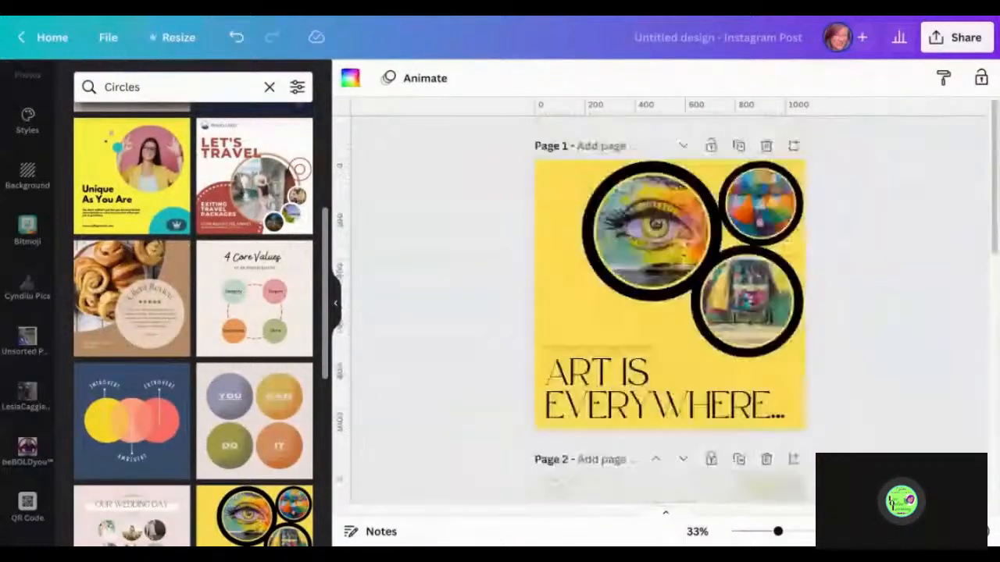
{"action": "scroll", "coordinate": [669, 312], "scroll_direction": "down", "scroll_amount": 5}
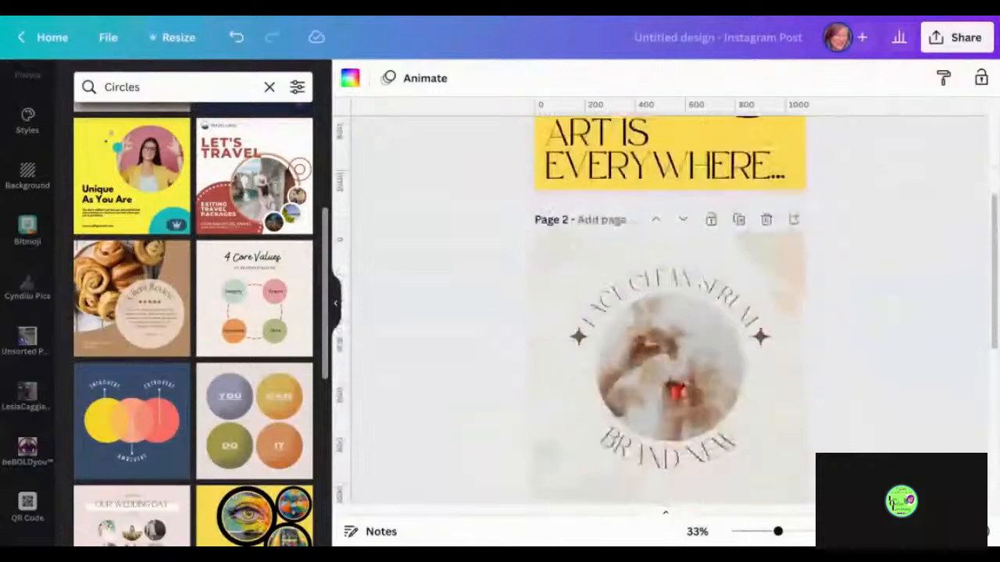
{"action": "scroll", "coordinate": [668, 312], "scroll_direction": "down", "scroll_amount": 5}
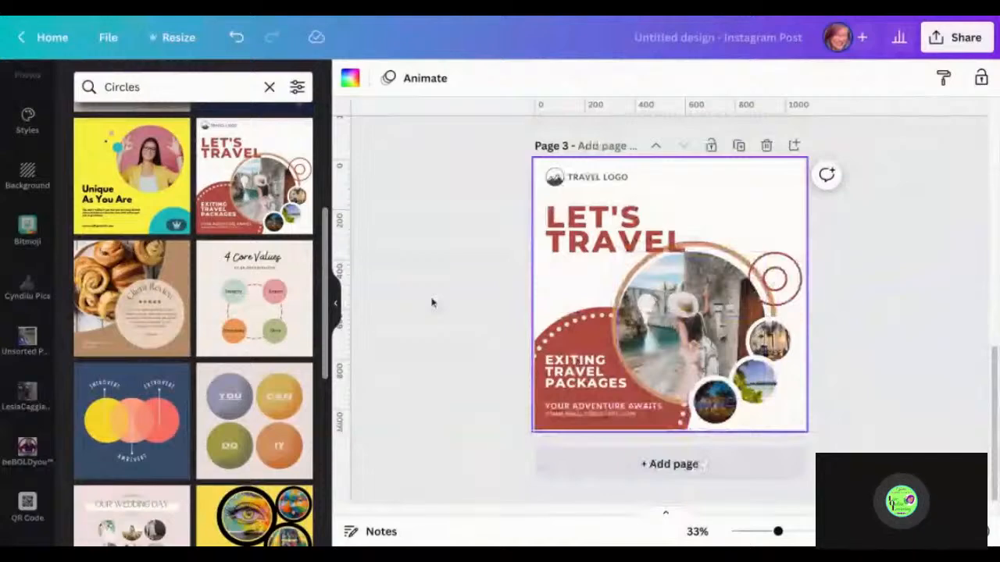
Insert a new page directly after page 2 and apply the brown "Client Review" pastry template to it
{"action": "scroll", "coordinate": [431, 303], "scroll_direction": "up", "scroll_amount": 1}
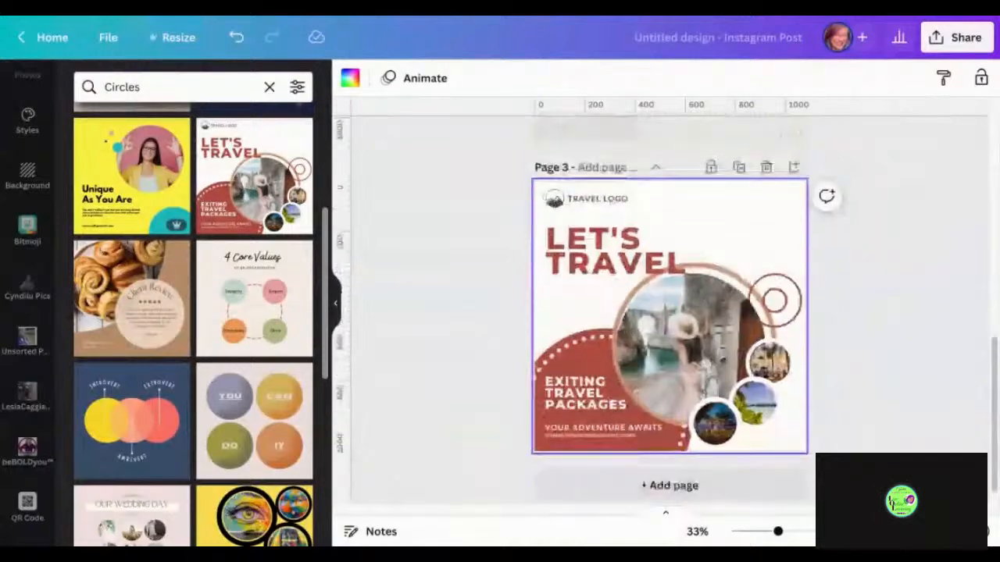
{"action": "scroll", "coordinate": [669, 310], "scroll_direction": "up", "scroll_amount": 3}
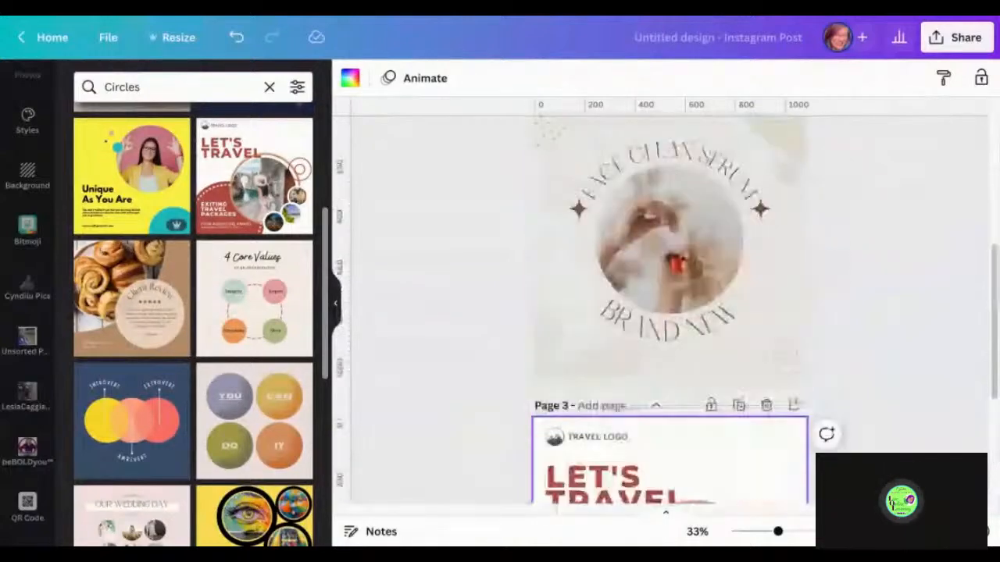
{"action": "scroll", "coordinate": [592, 268], "scroll_direction": "up", "scroll_amount": 2}
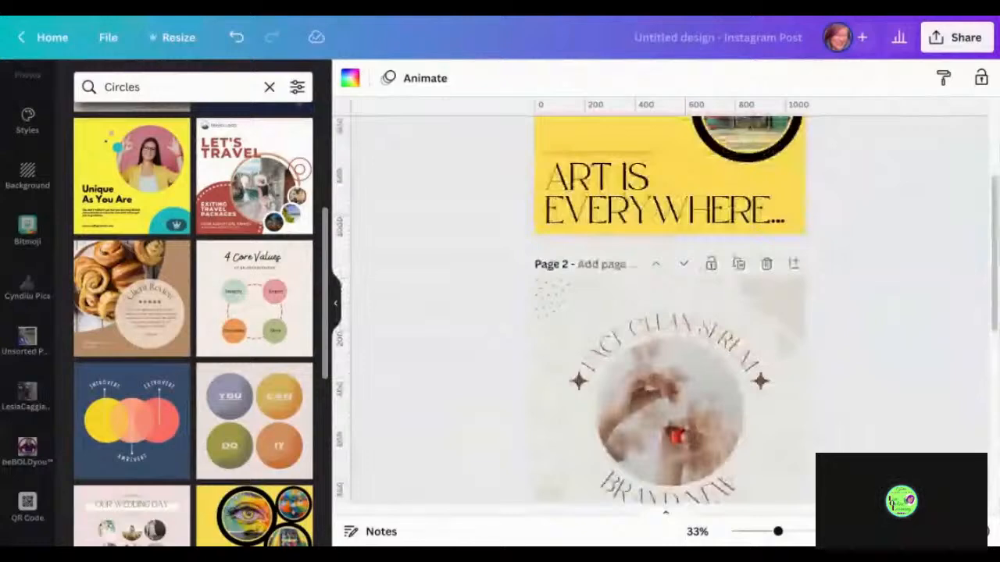
{"action": "left_click", "coordinate": [795, 266]}
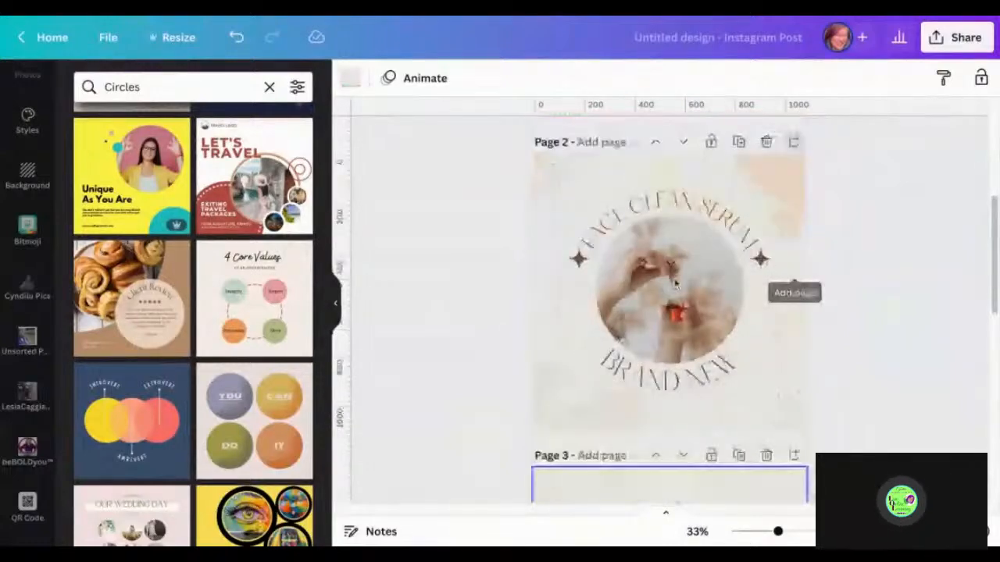
{"action": "left_click", "coordinate": [139, 281]}
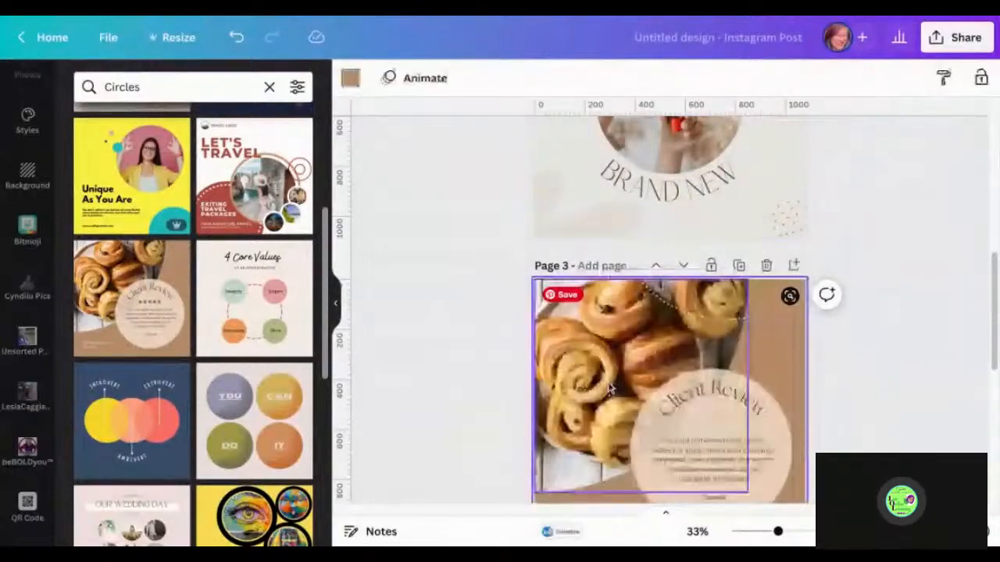
{"action": "left_click", "coordinate": [441, 353]}
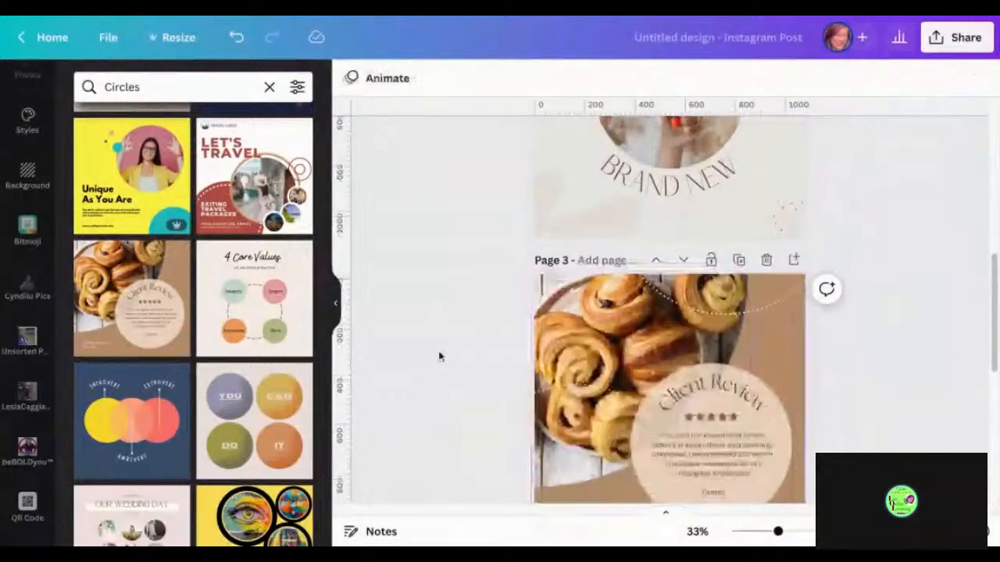
{"action": "scroll", "coordinate": [447, 356], "scroll_direction": "down", "scroll_amount": 2}
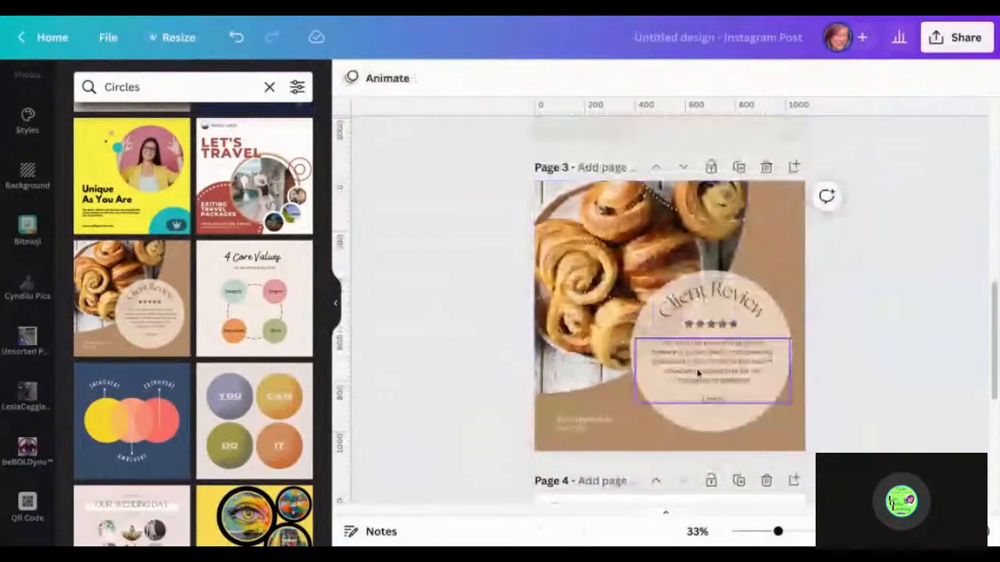
Open the background colour options for page 1 and switch the brand kit to Live Online Learning
{"action": "scroll", "coordinate": [923, 342], "scroll_direction": "up", "scroll_amount": 6}
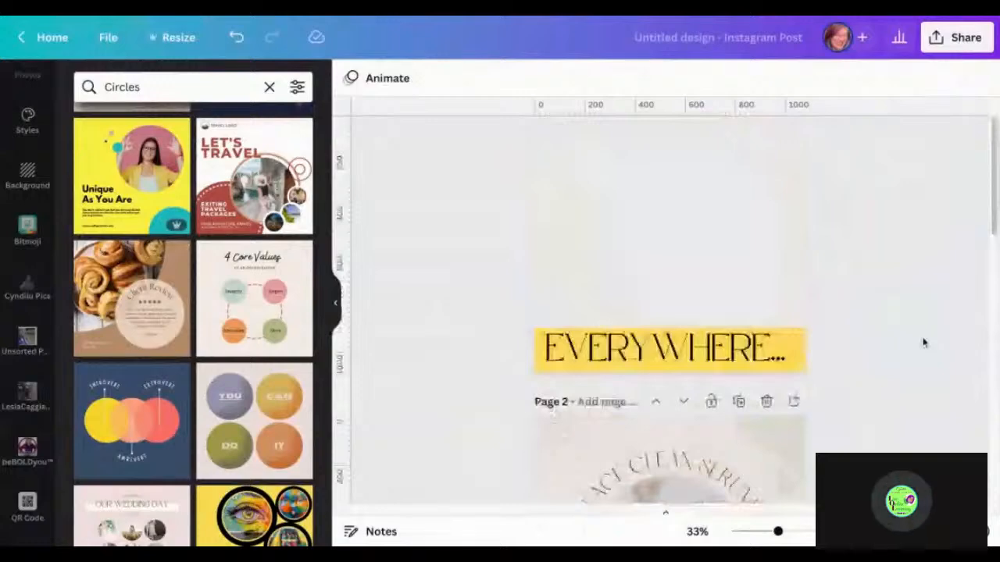
{"action": "scroll", "coordinate": [574, 245], "scroll_direction": "up", "scroll_amount": 2}
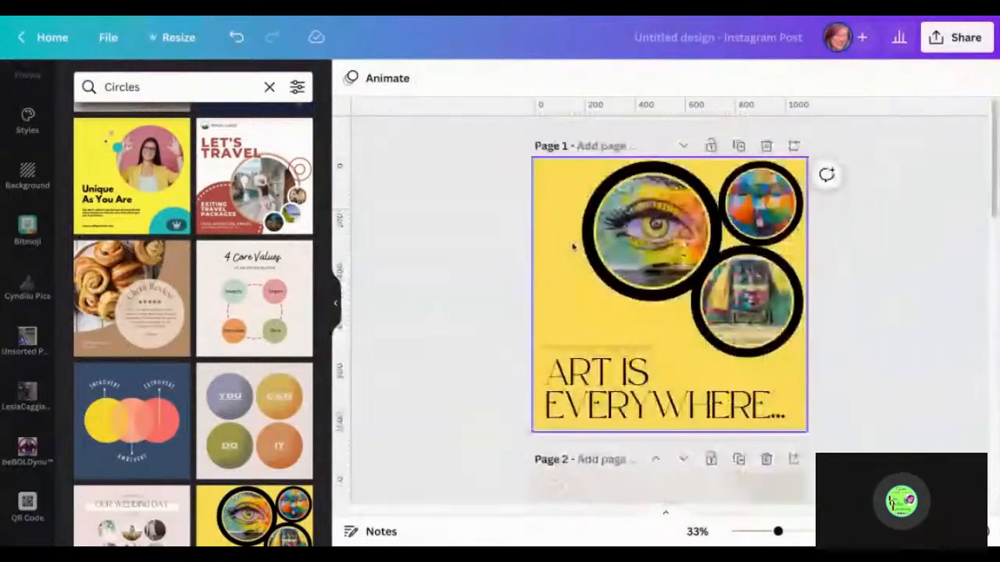
{"action": "left_click", "coordinate": [573, 246]}
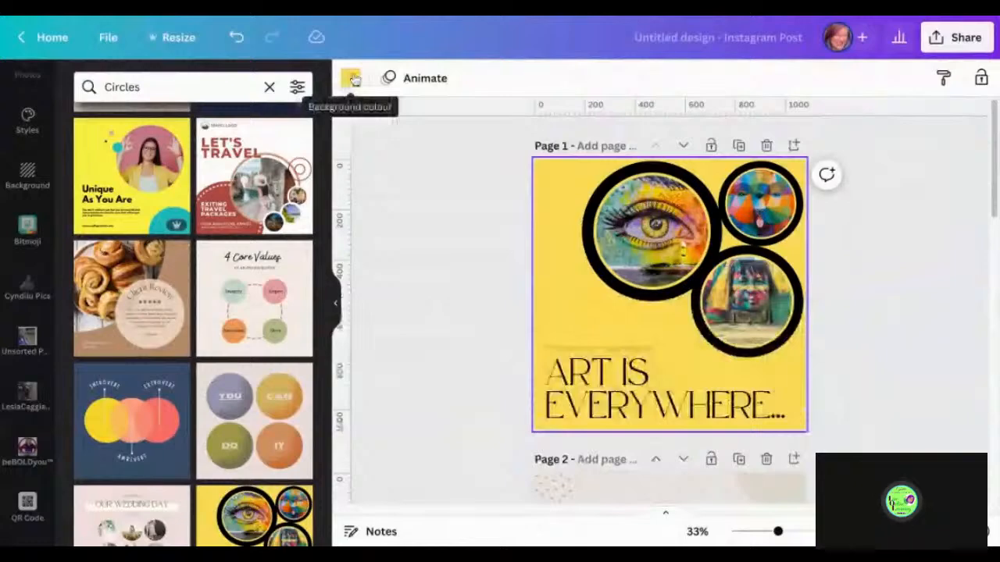
{"action": "left_click", "coordinate": [351, 79]}
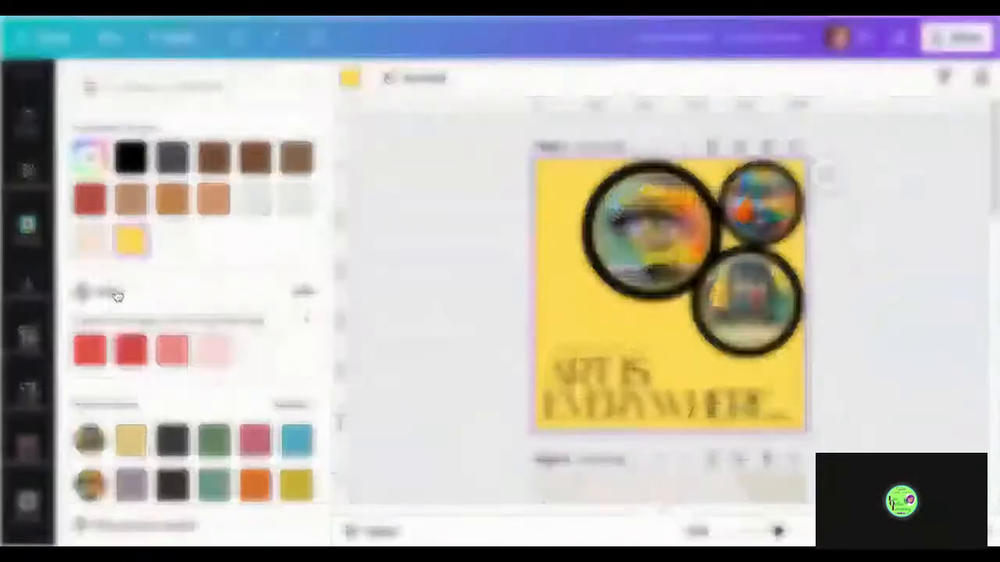
{"action": "left_click", "coordinate": [116, 295]}
{"action": "scroll", "coordinate": [516, 320], "scroll_direction": "down", "scroll_amount": 3}
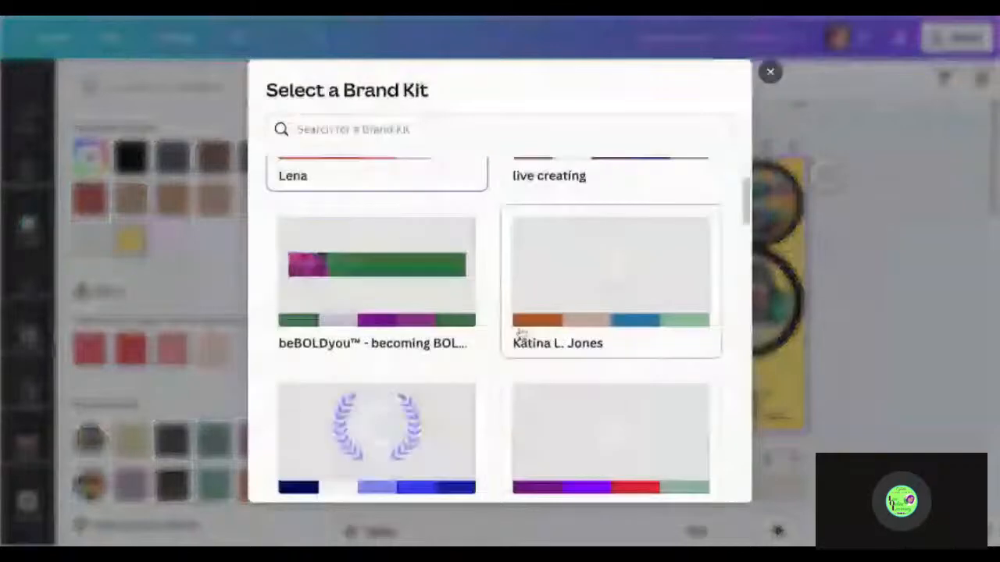
{"action": "scroll", "coordinate": [521, 334], "scroll_direction": "down", "scroll_amount": 2}
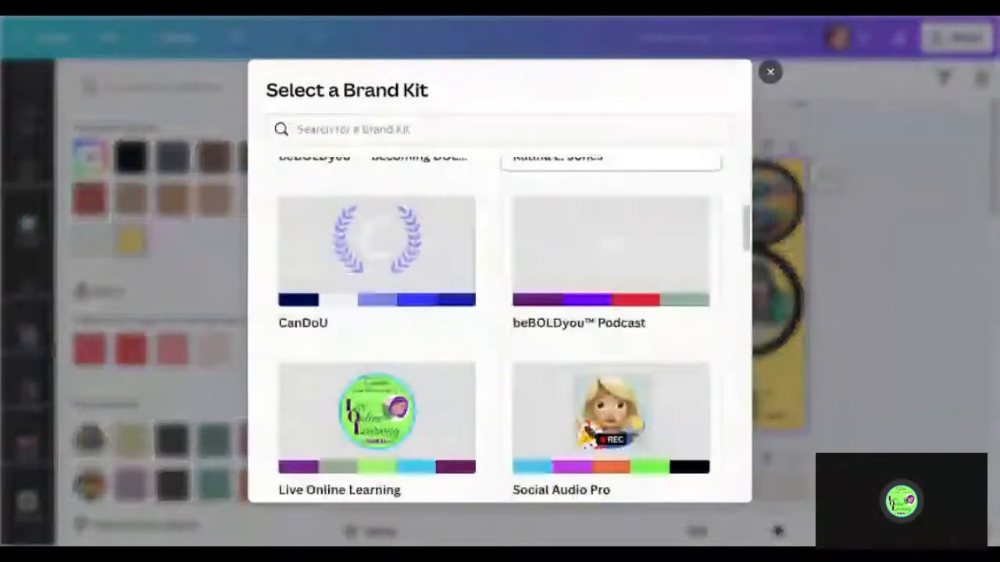
{"action": "scroll", "coordinate": [609, 344], "scroll_direction": "down", "scroll_amount": 1}
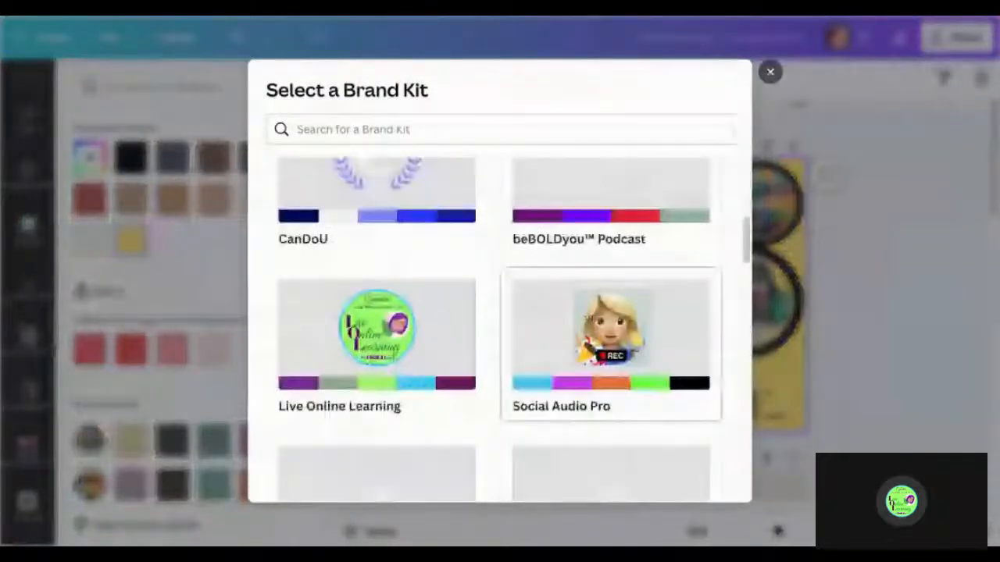
{"action": "left_click", "coordinate": [393, 314]}
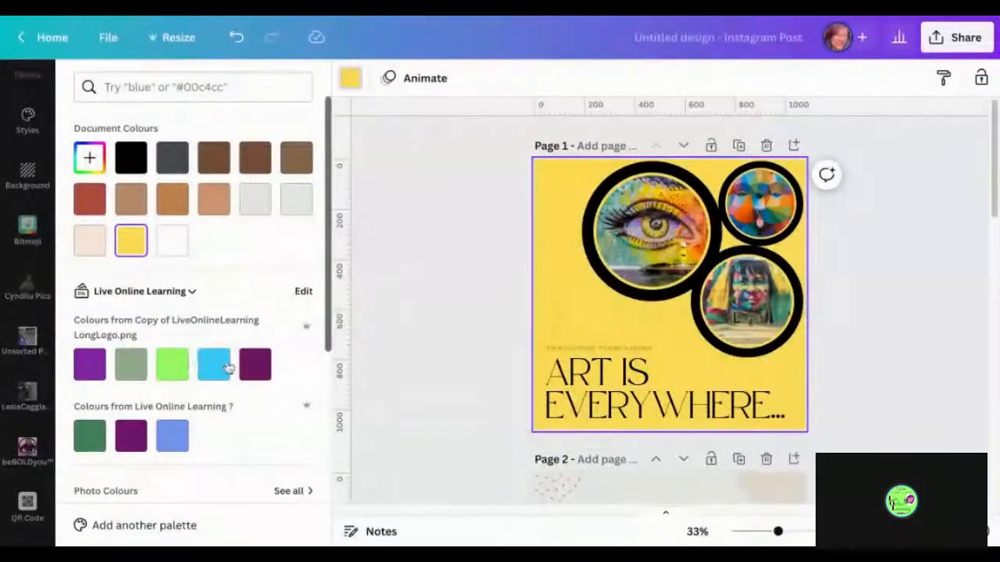
Set page 1's background to the brand kit's lime green and look over the photo colour suggestions
{"action": "left_click", "coordinate": [173, 365]}
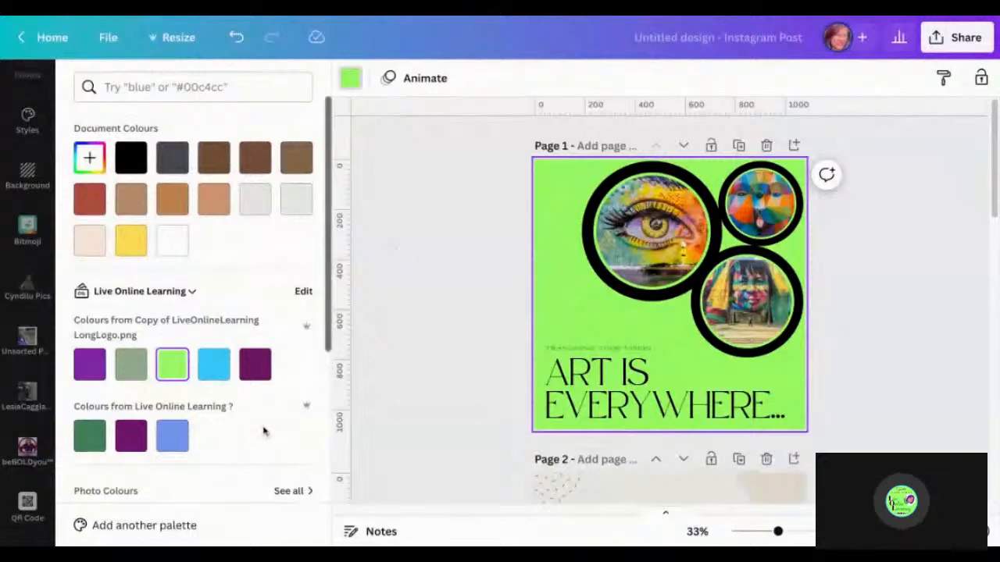
{"action": "scroll", "coordinate": [286, 443], "scroll_direction": "down", "scroll_amount": 1}
{"action": "scroll", "coordinate": [286, 444], "scroll_direction": "down", "scroll_amount": 4}
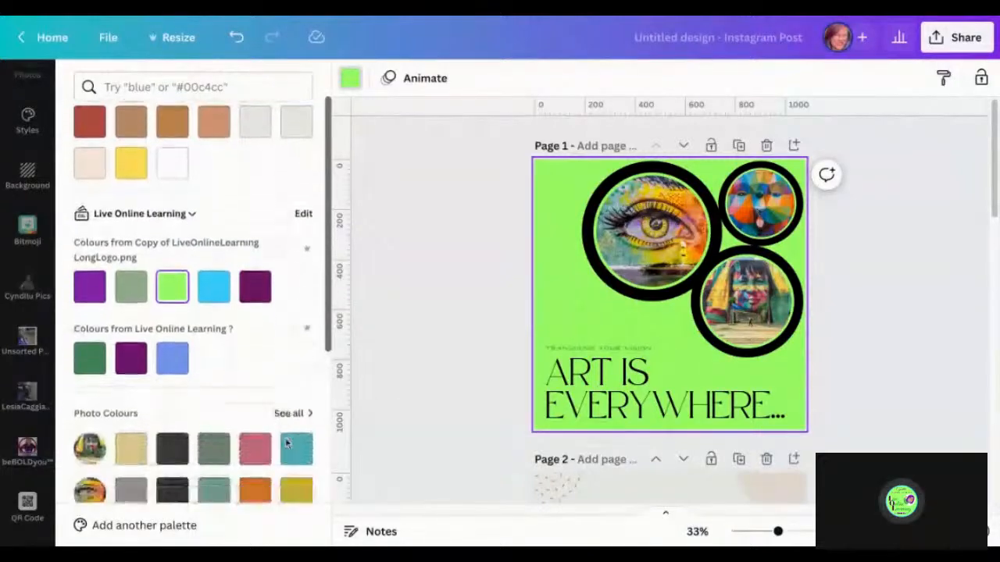
{"action": "scroll", "coordinate": [285, 444], "scroll_direction": "up", "scroll_amount": 2}
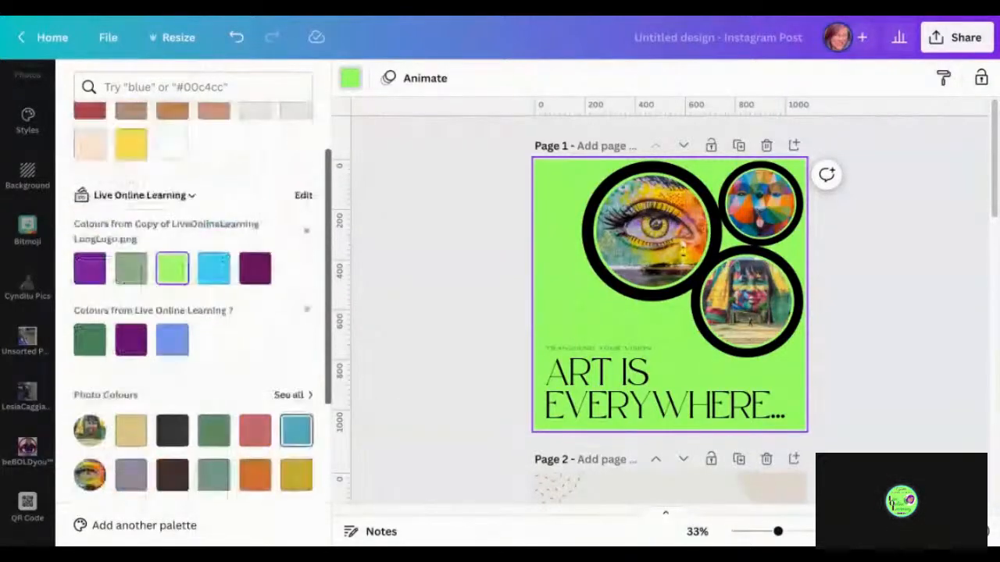
Recolour the black ring around page 1's eye photo in the brand kit's dark purple and apply the change to all matching elements
{"action": "left_click", "coordinate": [635, 289]}
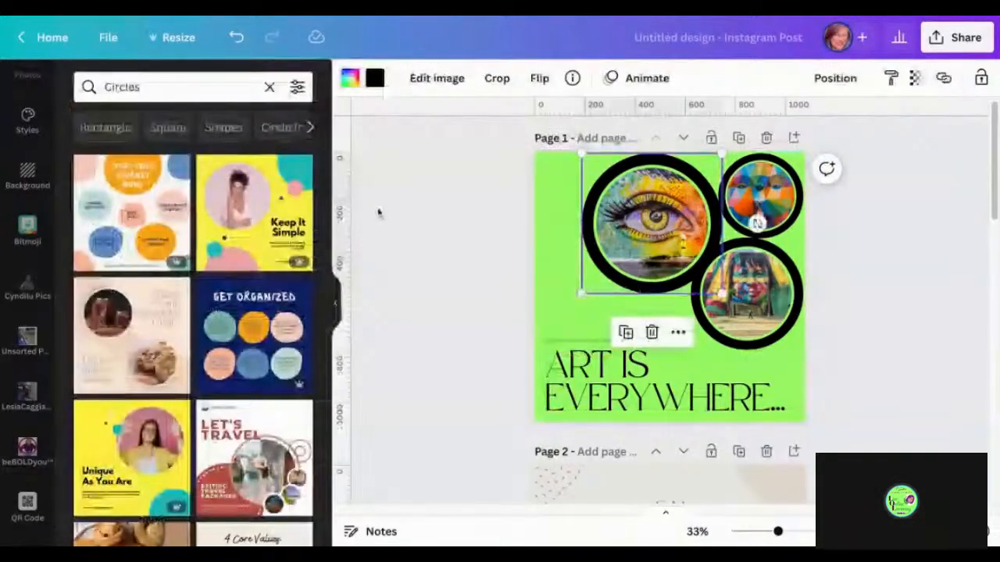
{"action": "left_click", "coordinate": [378, 83]}
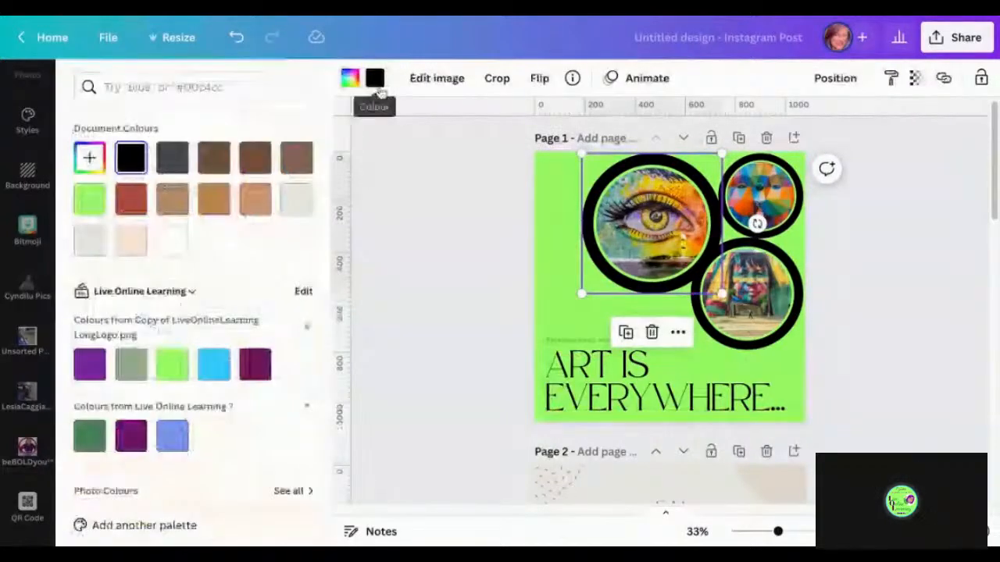
{"action": "left_click", "coordinate": [256, 368]}
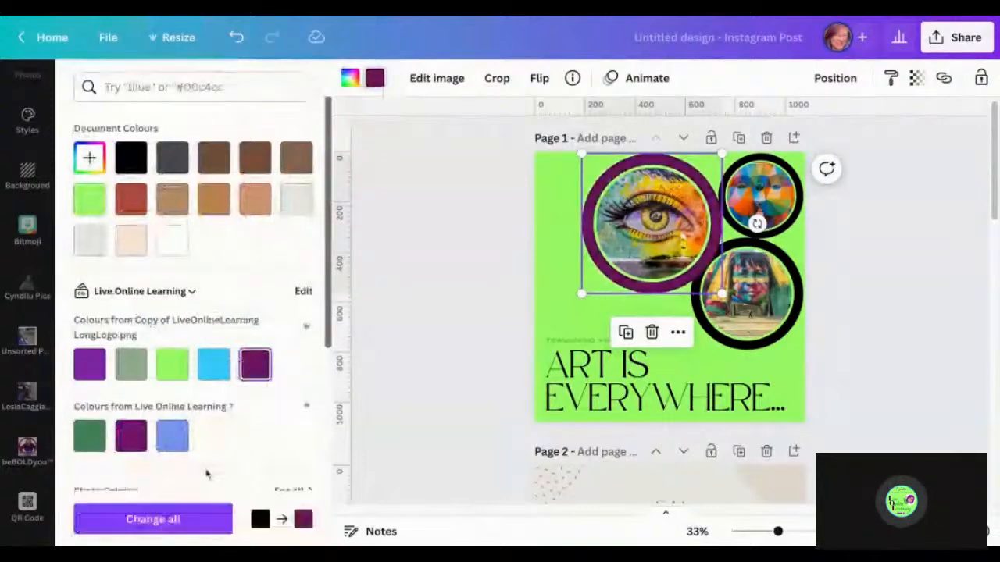
{"action": "left_click", "coordinate": [180, 521]}
{"action": "left_click", "coordinate": [178, 520]}
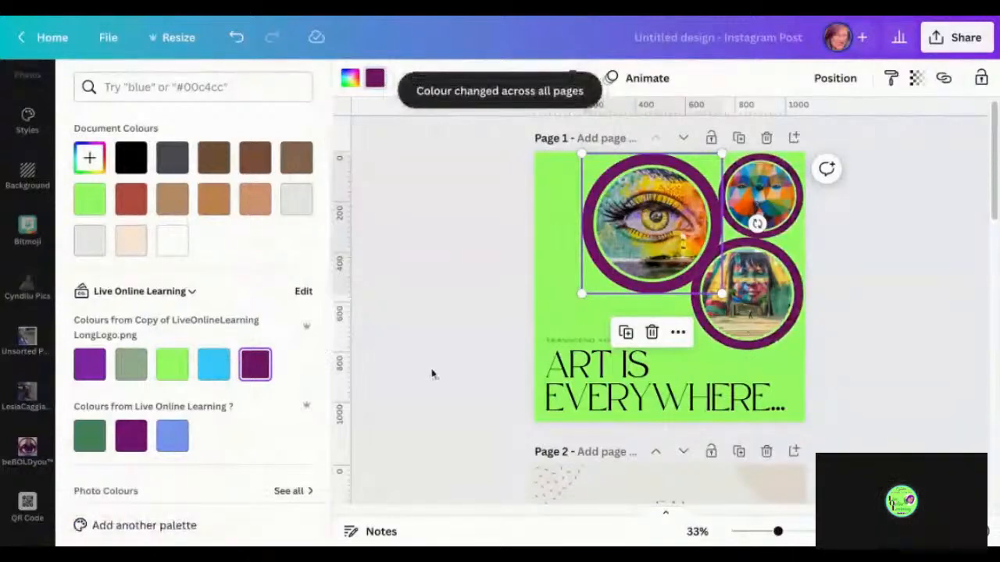
Change the "ART IS EVERYWHERE..." heading's text colour to the brand's dark purple and replace the old colour across all pages
{"action": "scroll", "coordinate": [432, 374], "scroll_direction": "down", "scroll_amount": 1}
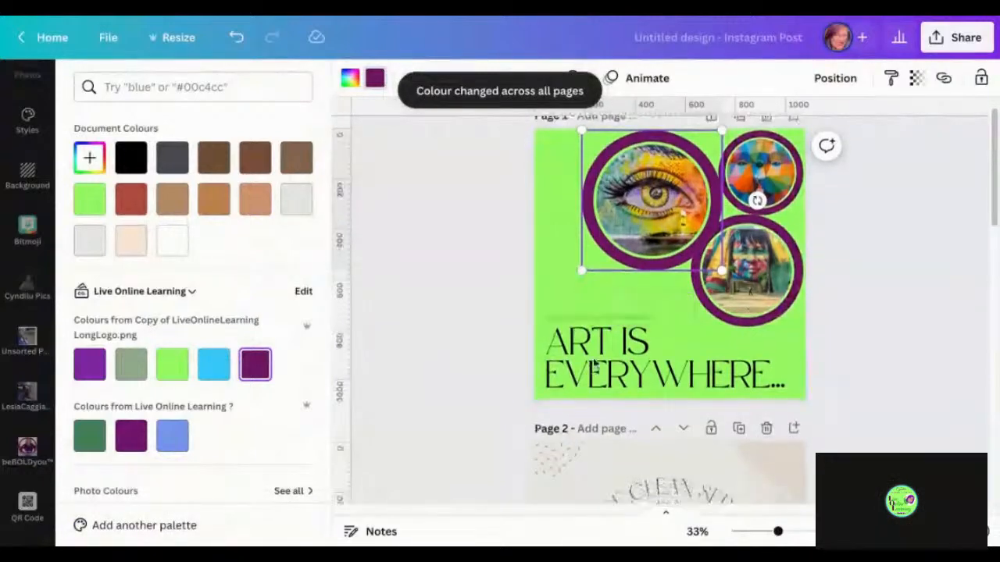
{"action": "left_click", "coordinate": [597, 356]}
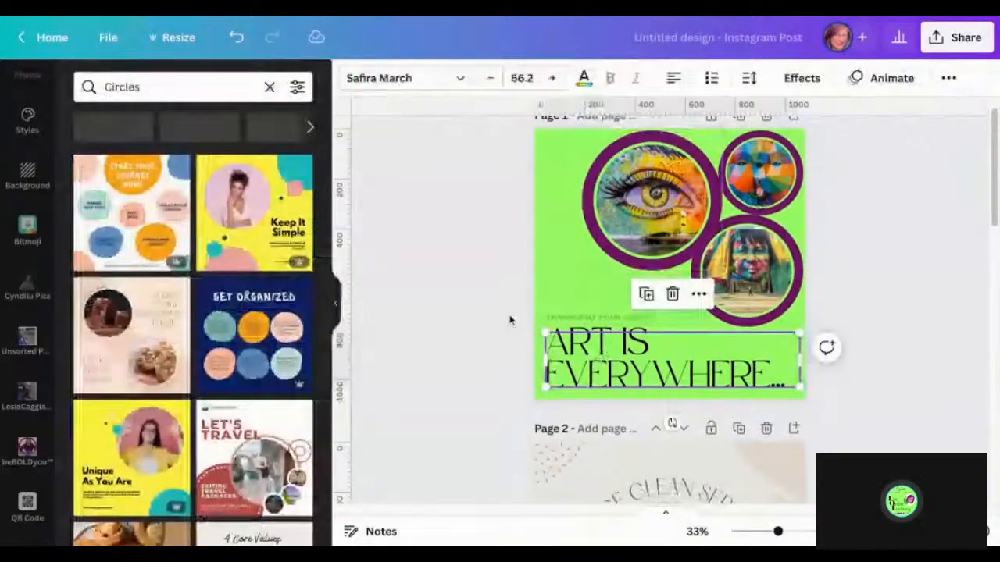
{"action": "scroll", "coordinate": [509, 319], "scroll_direction": "up", "scroll_amount": 1}
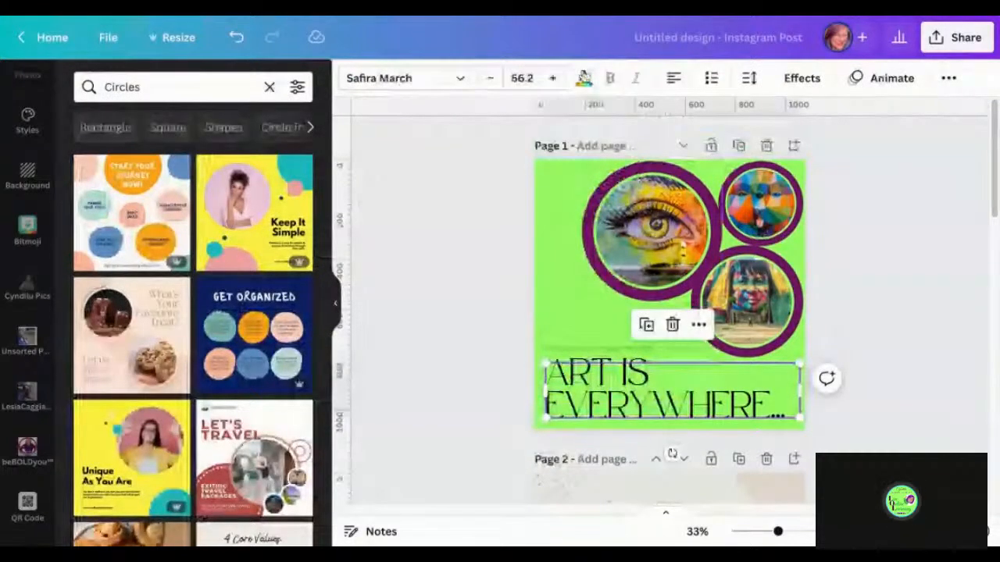
{"action": "left_click", "coordinate": [584, 77]}
{"action": "left_click", "coordinate": [255, 365]}
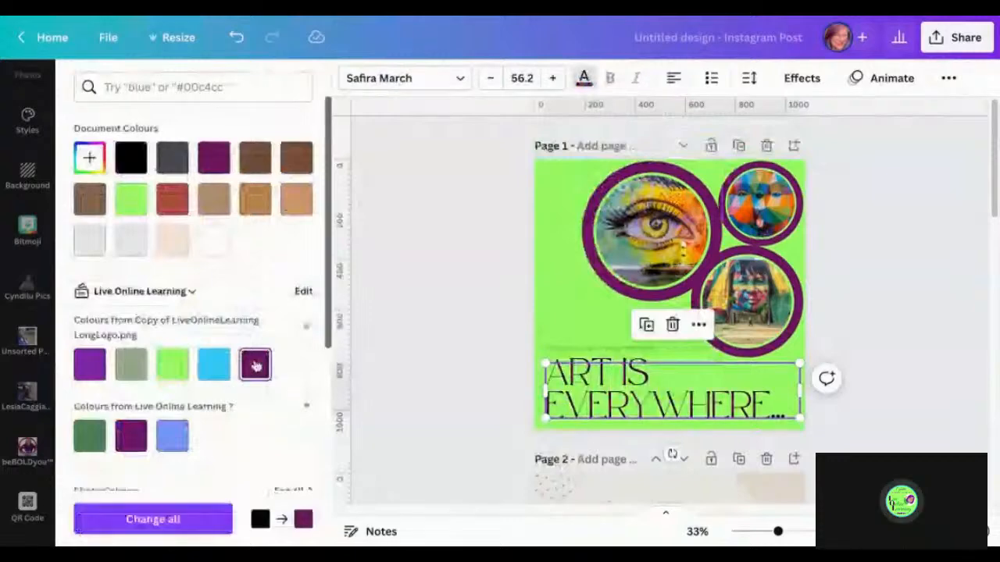
{"action": "left_click", "coordinate": [170, 520]}
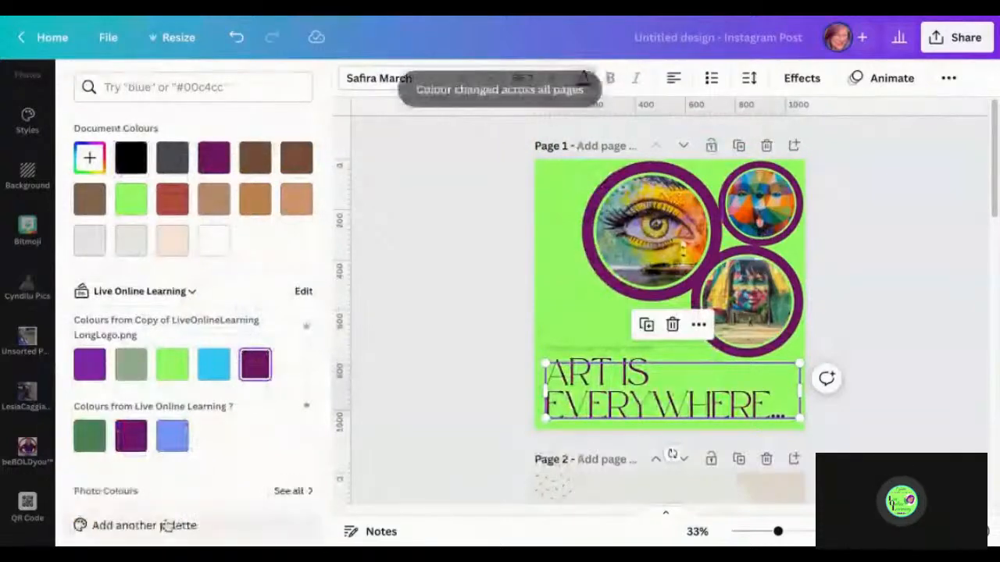
Set the background of page 2, the face serum design, to the brand kit's bright blue
{"action": "scroll", "coordinate": [406, 345], "scroll_direction": "down", "scroll_amount": 5}
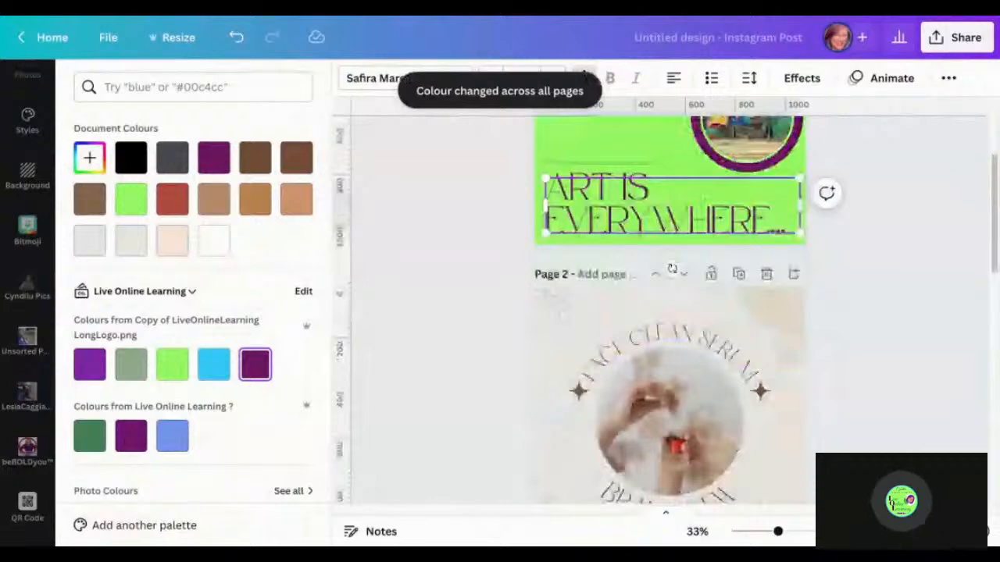
{"action": "scroll", "coordinate": [495, 365], "scroll_direction": "down", "scroll_amount": 3}
{"action": "left_click", "coordinate": [548, 341]}
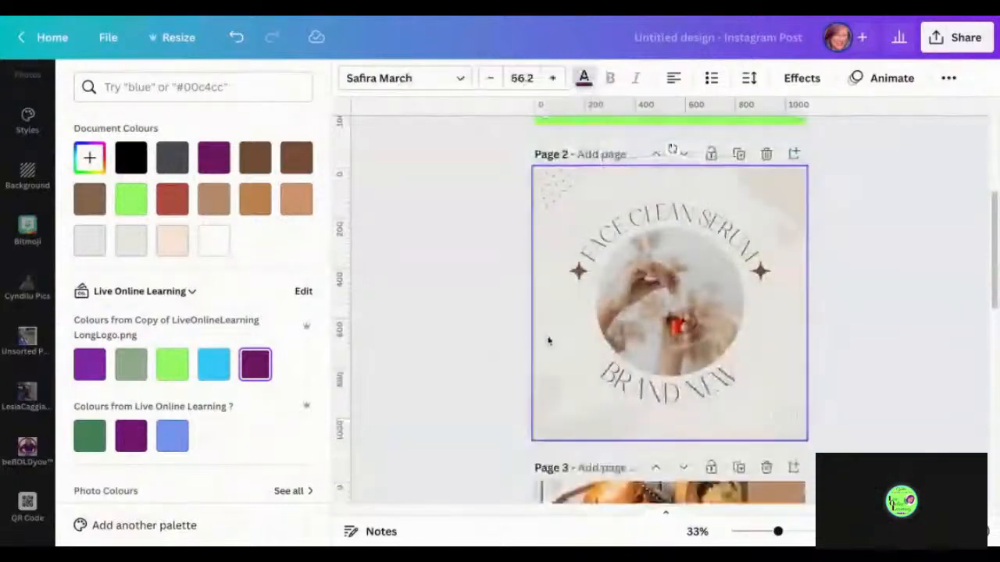
{"action": "left_click", "coordinate": [465, 256]}
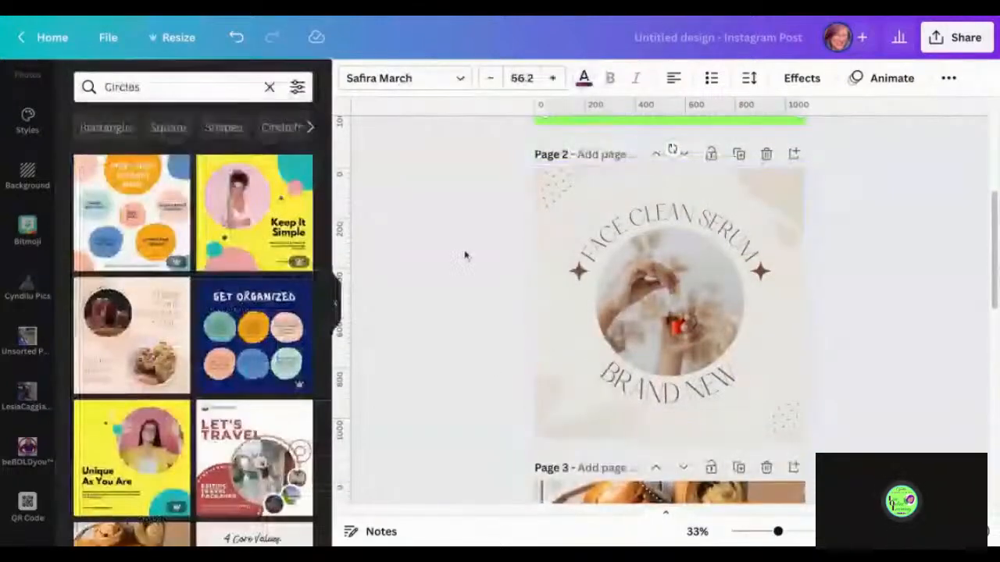
{"action": "left_click", "coordinate": [538, 294]}
{"action": "left_click", "coordinate": [353, 80]}
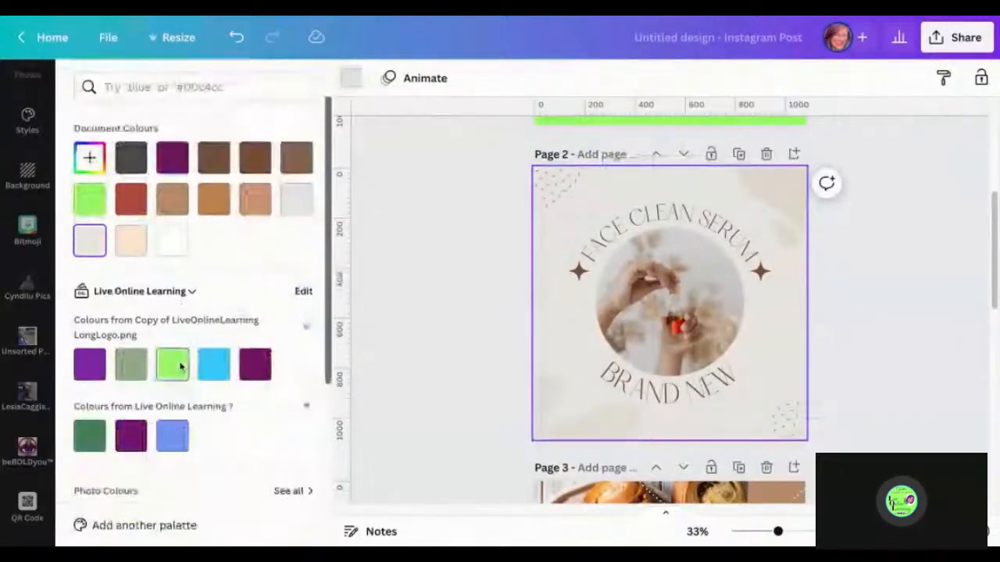
{"action": "left_click", "coordinate": [211, 370]}
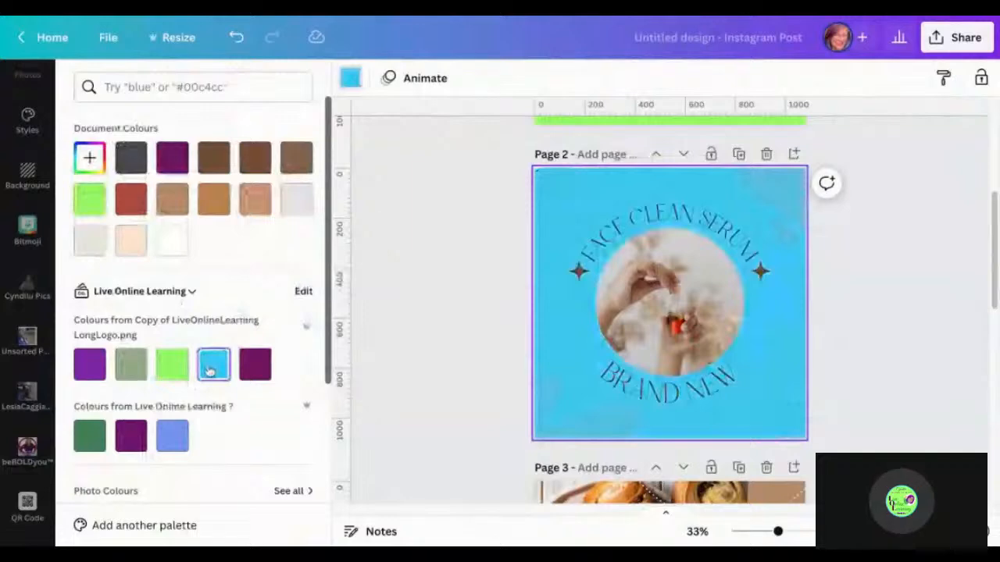
Change the curved "FACE CLEAN SERUM" text to the brand's dark purple and replace its old text colour across all pages
{"action": "left_click", "coordinate": [636, 222]}
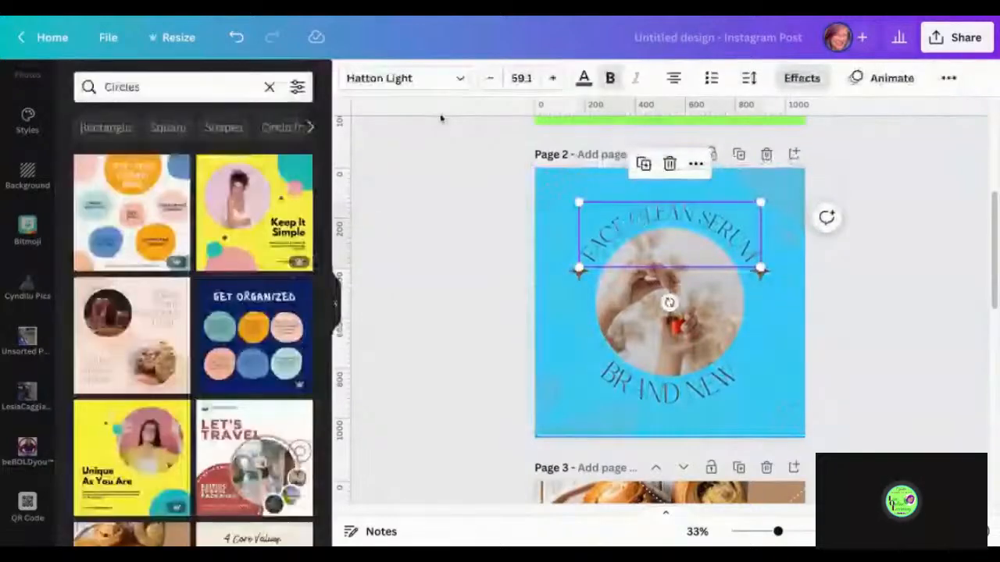
{"action": "left_click", "coordinate": [583, 78]}
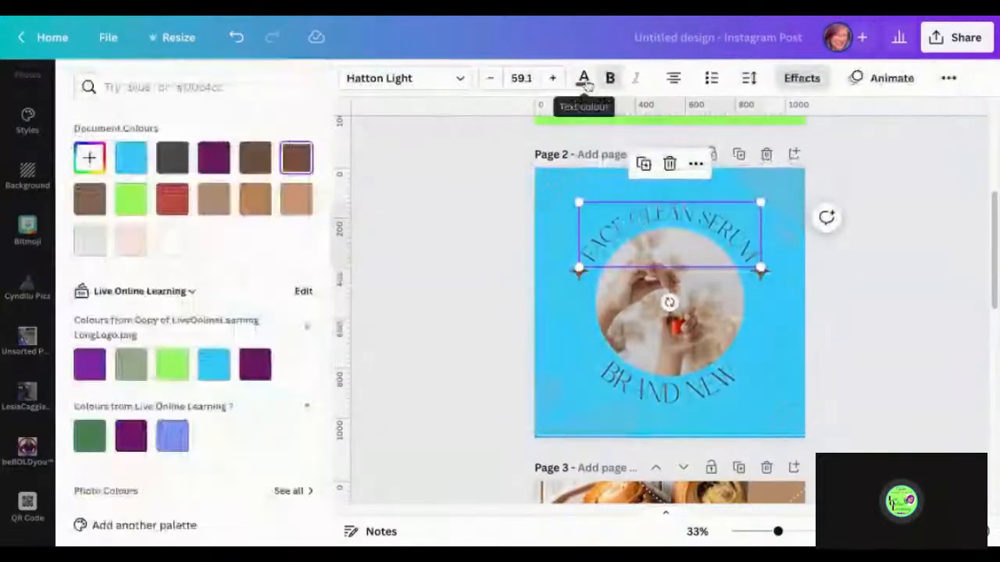
{"action": "left_click", "coordinate": [255, 365]}
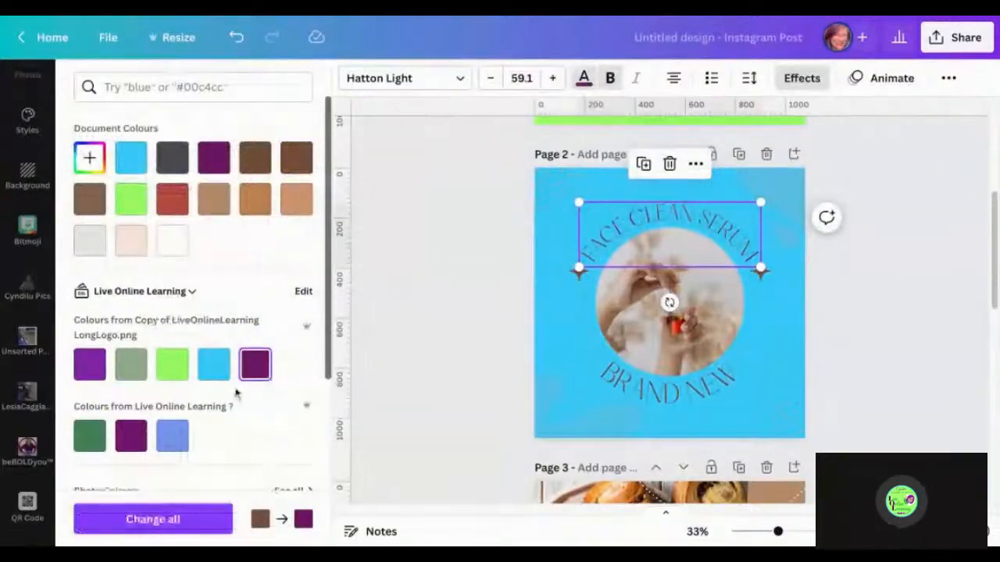
{"action": "left_click", "coordinate": [191, 521]}
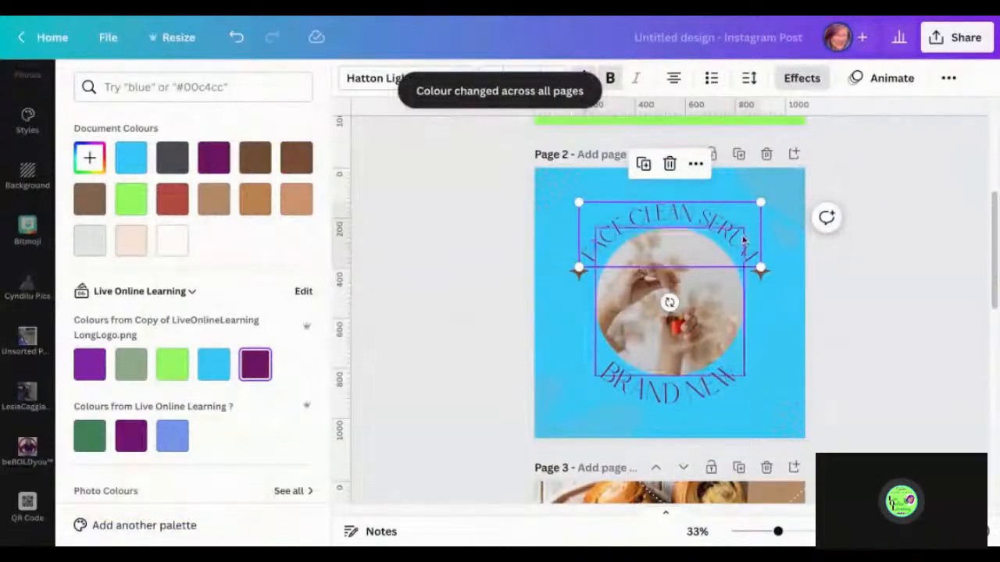
Recolour the blob in page 2's upper-right corner lime green and raise its transparency value to the maximum so it is fully opaque
{"action": "left_click", "coordinate": [785, 185]}
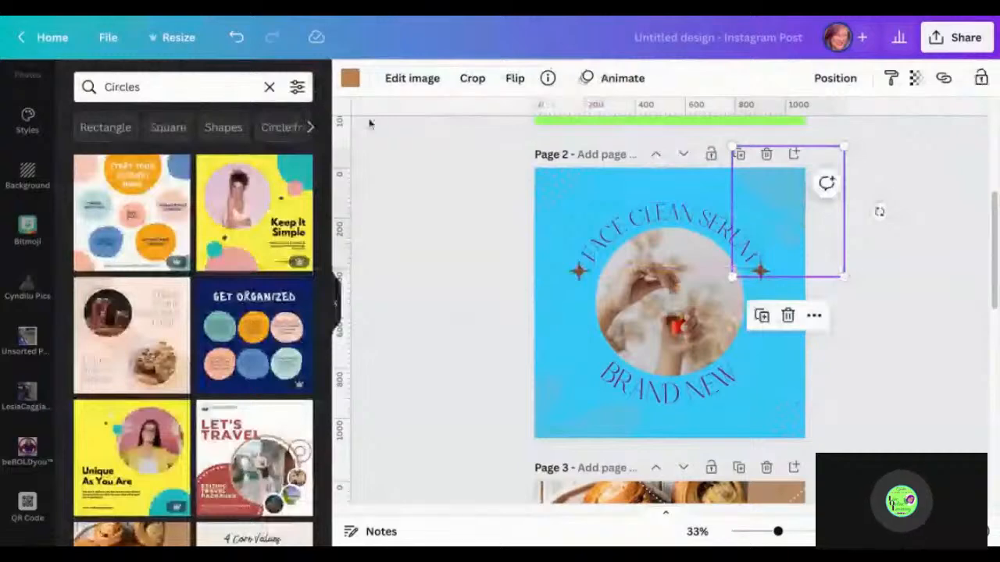
{"action": "left_click", "coordinate": [350, 79]}
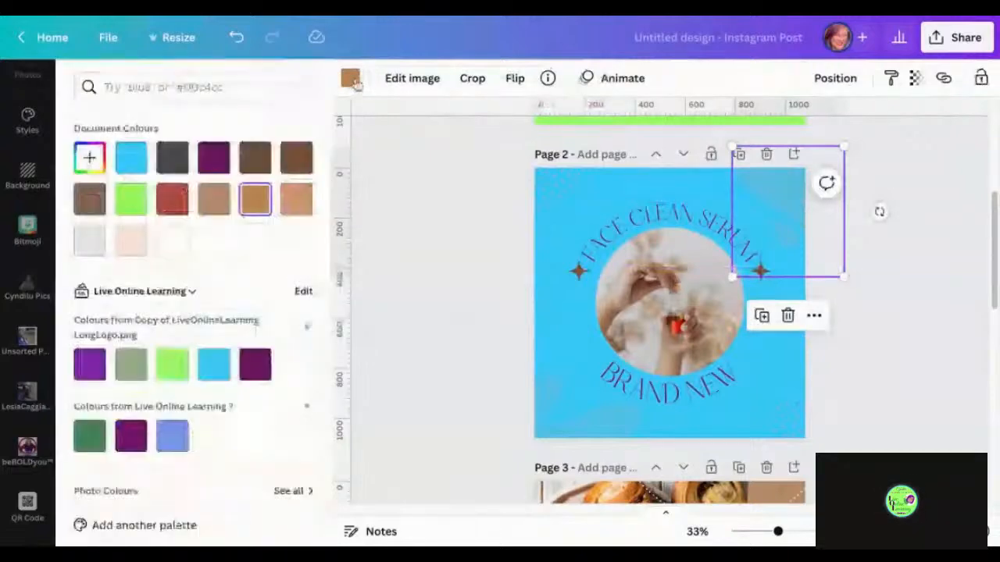
{"action": "left_click", "coordinate": [173, 365]}
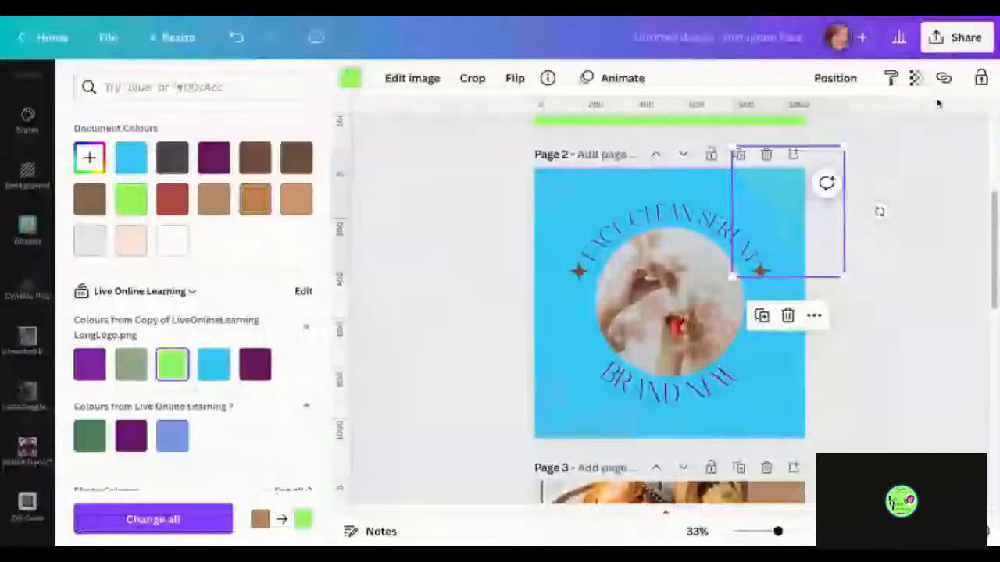
{"action": "left_click", "coordinate": [917, 78]}
{"action": "left_click_drag", "start_coordinate": [847, 139], "coordinate": [894, 139]}
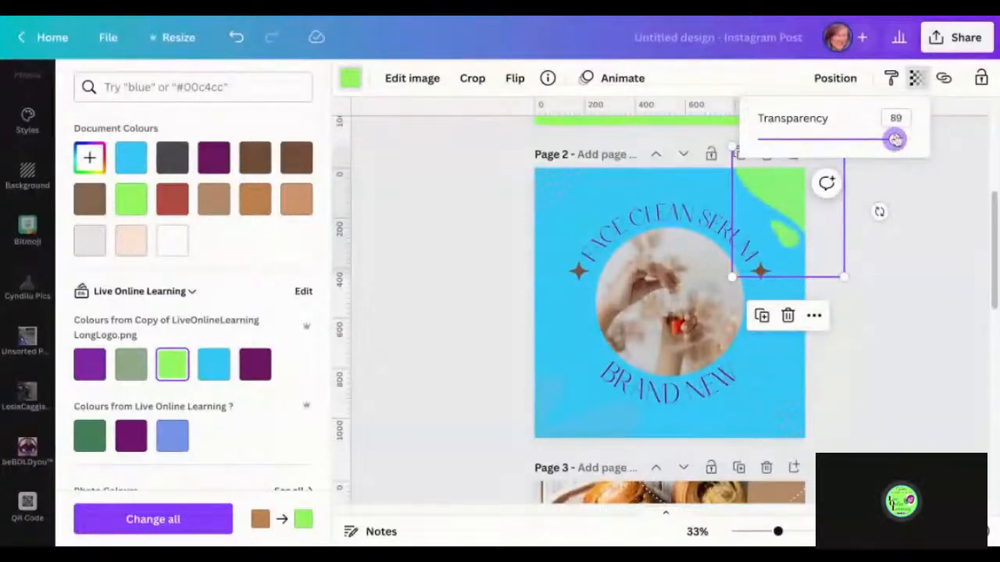
{"action": "left_click_drag", "start_coordinate": [896, 139], "coordinate": [910, 139]}
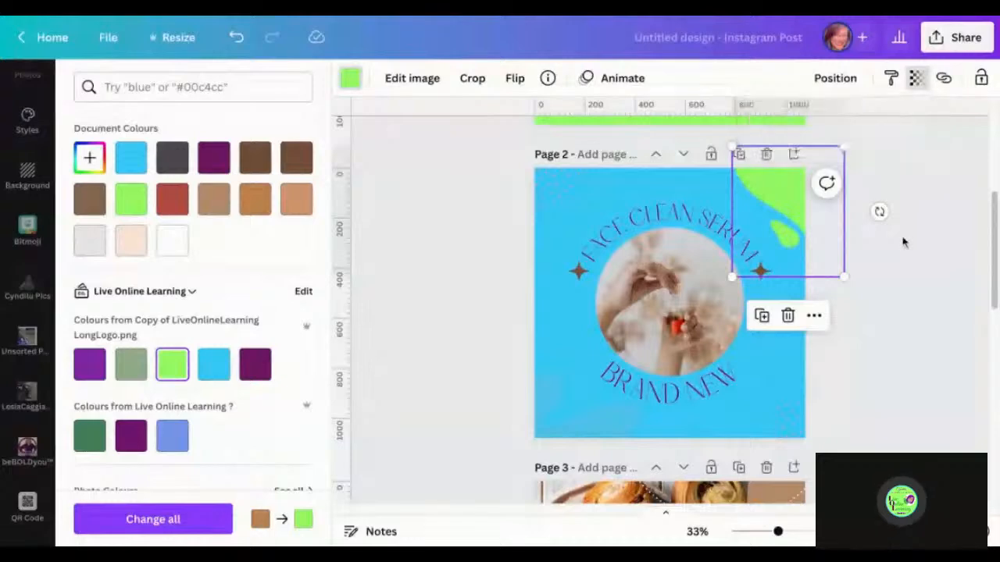
Set the transparency of page 2's lower-left blob to 100, recolour it lime green and replace its old colour across all pages
{"action": "left_click", "coordinate": [549, 398]}
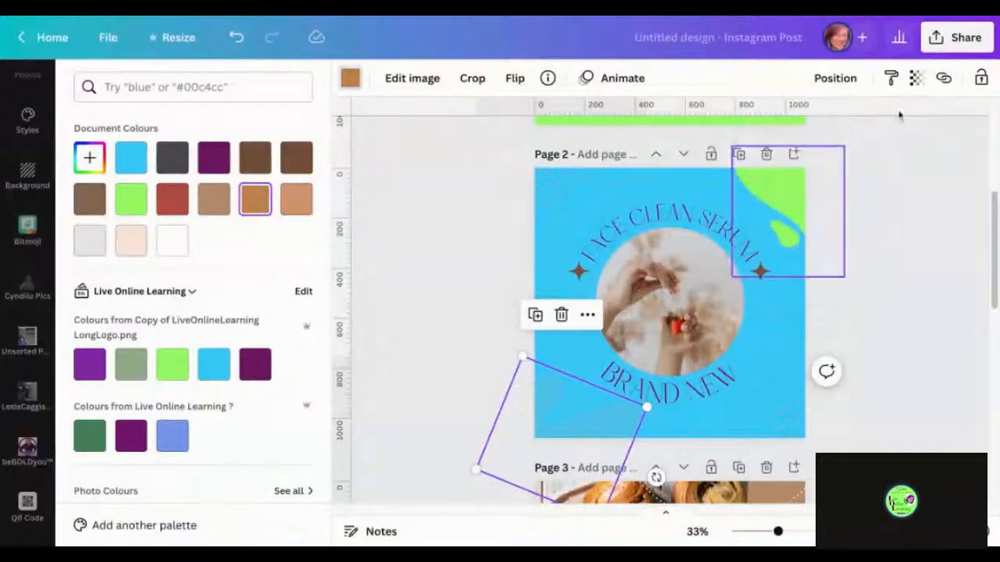
{"action": "left_click", "coordinate": [917, 85]}
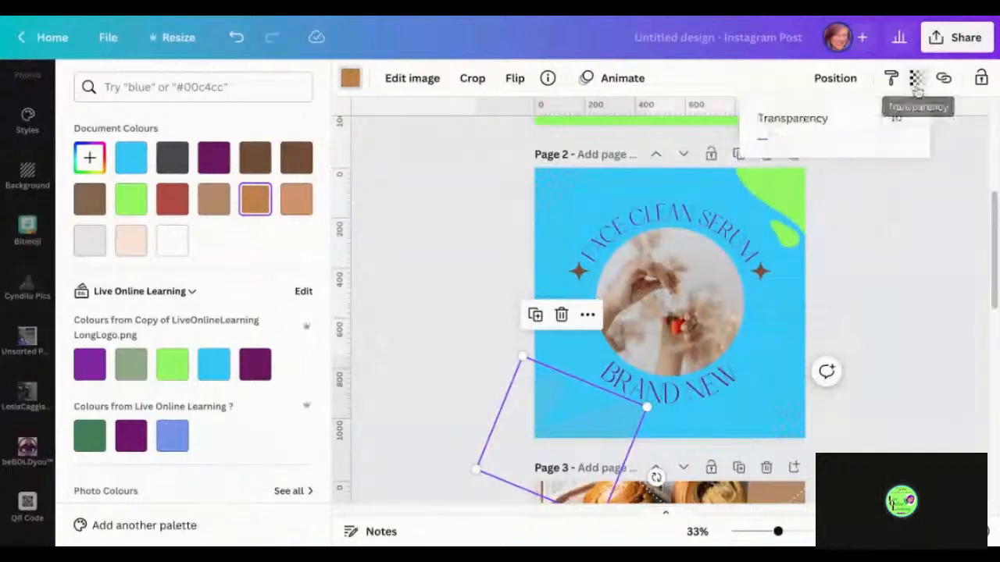
{"action": "left_click_drag", "start_coordinate": [771, 140], "coordinate": [911, 139]}
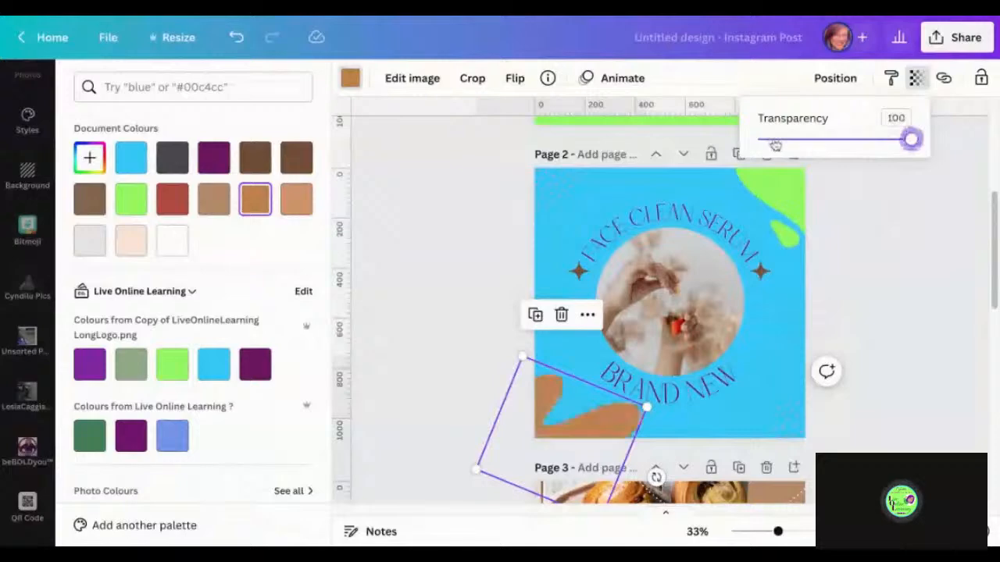
{"action": "left_click", "coordinate": [351, 79]}
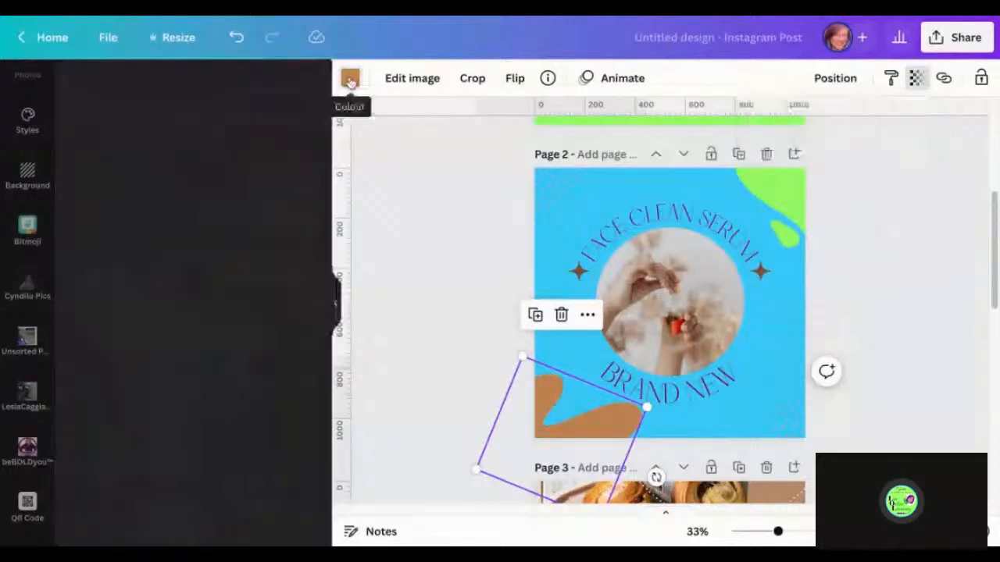
{"action": "left_click", "coordinate": [350, 80]}
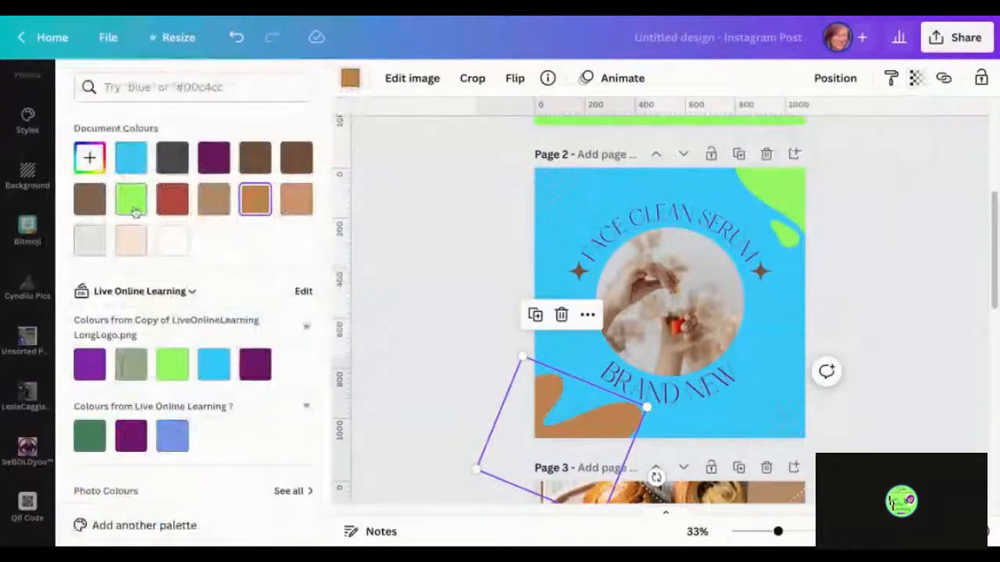
{"action": "left_click", "coordinate": [174, 370]}
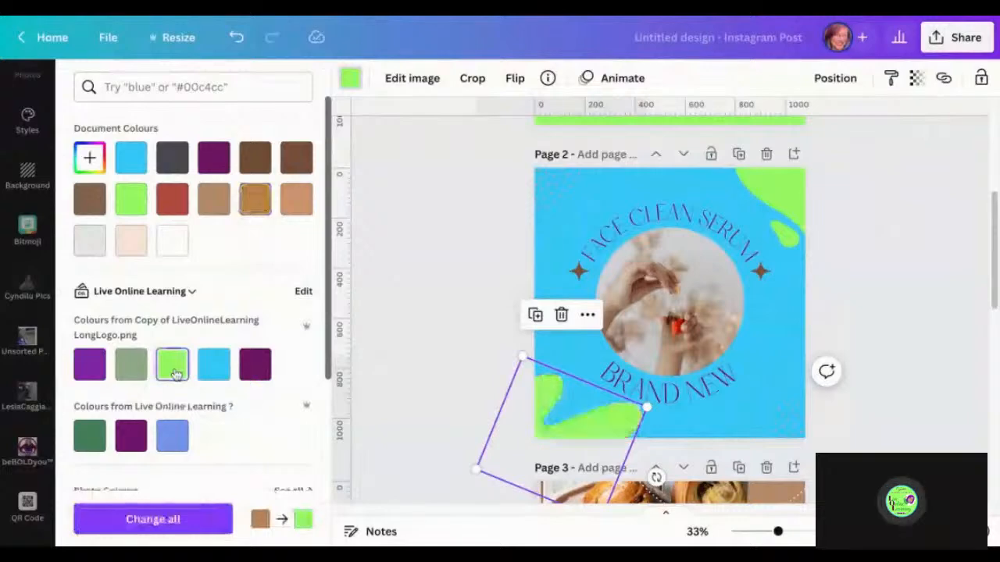
{"action": "left_click", "coordinate": [158, 520]}
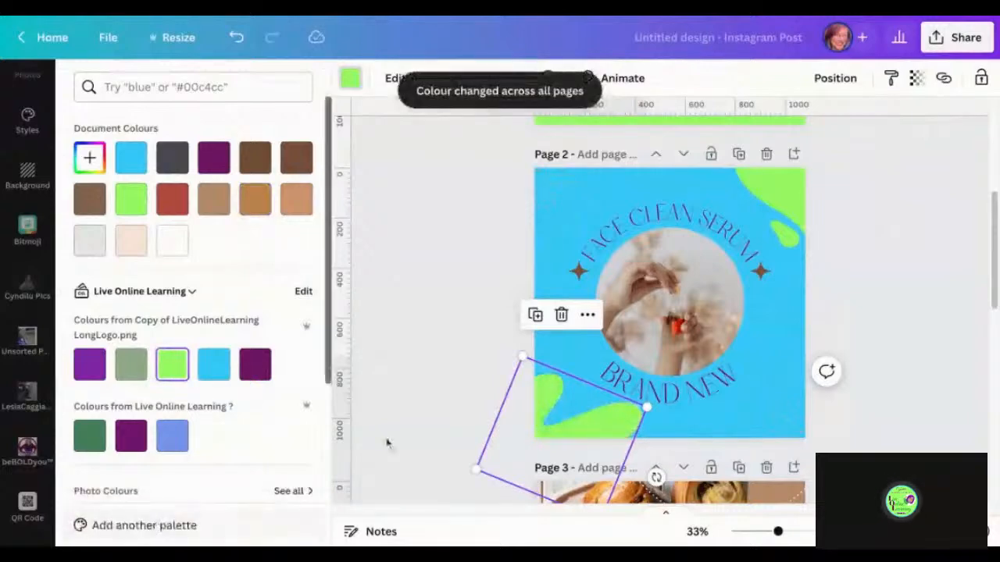
Recolour the star beside page 2's circular photo to the brand's dark green and replace its old colour across all pages
{"action": "left_click", "coordinate": [578, 275]}
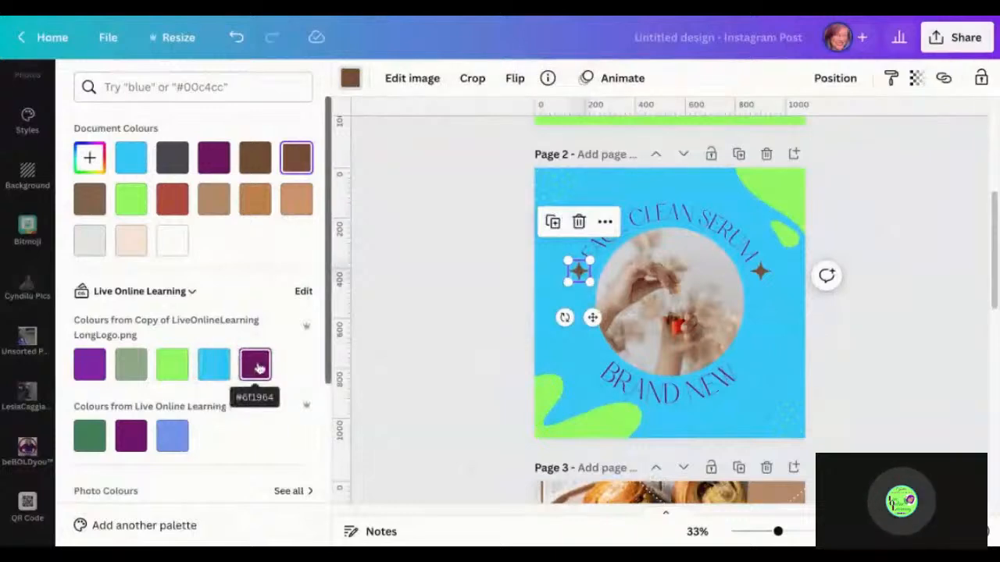
{"action": "left_click", "coordinate": [89, 439]}
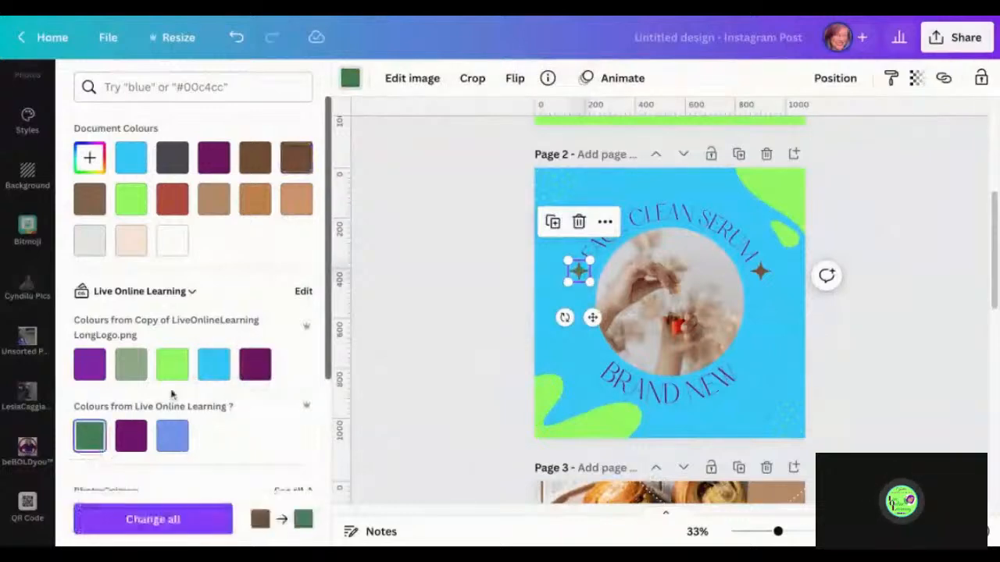
{"action": "left_click", "coordinate": [164, 524]}
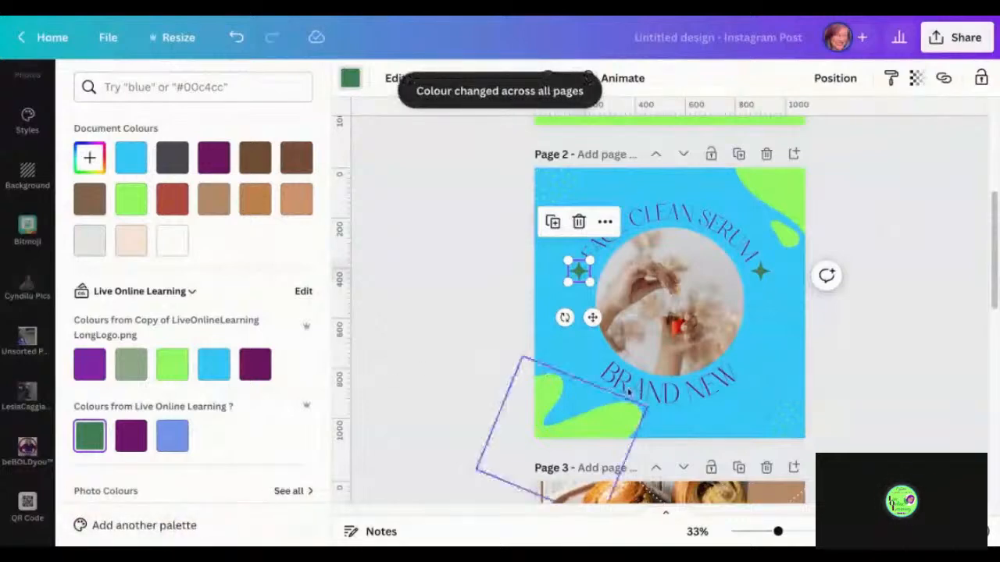
{"action": "left_click", "coordinate": [468, 382]}
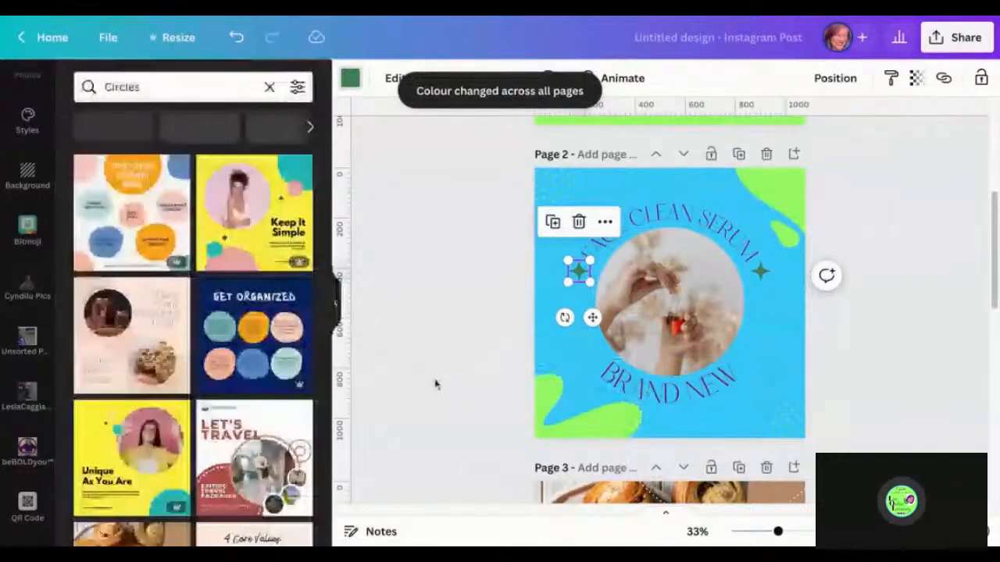
Change page 3's curved "Client Review" text to the brand's dark purple and replace its old colour across all pages
{"action": "scroll", "coordinate": [436, 384], "scroll_direction": "down", "scroll_amount": 3}
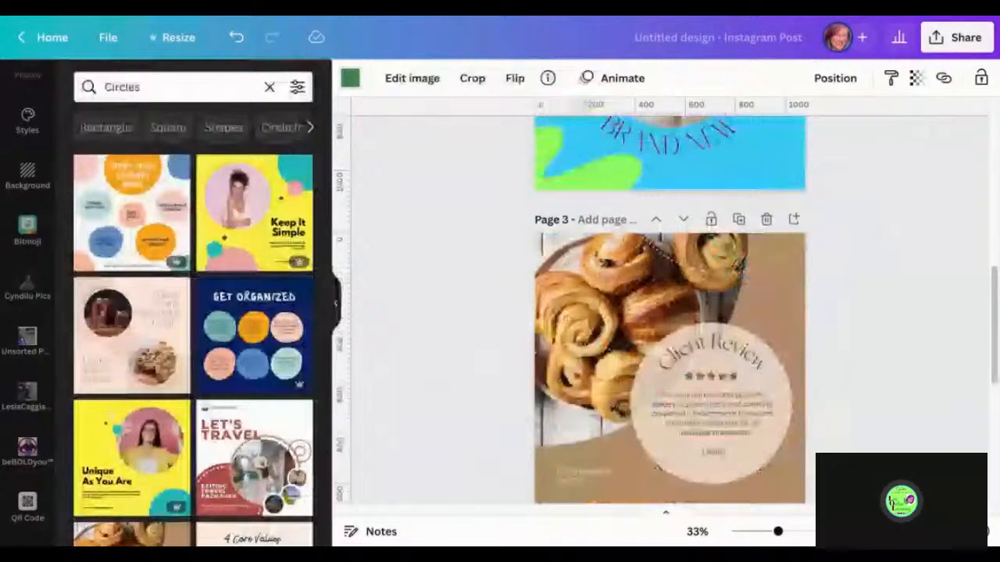
{"action": "scroll", "coordinate": [436, 384], "scroll_direction": "down", "scroll_amount": 1}
{"action": "left_click", "coordinate": [707, 270]}
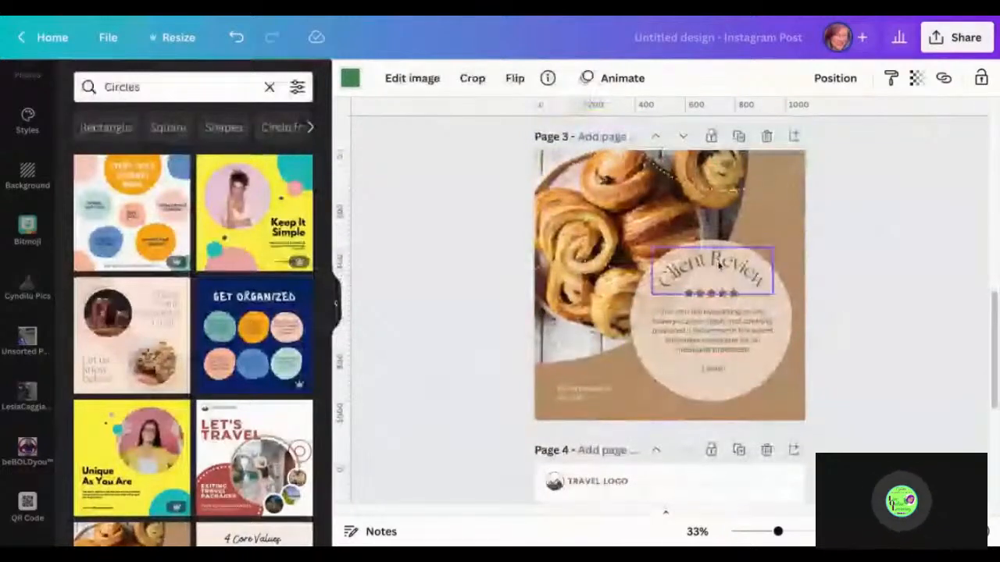
{"action": "right_click", "coordinate": [715, 270]}
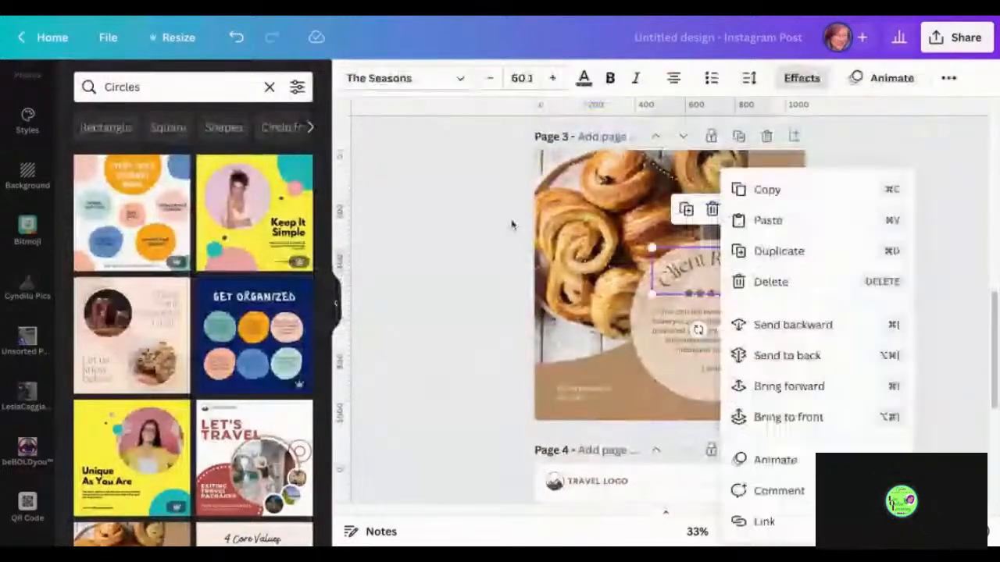
{"action": "left_click", "coordinate": [584, 79]}
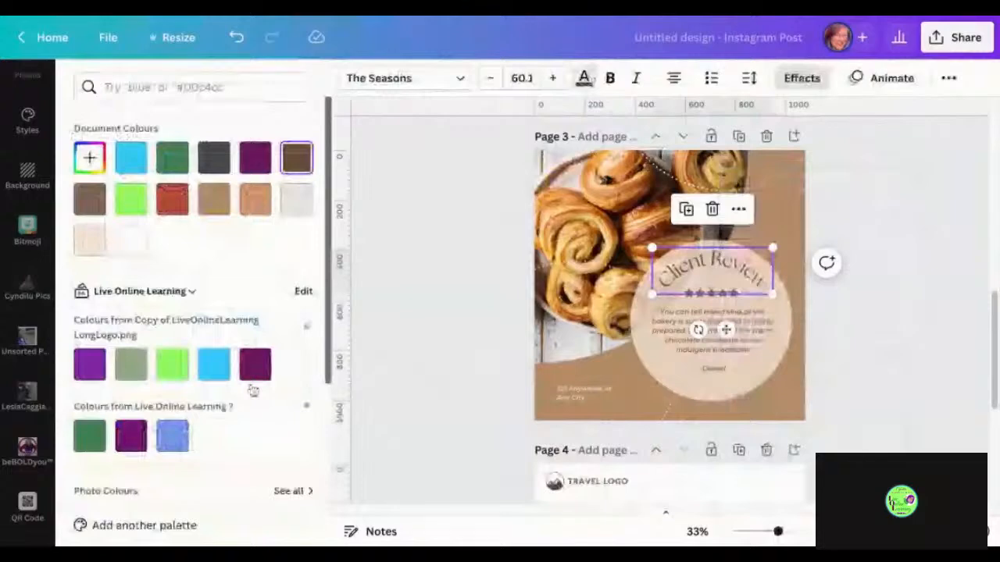
{"action": "left_click", "coordinate": [255, 364]}
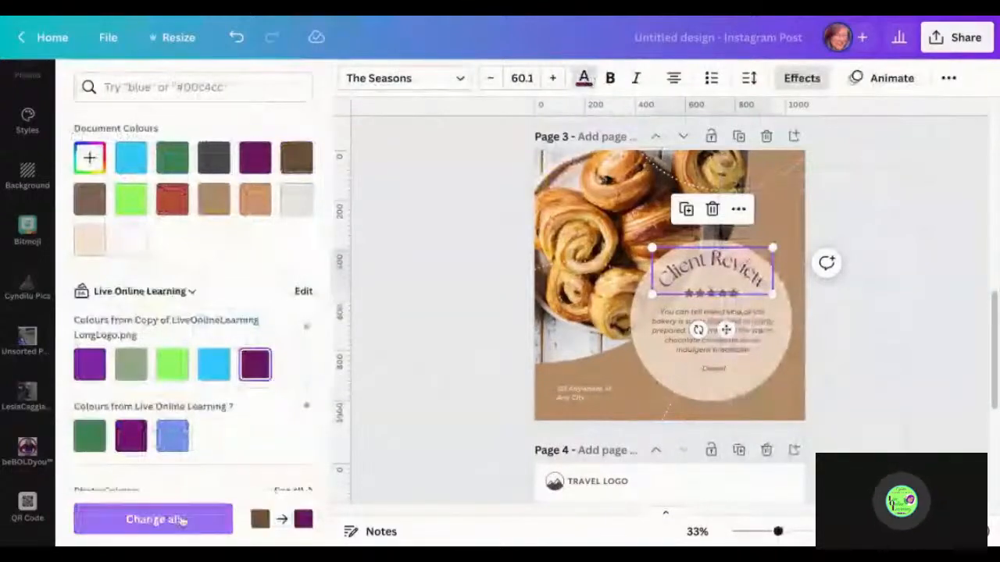
{"action": "left_click", "coordinate": [182, 519]}
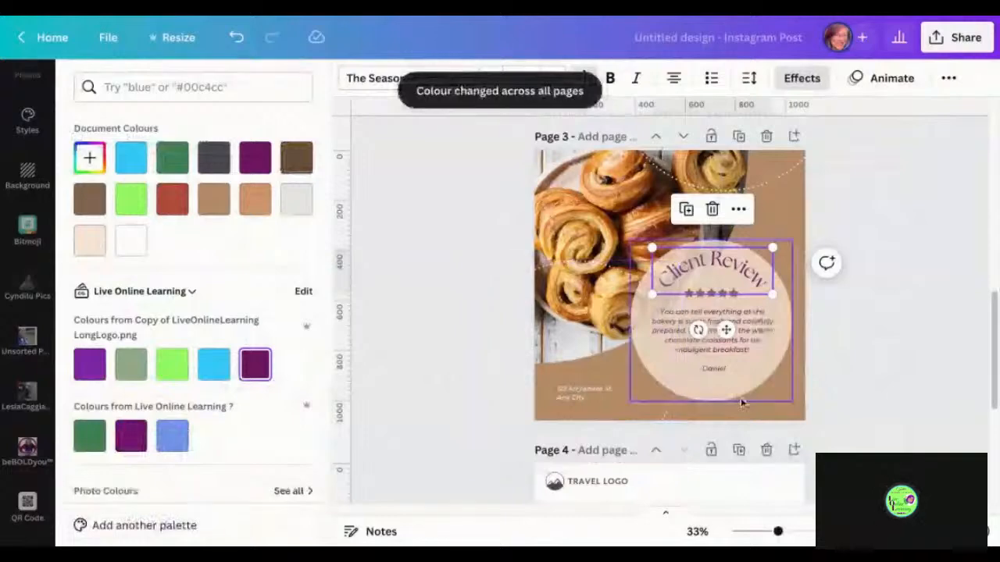
{"action": "key", "text": "Escape"}
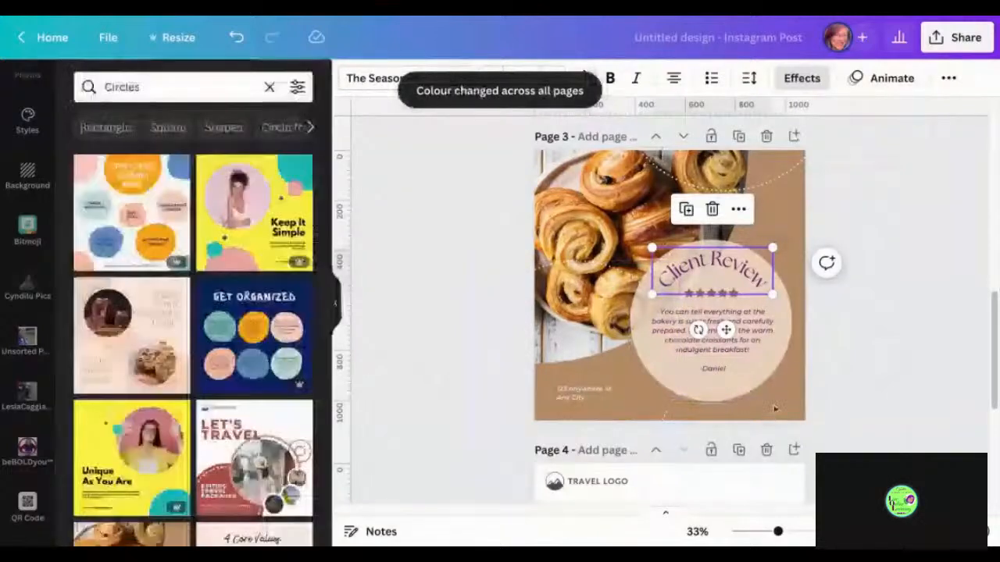
Set the background of page 3, the bakery review design, to the brand kit's dark purple
{"action": "left_click", "coordinate": [795, 208]}
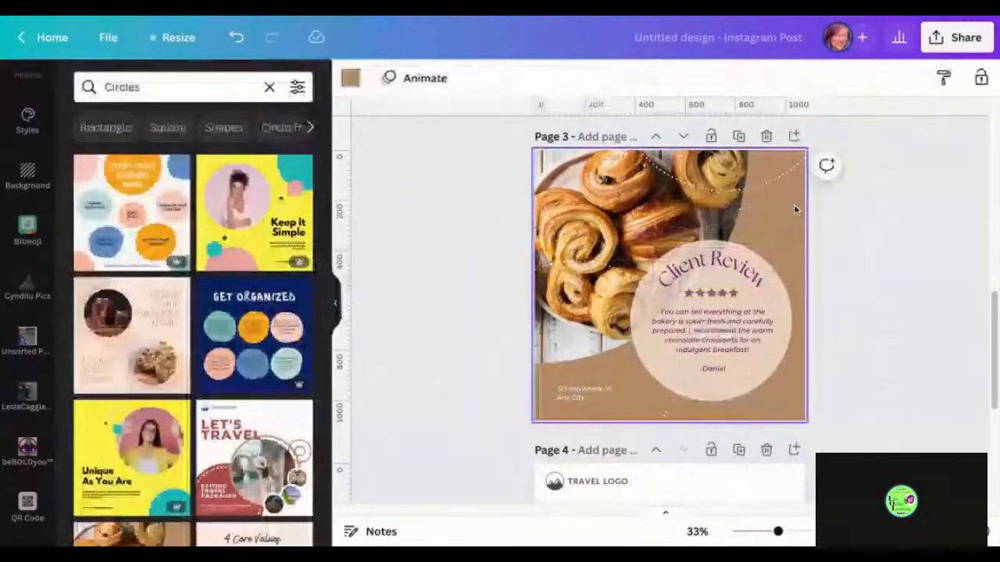
{"action": "left_click", "coordinate": [350, 78]}
{"action": "left_click", "coordinate": [250, 367]}
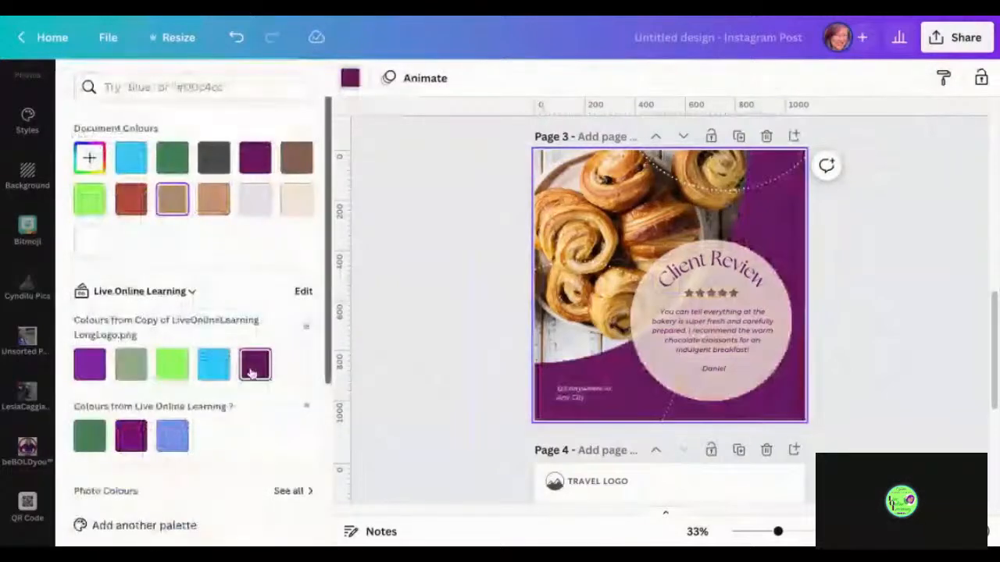
Set the background of page 4, the travel design, to the bright blue from the document colours
{"action": "scroll", "coordinate": [462, 390], "scroll_direction": "down", "scroll_amount": 3}
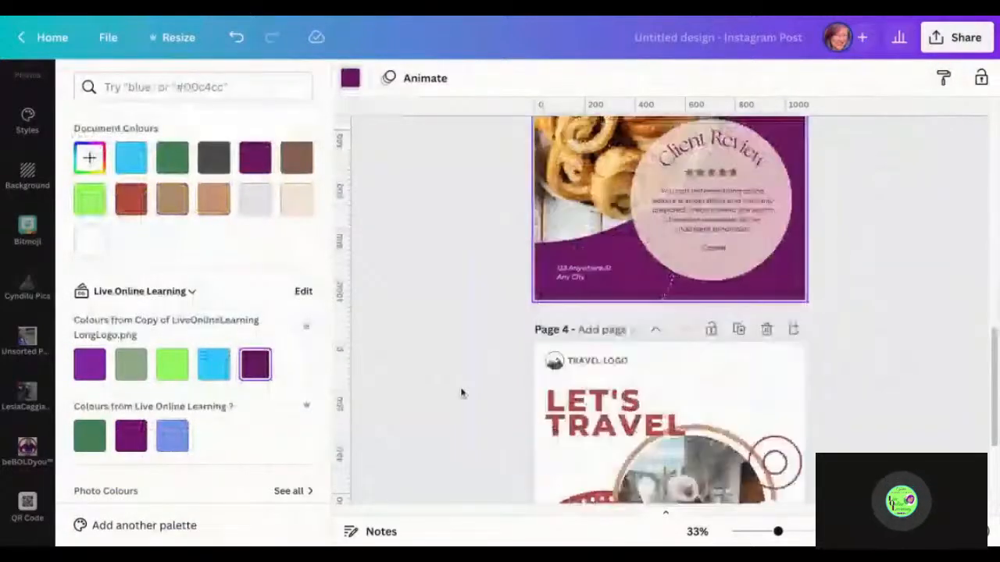
{"action": "scroll", "coordinate": [462, 393], "scroll_direction": "down", "scroll_amount": 2}
{"action": "left_click", "coordinate": [553, 360]}
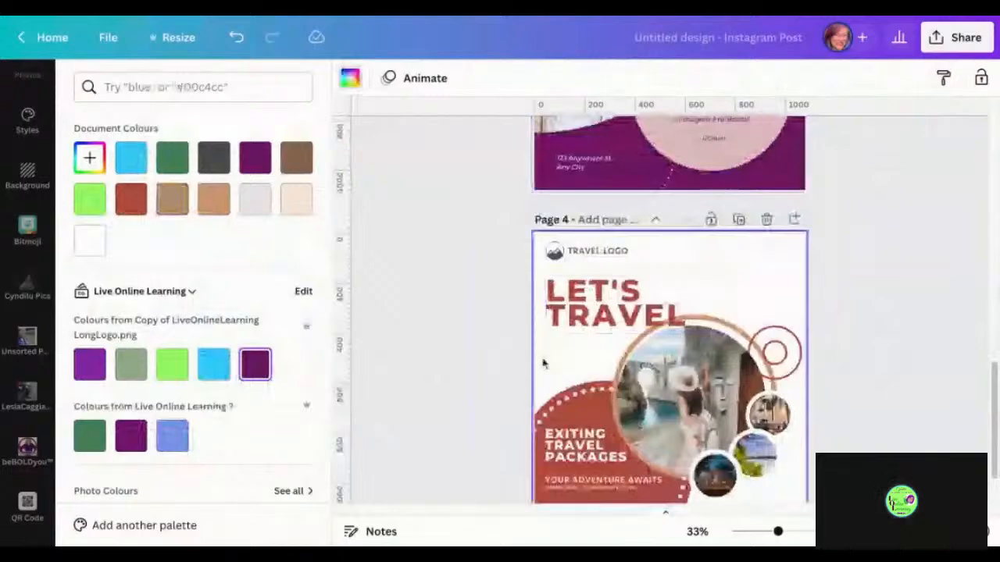
{"action": "left_click", "coordinate": [130, 160]}
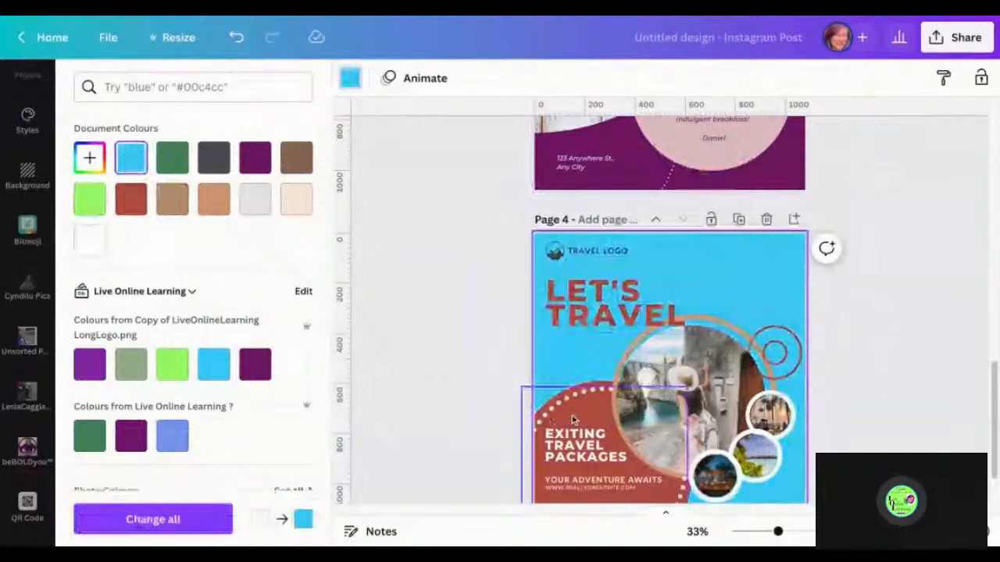
Recolour page 4's large lower-left circle lime green and the dotted arc along its edge dark purple
{"action": "left_click", "coordinate": [600, 386]}
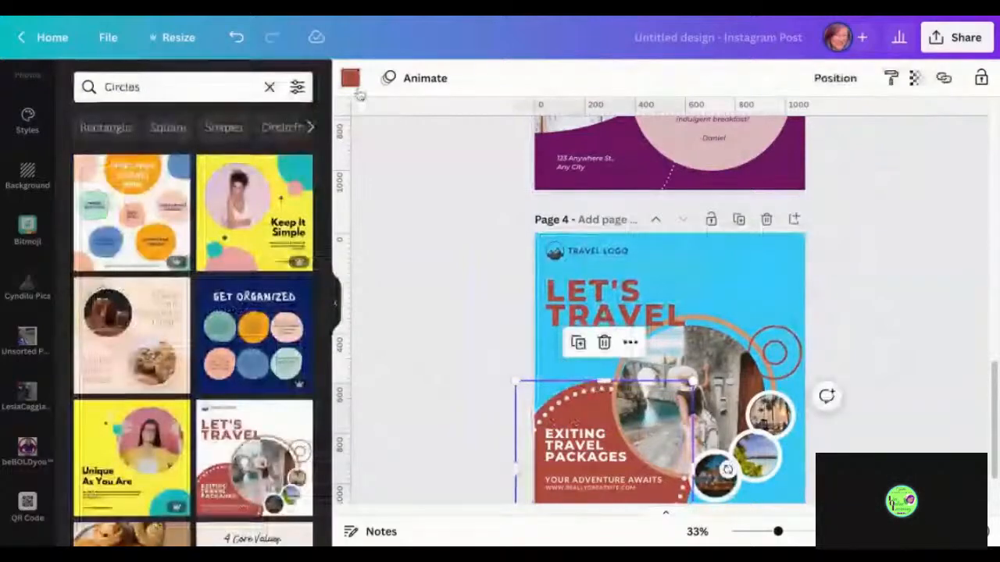
{"action": "left_click", "coordinate": [350, 78]}
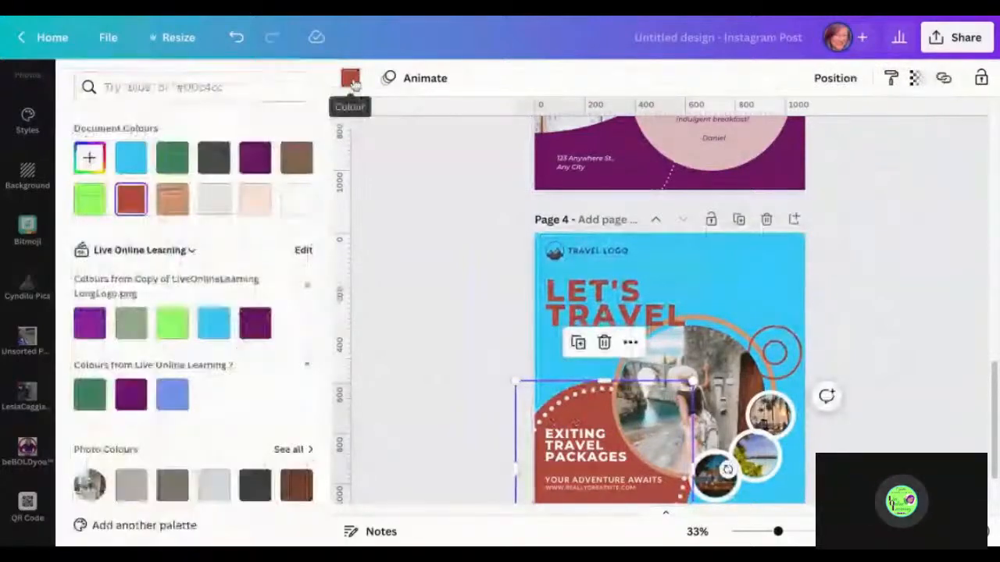
{"action": "left_click", "coordinate": [92, 202]}
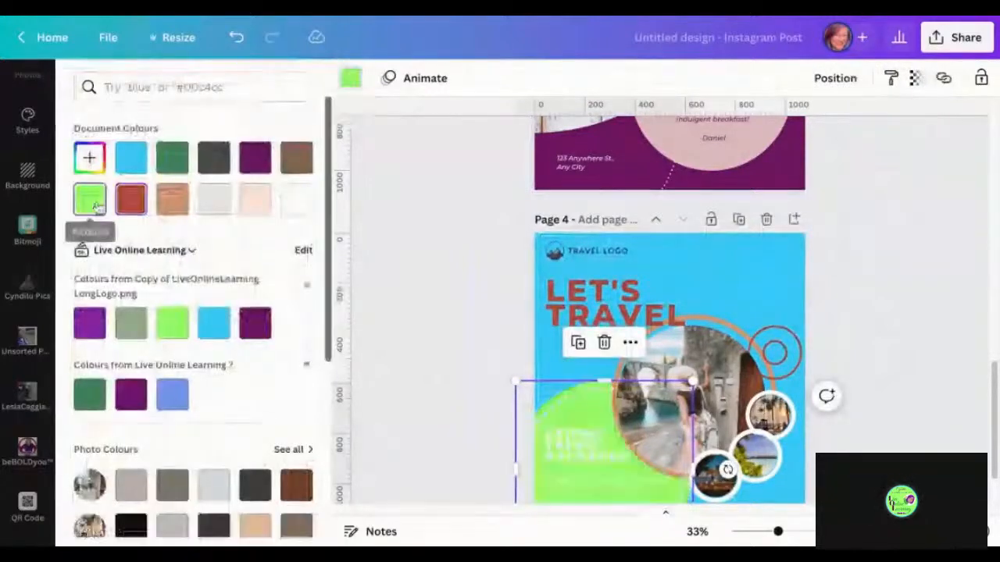
{"action": "left_click", "coordinate": [560, 410]}
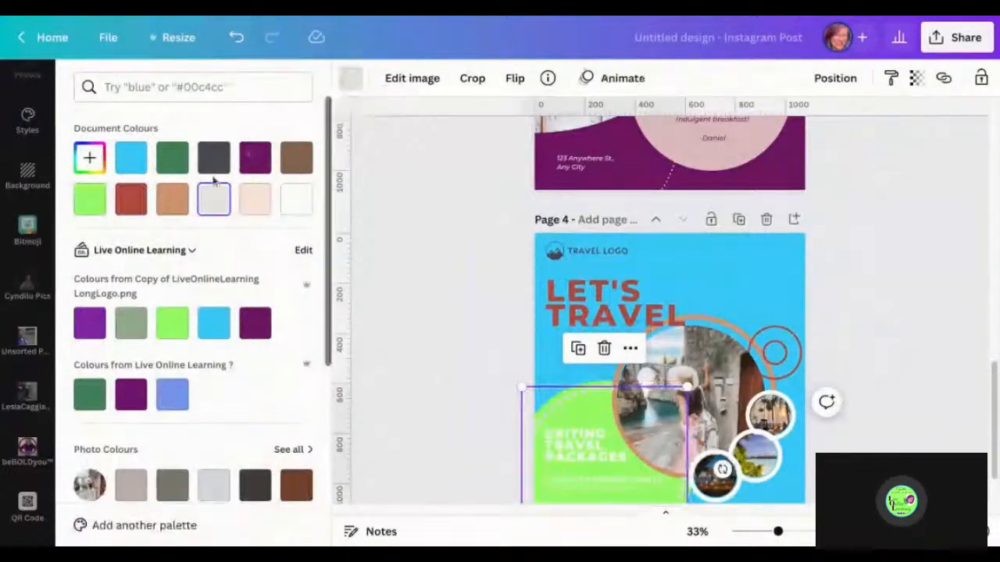
{"action": "left_click", "coordinate": [256, 158]}
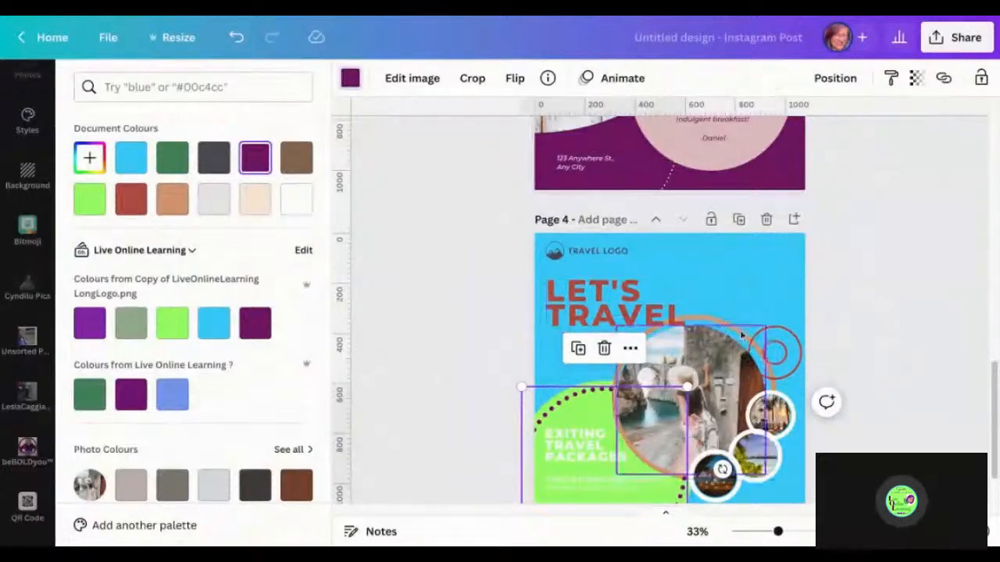
Change the "LET'S TRAVEL" heading on page 4 to the brand kit's dark purple
{"action": "left_click", "coordinate": [621, 299]}
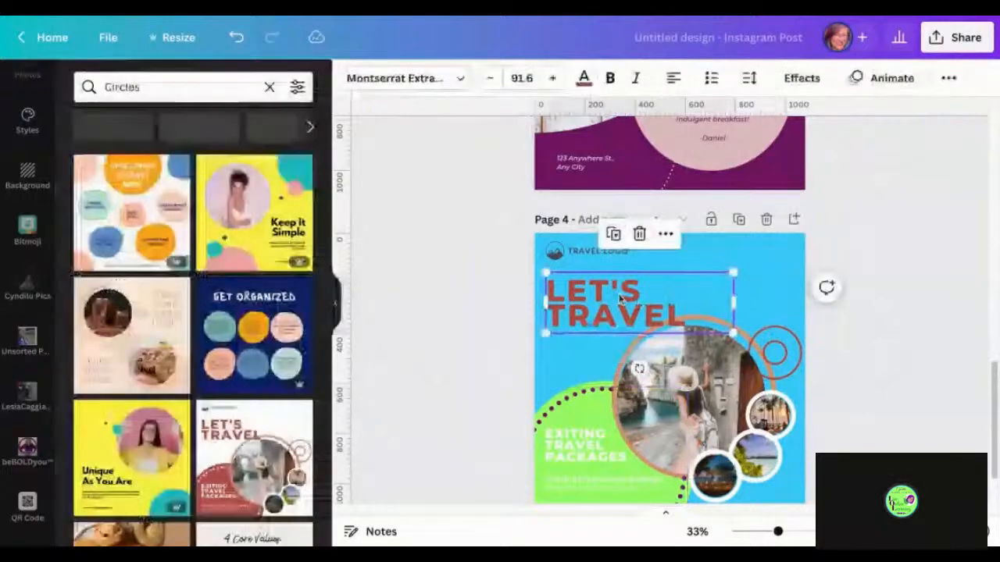
{"action": "left_click", "coordinate": [583, 78]}
{"action": "left_click", "coordinate": [255, 323]}
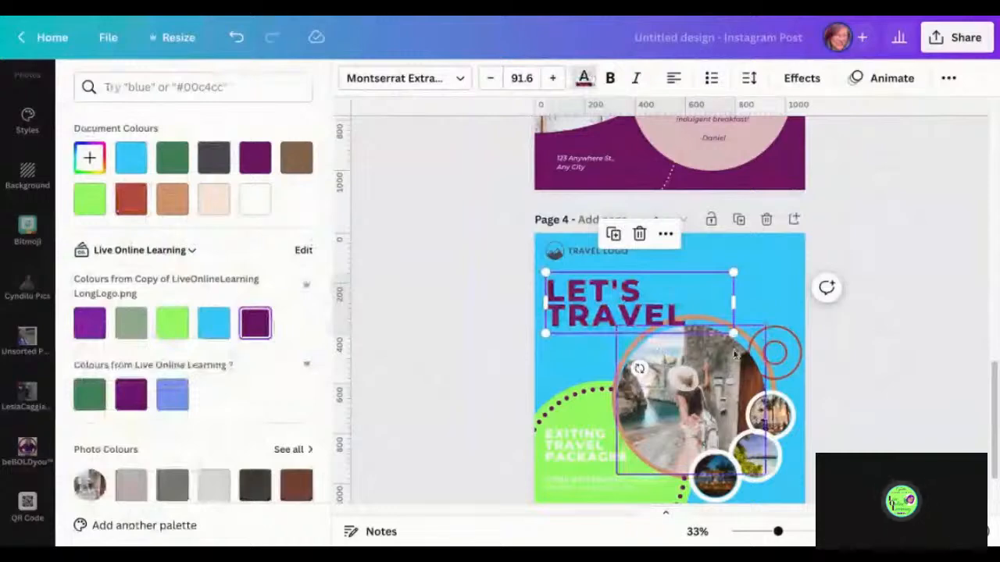
Recolour page 4's small concentric circles and the ring around its main photo with the brand's brighter purple
{"action": "left_click", "coordinate": [781, 350]}
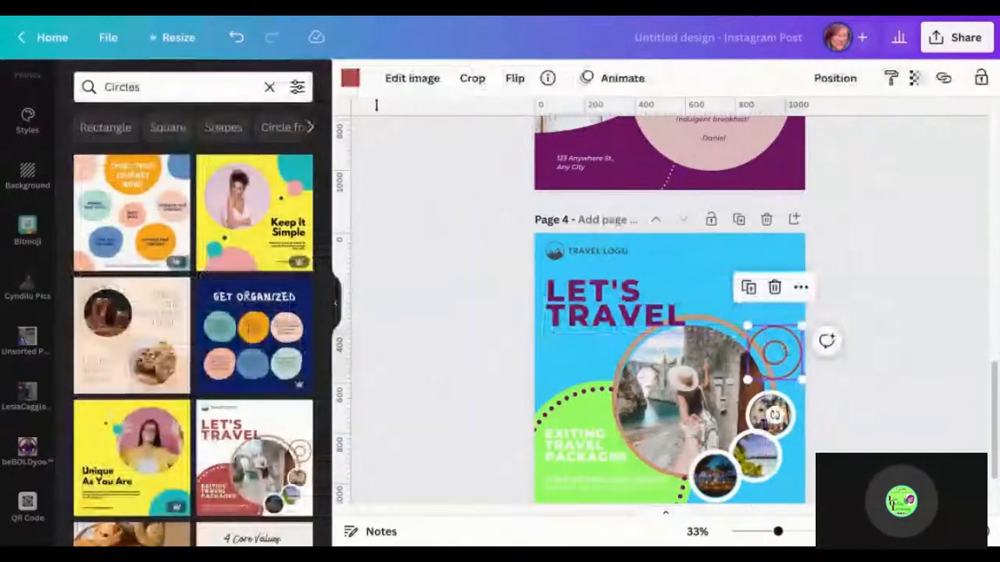
{"action": "left_click", "coordinate": [350, 79]}
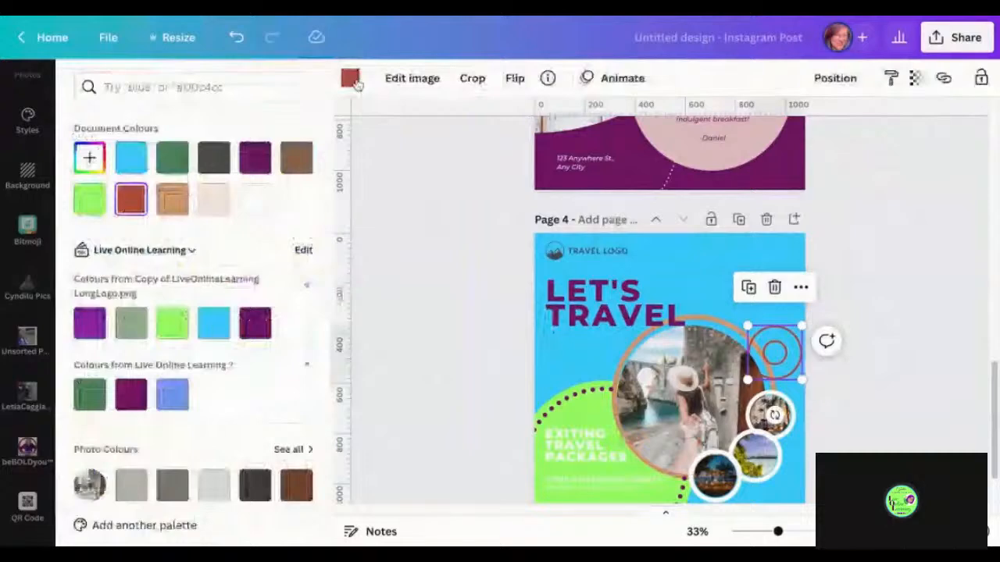
{"action": "left_click", "coordinate": [88, 327]}
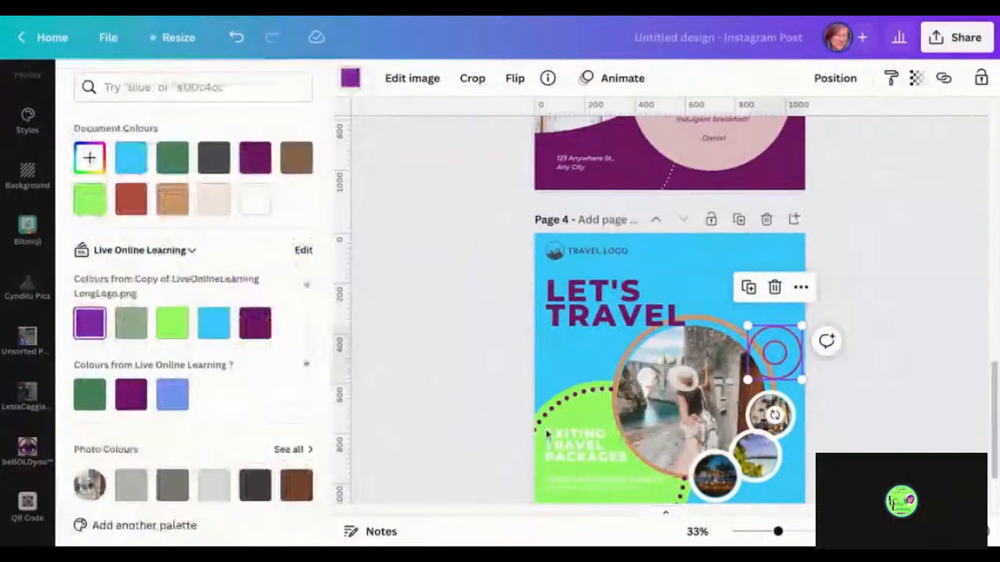
{"action": "left_click", "coordinate": [616, 385]}
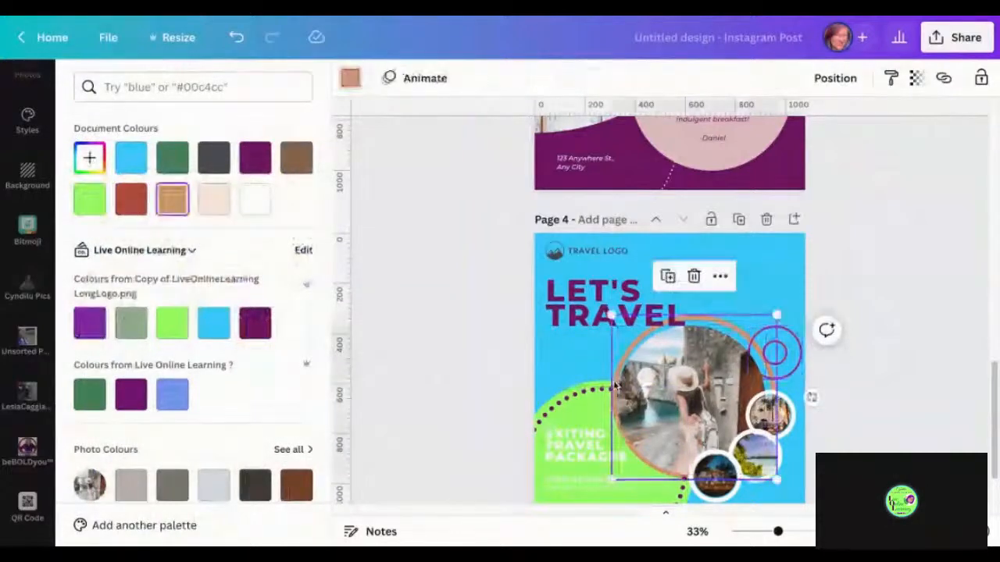
{"action": "left_click", "coordinate": [351, 81]}
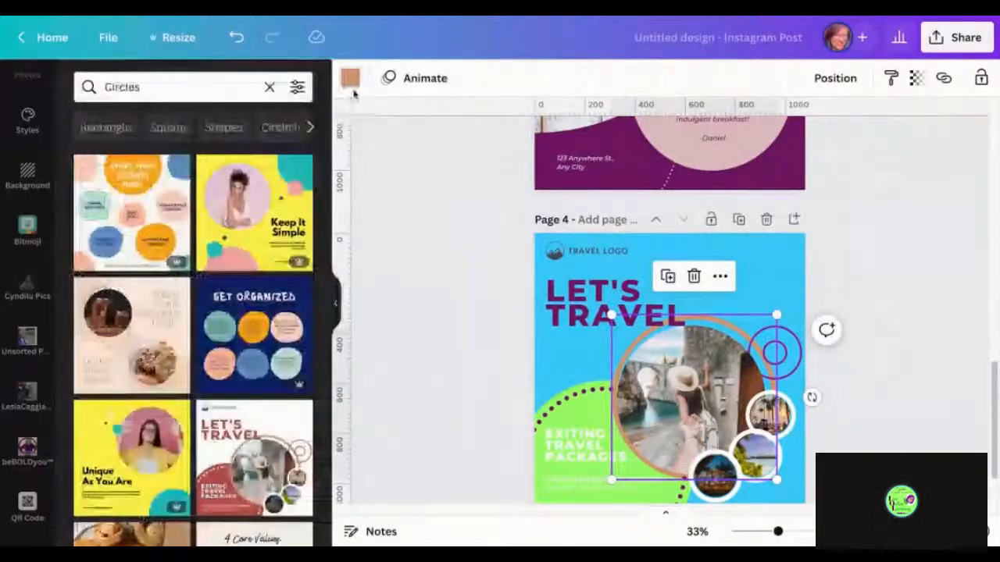
{"action": "left_click", "coordinate": [351, 83]}
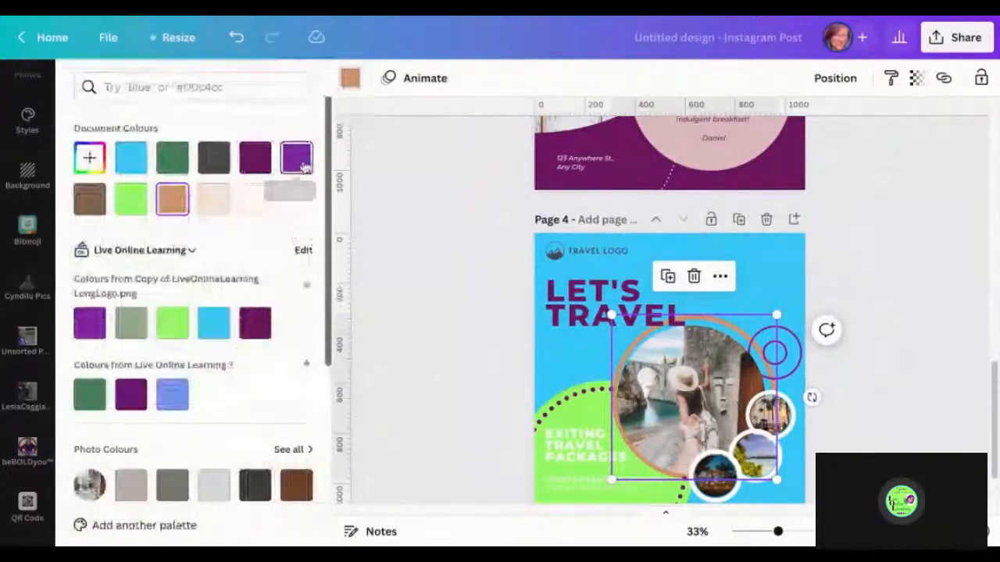
{"action": "left_click", "coordinate": [296, 160]}
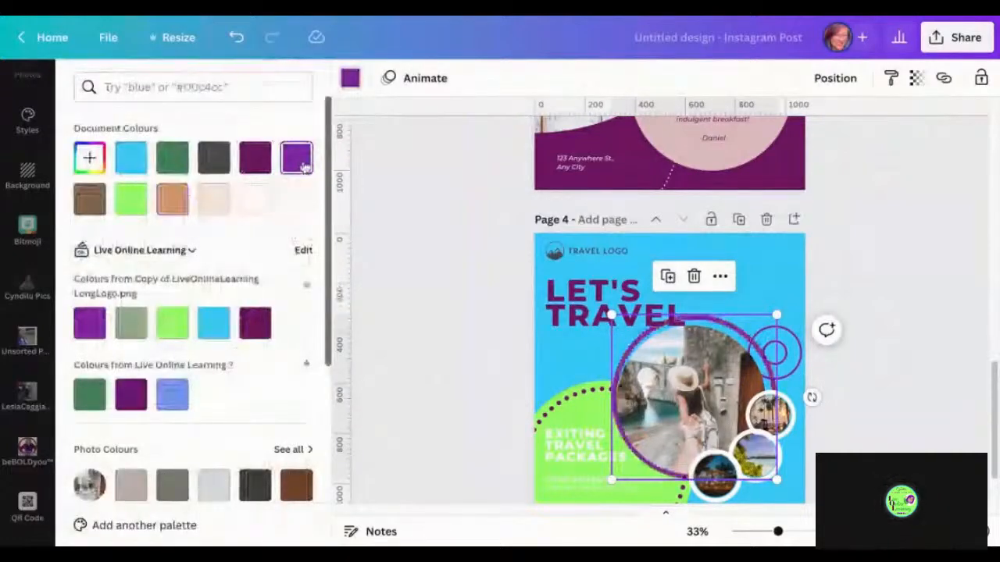
{"action": "left_click", "coordinate": [446, 282]}
Change the "EXITING TRAVEL PACKAGES" text to the brand's dark purple and replace its old text colour across all pages
{"action": "scroll", "coordinate": [446, 282], "scroll_direction": "down", "scroll_amount": 1}
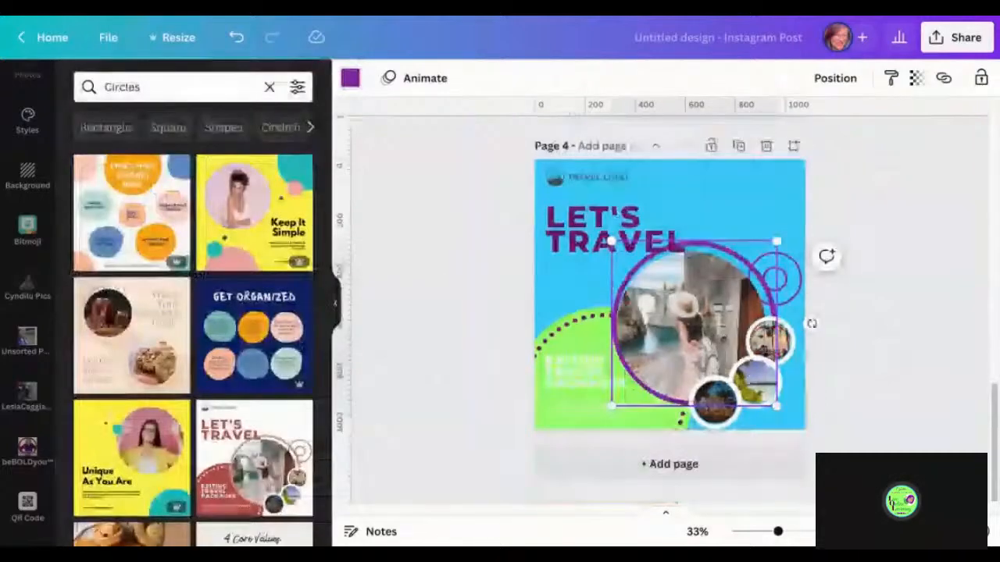
{"action": "left_click", "coordinate": [572, 377]}
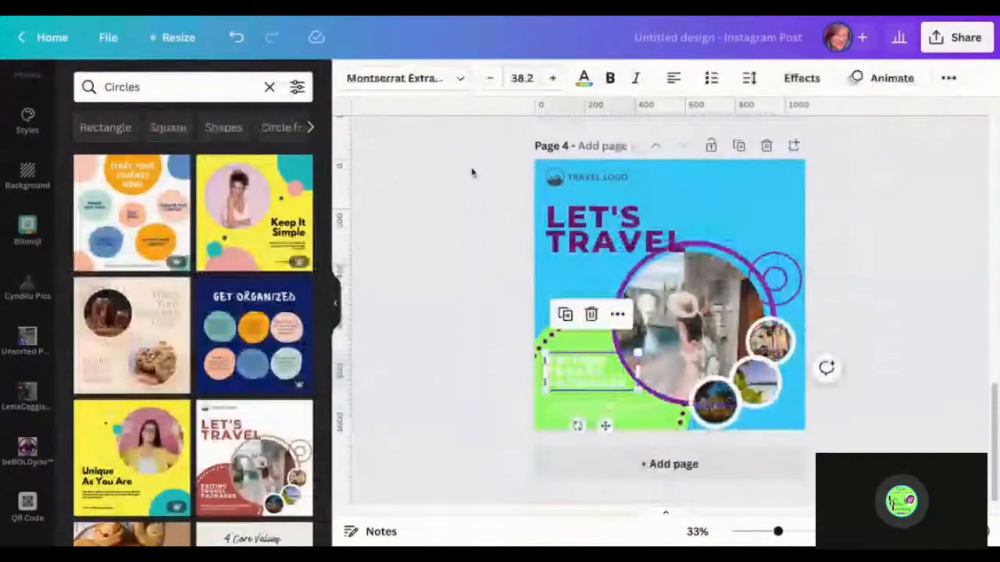
{"action": "left_click", "coordinate": [584, 78]}
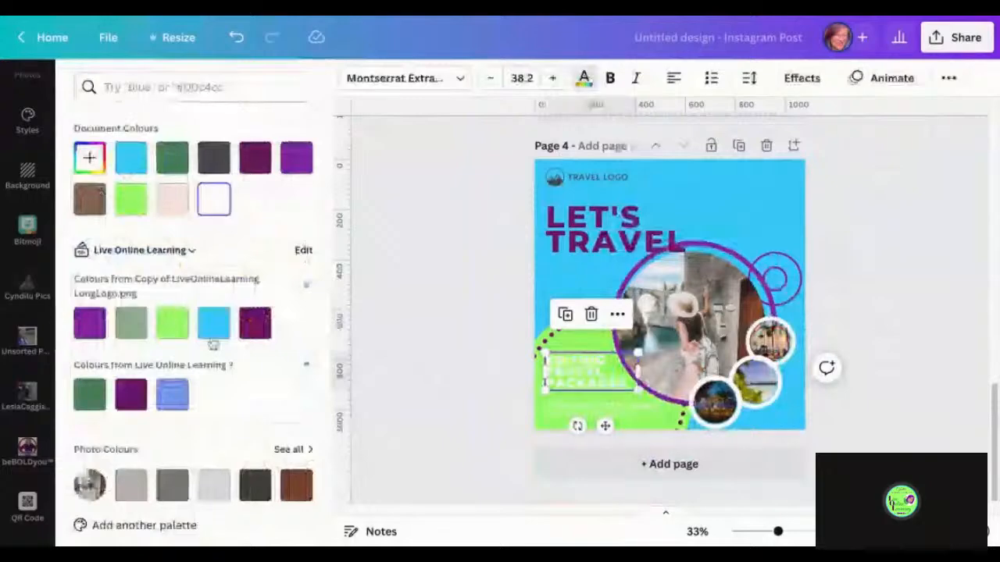
{"action": "left_click", "coordinate": [255, 322]}
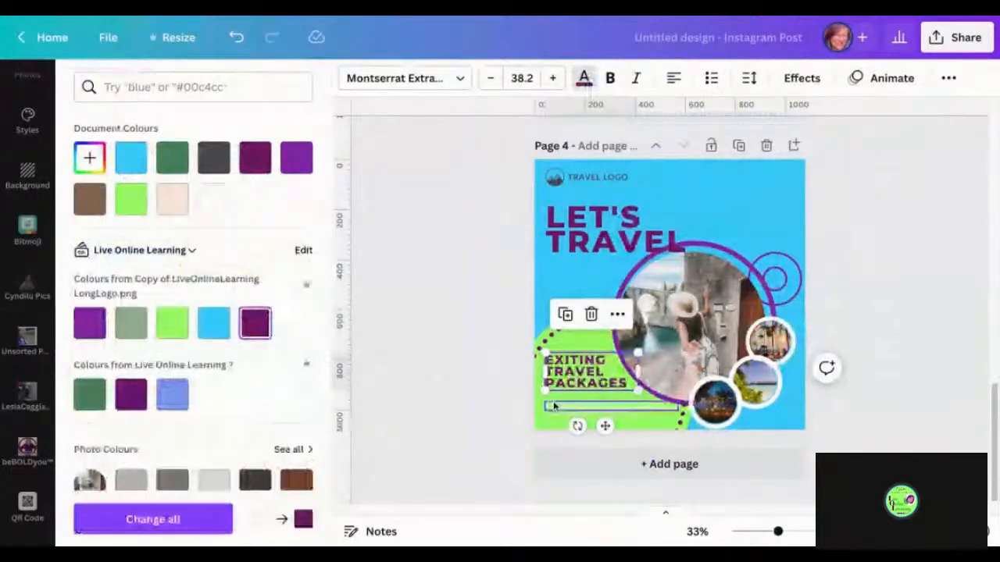
{"action": "left_click", "coordinate": [154, 518]}
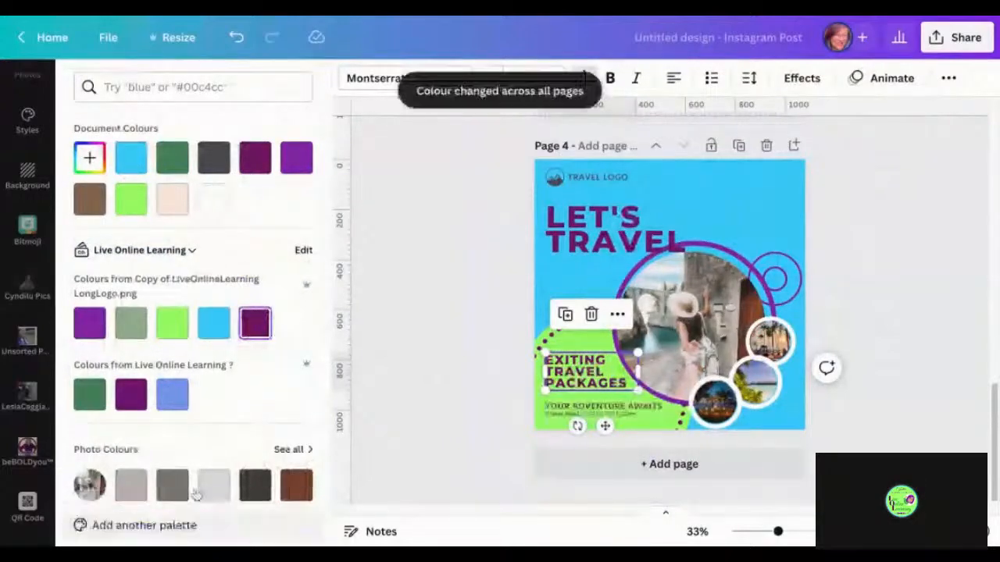
Clear the "Circles" search from the template library
{"action": "scroll", "coordinate": [411, 313], "scroll_direction": "up", "scroll_amount": 1}
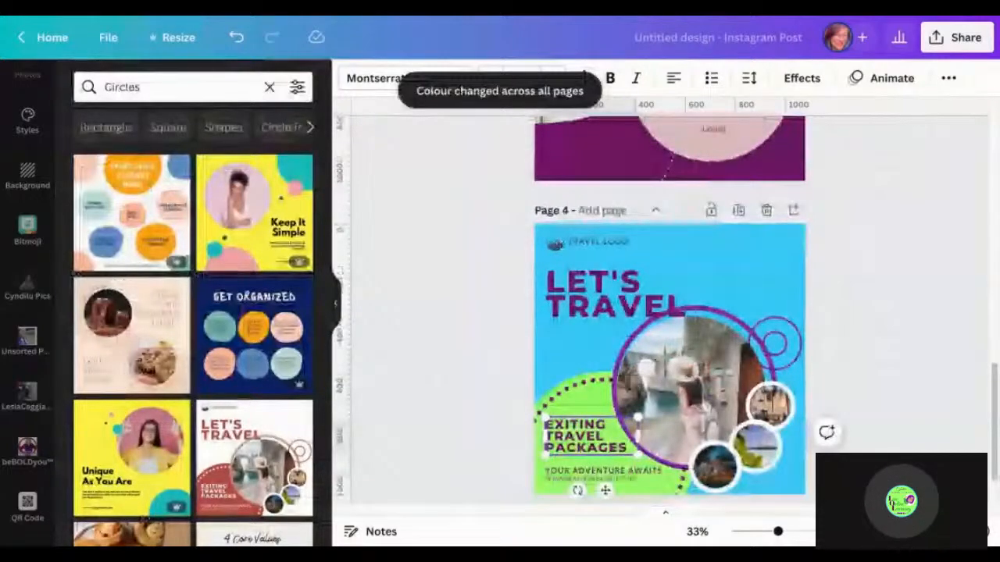
{"action": "scroll", "coordinate": [486, 291], "scroll_direction": "down", "scroll_amount": 1}
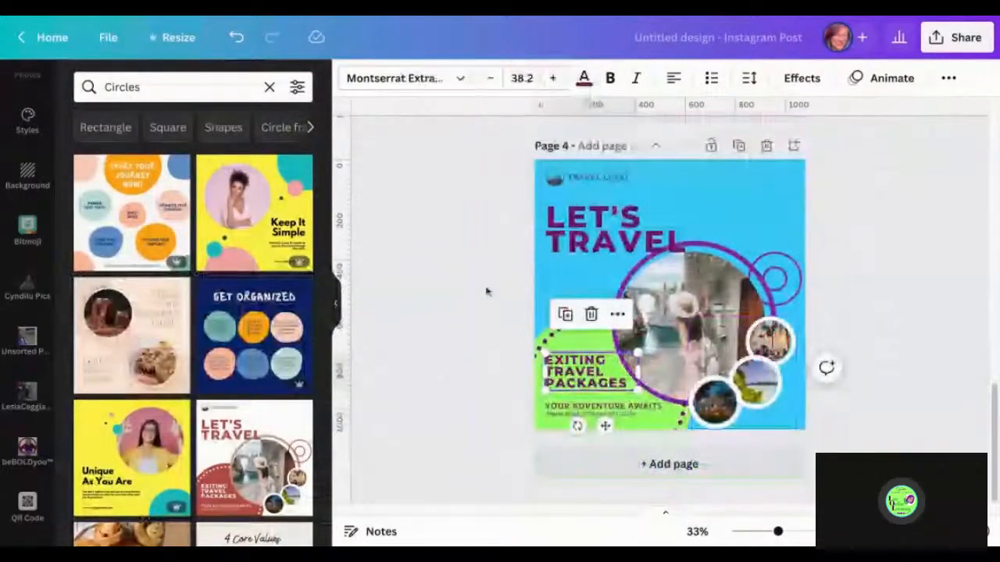
{"action": "scroll", "coordinate": [486, 292], "scroll_direction": "up", "scroll_amount": 2}
{"action": "scroll", "coordinate": [486, 291], "scroll_direction": "up", "scroll_amount": 4}
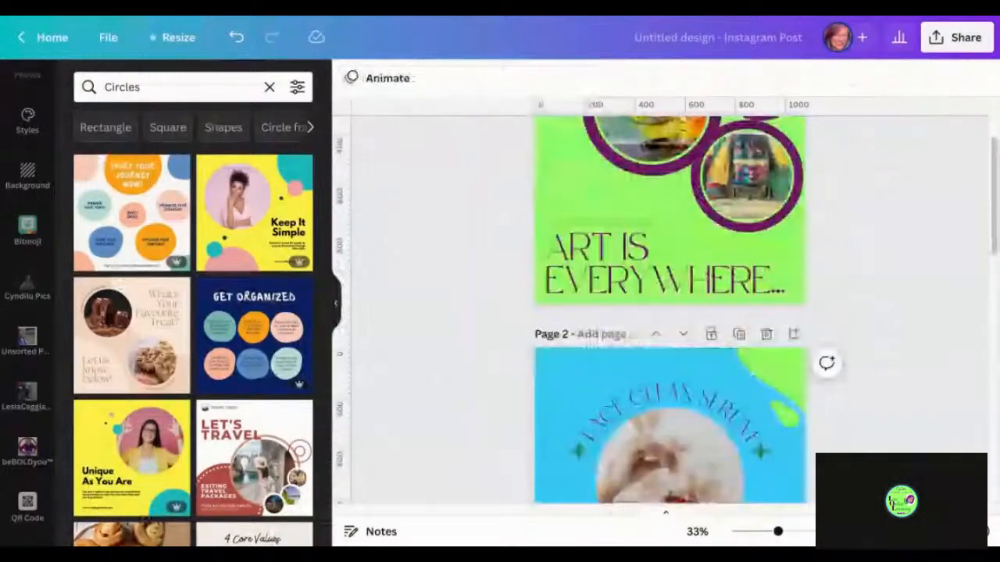
{"action": "scroll", "coordinate": [376, 294], "scroll_direction": "up", "scroll_amount": 3}
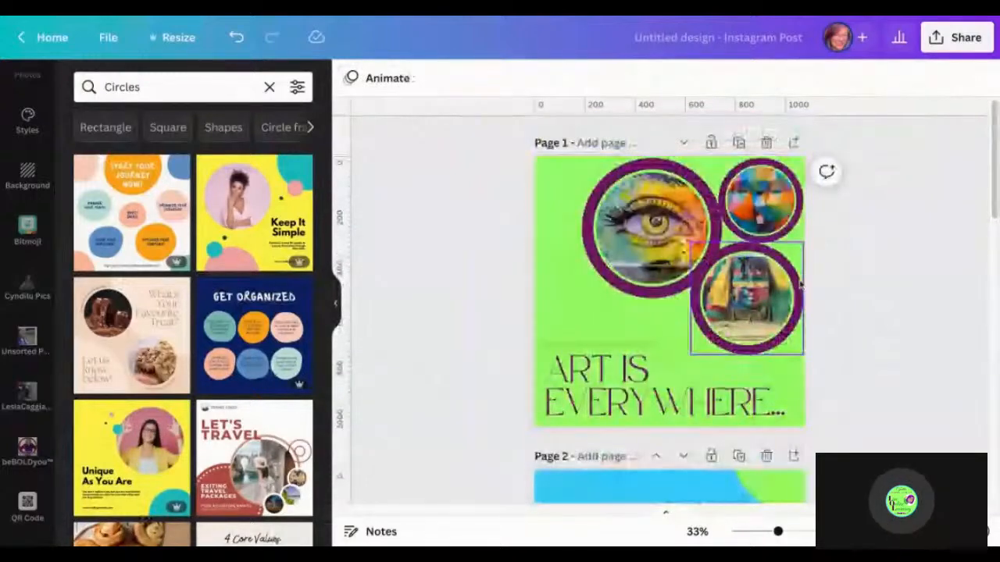
{"action": "left_click", "coordinate": [211, 84]}
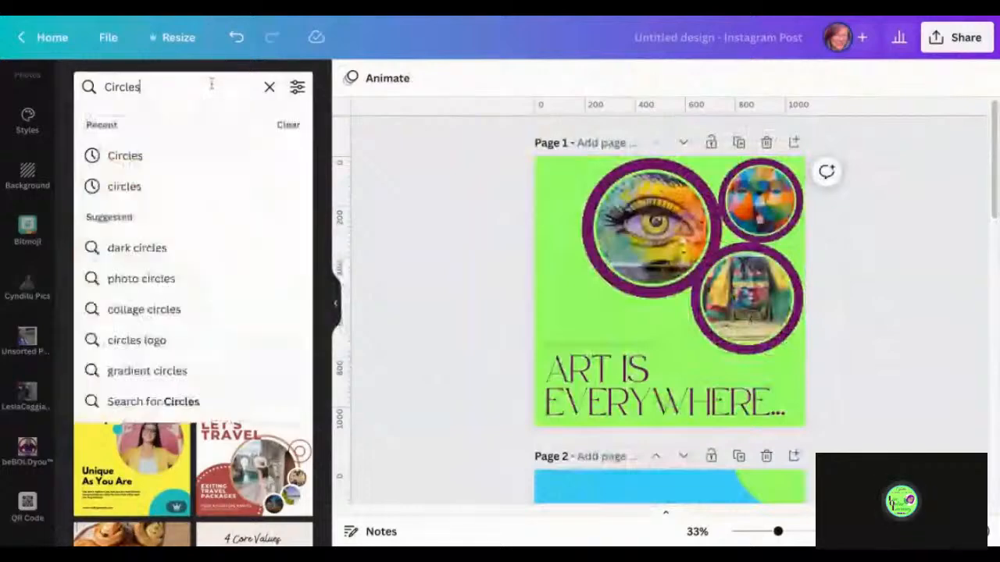
{"action": "left_click", "coordinate": [270, 87]}
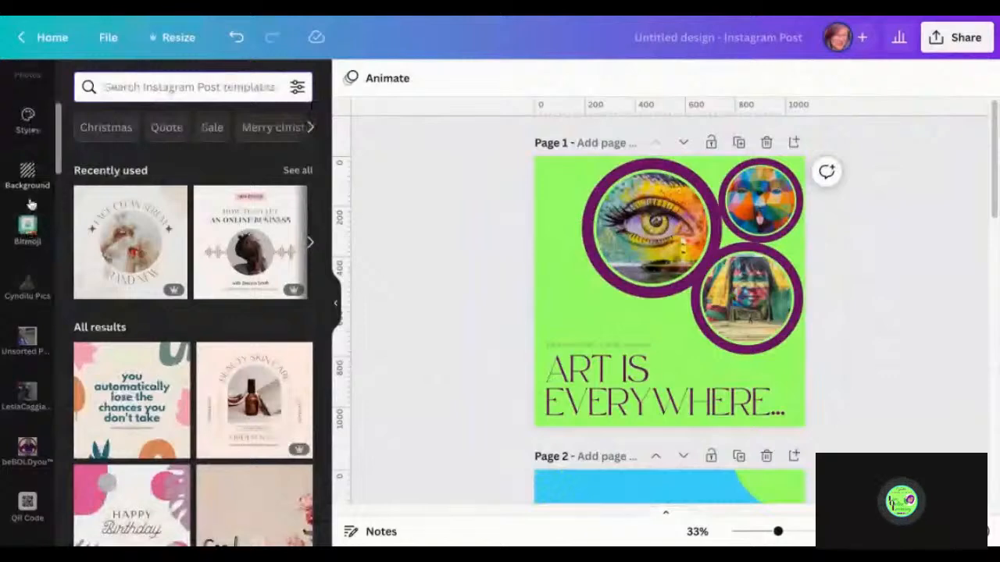
Search the elements library for "graphics"
{"action": "scroll", "coordinate": [30, 204], "scroll_direction": "up", "scroll_amount": 3}
{"action": "scroll", "coordinate": [30, 205], "scroll_direction": "up", "scroll_amount": 2}
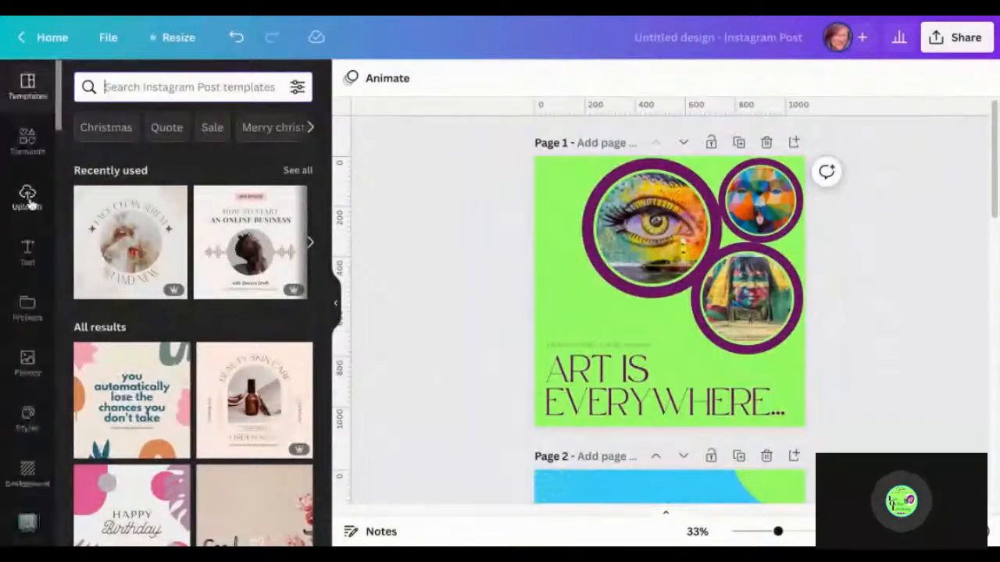
{"action": "left_click", "coordinate": [28, 141]}
{"action": "left_click", "coordinate": [137, 84]}
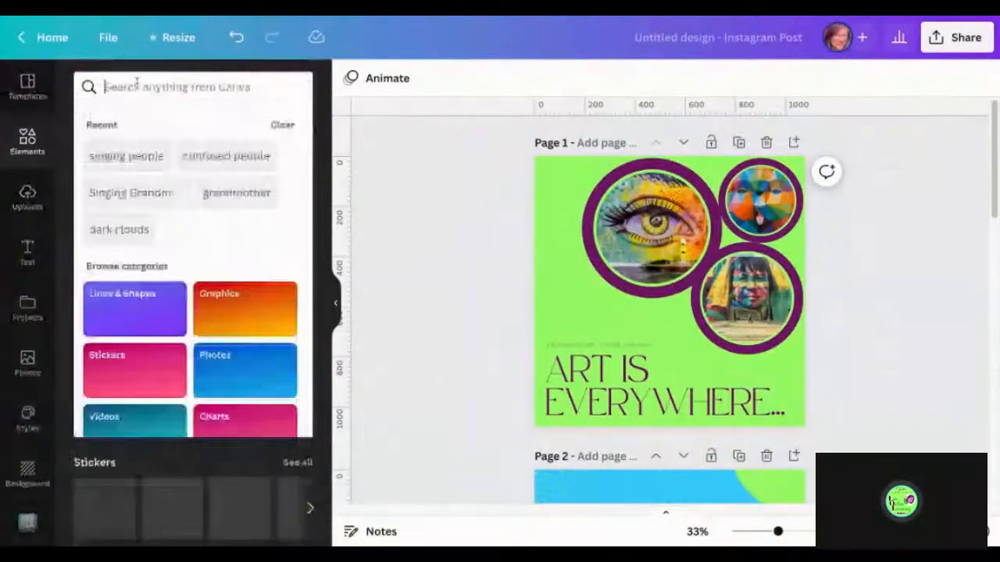
{"action": "type", "text": "graphics"}
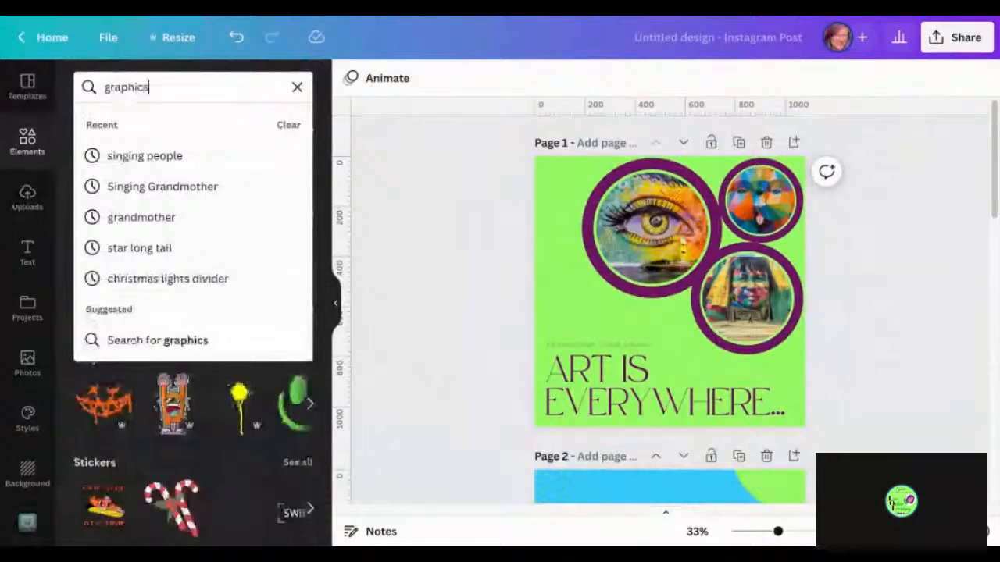
{"action": "key", "text": "Return"}
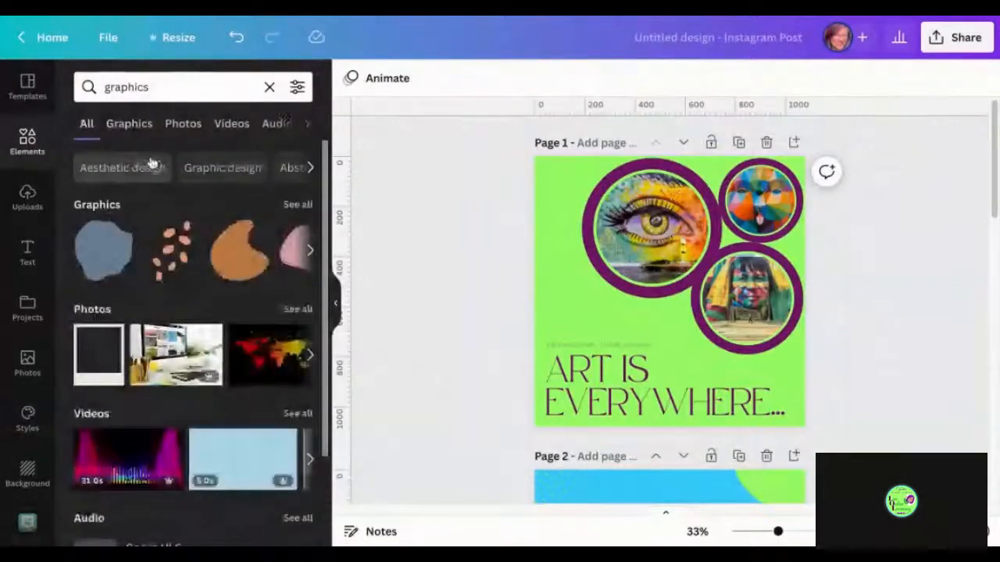
Limit the results to photos and fill page 1's small upper-right circle with the desktop monitor and desk photo
{"action": "left_click", "coordinate": [131, 126]}
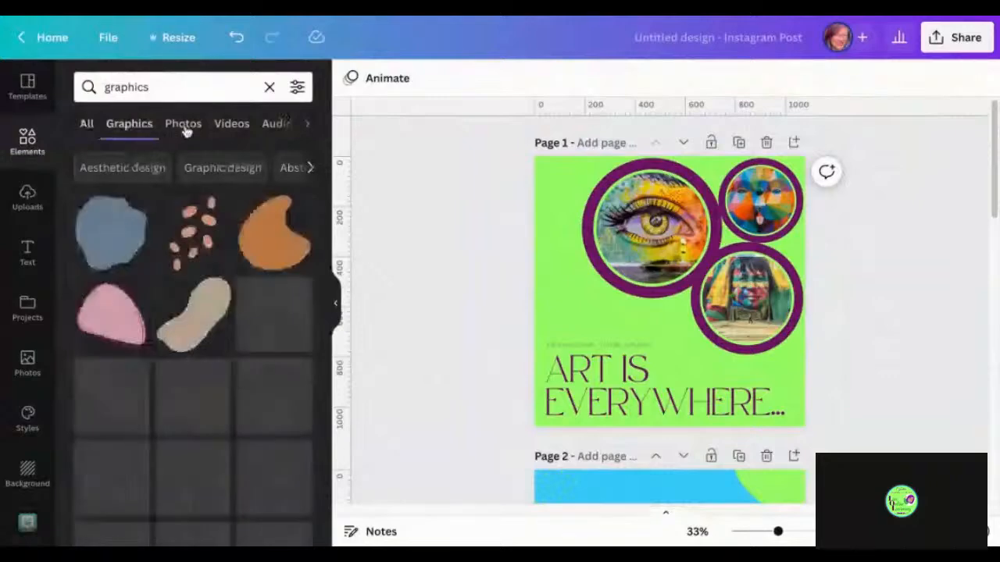
{"action": "left_click", "coordinate": [184, 127]}
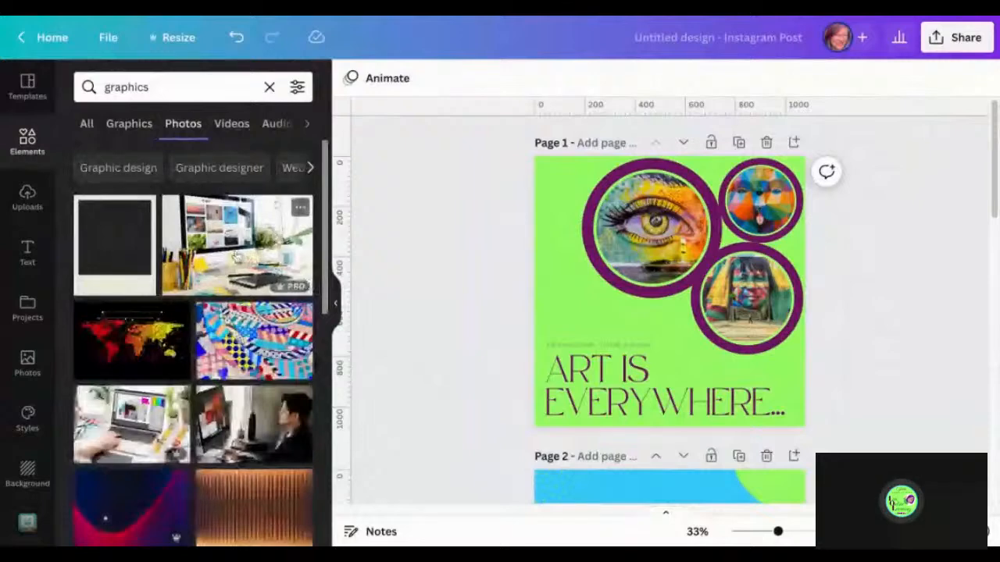
{"action": "left_click_drag", "start_coordinate": [236, 258], "coordinate": [762, 200]}
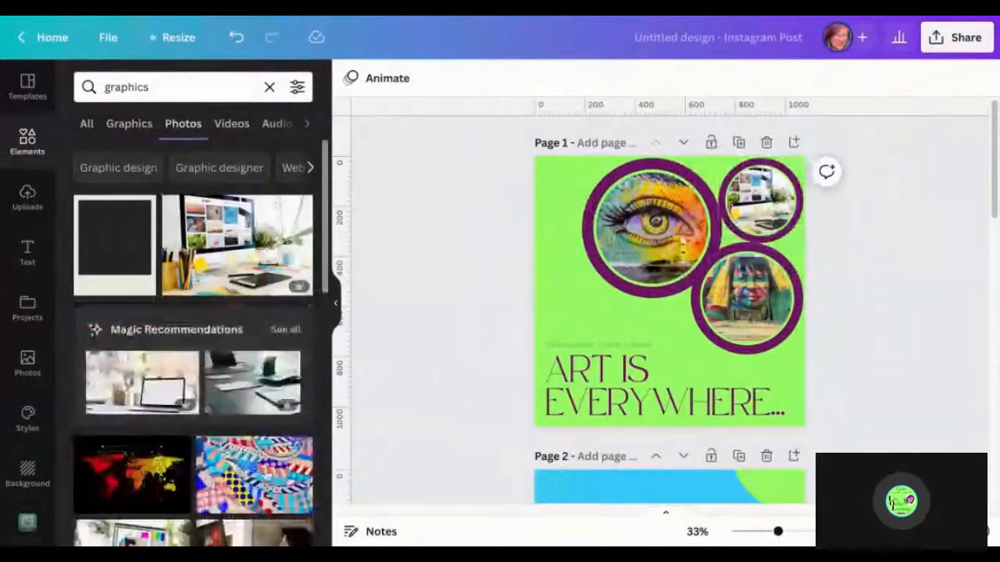
Fill page 1's large circle with the colourful patterned photo and its lower-right circle with the red-and-yellow world map
{"action": "left_click", "coordinate": [265, 474]}
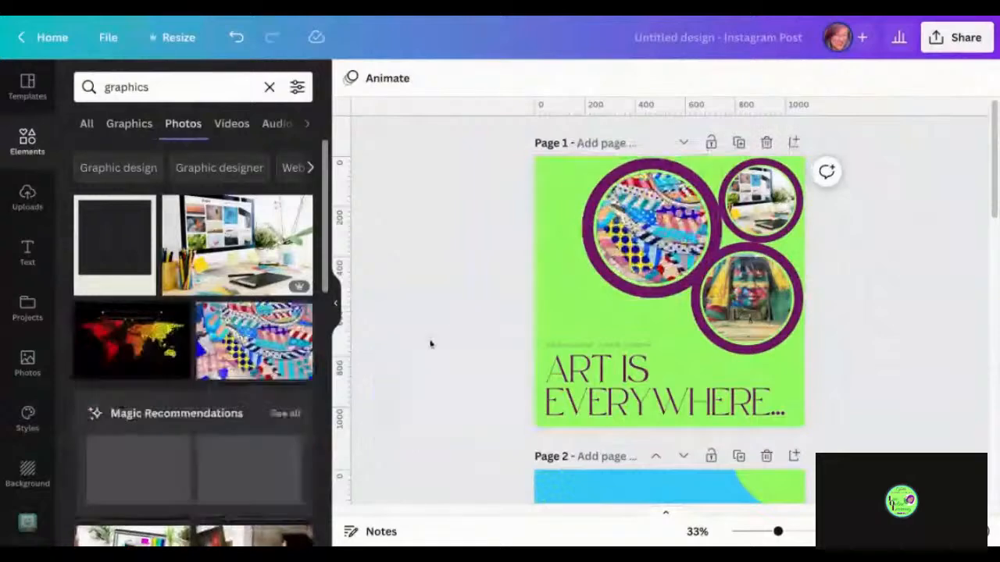
{"action": "scroll", "coordinate": [304, 437], "scroll_direction": "down", "scroll_amount": 2}
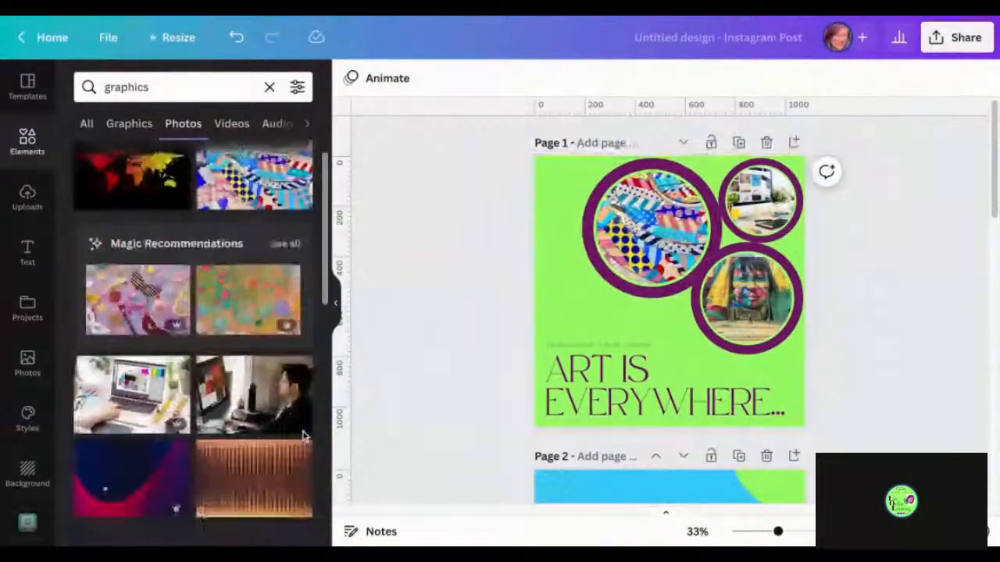
{"action": "scroll", "coordinate": [127, 351], "scroll_direction": "up", "scroll_amount": 2}
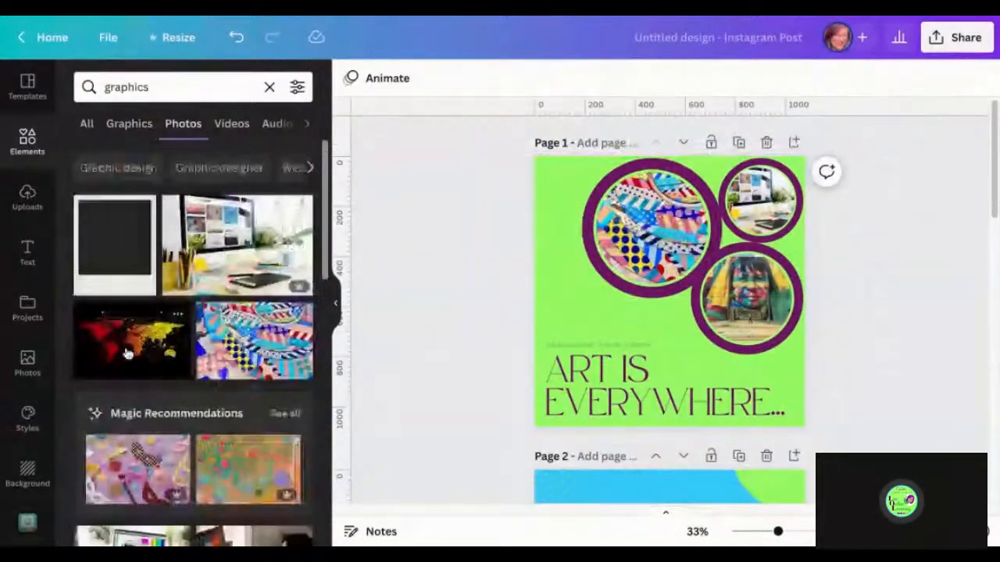
{"action": "left_click_drag", "start_coordinate": [127, 351], "coordinate": [850, 375]}
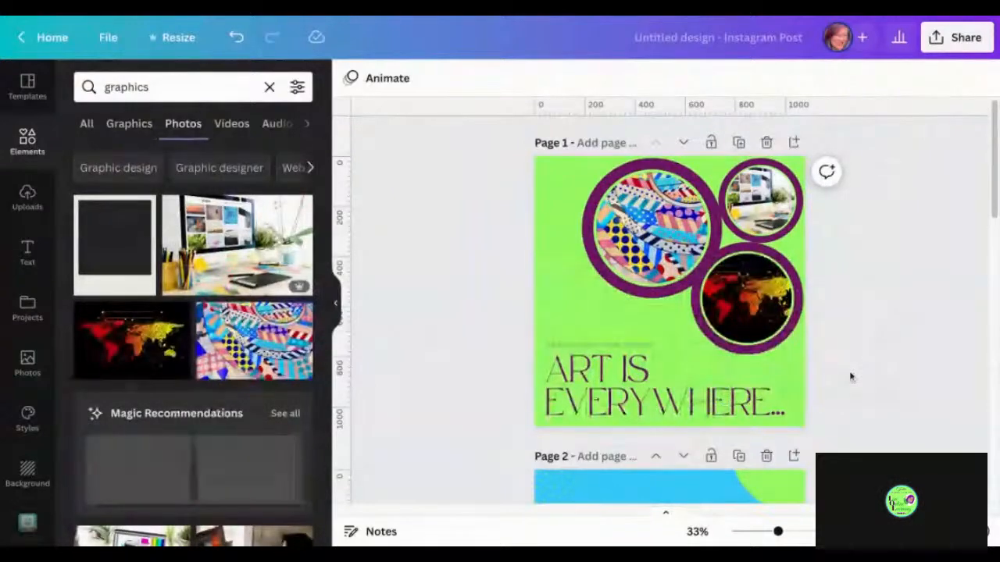
{"action": "scroll", "coordinate": [851, 378], "scroll_direction": "down", "scroll_amount": 1}
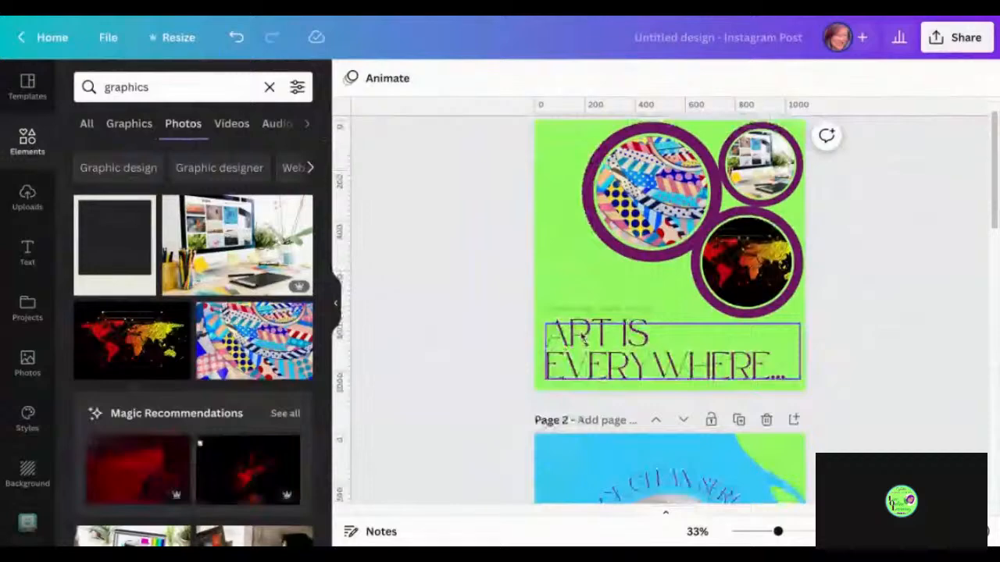
{"action": "double_click", "coordinate": [583, 339]}
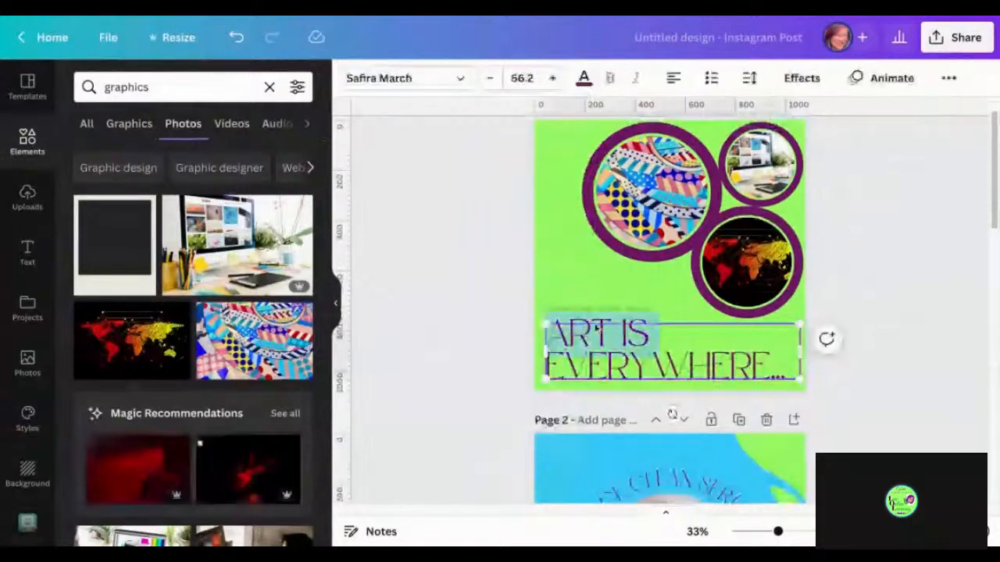
{"action": "left_click", "coordinate": [602, 294]}
{"action": "double_click", "coordinate": [598, 332]}
{"action": "key", "text": "Escape"}
{"action": "key", "text": "Escape"}
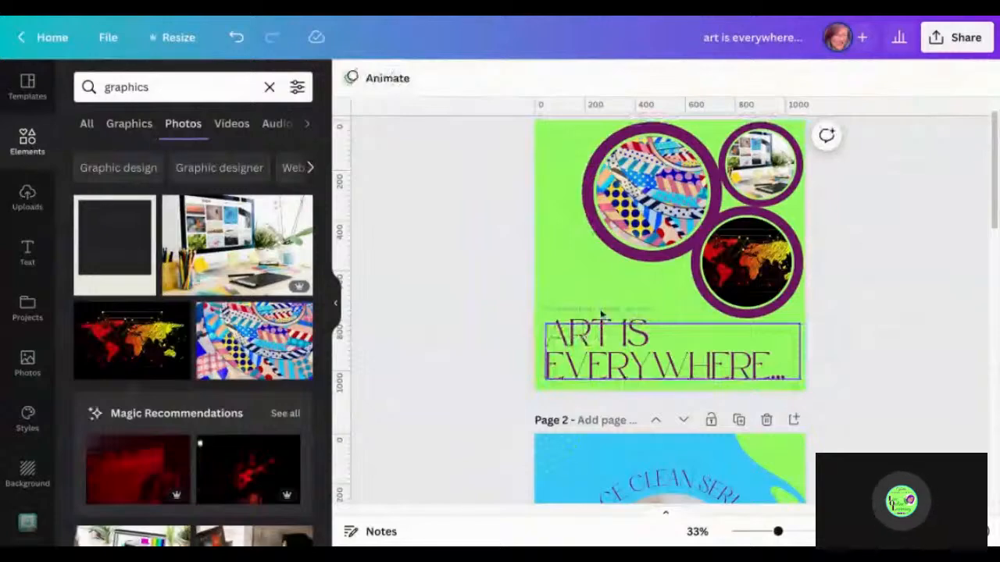
Replace the word "ART" with "LOL" in page 1's heading "ART IS EVERYWHERE..."
{"action": "left_click", "coordinate": [602, 327]}
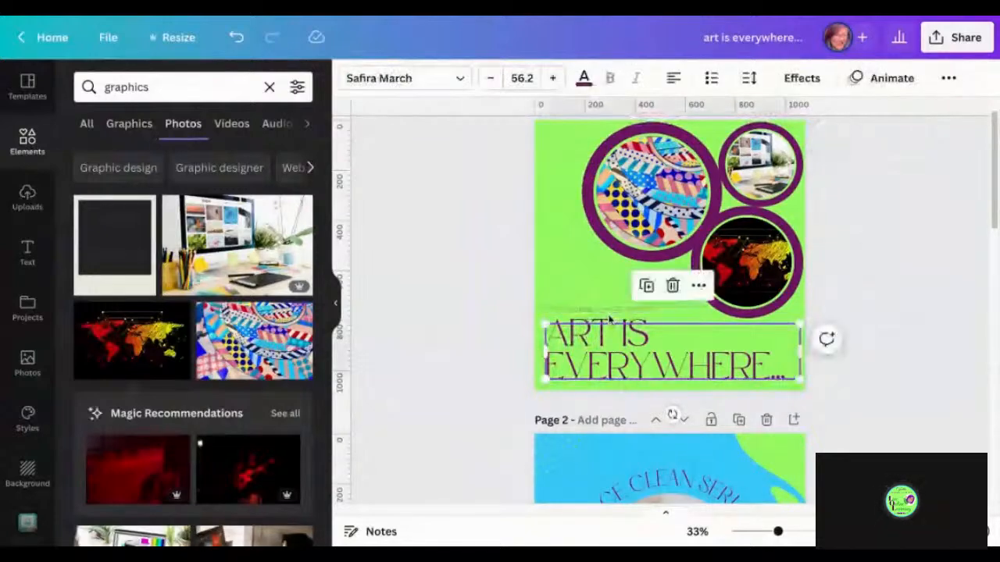
{"action": "left_click", "coordinate": [609, 322]}
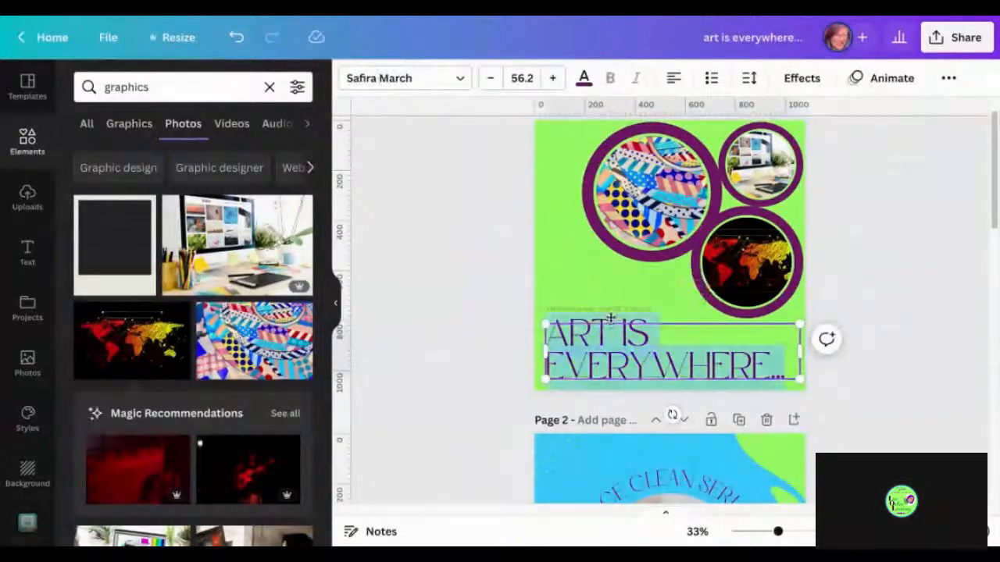
{"action": "left_click", "coordinate": [607, 329]}
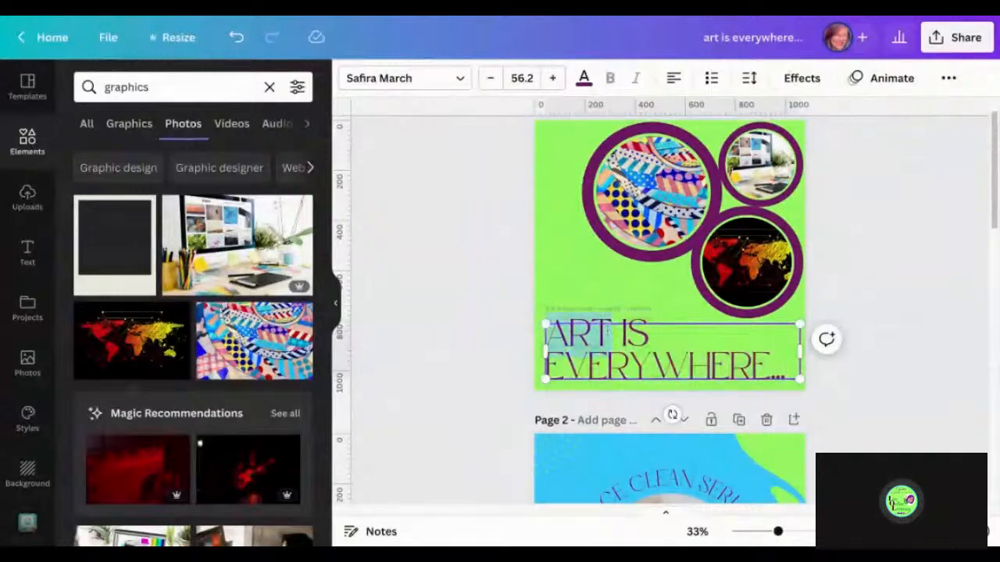
{"action": "key", "text": "BackSpace"}
{"action": "key", "text": "BackSpace"}
{"action": "key", "text": "BackSpace"}
{"action": "type", "text": "LOL"}
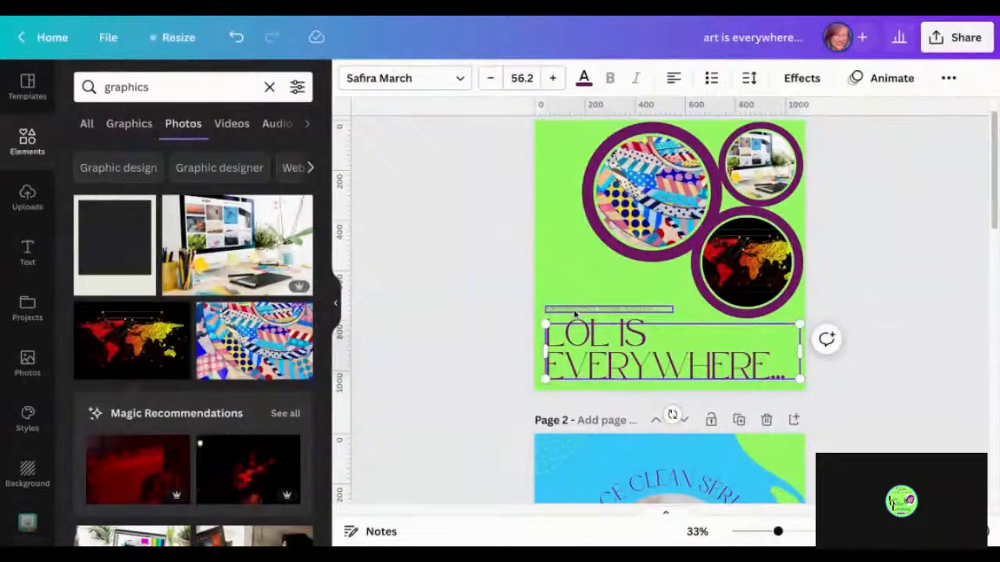
Replace the small text line above page 1's heading with "LEAN ON LAUGHTER WHILE YOU LEARN OUT LOUD!"
{"action": "left_click", "coordinate": [571, 311]}
{"action": "left_click", "coordinate": [574, 313]}
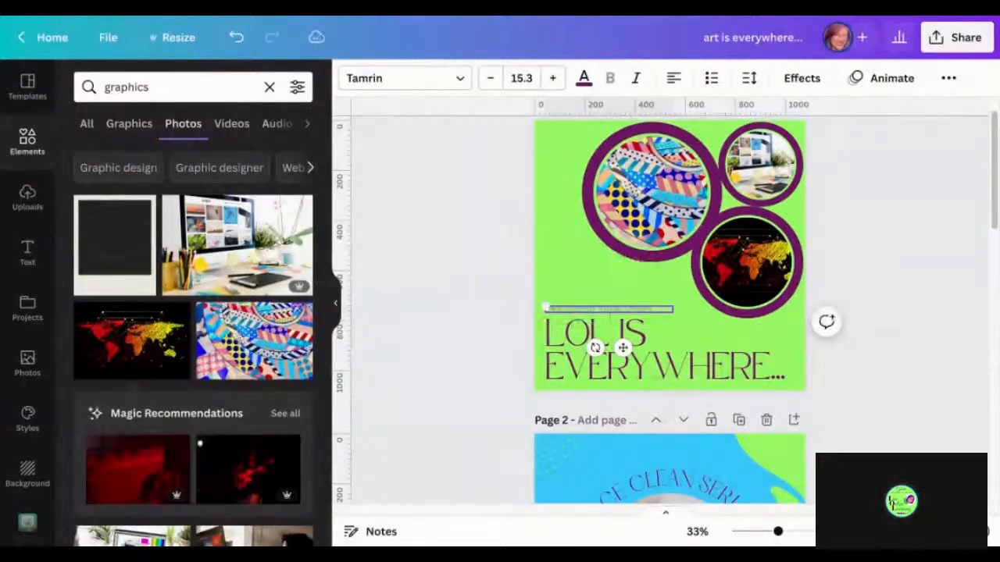
{"action": "key", "text": "BackSpace"}
{"action": "key", "text": "BackSpace"}
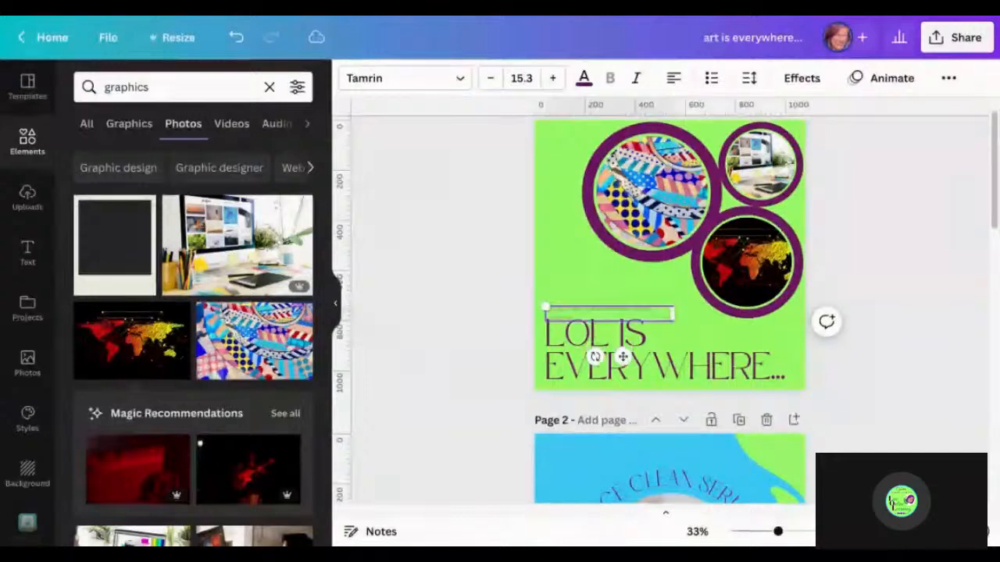
{"action": "key", "text": "Return"}
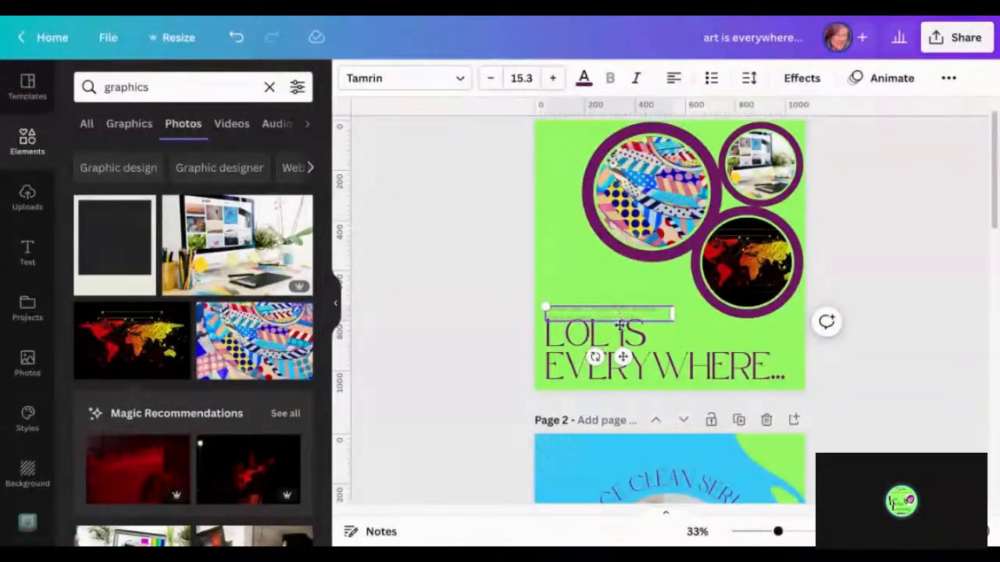
Move the small text box further above page 1's heading and enlarge its font size to 29.6
{"action": "left_click_drag", "start_coordinate": [620, 324], "coordinate": [684, 288]}
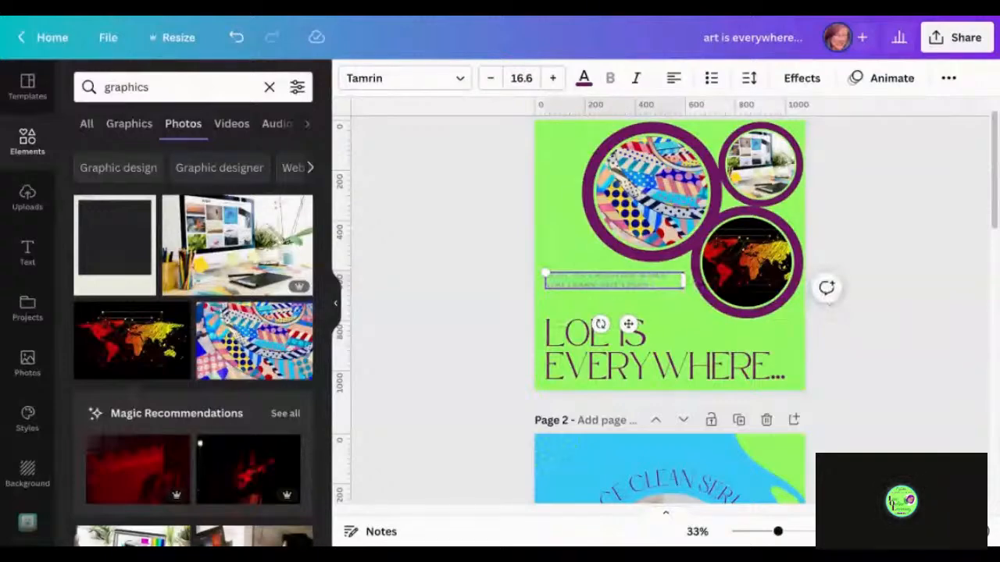
{"action": "key", "text": "ctrl+shift+period"}
{"action": "key", "text": "ctrl+shift+period"}
{"action": "key", "text": "ctrl+shift+period"}
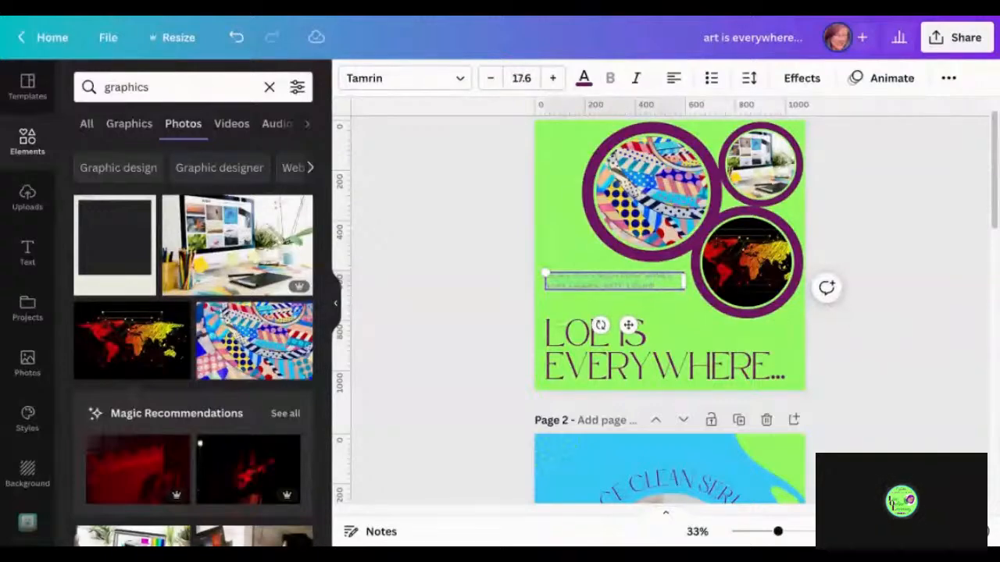
{"action": "key", "text": "ctrl+shift+period"}
{"action": "key", "text": "ctrl+shift+period"}
{"action": "key", "text": "ctrl+shift+period"}
{"action": "key", "text": "ctrl+shift+period"}
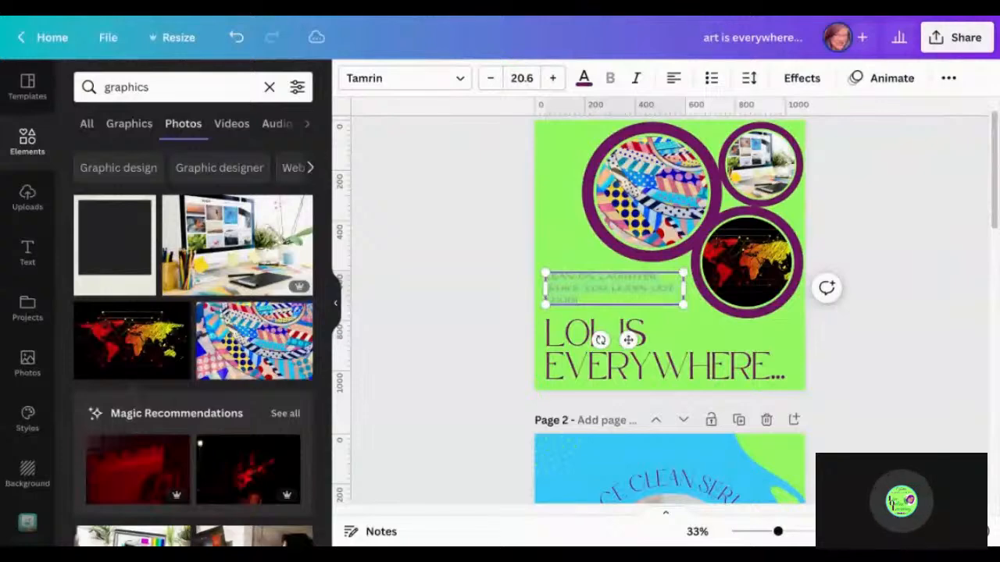
{"action": "key", "text": "ctrl+shift+period"}
{"action": "key", "text": "ctrl+shift+period"}
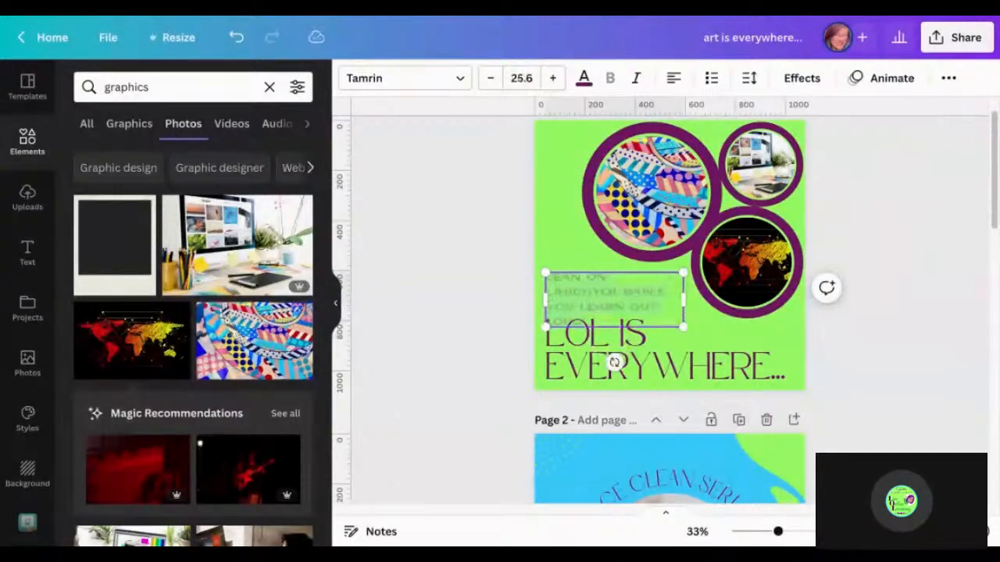
{"action": "key", "text": "ctrl+shift+period"}
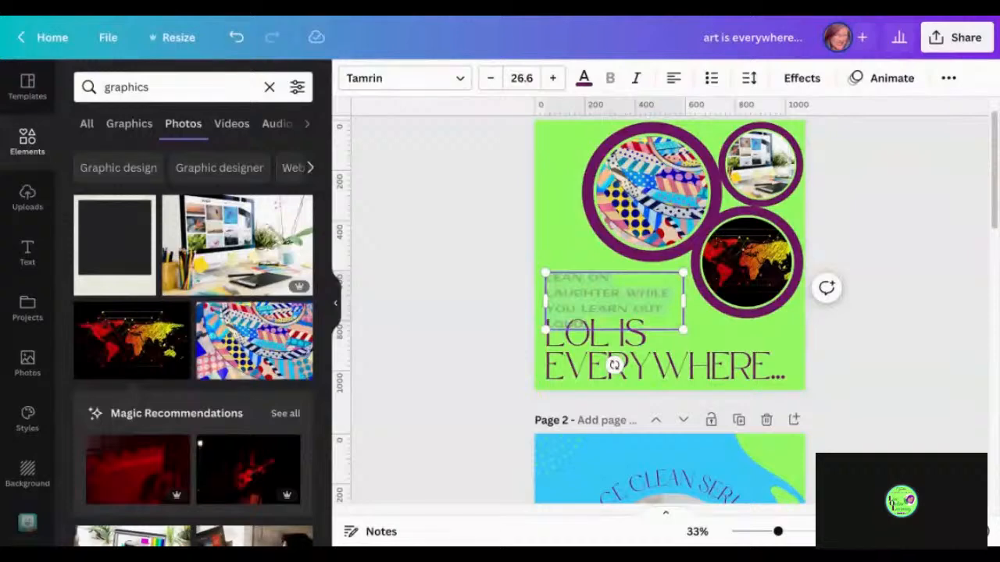
{"action": "key", "text": "ctrl+shift+period"}
{"action": "key", "text": "ctrl+shift+period"}
{"action": "key", "text": "ctrl+shift+period"}
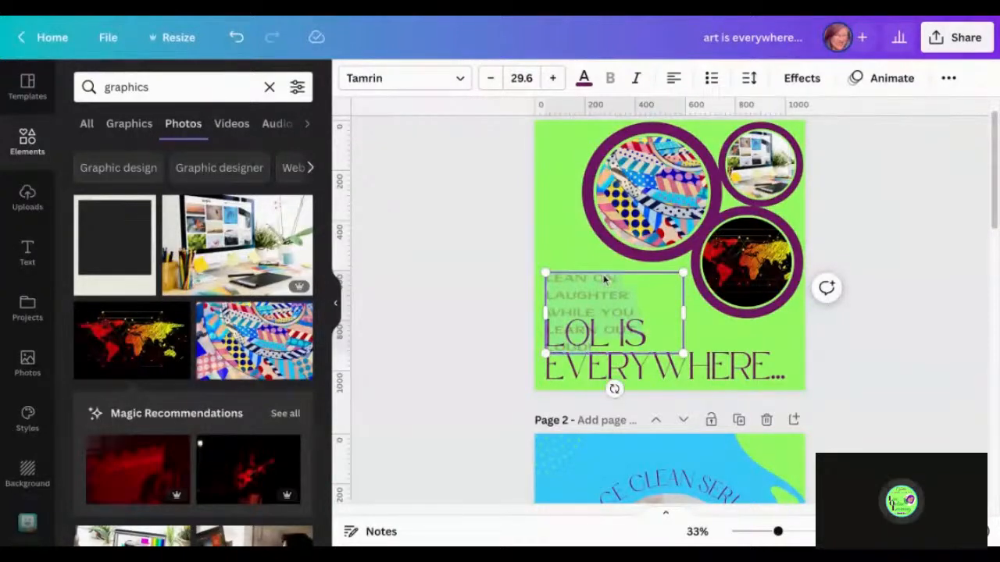
Reposition and widen the "LEAN ON LAUGHTER" text box so it fits between the large circle and the heading
{"action": "mouse_move", "coordinate": [618, 355]}
{"action": "left_mouse_down"}
{"action": "mouse_move", "coordinate": [618, 325]}
{"action": "mouse_move", "coordinate": [610, 359]}
{"action": "left_mouse_up"}
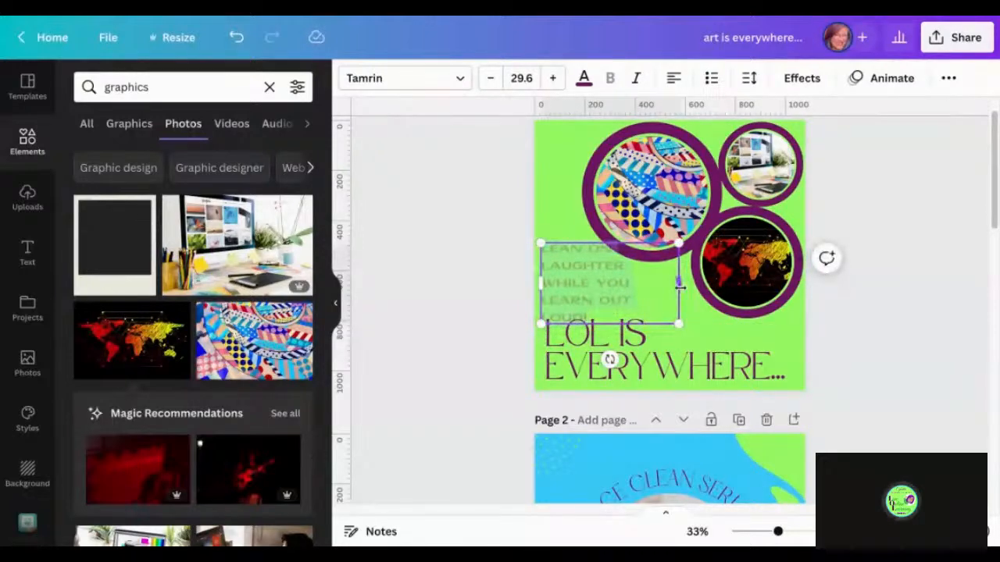
{"action": "left_click_drag", "start_coordinate": [680, 285], "coordinate": [647, 307]}
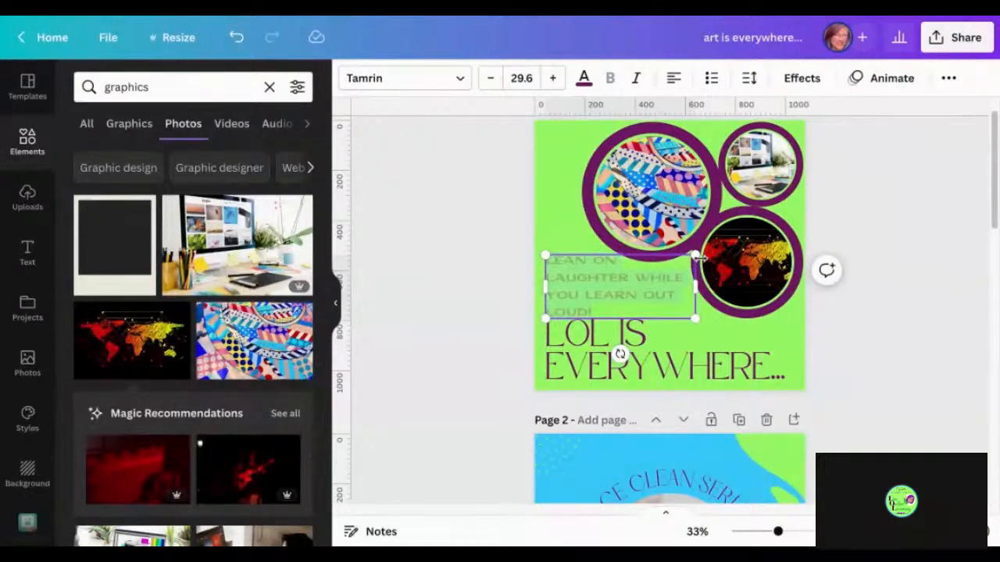
Shrink page 1's "LEAN ON LAUGHTER" text to font size 27.4 and set its transparency value to 100
{"action": "left_click_drag", "start_coordinate": [695, 255], "coordinate": [684, 260]}
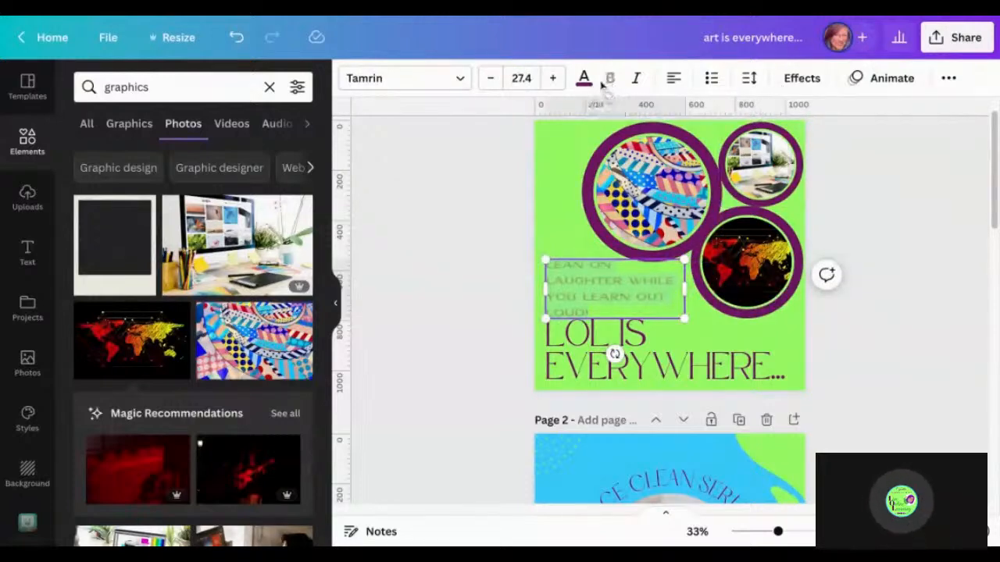
{"action": "left_click", "coordinate": [947, 78]}
{"action": "left_click", "coordinate": [875, 115]}
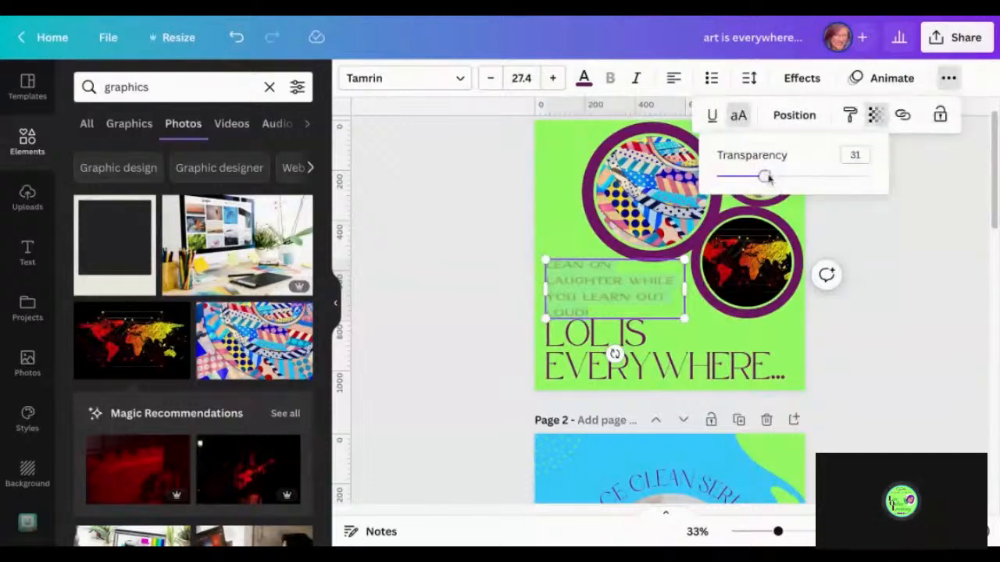
{"action": "left_click_drag", "start_coordinate": [765, 177], "coordinate": [870, 176]}
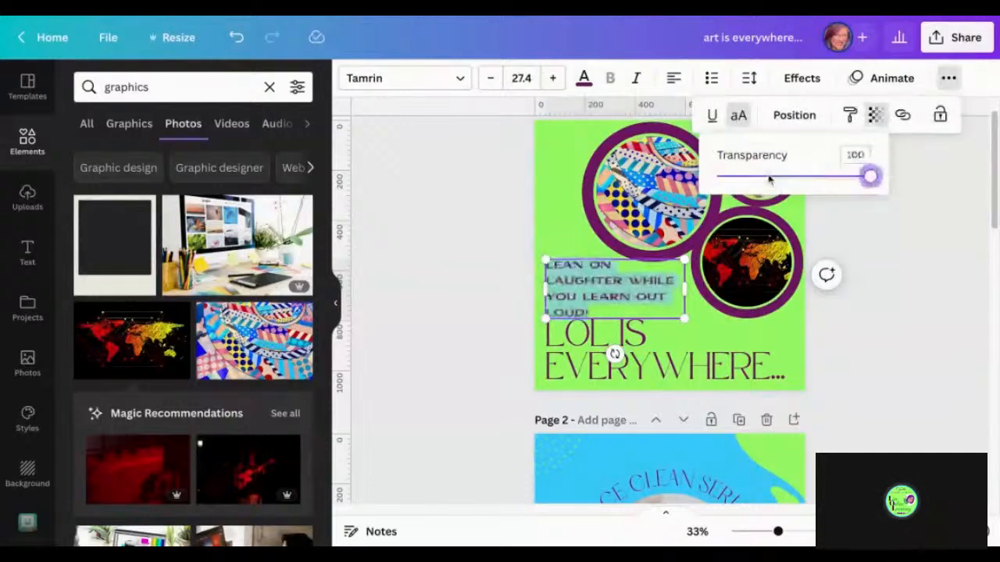
{"action": "left_click", "coordinate": [927, 289]}
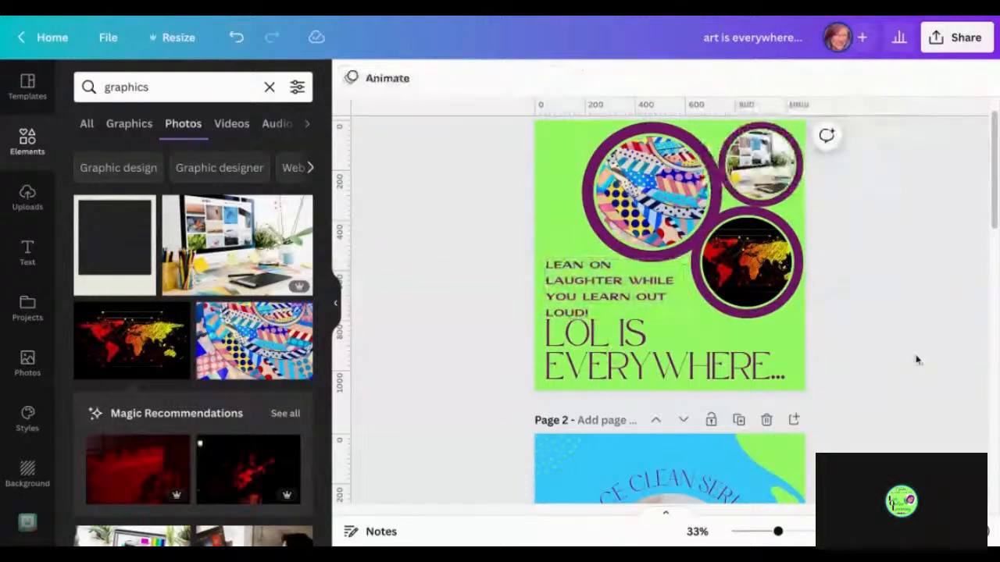
Break page 1's small text after "LEAN ON", widen its box so "YOU LEARN OUT LOUD!" fits one line, and move it just above the heading
{"action": "scroll", "coordinate": [908, 358], "scroll_direction": "down", "scroll_amount": 1}
{"action": "left_click", "coordinate": [647, 270]}
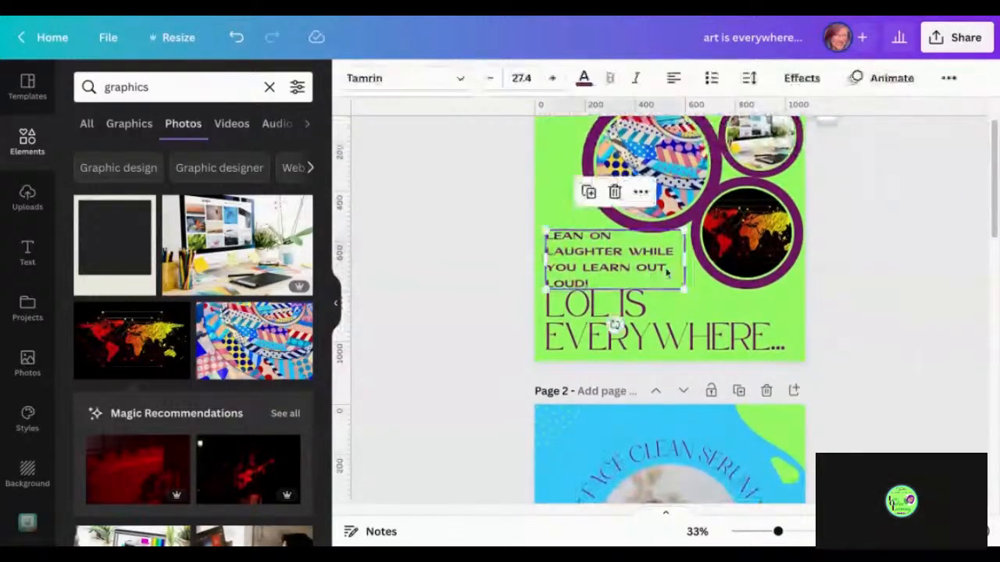
{"action": "left_click_drag", "start_coordinate": [685, 259], "coordinate": [701, 257]}
{"action": "left_click", "coordinate": [619, 238]}
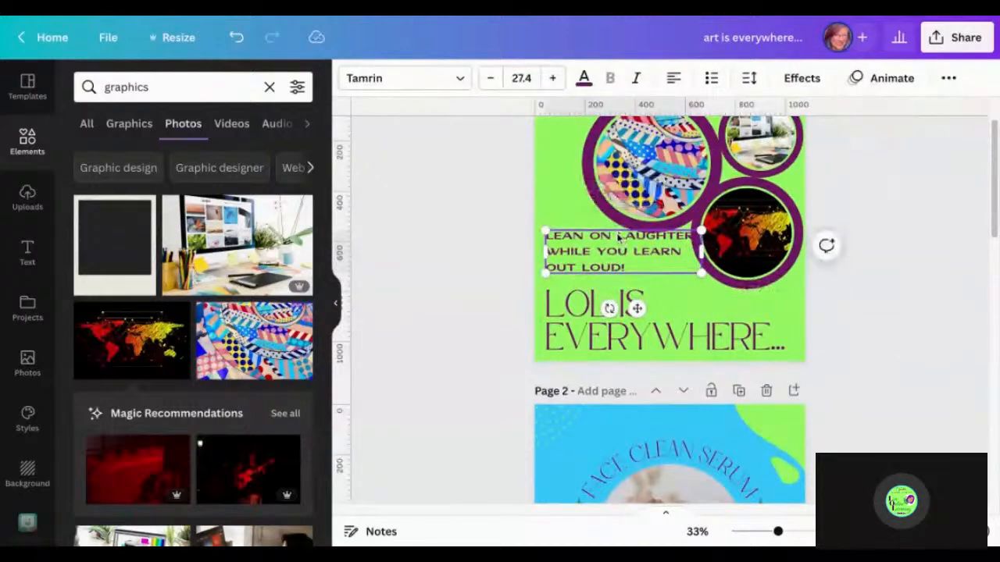
{"action": "key", "text": "Return"}
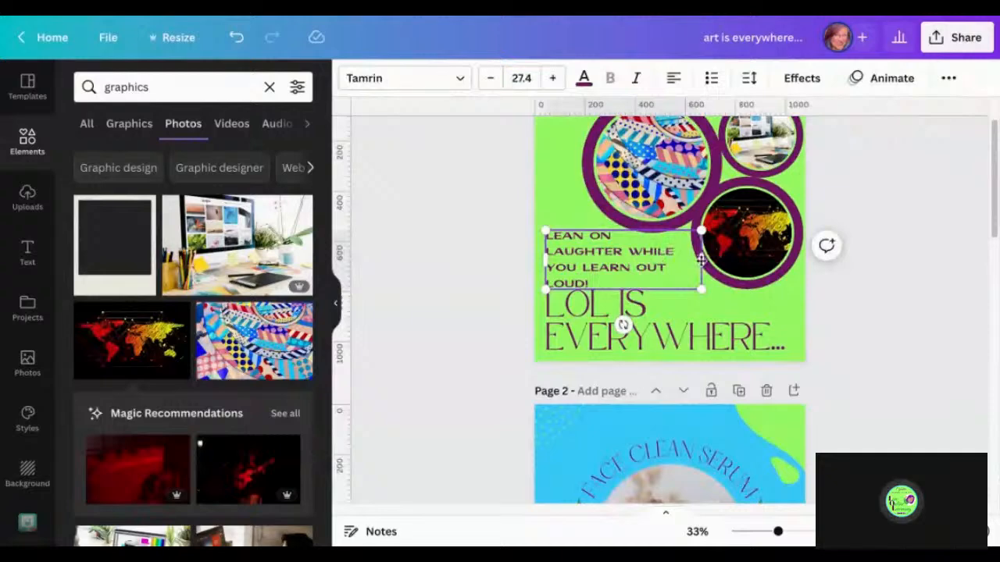
{"action": "left_click_drag", "start_coordinate": [702, 260], "coordinate": [723, 251]}
{"action": "left_click_drag", "start_coordinate": [665, 275], "coordinate": [665, 276]}
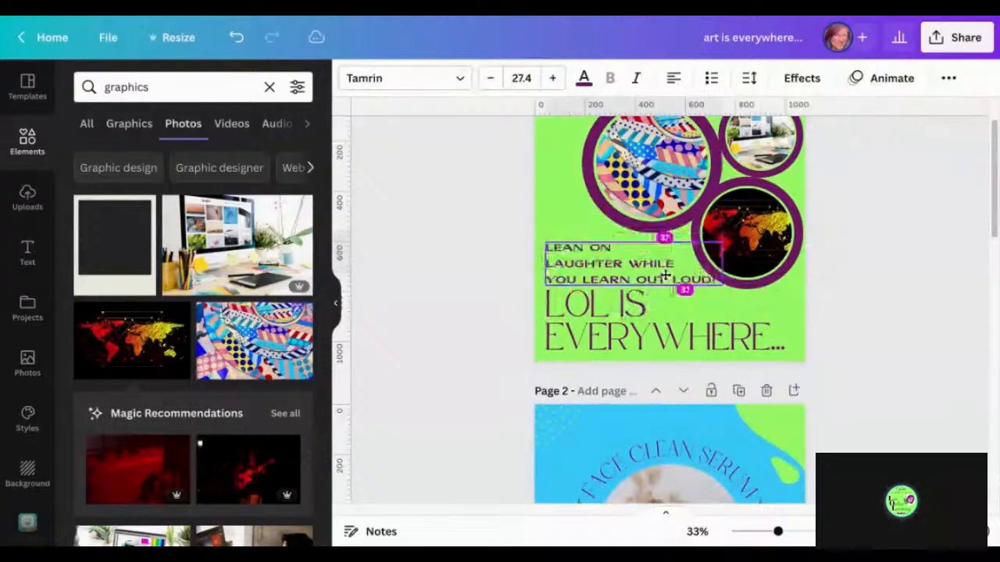
{"action": "left_click_drag", "start_coordinate": [664, 275], "coordinate": [665, 275]}
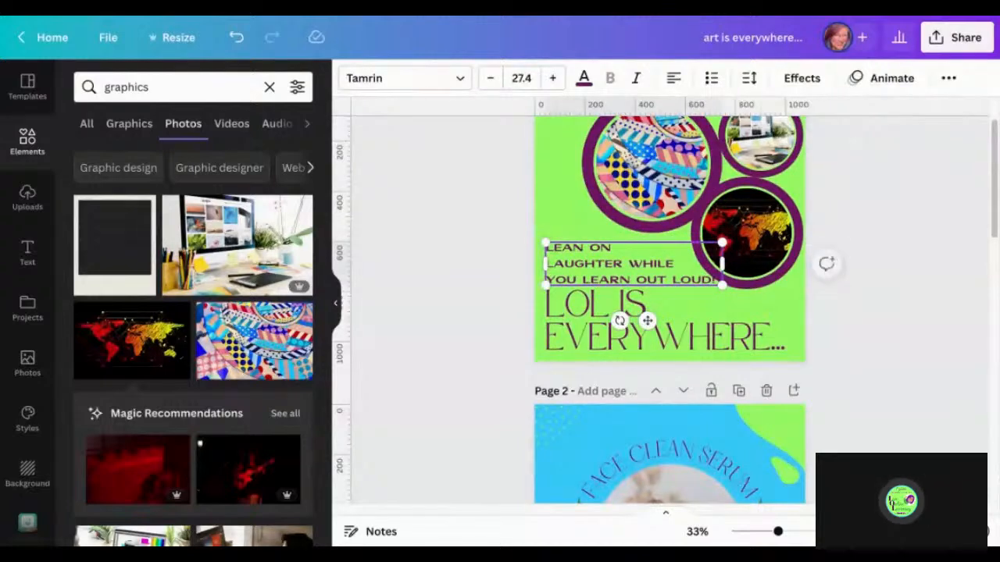
{"action": "left_click", "coordinate": [859, 361]}
Nudge page 1's circular world map photo slightly to the right and shrink it to about 428 by 428 so it clears the small text
{"action": "scroll", "coordinate": [859, 360], "scroll_direction": "down", "scroll_amount": 1}
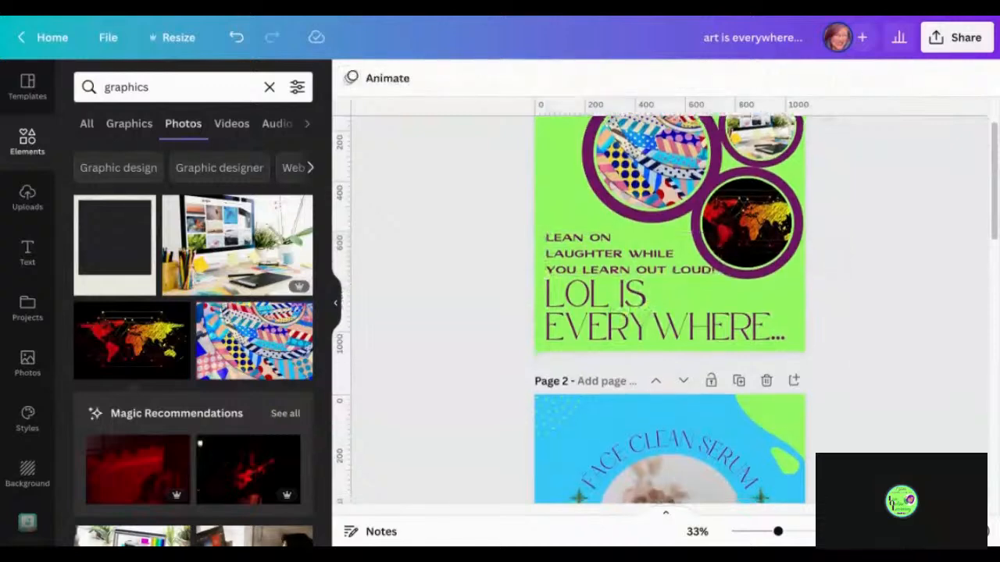
{"action": "left_click", "coordinate": [743, 264]}
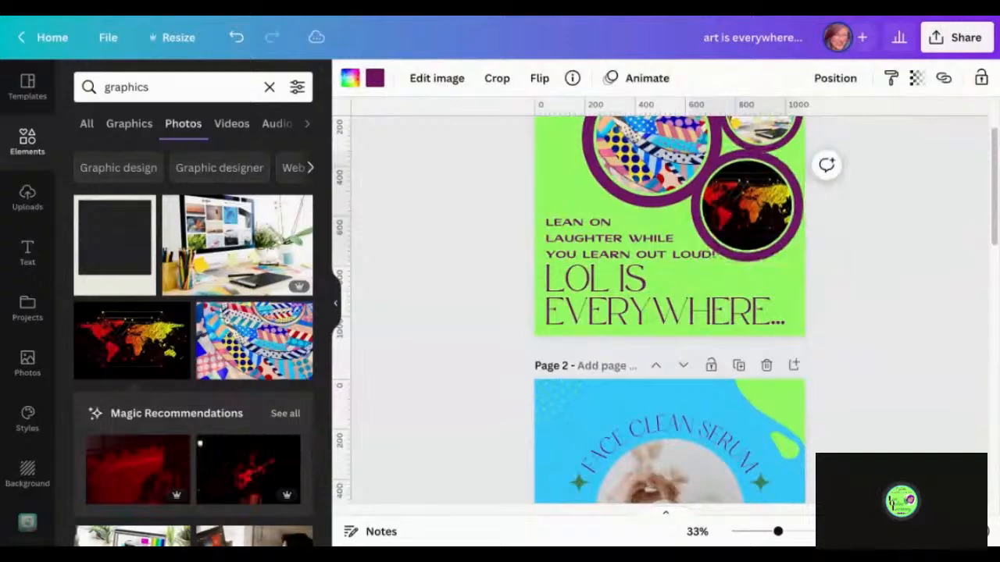
{"action": "key", "text": "Right"}
{"action": "key", "text": "Right"}
{"action": "key", "text": "Right"}
{"action": "key", "text": "Right"}
{"action": "key", "text": "Right"}
{"action": "key", "text": "Right"}
{"action": "key", "text": "Right"}
{"action": "key", "text": "Right"}
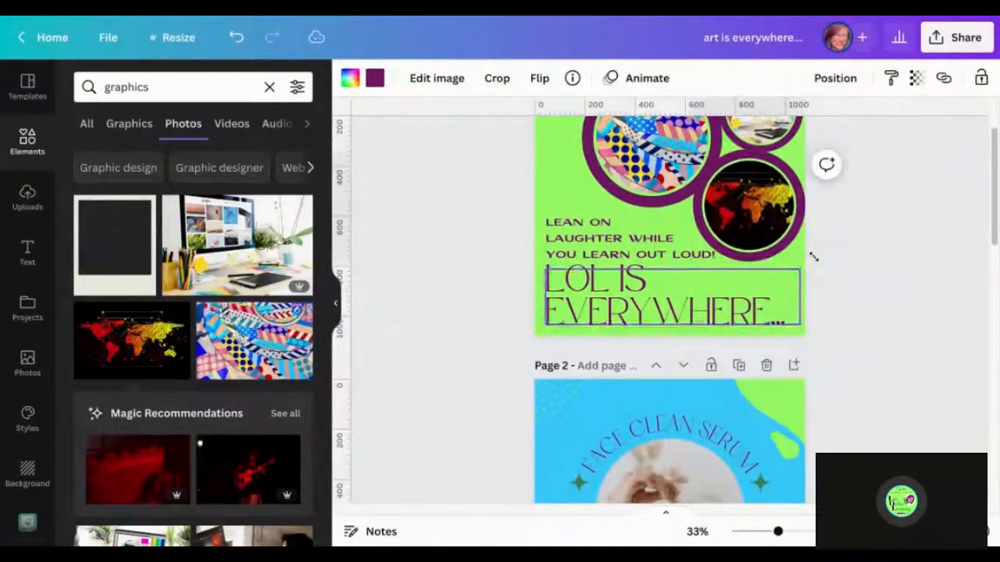
{"action": "left_click_drag", "start_coordinate": [804, 260], "coordinate": [801, 257]}
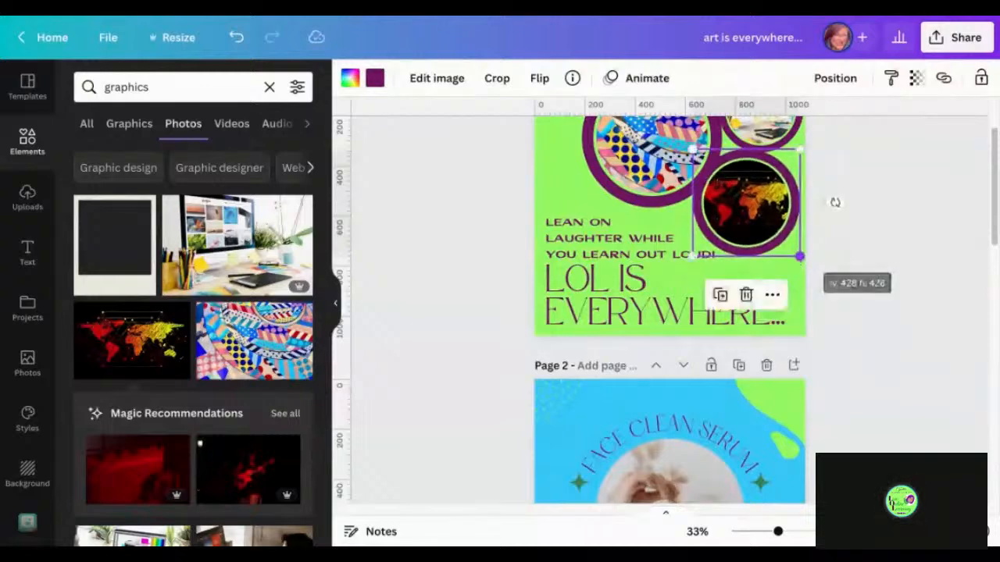
{"action": "left_click", "coordinate": [883, 357]}
Add the round Live Online Learning logo from the Live Online Learning folder to page 2
{"action": "scroll", "coordinate": [895, 384], "scroll_direction": "down", "scroll_amount": 3}
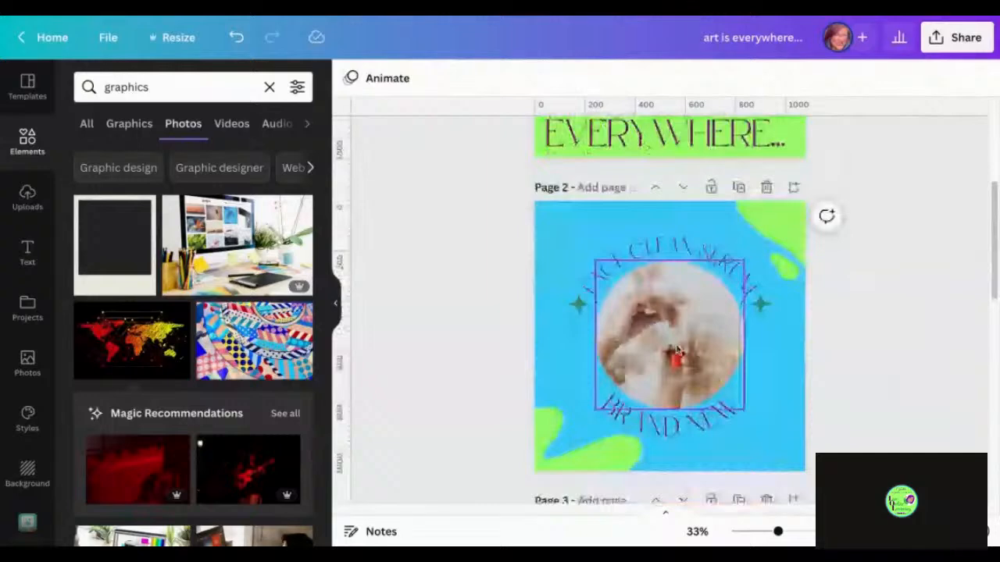
{"action": "left_click", "coordinate": [676, 349]}
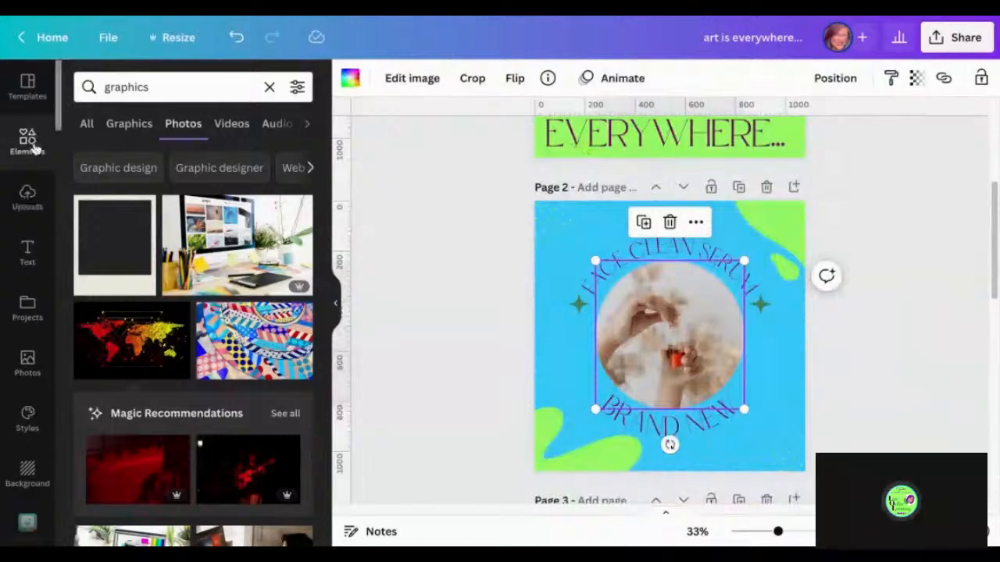
{"action": "scroll", "coordinate": [20, 438], "scroll_direction": "down", "scroll_amount": 5}
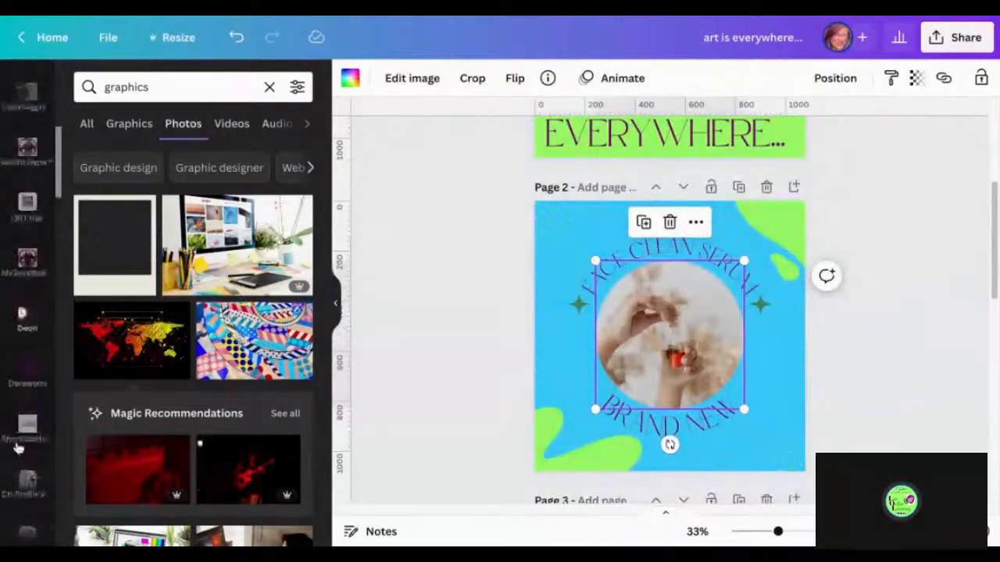
{"action": "scroll", "coordinate": [20, 447], "scroll_direction": "down", "scroll_amount": 8}
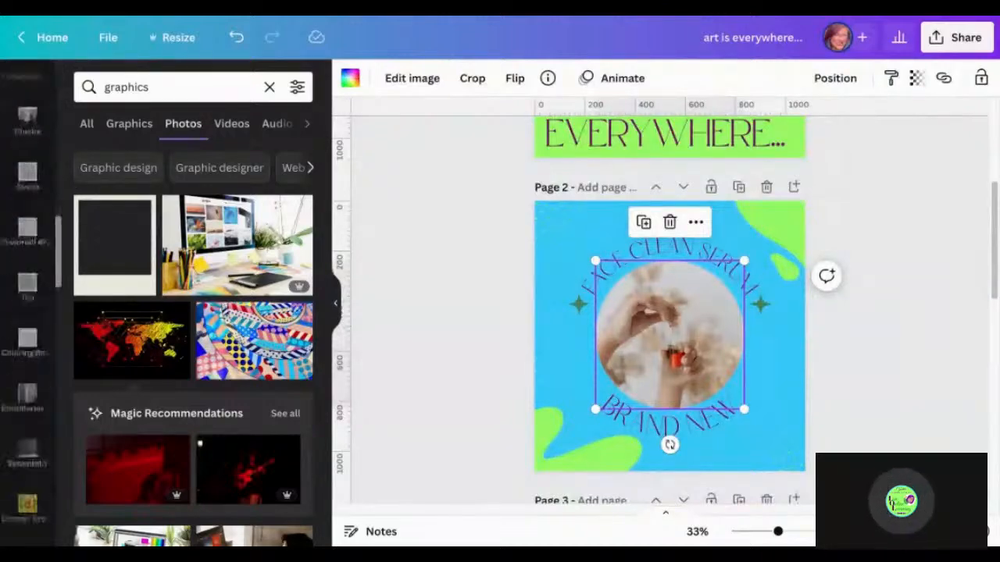
{"action": "scroll", "coordinate": [25, 312], "scroll_direction": "down", "scroll_amount": 8}
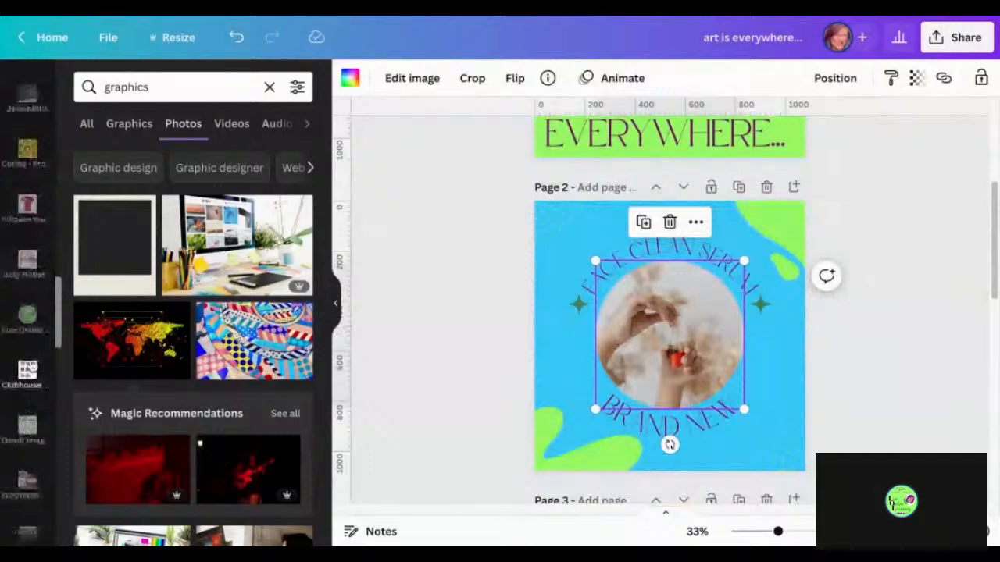
{"action": "left_click", "coordinate": [28, 316]}
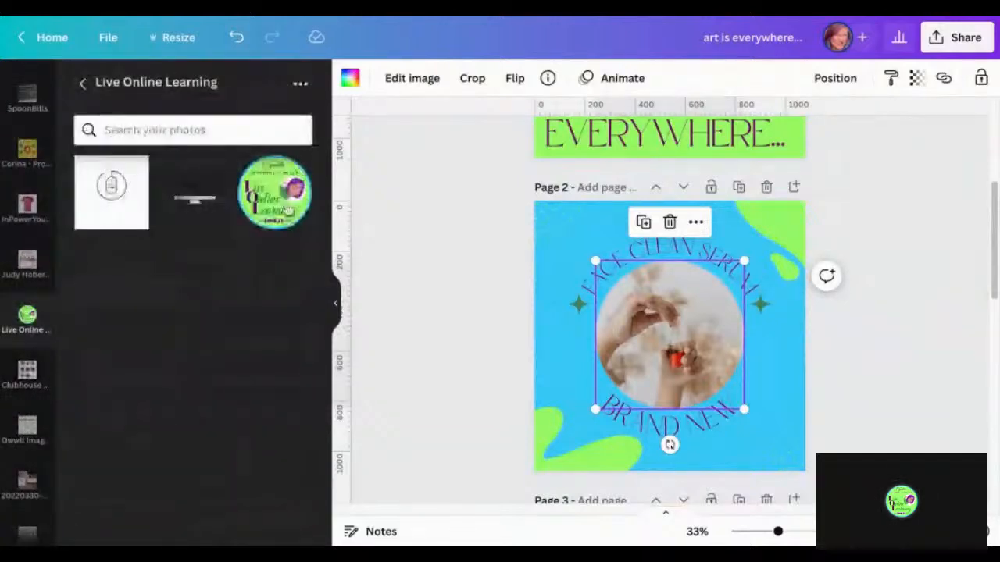
{"action": "left_click", "coordinate": [289, 211]}
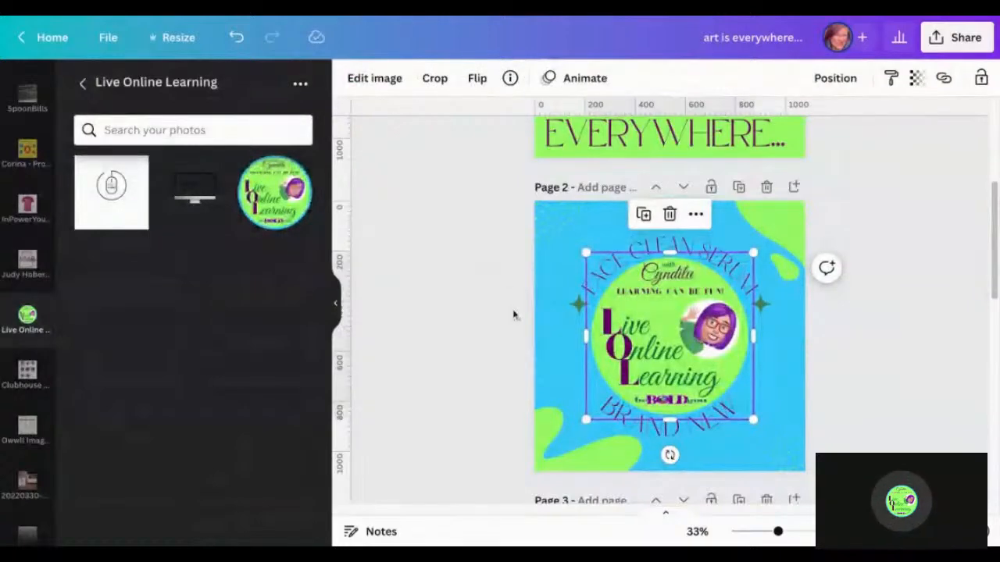
Send the centred logo on page 2 backward, behind the circular photo
{"action": "left_click_drag", "start_coordinate": [610, 336], "coordinate": [689, 328]}
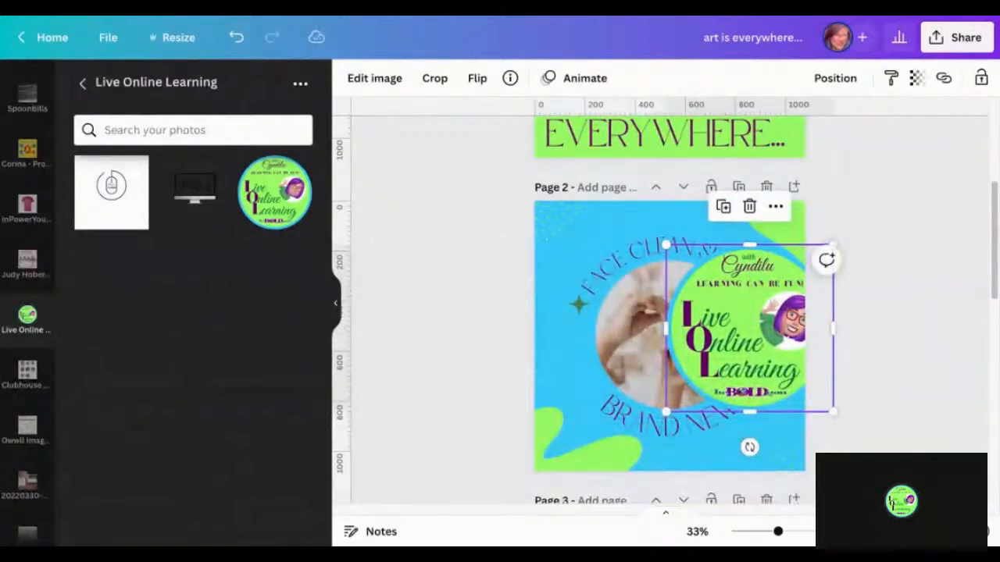
{"action": "key", "text": "ctrl+z"}
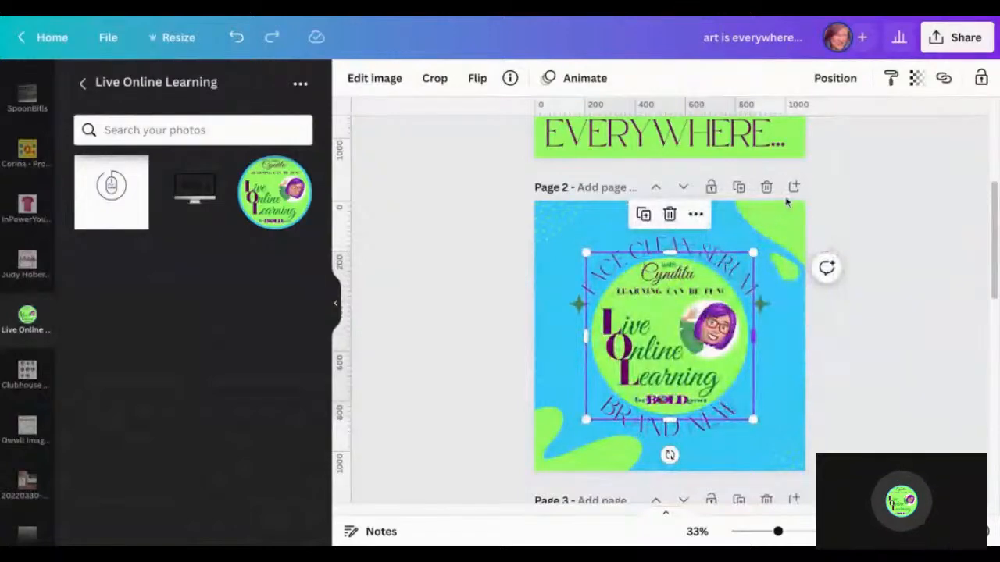
{"action": "left_click", "coordinate": [847, 84]}
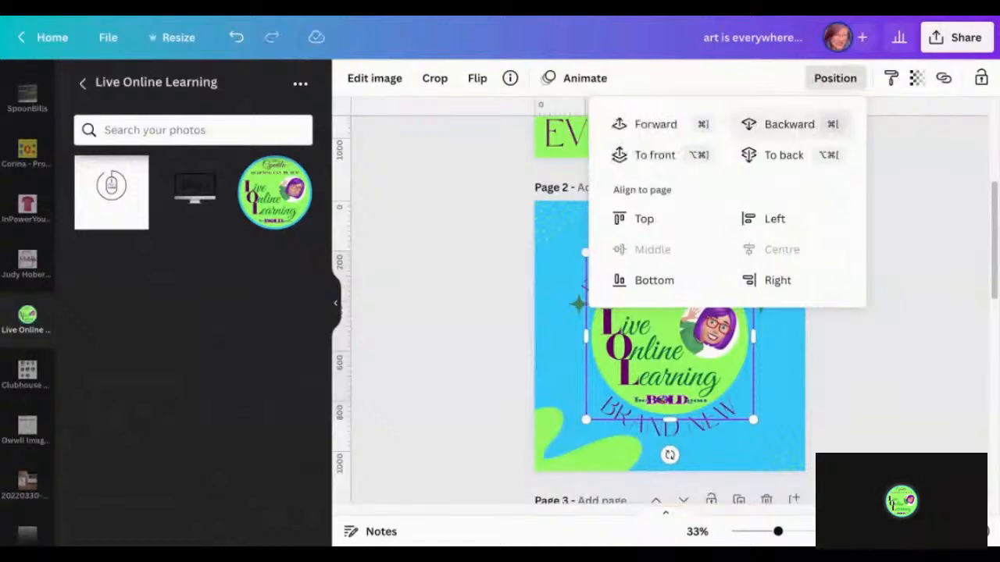
{"action": "key", "text": "super+bracketleft"}
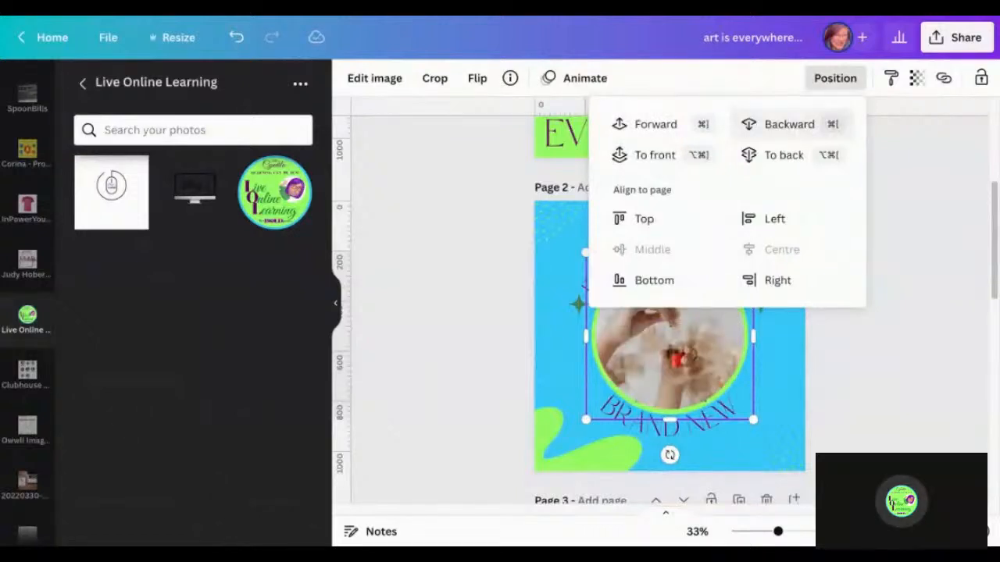
{"action": "key", "text": "Escape"}
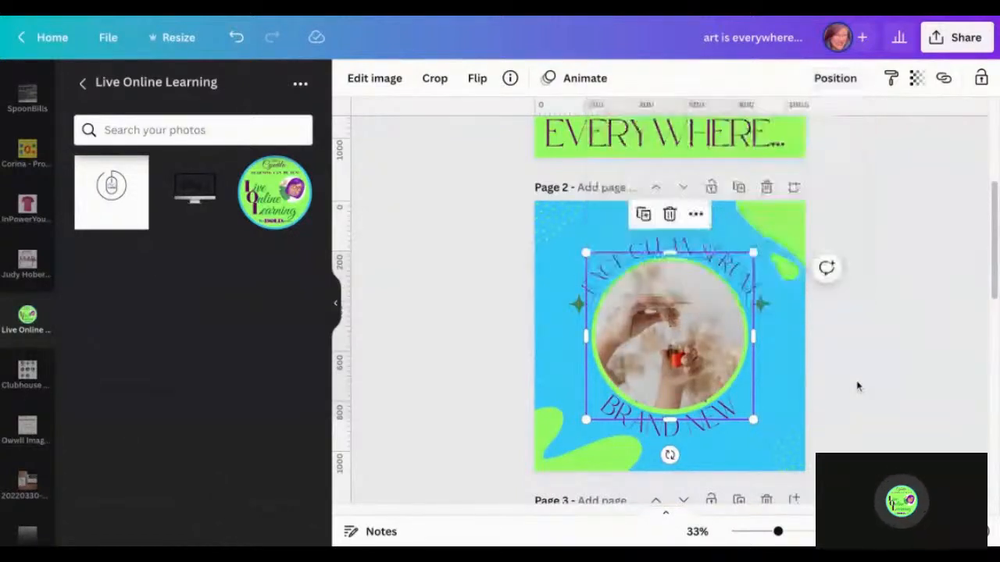
Delete the circular photo and its frame in front of page 2's logo, and nudge the logo slightly upward
{"action": "left_click", "coordinate": [689, 356]}
{"action": "key", "text": "Delete"}
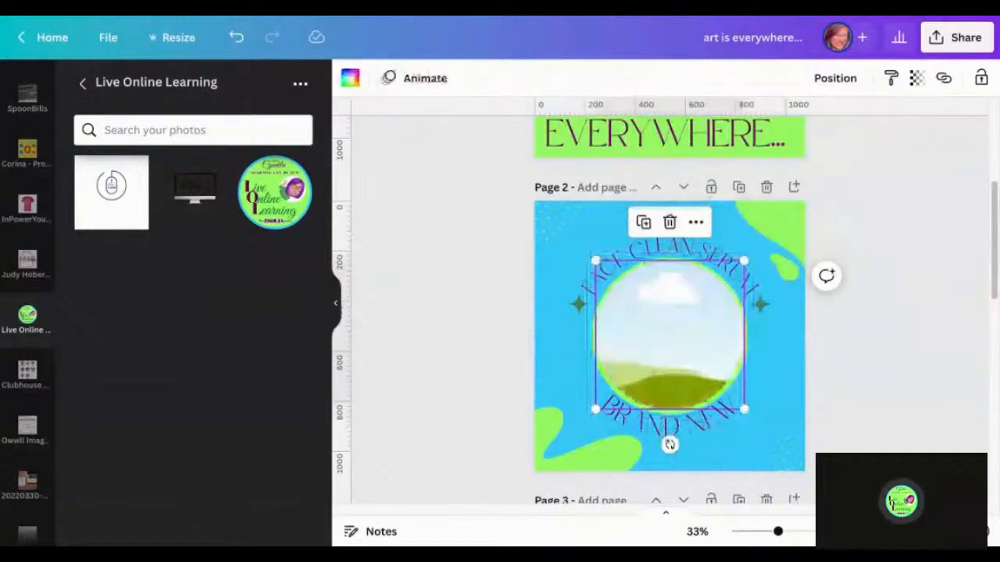
{"action": "left_click_drag", "start_coordinate": [275, 192], "coordinate": [669, 336]}
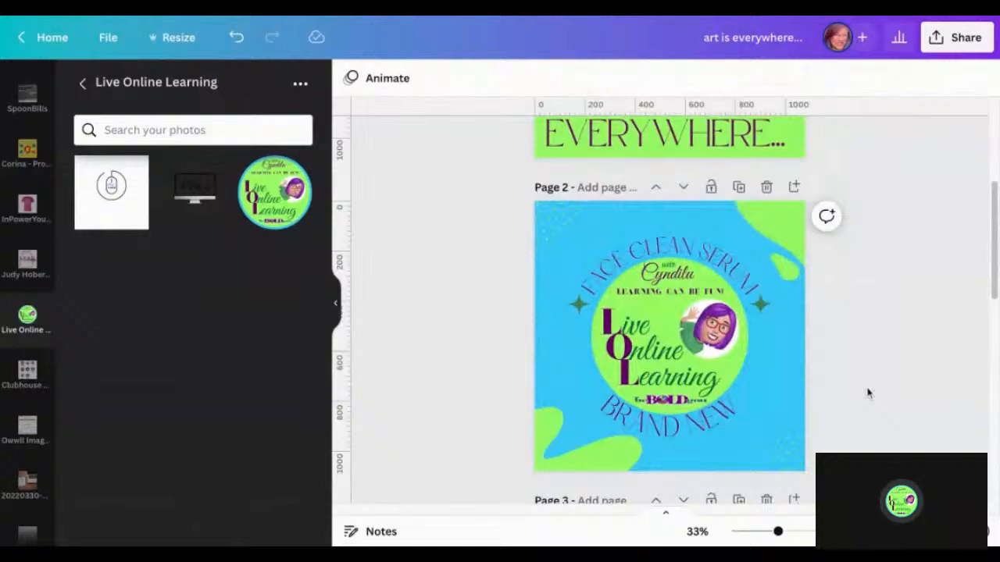
{"action": "left_click", "coordinate": [664, 370]}
{"action": "left_click_drag", "start_coordinate": [663, 370], "coordinate": [663, 369]}
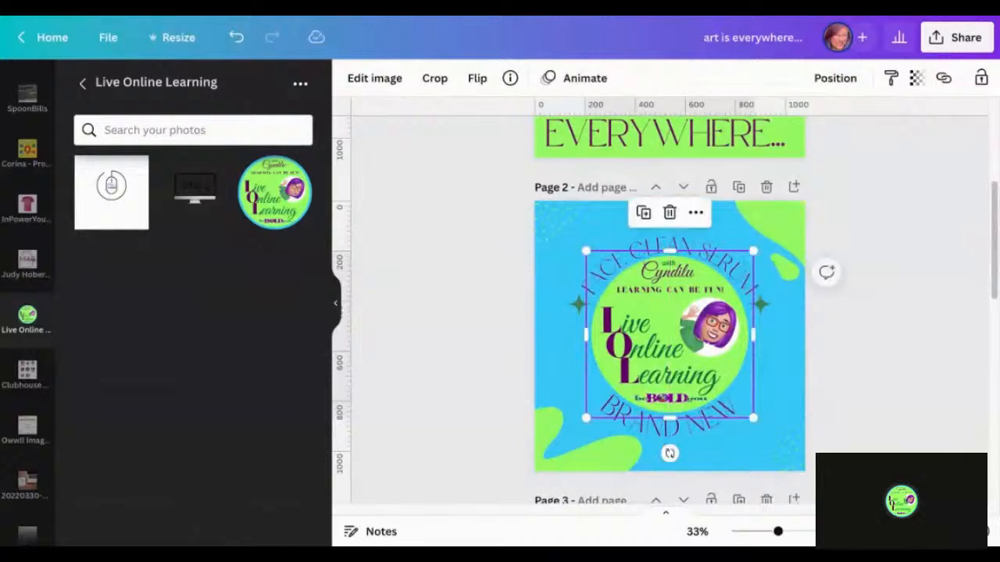
{"action": "left_click", "coordinate": [921, 357]}
Replace page 2's curved heading "FACE CLEAN SERUM" with "LEARNING OUT LOUD!"
{"action": "double_click", "coordinate": [696, 253]}
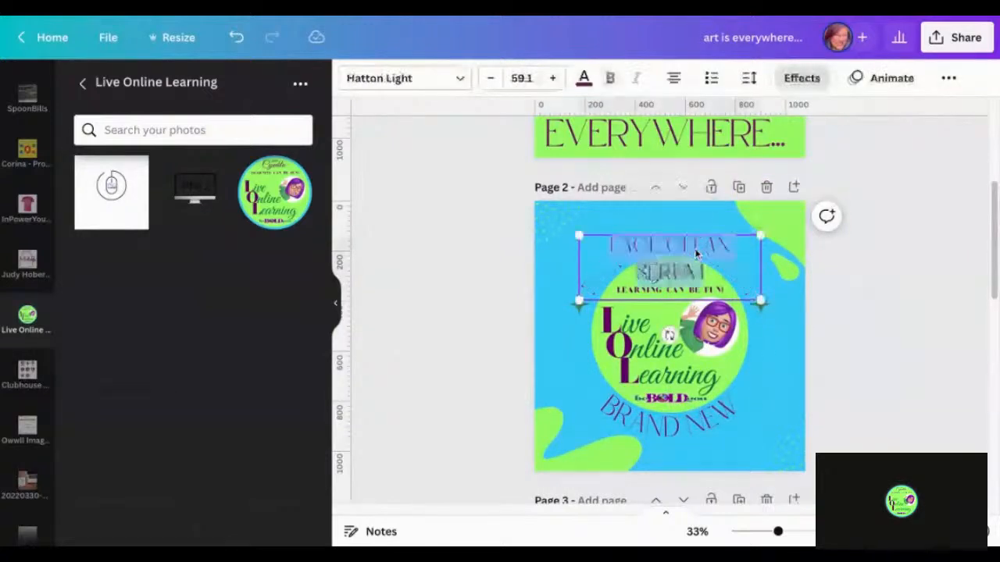
{"action": "key", "text": "BackSpace"}
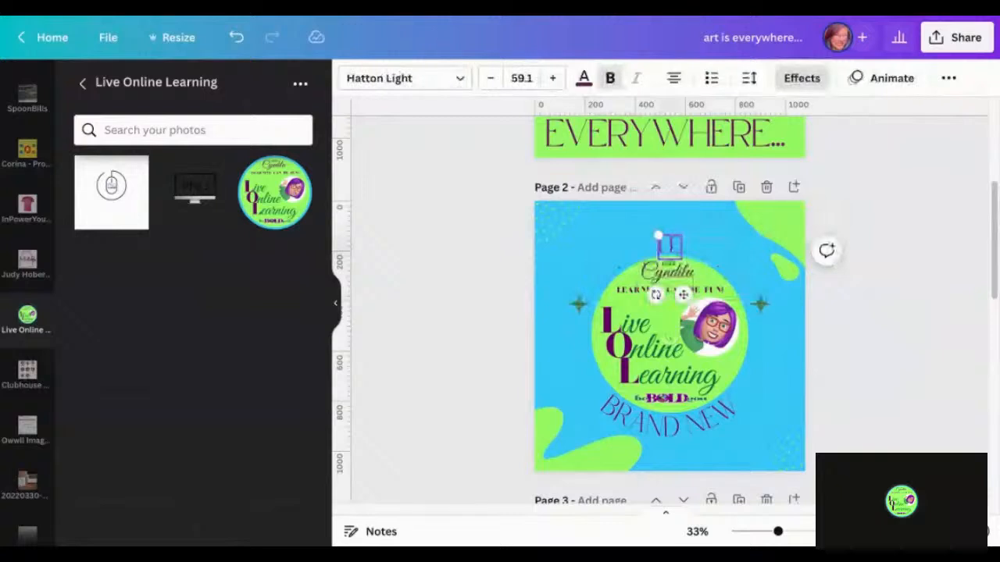
{"action": "type", "text": "LEA"}
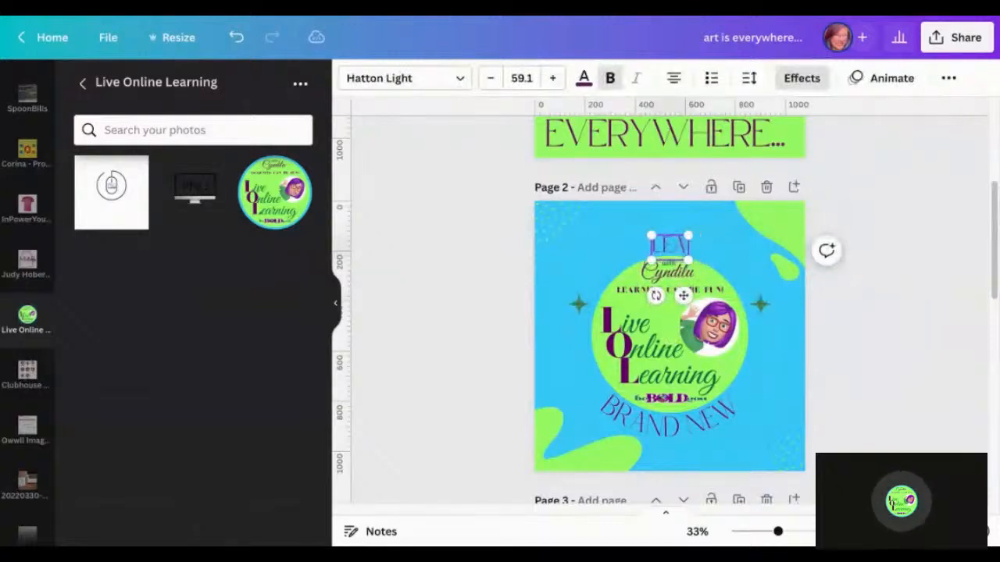
{"action": "type", "text": "RNI"}
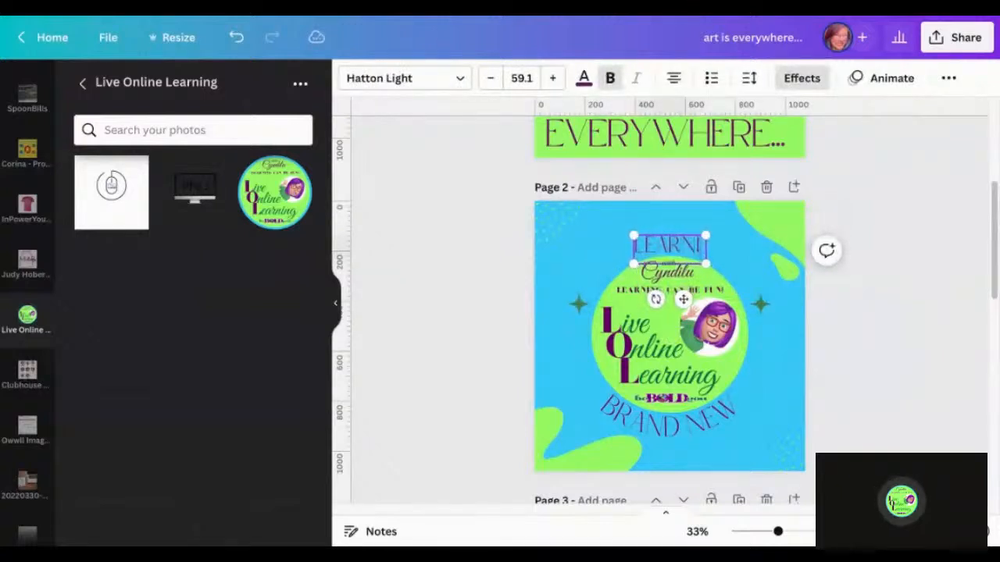
{"action": "type", "text": "NG OUT"}
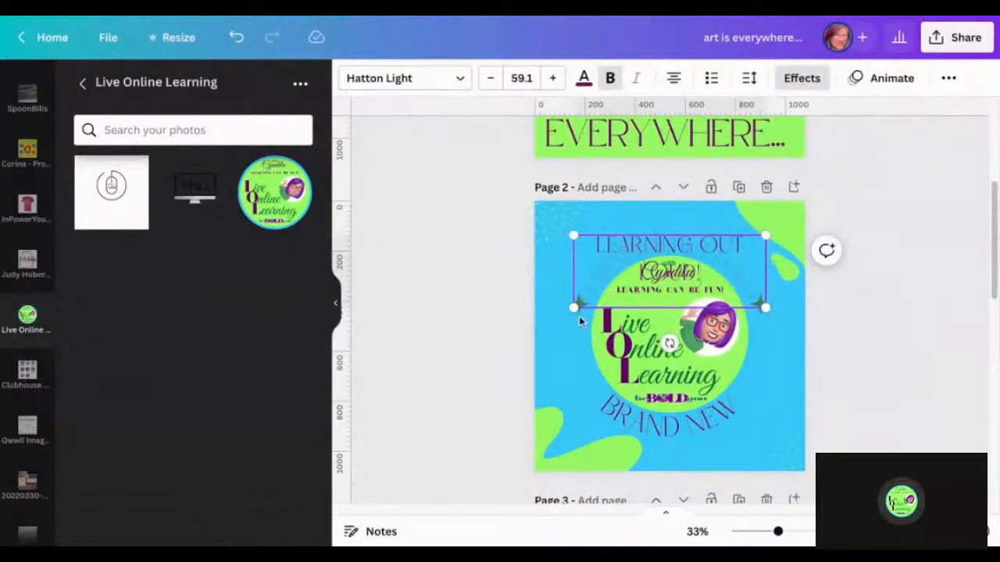
{"action": "left_click", "coordinate": [488, 322]}
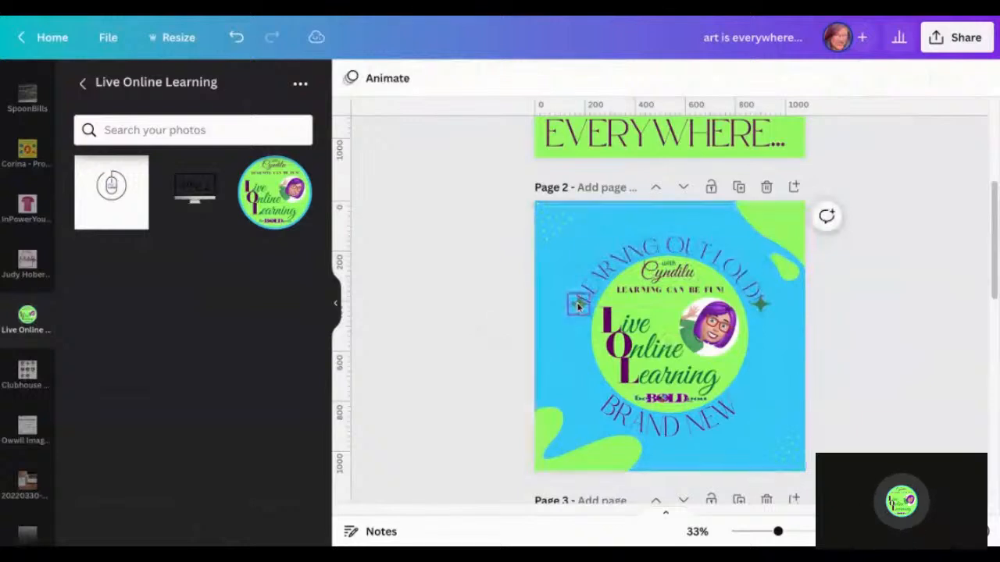
{"action": "left_click", "coordinate": [635, 311]}
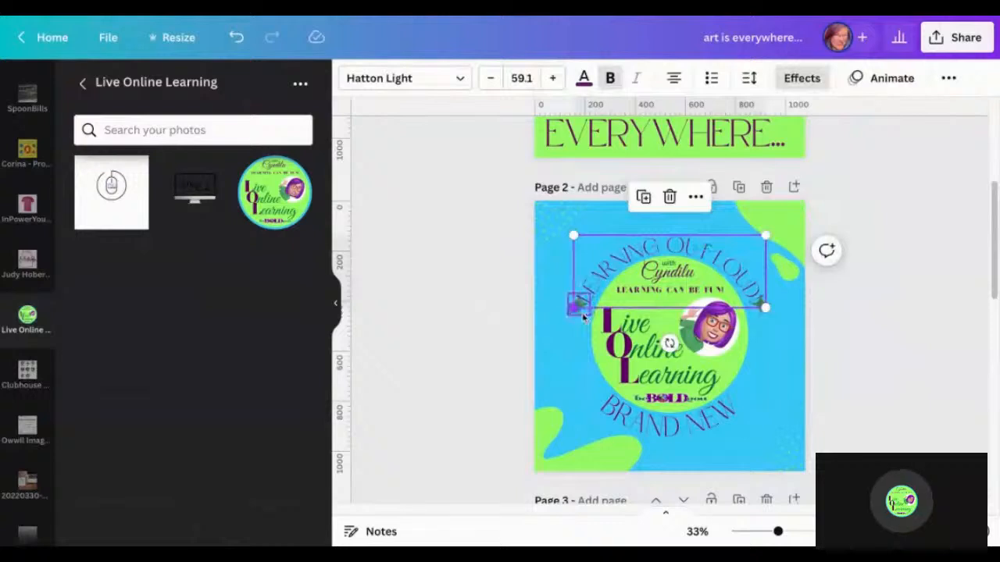
Group the two green star ornaments on page 2 and move the pair slightly down, below the ends of the upper arched text
{"action": "left_click", "coordinate": [581, 308]}
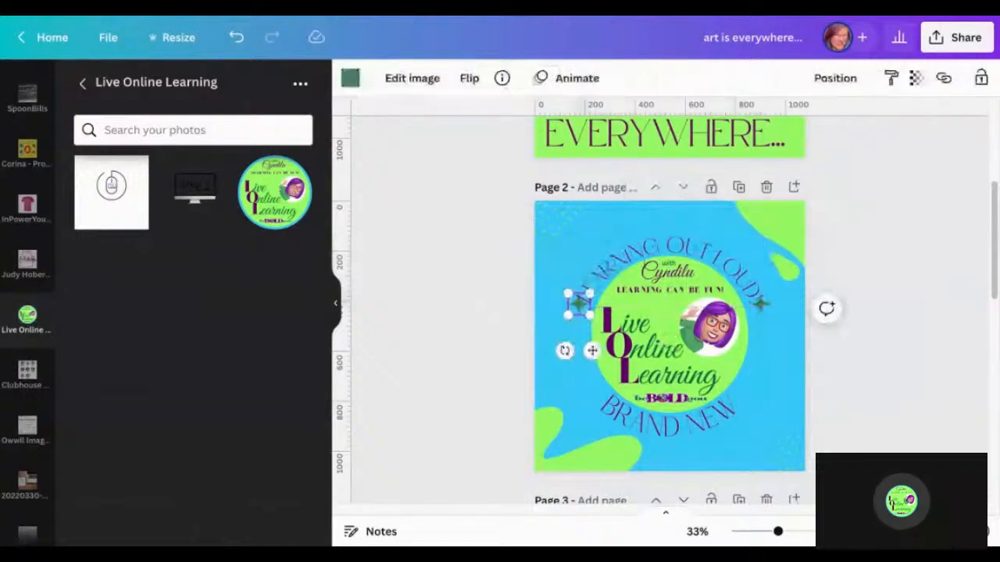
{"action": "left_click", "coordinate": [763, 310], "text": "shift"}
{"action": "key", "text": "ctrl+g"}
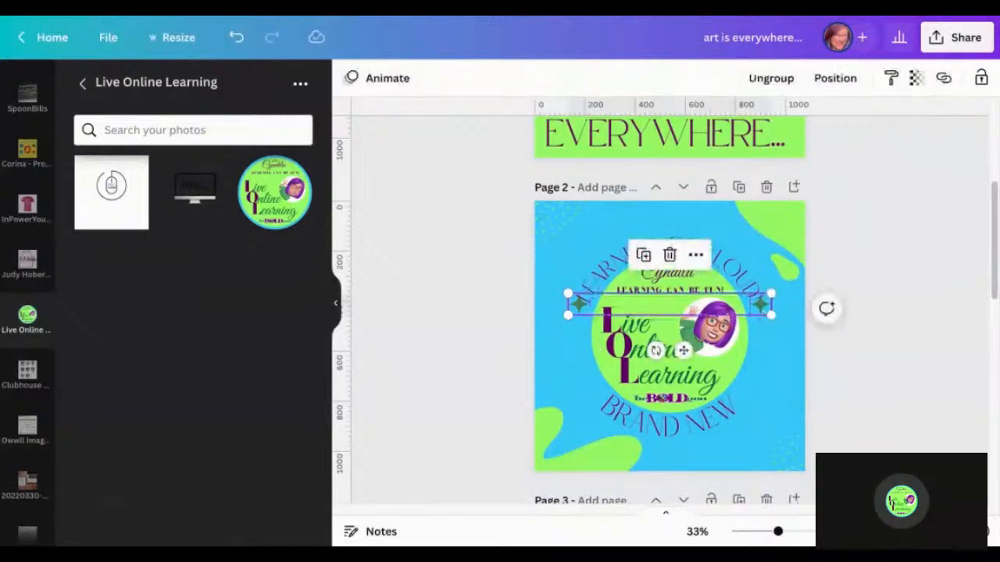
{"action": "left_click_drag", "start_coordinate": [762, 309], "coordinate": [760, 319]}
{"action": "left_click", "coordinate": [882, 425]}
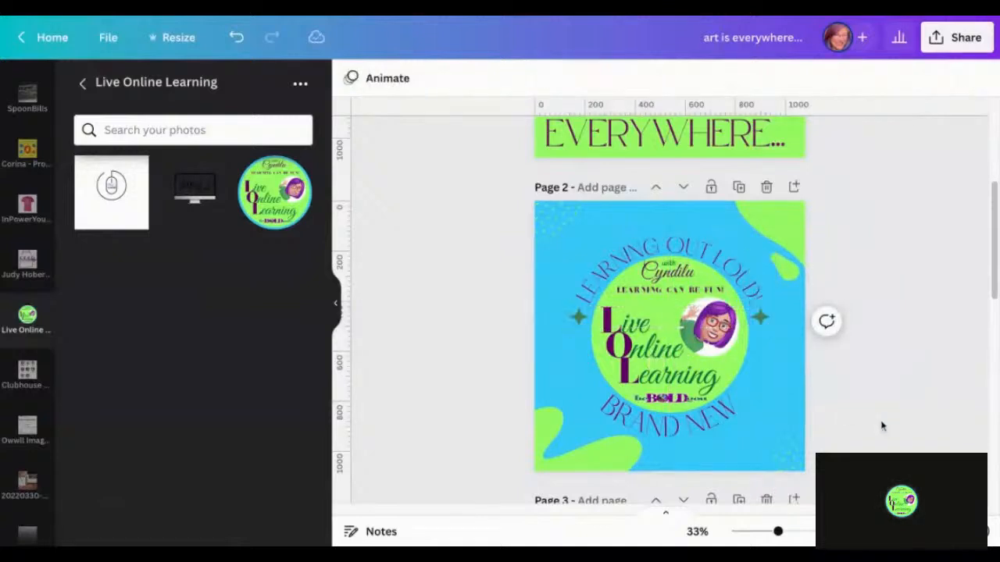
Replace the lower curved text "BRAND NEW" on page 2 with "LEANING ON LAUGHTER"
{"action": "double_click", "coordinate": [720, 423]}
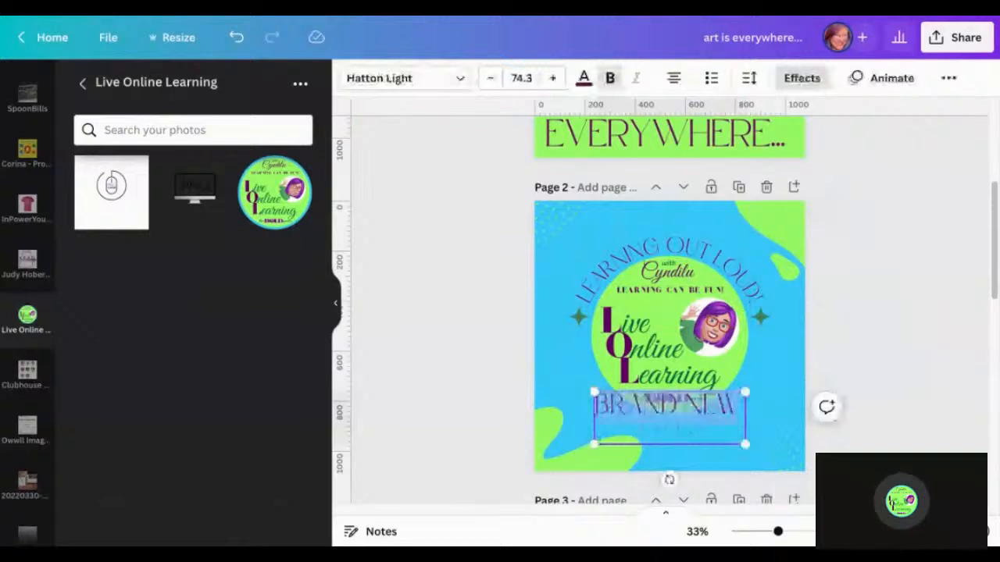
{"action": "type", "text": "LEAR"}
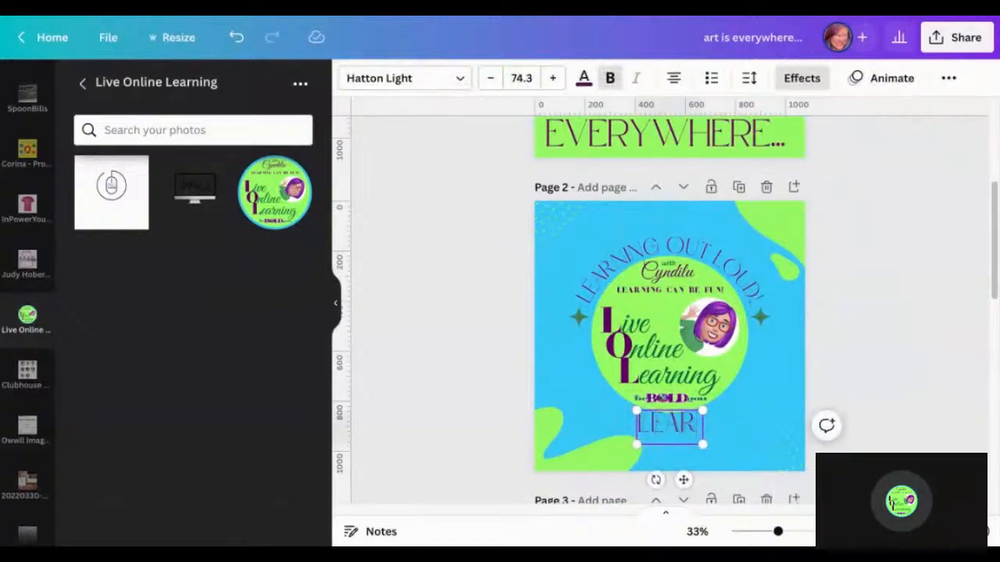
{"action": "type", "text": "NING ON "}
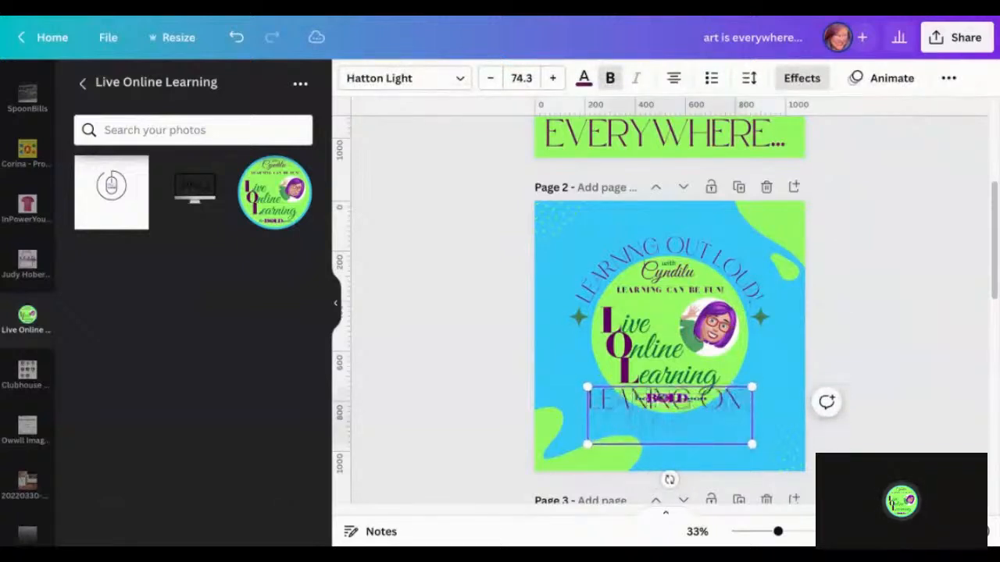
{"action": "type", "text": "TOGETHER"}
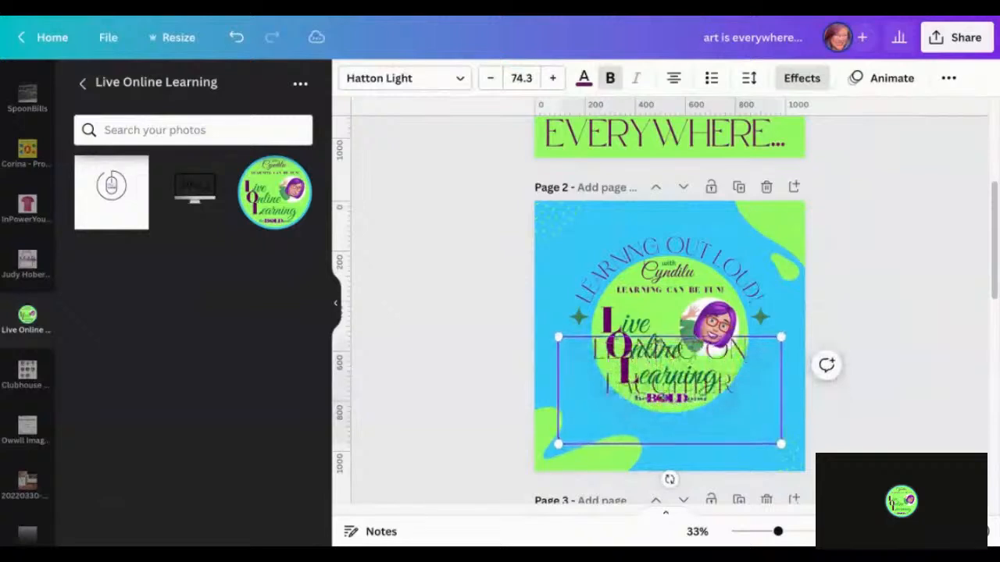
{"action": "left_click", "coordinate": [896, 425]}
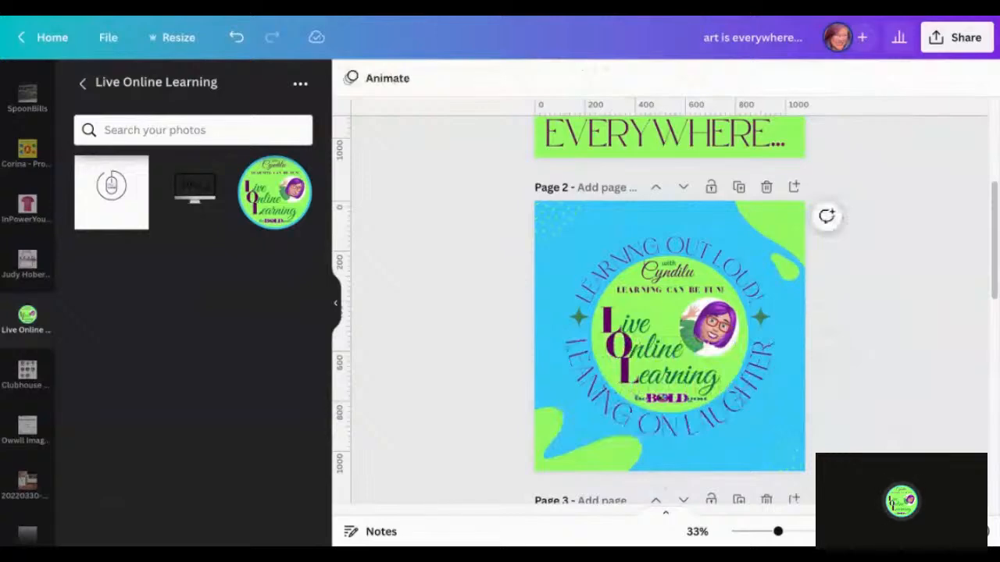
Select the pastry photo on page 3 and search the Live Online Learning folder for "Clubhouse"
{"action": "scroll", "coordinate": [664, 309], "scroll_direction": "down", "scroll_amount": 1}
{"action": "scroll", "coordinate": [664, 309], "scroll_direction": "down", "scroll_amount": 3}
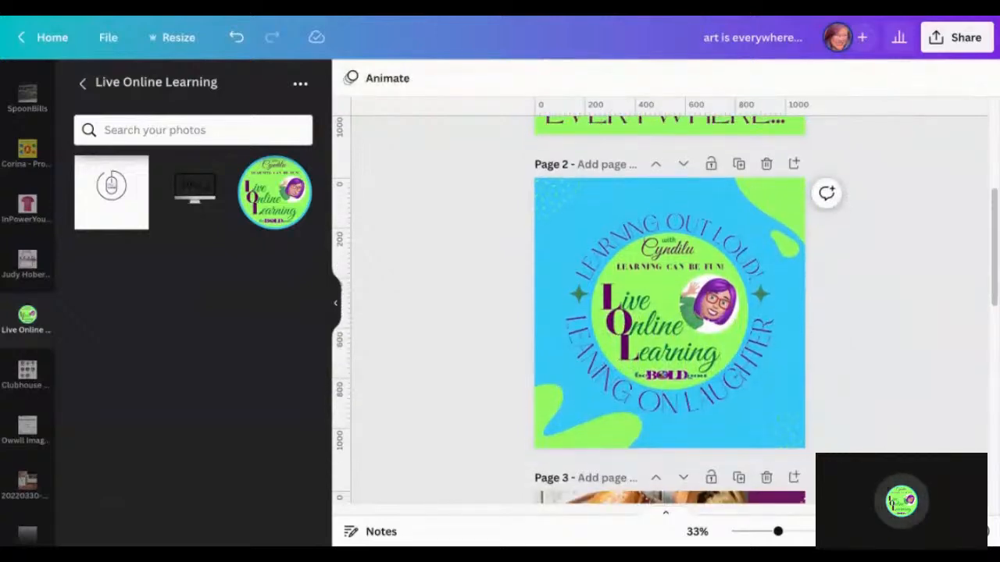
{"action": "scroll", "coordinate": [664, 310], "scroll_direction": "down", "scroll_amount": 5}
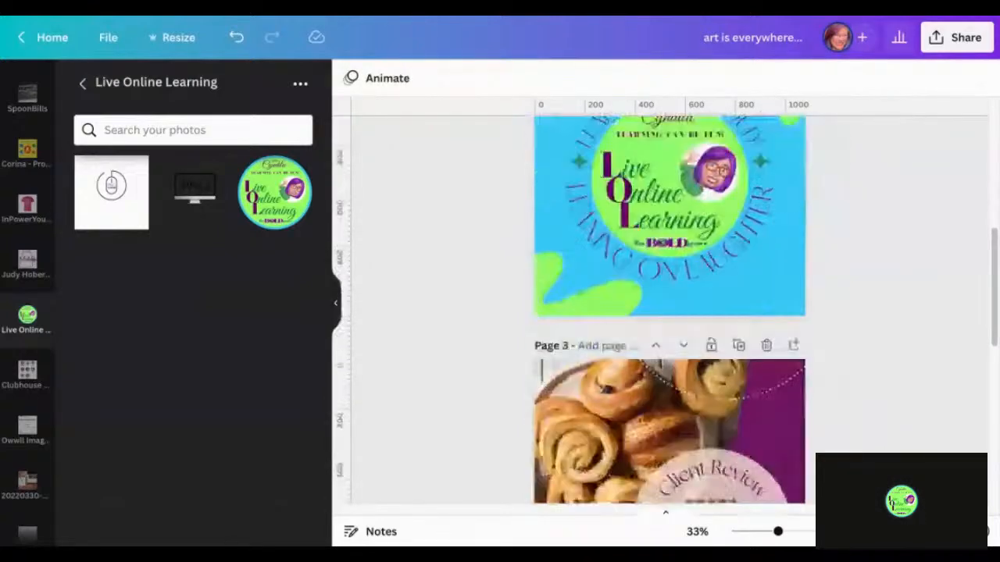
{"action": "scroll", "coordinate": [664, 310], "scroll_direction": "down", "scroll_amount": 2}
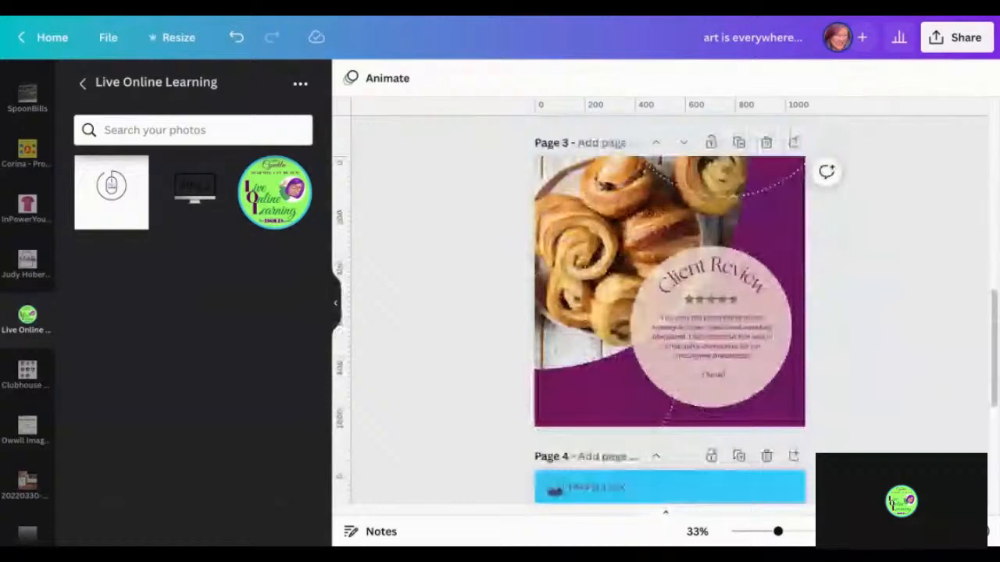
{"action": "left_click", "coordinate": [633, 207]}
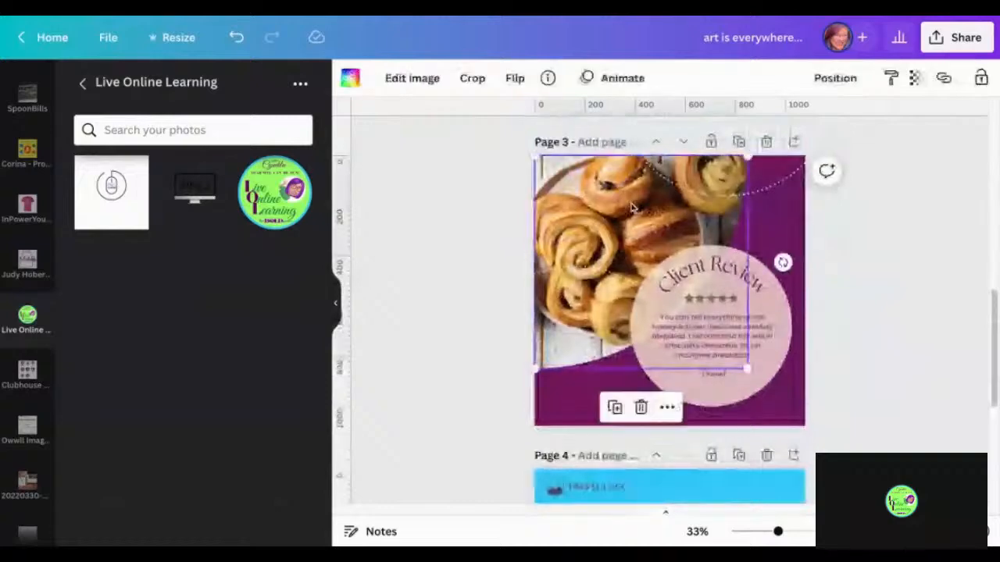
{"action": "left_click", "coordinate": [725, 269]}
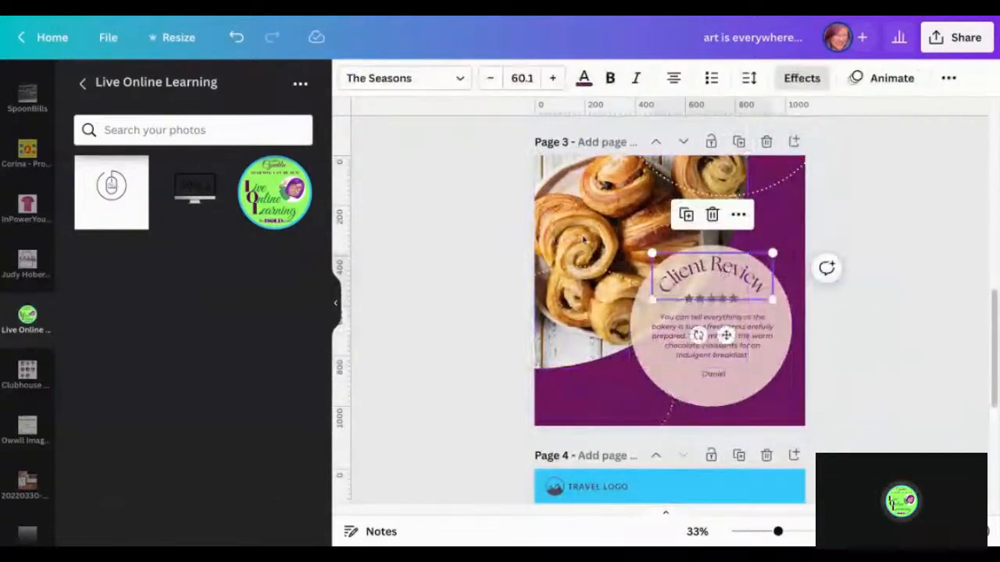
{"action": "left_click", "coordinate": [589, 243]}
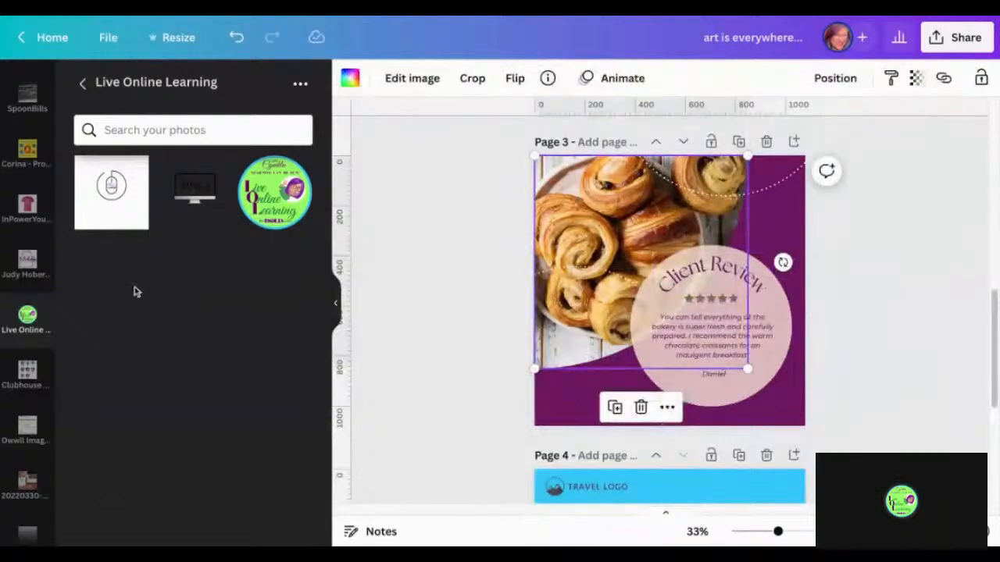
{"action": "left_click", "coordinate": [137, 130]}
{"action": "type", "text": "clubhou"}
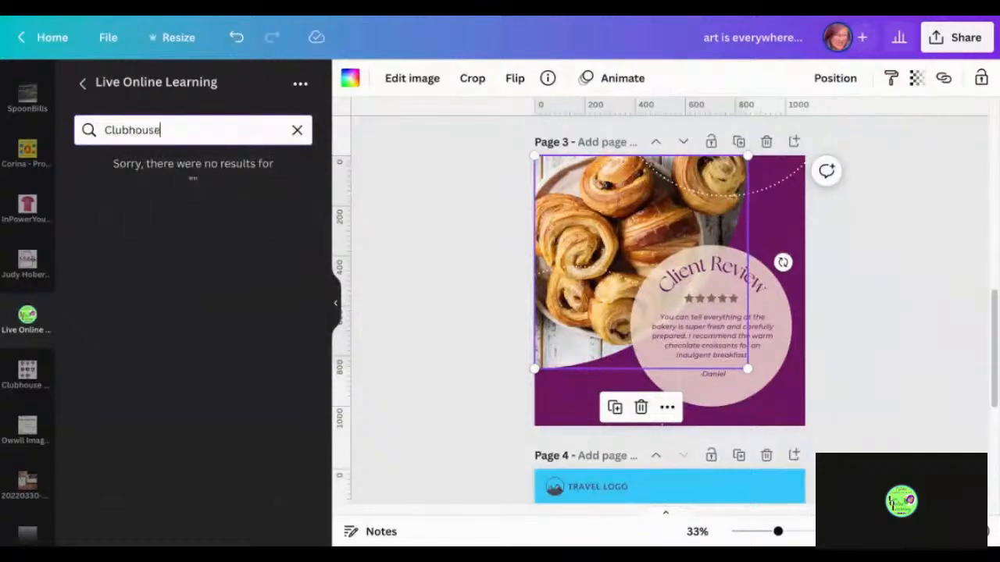
{"action": "type", "text": "se"}
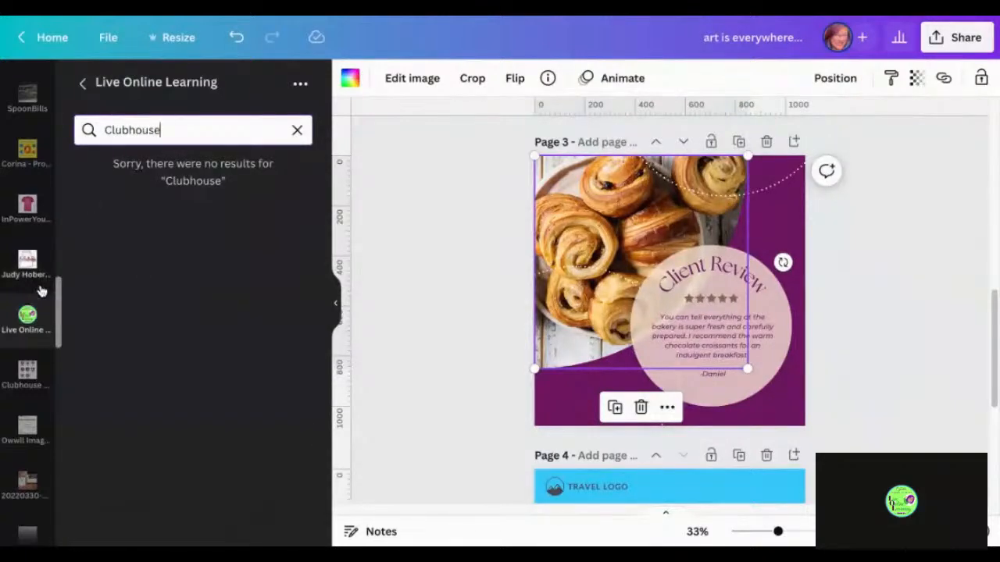
Search the uploads for "clubhouse" and replace page 3's pastry photo with the portrait inside the orange ring on purple
{"action": "scroll", "coordinate": [42, 290], "scroll_direction": "down", "scroll_amount": 3}
{"action": "scroll", "coordinate": [41, 290], "scroll_direction": "up", "scroll_amount": 6}
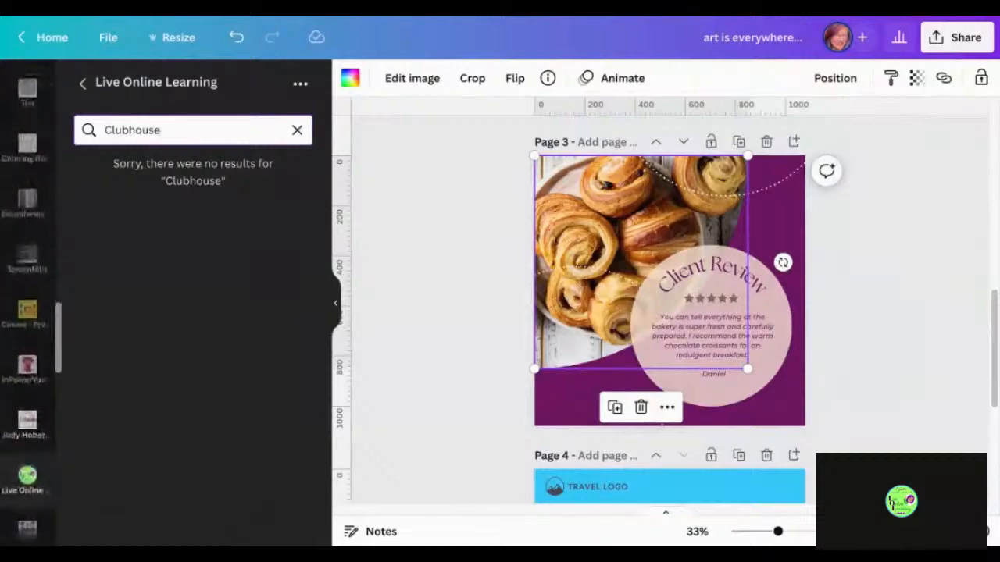
{"action": "scroll", "coordinate": [31, 297], "scroll_direction": "up", "scroll_amount": 10}
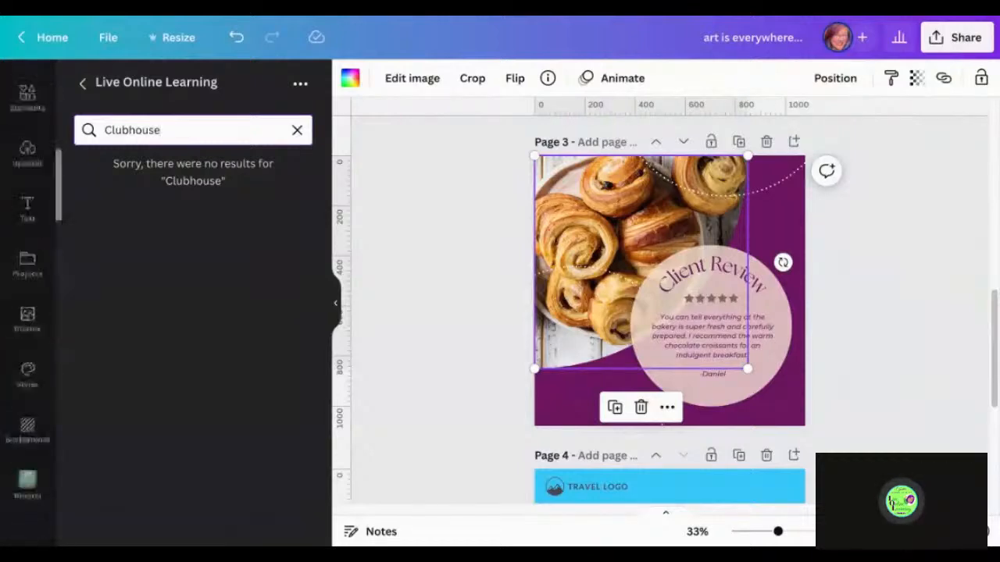
{"action": "scroll", "coordinate": [32, 297], "scroll_direction": "up", "scroll_amount": 2}
{"action": "left_click", "coordinate": [31, 205]}
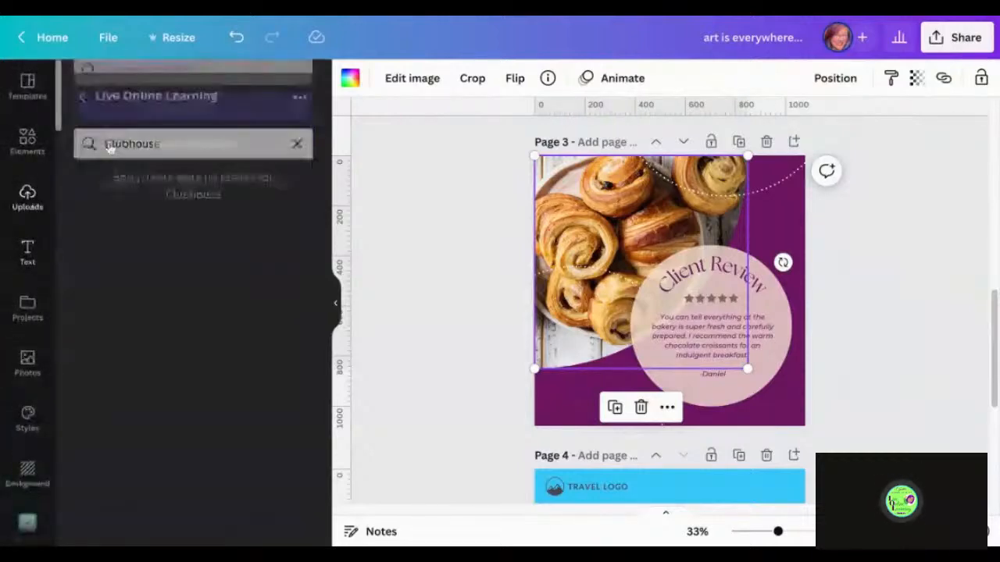
{"action": "left_click", "coordinate": [193, 84]}
{"action": "type", "text": "cl"}
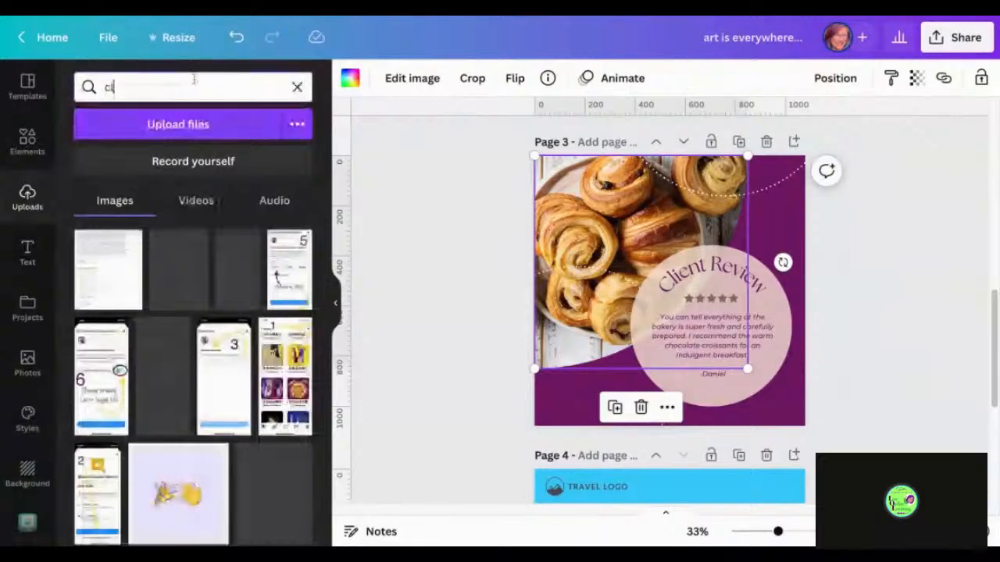
{"action": "type", "text": "ubou"}
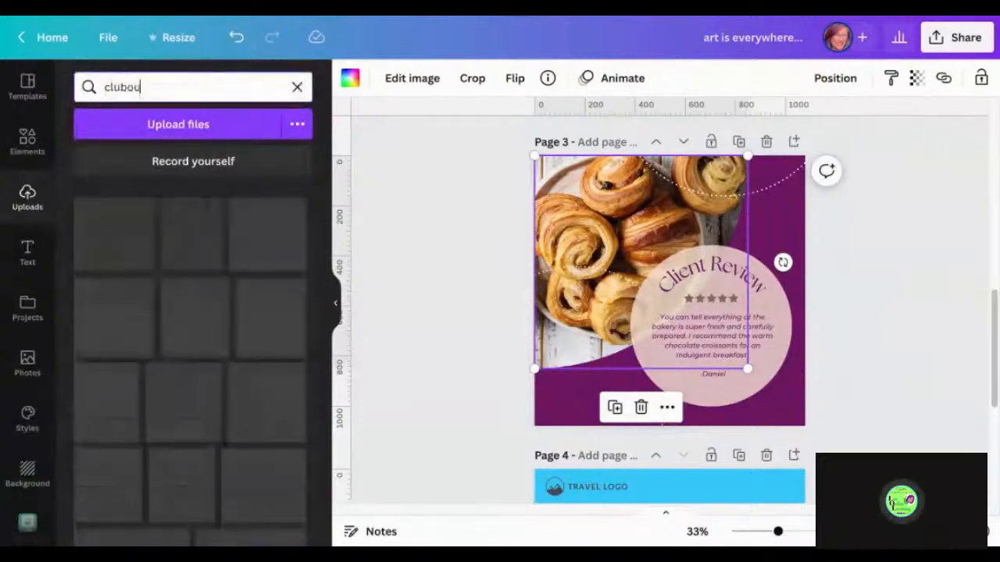
{"action": "key", "text": "BackSpace"}
{"action": "key", "text": "BackSpace"}
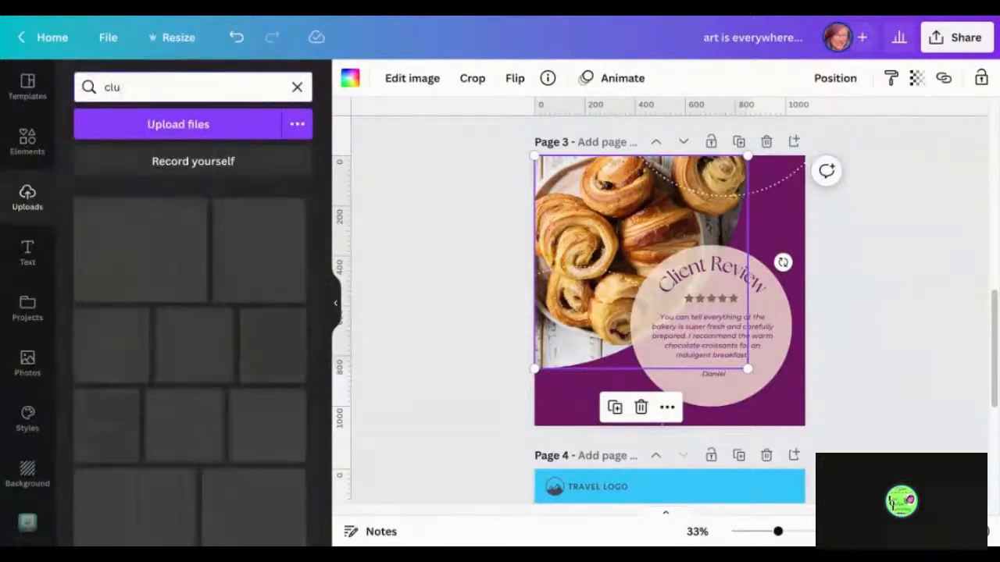
{"action": "type", "text": "bho"}
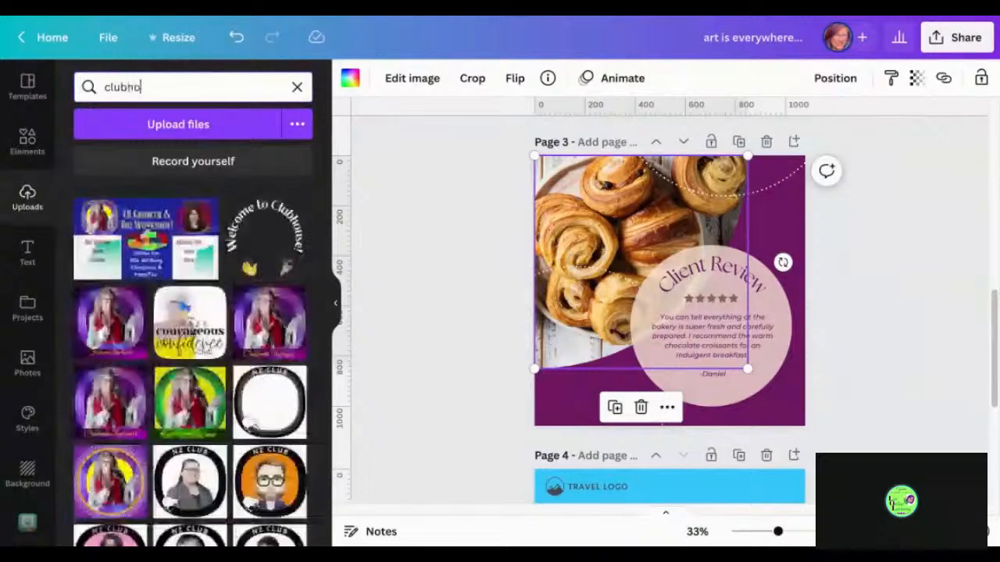
{"action": "type", "text": "use"}
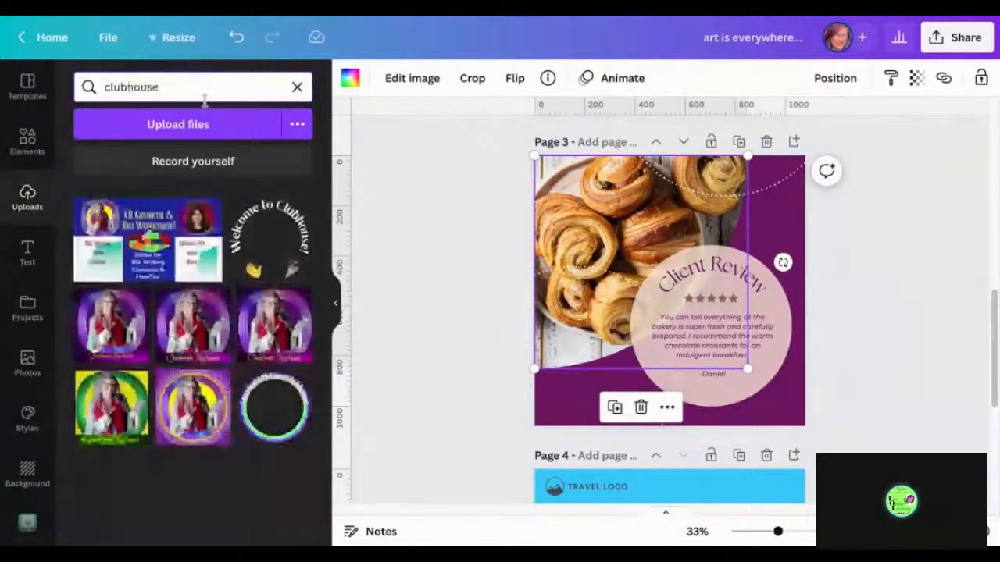
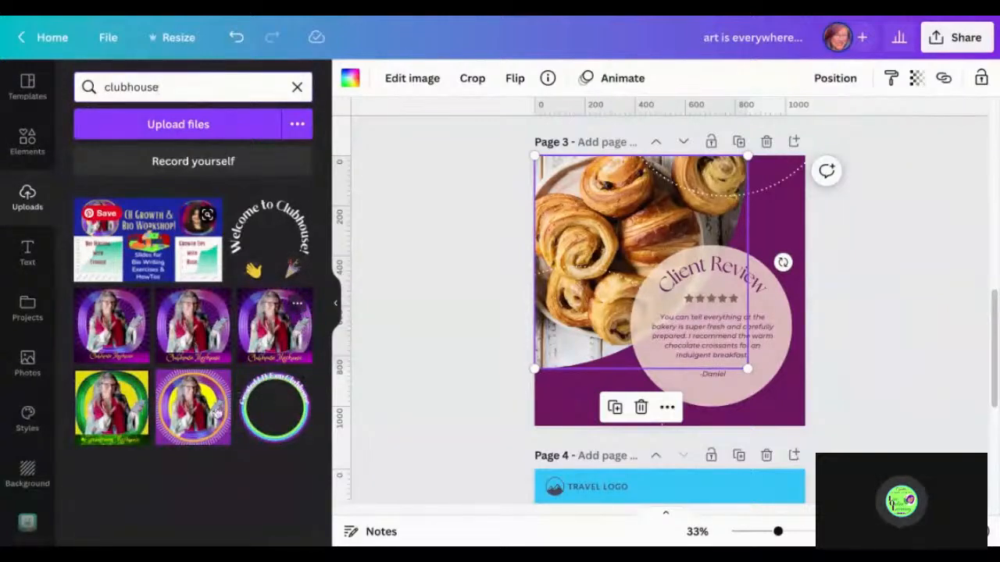
{"action": "left_click_drag", "start_coordinate": [215, 414], "coordinate": [518, 245]}
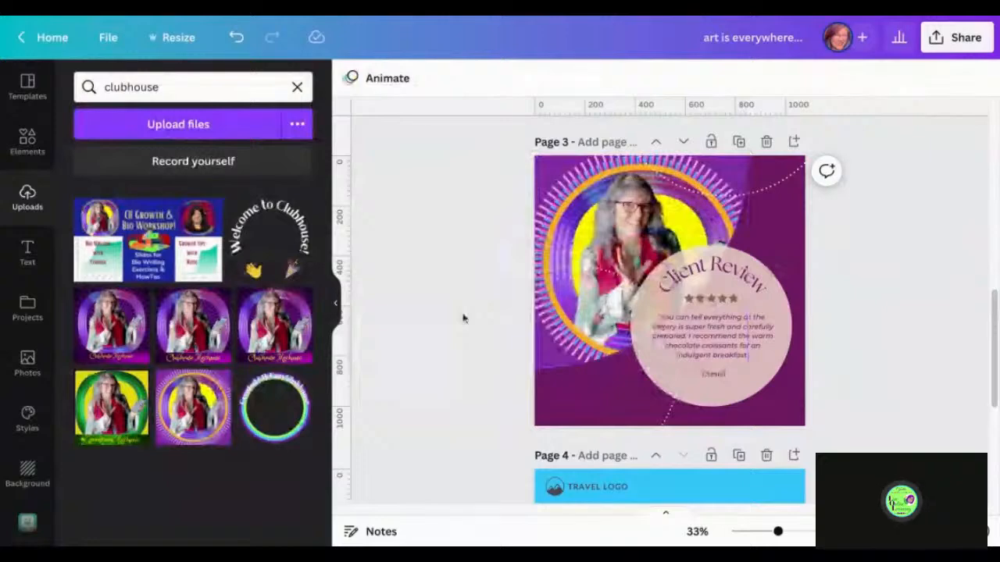
Clear the uploads search and replace the picture in page 3's photo frame with the club grid screenshot numbered 1
{"action": "left_click", "coordinate": [220, 88]}
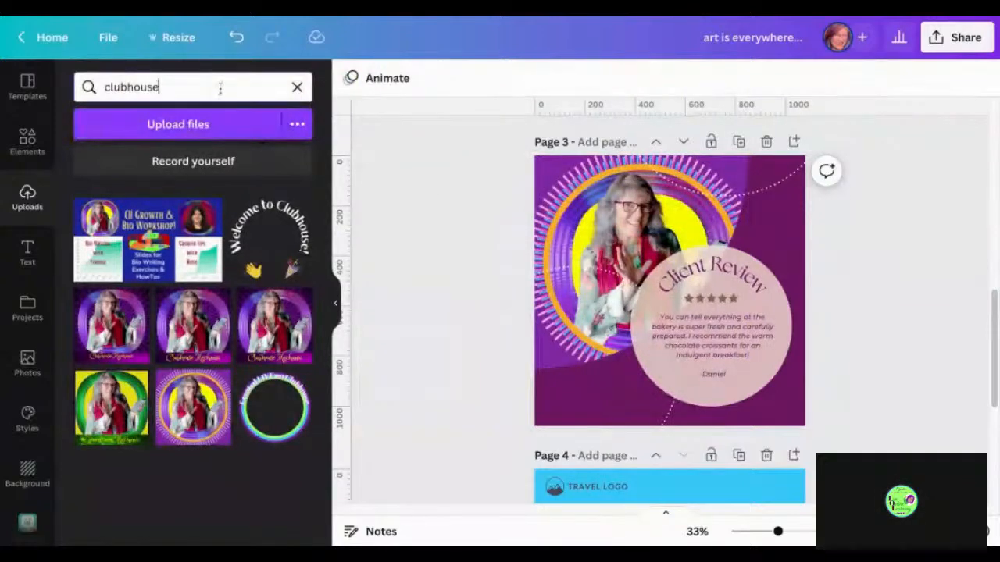
{"action": "key", "text": "BackSpace"}
{"action": "key", "text": "BackSpace"}
{"action": "key", "text": "BackSpace"}
{"action": "key", "text": "BackSpace"}
{"action": "key", "text": "BackSpace"}
{"action": "key", "text": "BackSpace"}
{"action": "key", "text": "BackSpace"}
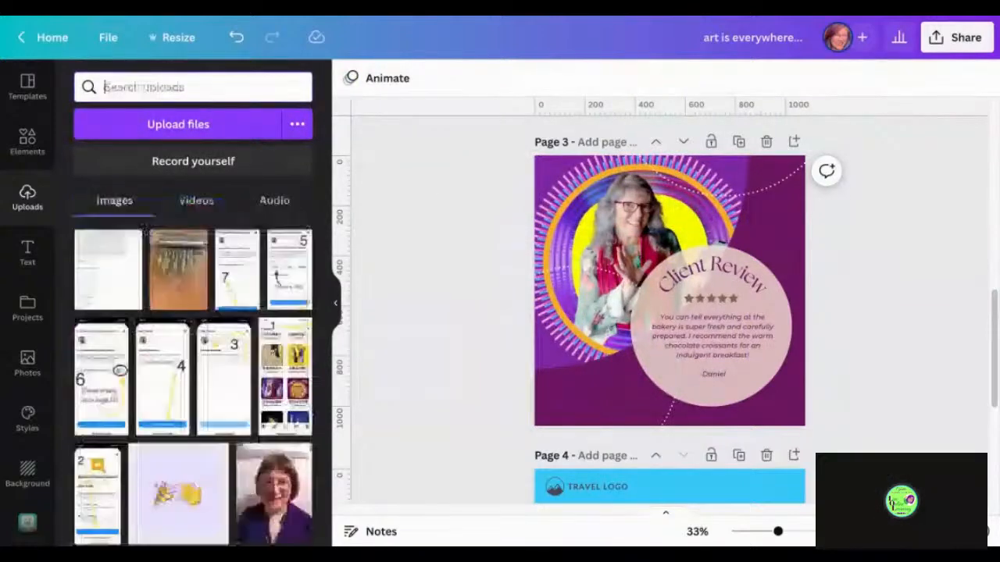
{"action": "scroll", "coordinate": [193, 383], "scroll_direction": "down", "scroll_amount": 3}
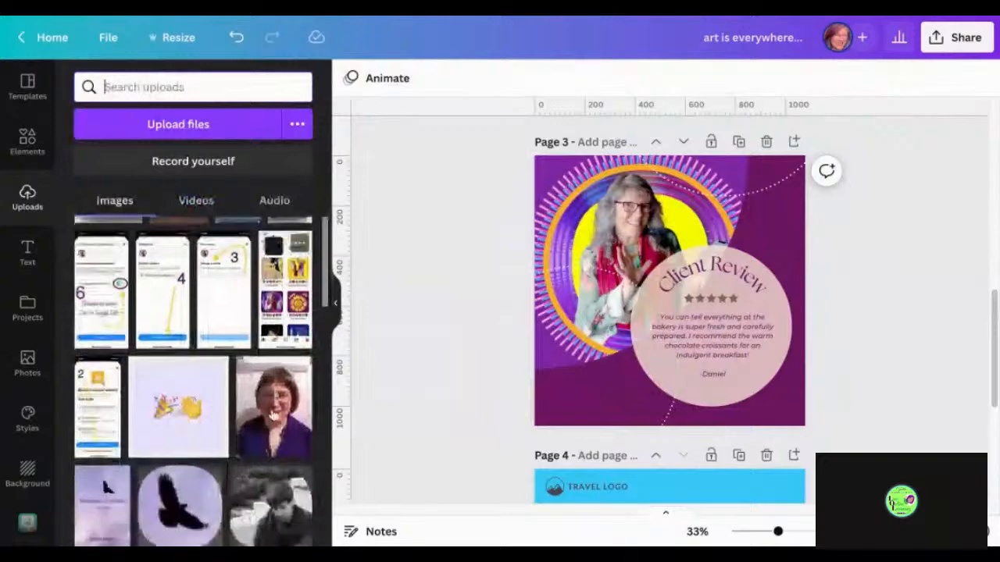
{"action": "scroll", "coordinate": [193, 383], "scroll_direction": "up", "scroll_amount": 2}
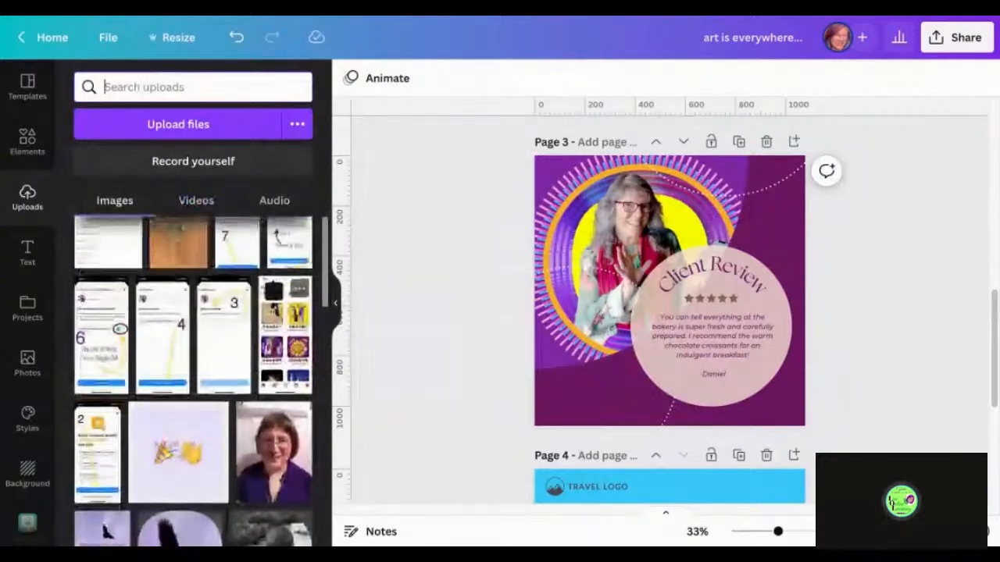
{"action": "left_click_drag", "start_coordinate": [295, 339], "coordinate": [625, 229]}
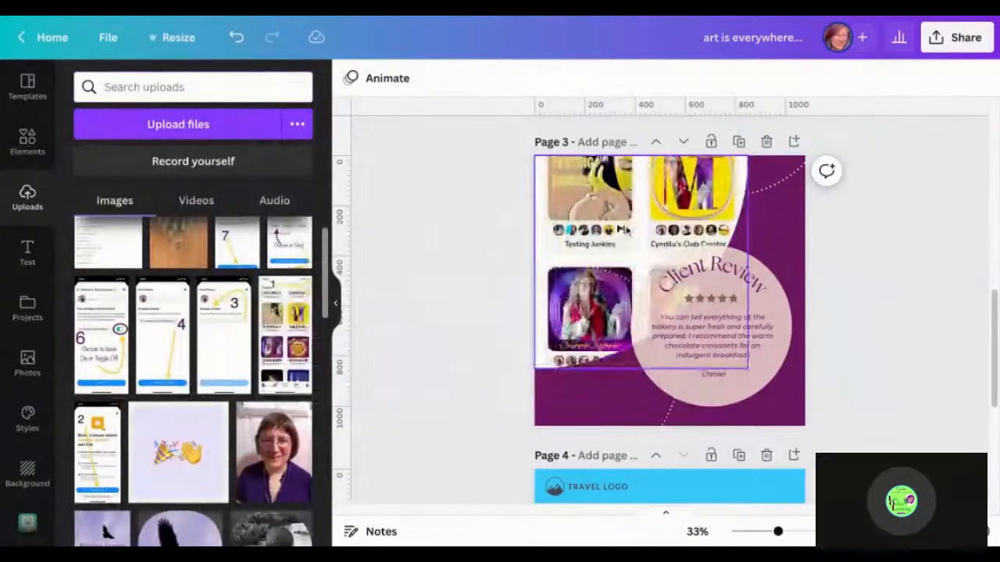
Shift the screenshot upward inside page 3's photo frame so the Clubhouse Mechanics and Sunny Shop tiles sit at its upper edge
{"action": "double_click", "coordinate": [625, 229]}
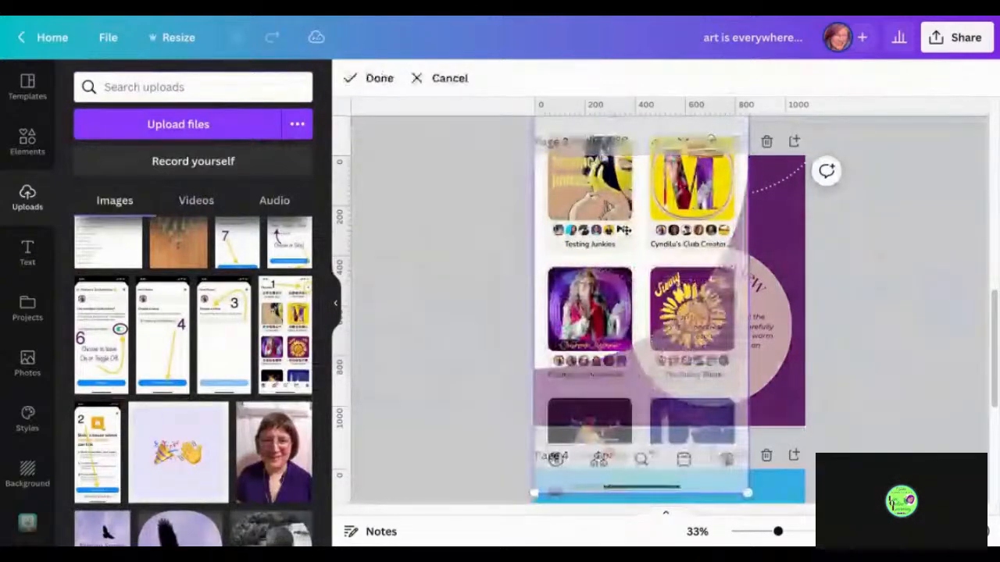
{"action": "left_click_drag", "start_coordinate": [625, 229], "coordinate": [625, 123]}
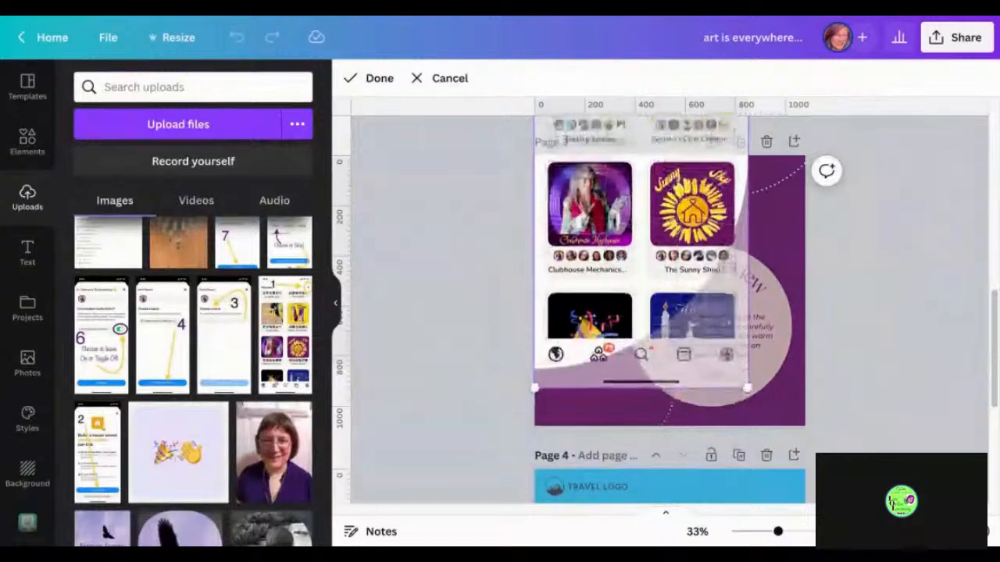
{"action": "left_click", "coordinate": [479, 206]}
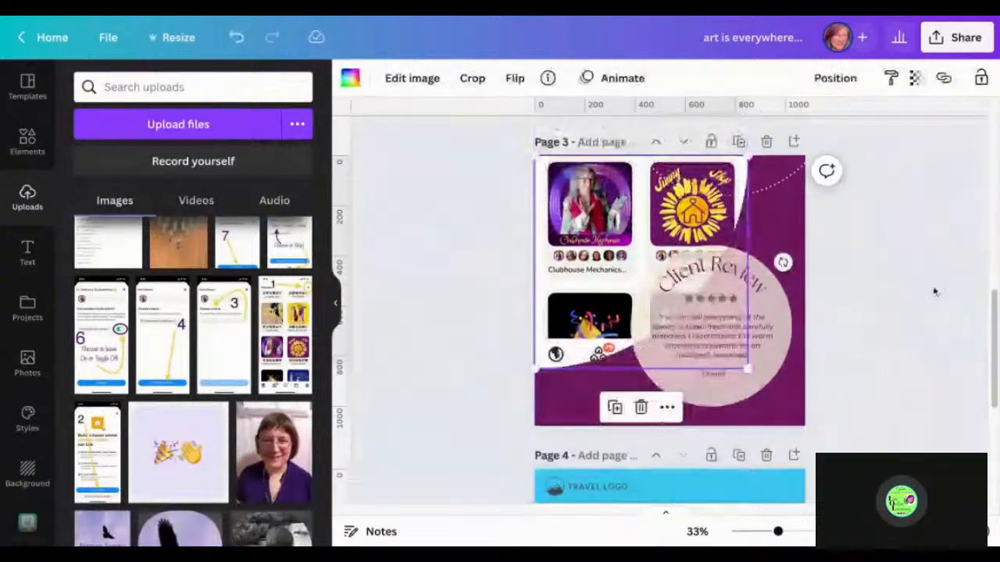
{"action": "left_click", "coordinate": [933, 289]}
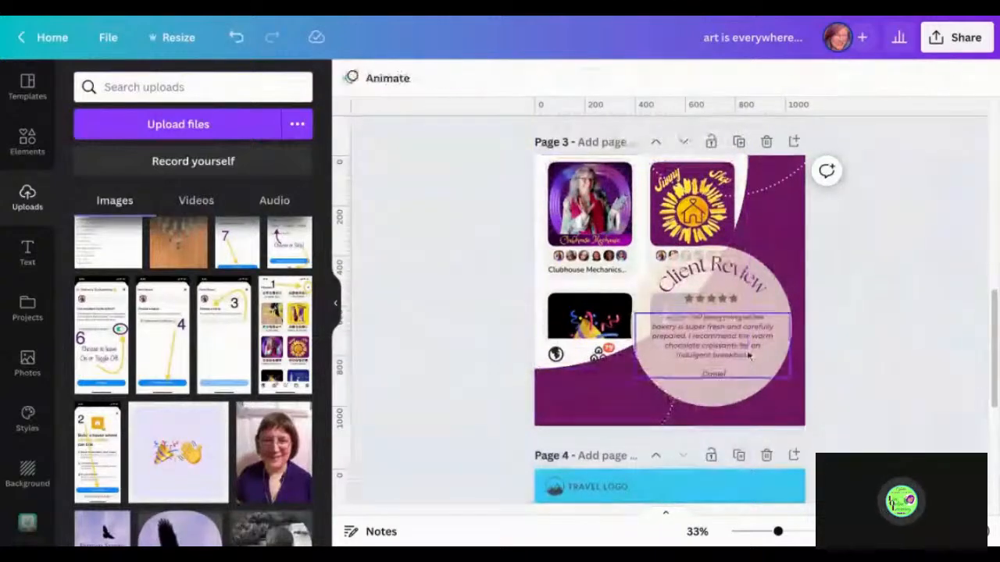
Replace the curved "Client Review" heading on page 3 with "Live On Clubhouse"
{"action": "left_click", "coordinate": [723, 269]}
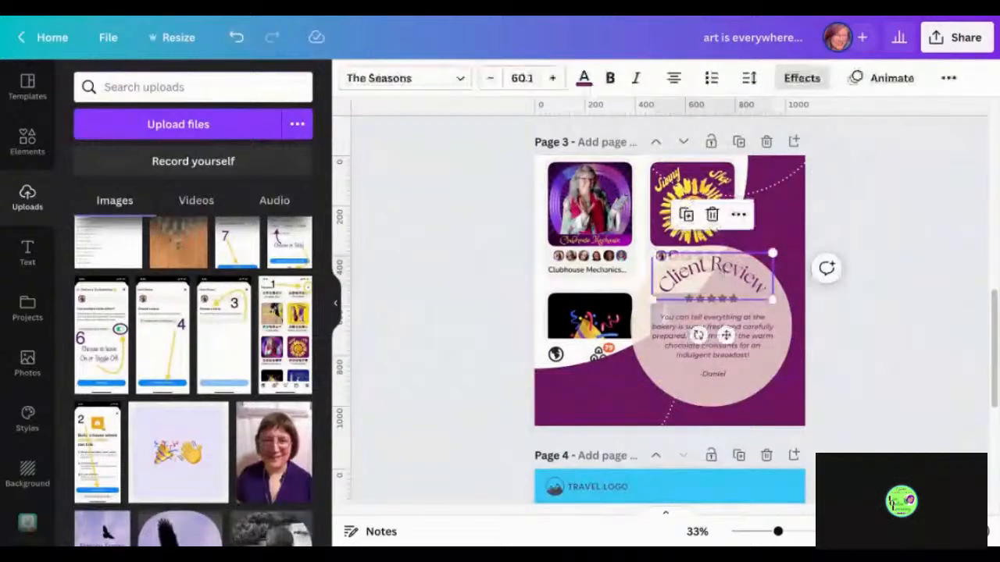
{"action": "key", "text": "Return"}
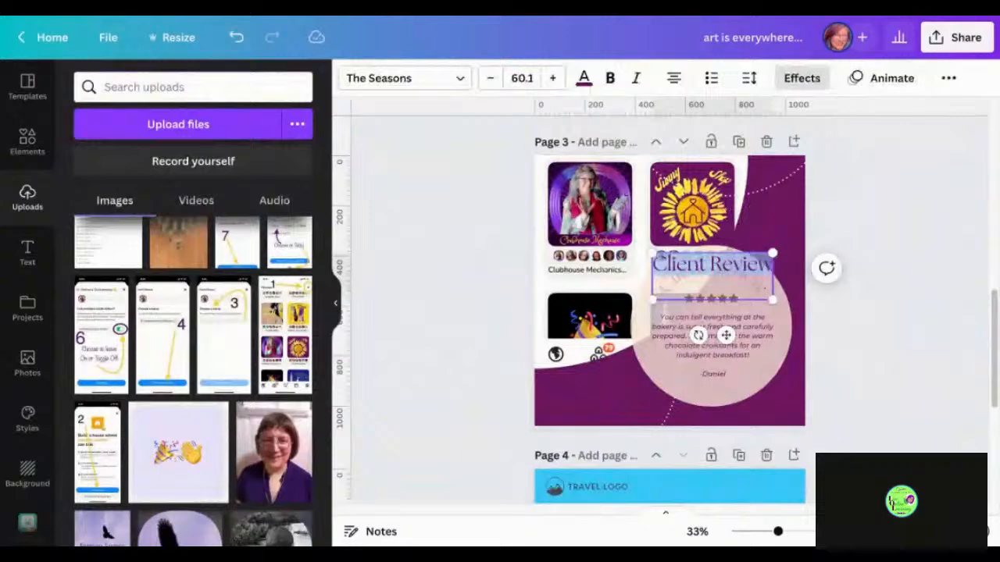
{"action": "type", "text": "Live"}
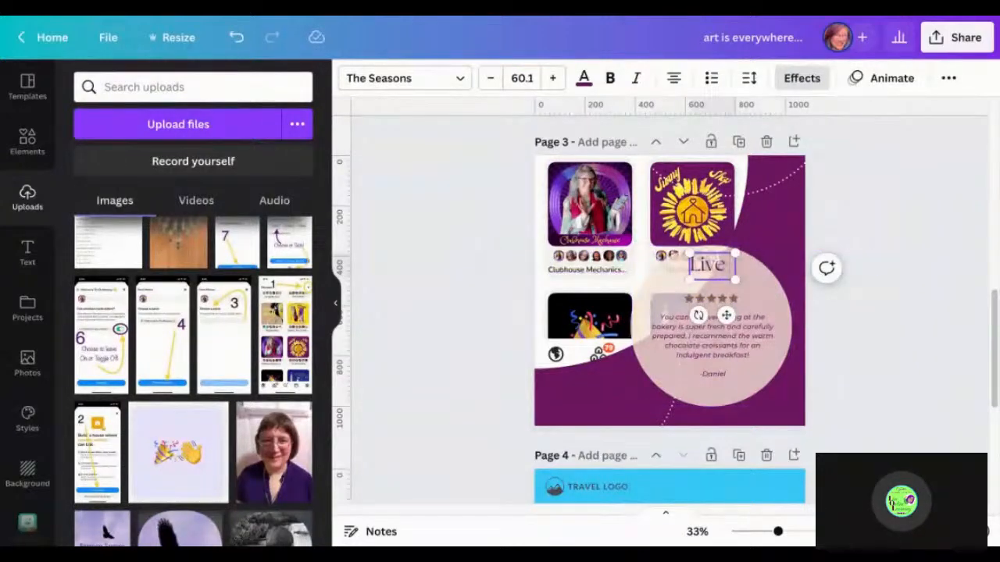
{"action": "type", "text": " On"}
{"action": "type", "text": "C"}
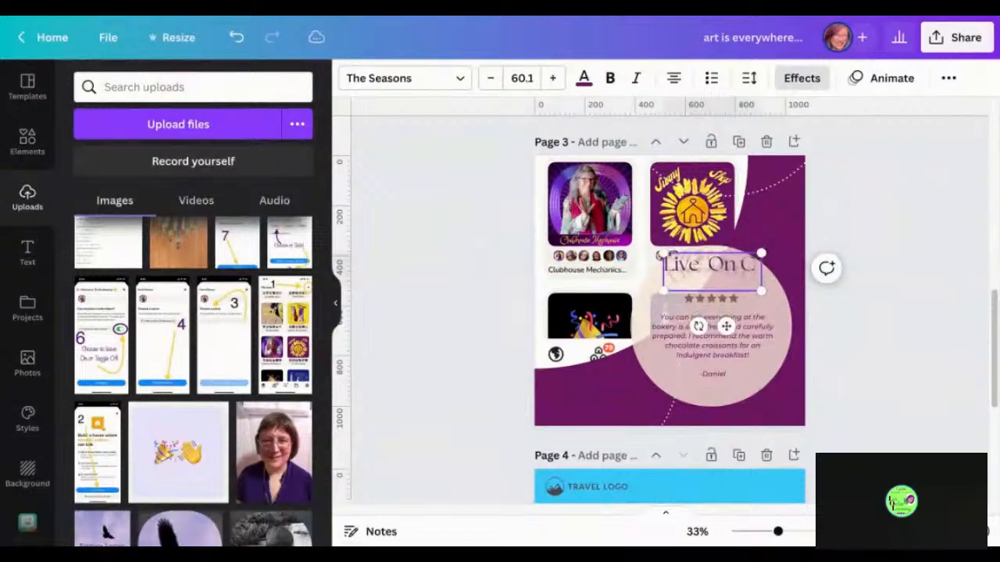
{"action": "type", "text": "lubhou"}
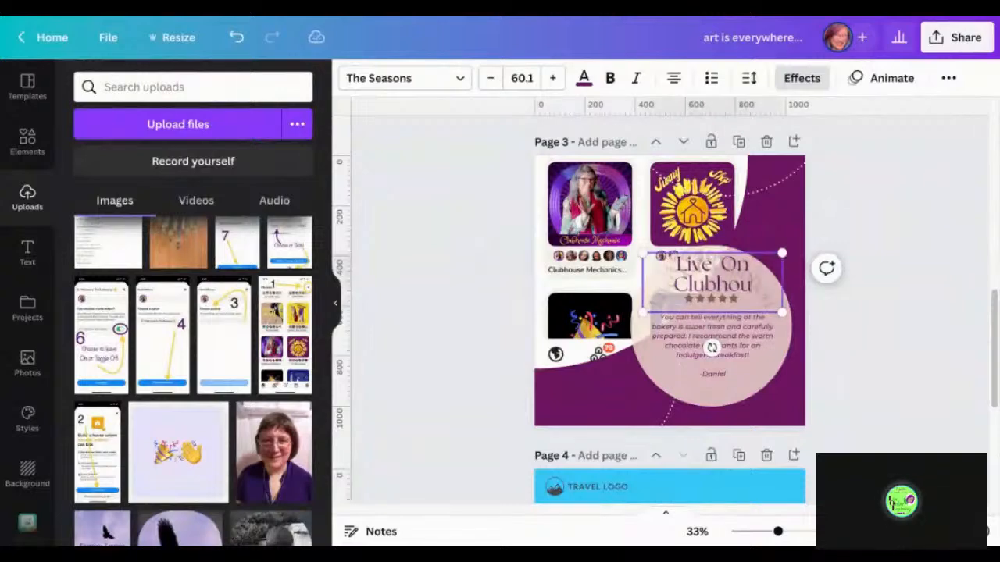
{"action": "type", "text": "se"}
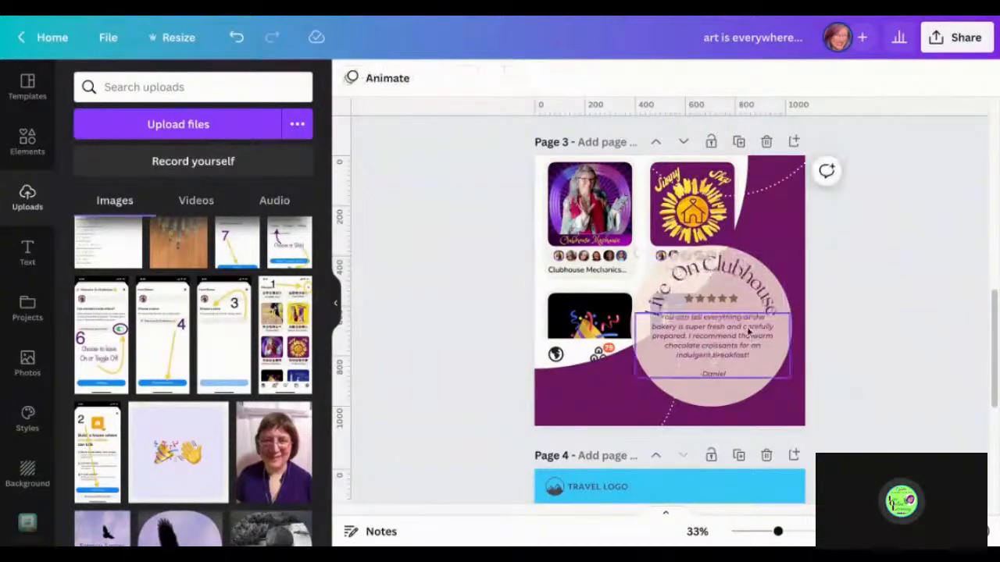
Reduce the curve effect of page 3's "Live On Clubhouse" heading slightly so its arc is flatter and wider over the circle
{"action": "left_click", "coordinate": [739, 300]}
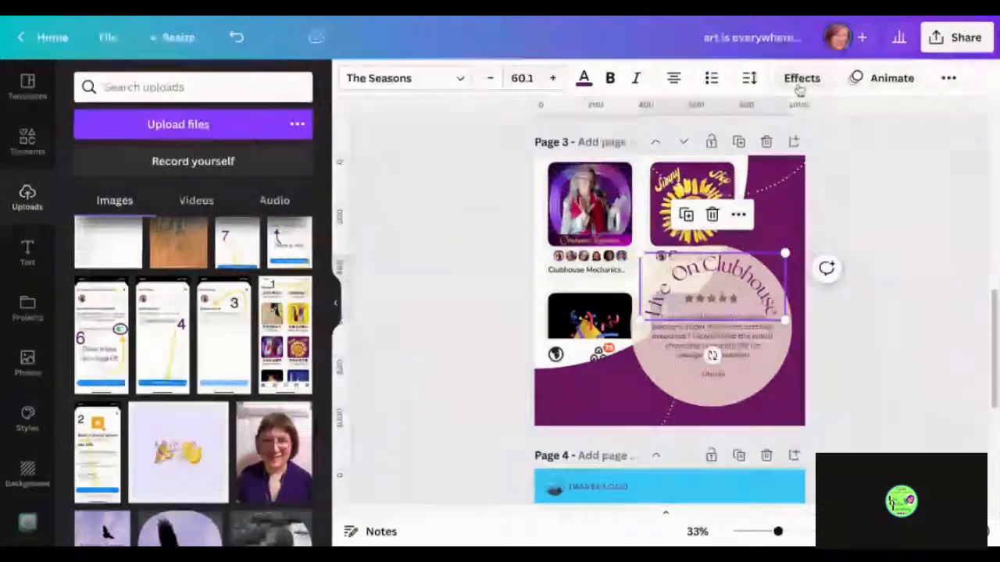
{"action": "left_click", "coordinate": [948, 79]}
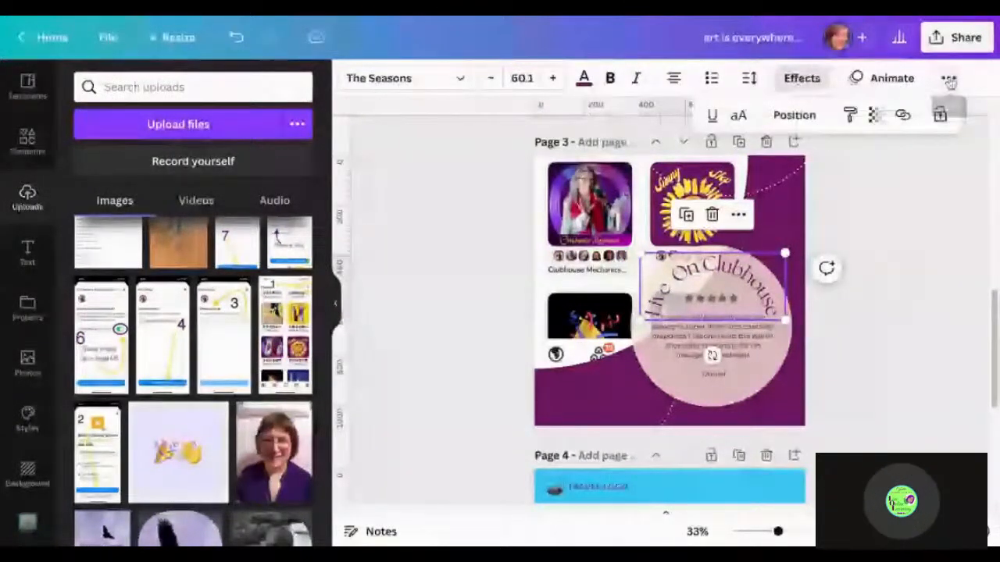
{"action": "left_click", "coordinate": [802, 78]}
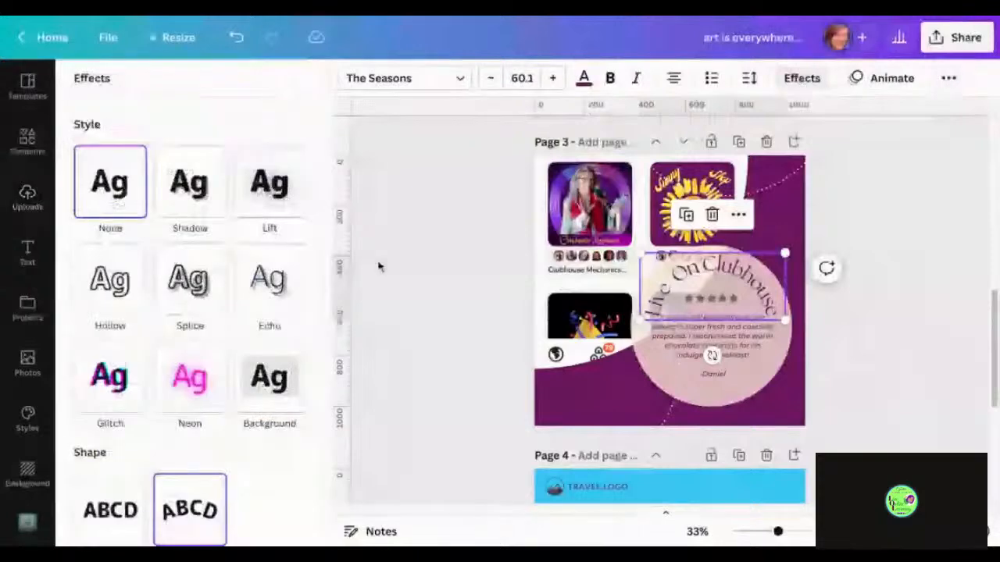
{"action": "scroll", "coordinate": [266, 486], "scroll_direction": "down", "scroll_amount": 1}
{"action": "scroll", "coordinate": [266, 486], "scroll_direction": "down", "scroll_amount": 2}
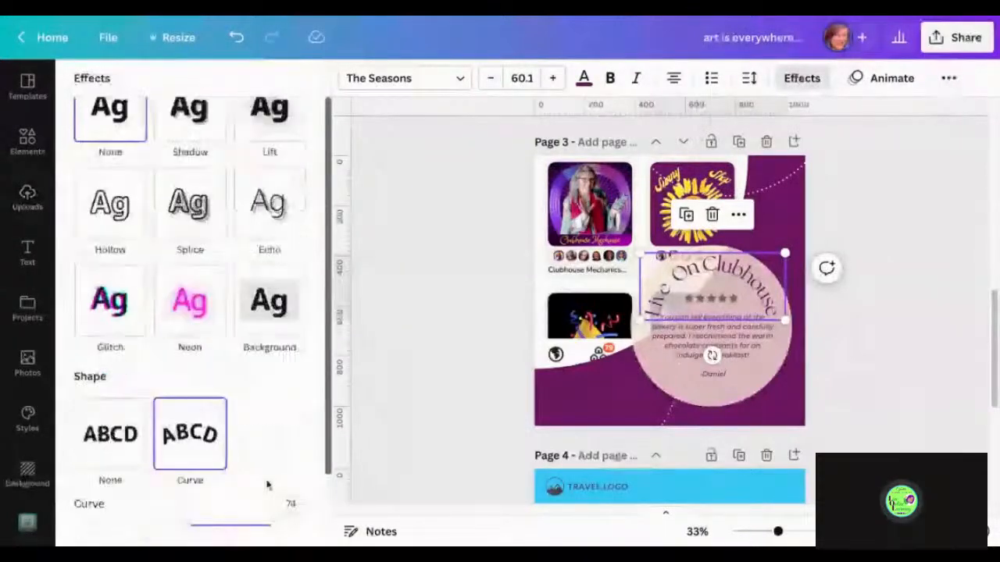
{"action": "scroll", "coordinate": [273, 504], "scroll_direction": "down", "scroll_amount": 1}
{"action": "left_click_drag", "start_coordinate": [279, 522], "coordinate": [269, 517]}
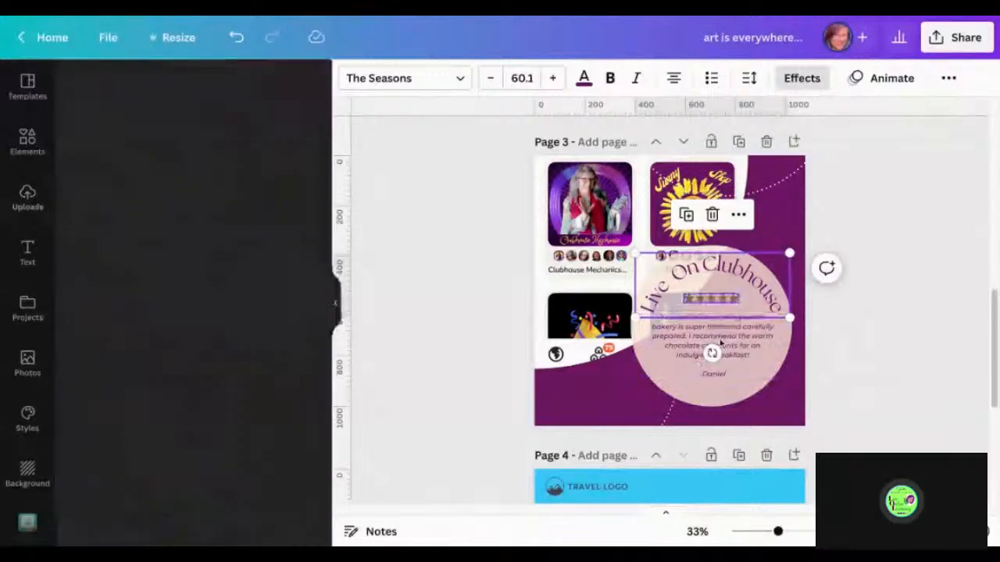
Replace page 3's bakery review text with "So much fun learning and even more fun teaching!" on two lines, signed with the author's full name
{"action": "left_click", "coordinate": [742, 344]}
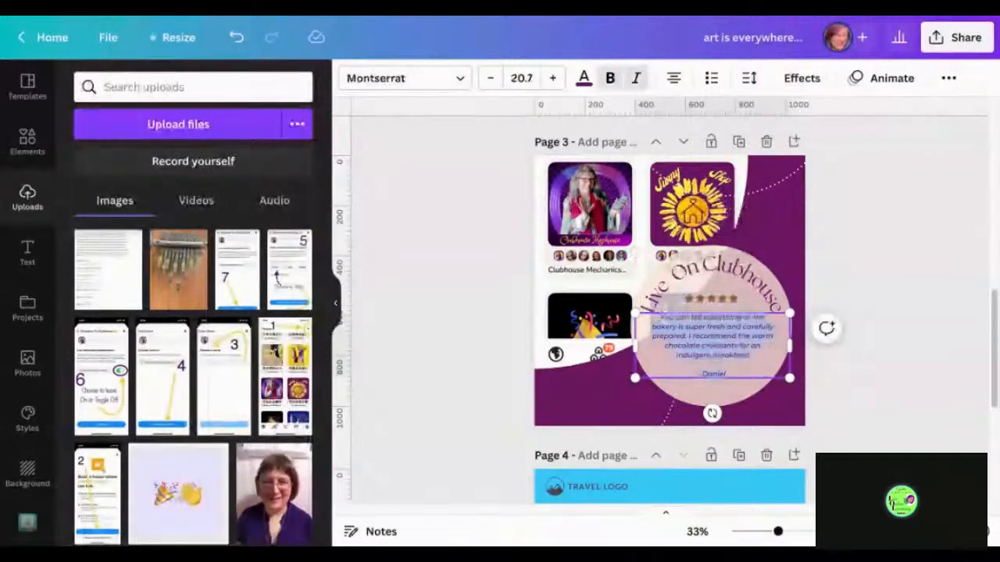
{"action": "type", "text": "So much"}
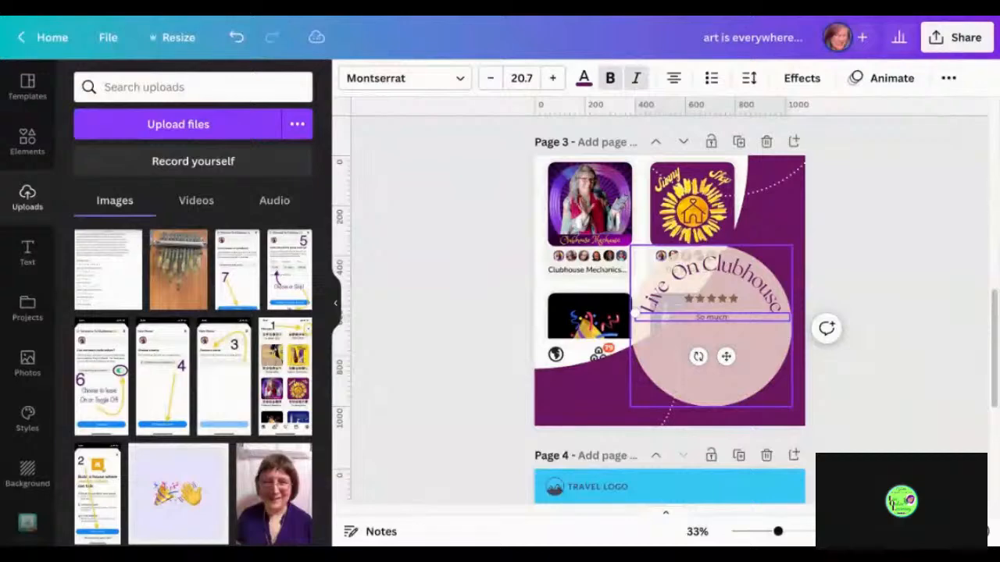
{"action": "type", "text": " fun learning"}
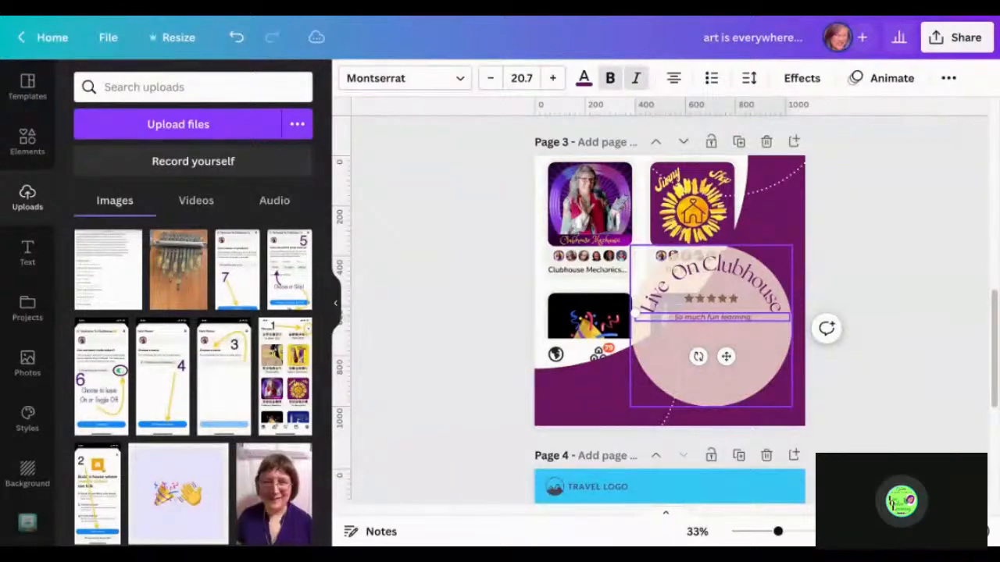
{"action": "type", "text": " and"}
{"action": "key", "text": "Return"}
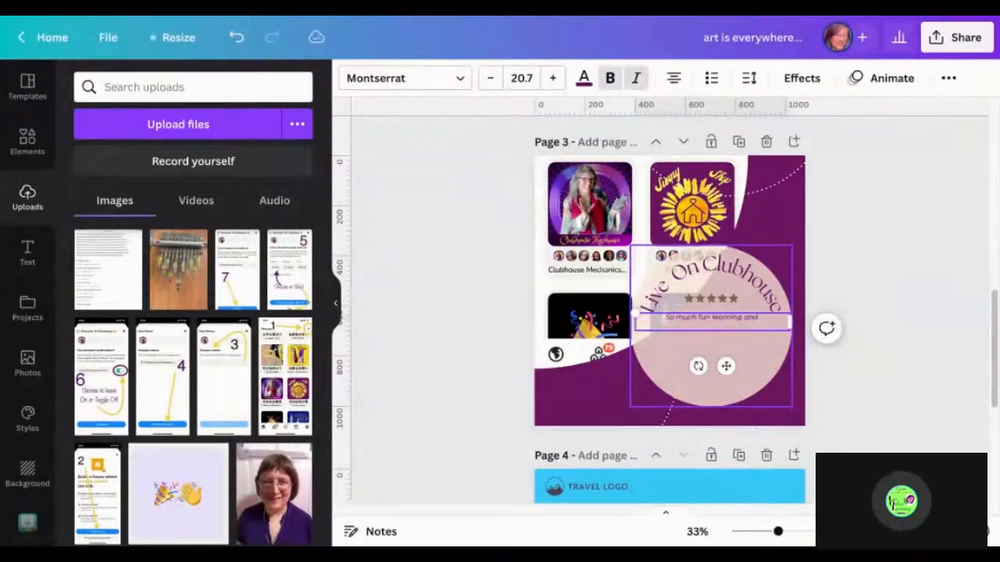
{"action": "type", "text": "even more"}
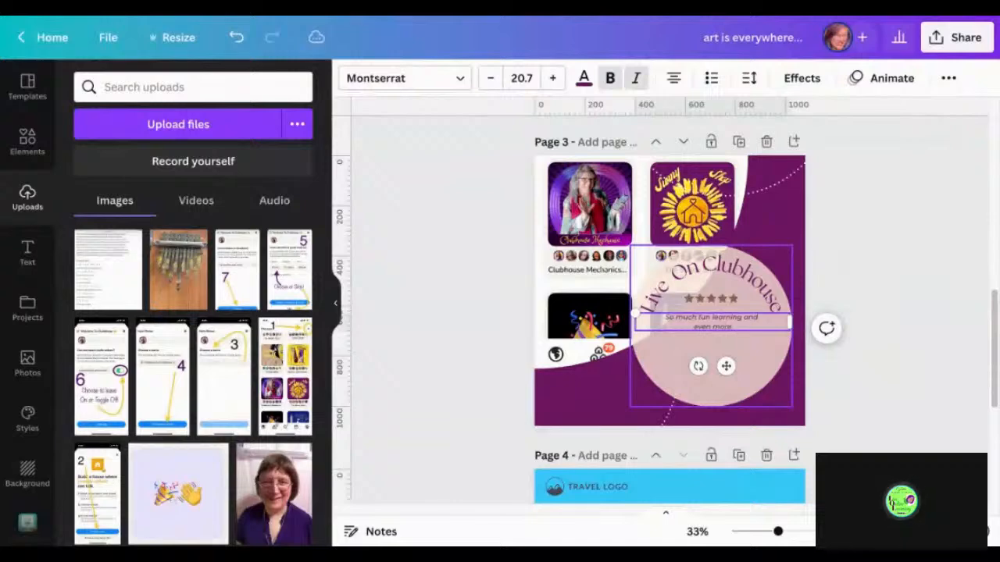
{"action": "type", "text": " fun teaching!"}
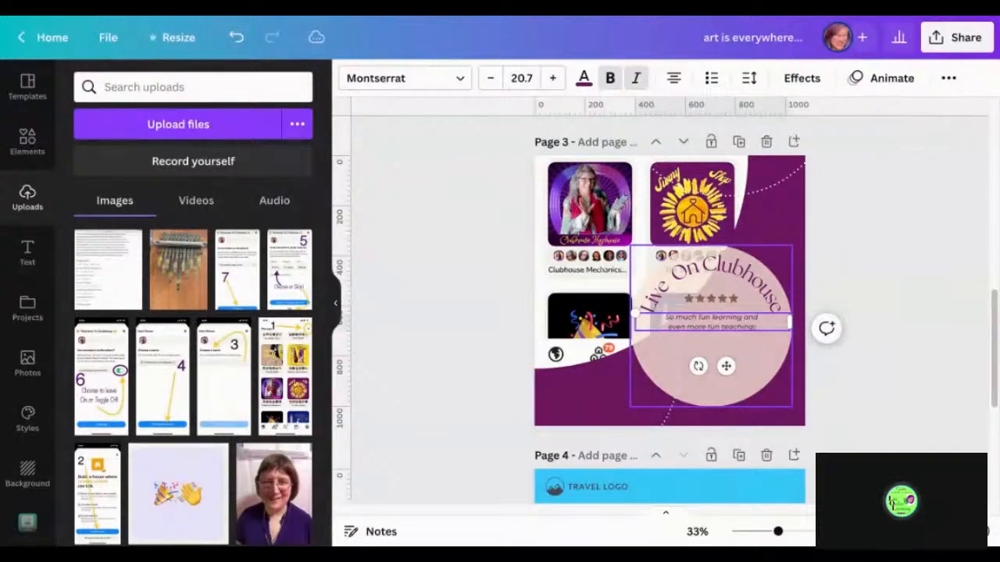
{"action": "key", "text": "Escape"}
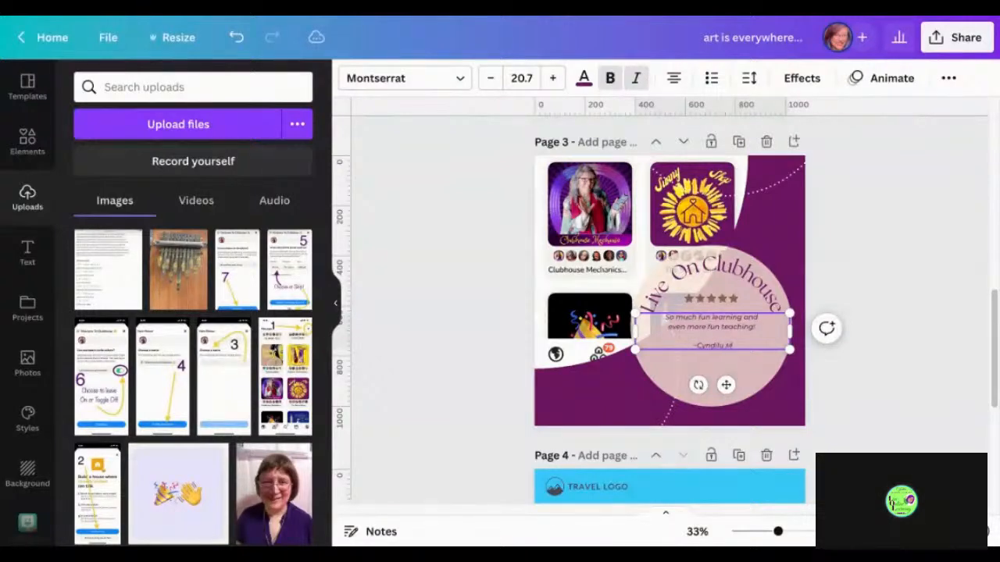
Below the signature on page 3, add the lines "That's ME the creator...", "Join us weekly as we create" and "TOGETHER!!!"
{"action": "key", "text": "Return"}
{"action": "type", "text": "Tha"}
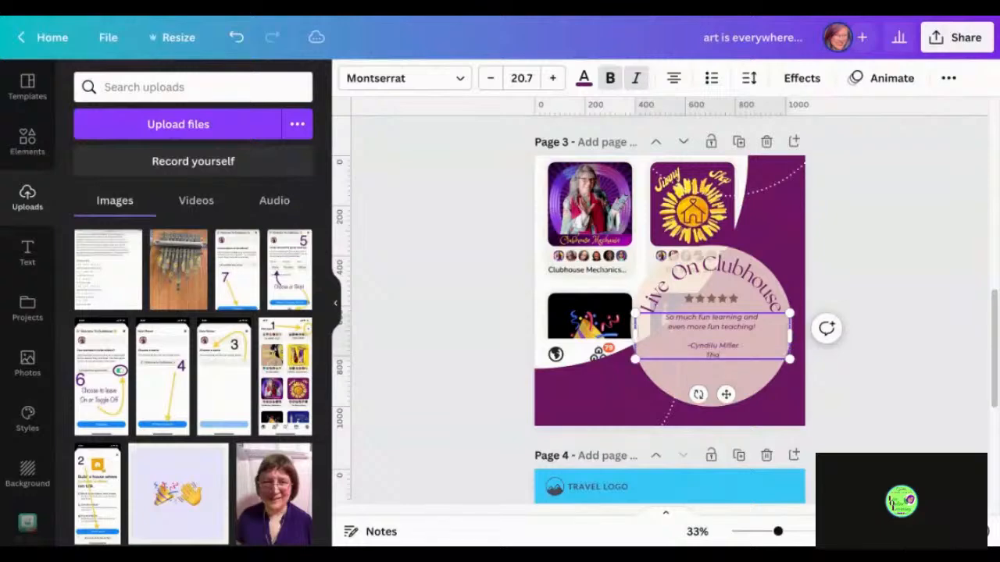
{"action": "type", "text": "t's ME! the creator."}
{"action": "key", "text": "Return"}
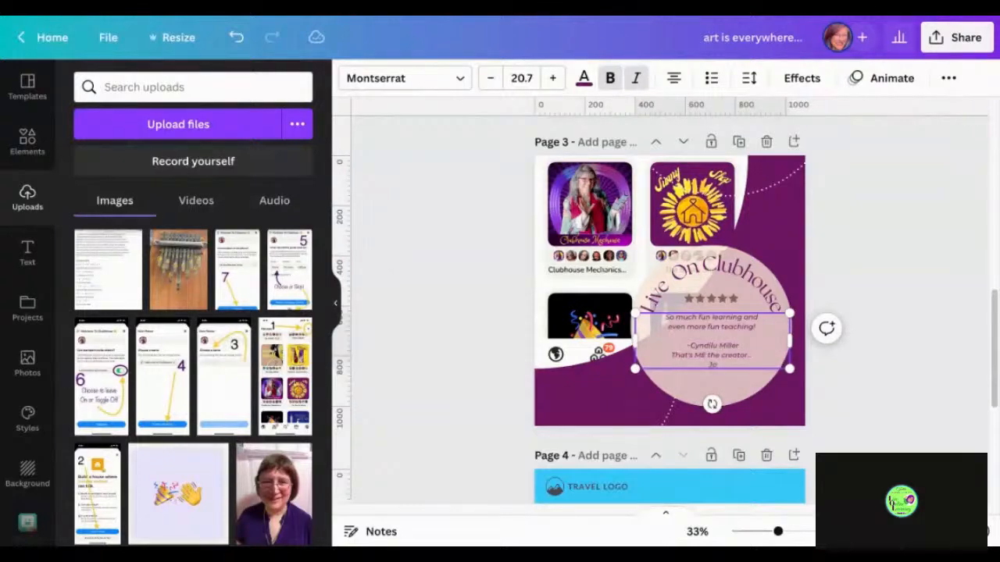
{"action": "type", "text": "Join us weekly"}
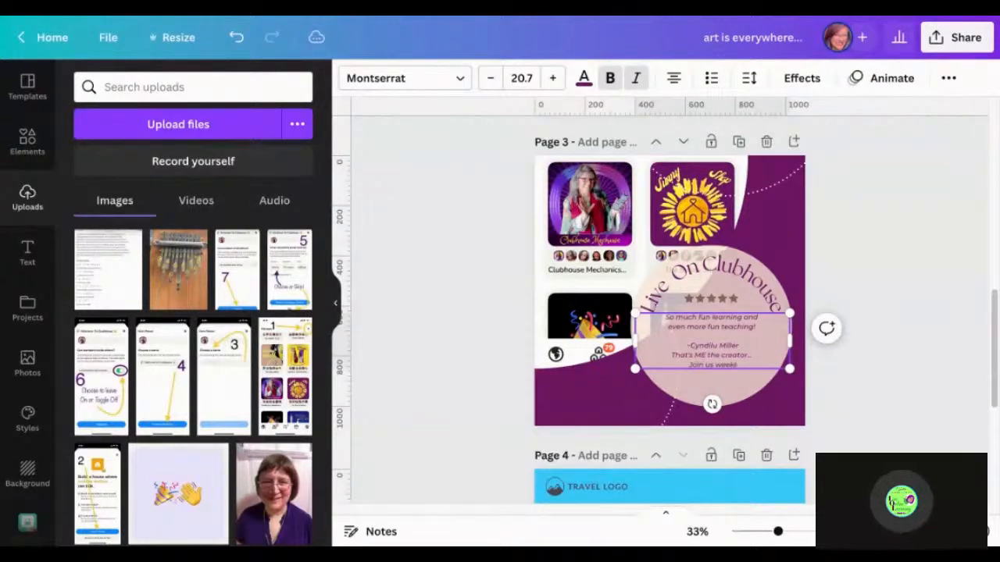
{"action": "type", "text": " as we cre"}
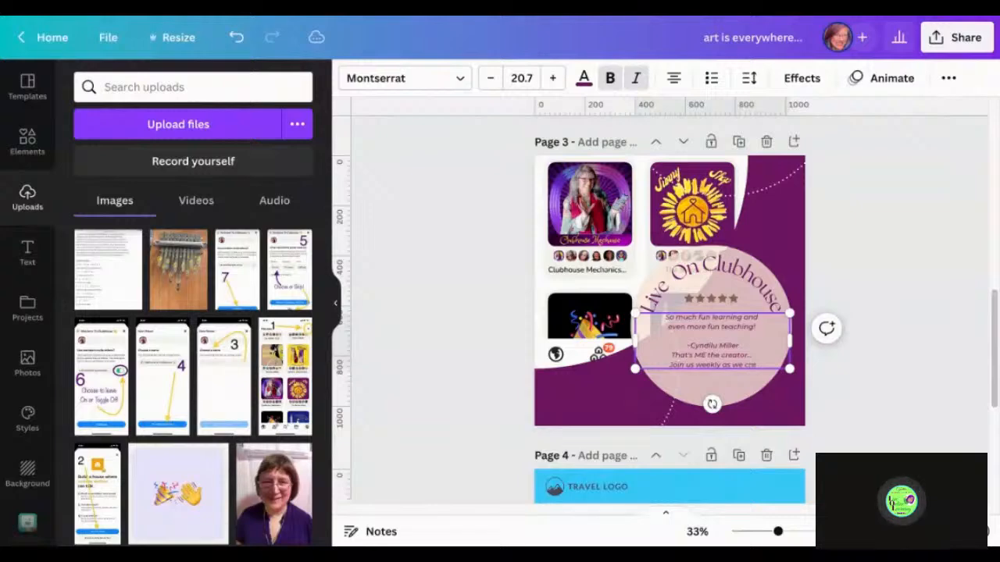
{"action": "type", "text": "ate"}
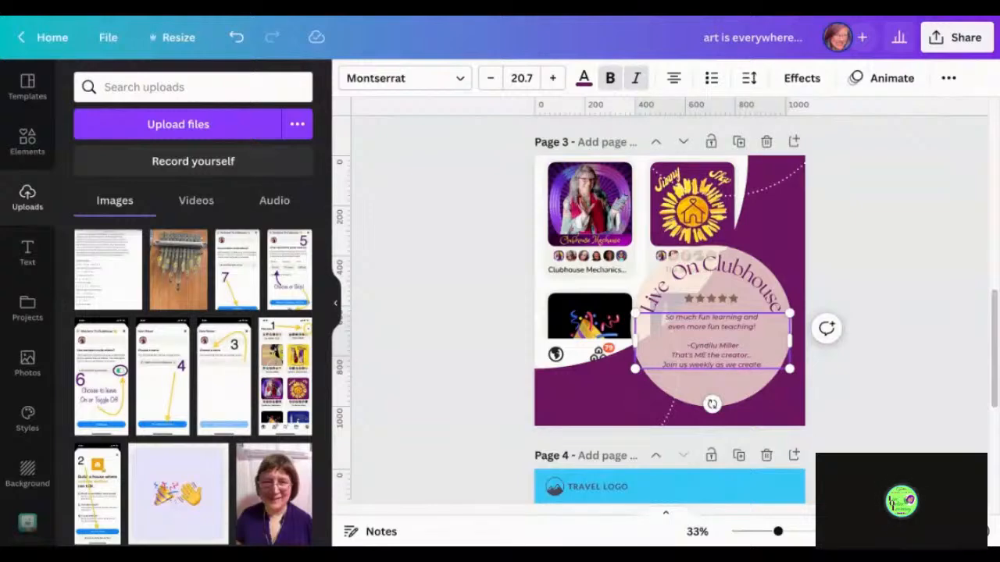
{"action": "key", "text": "Return"}
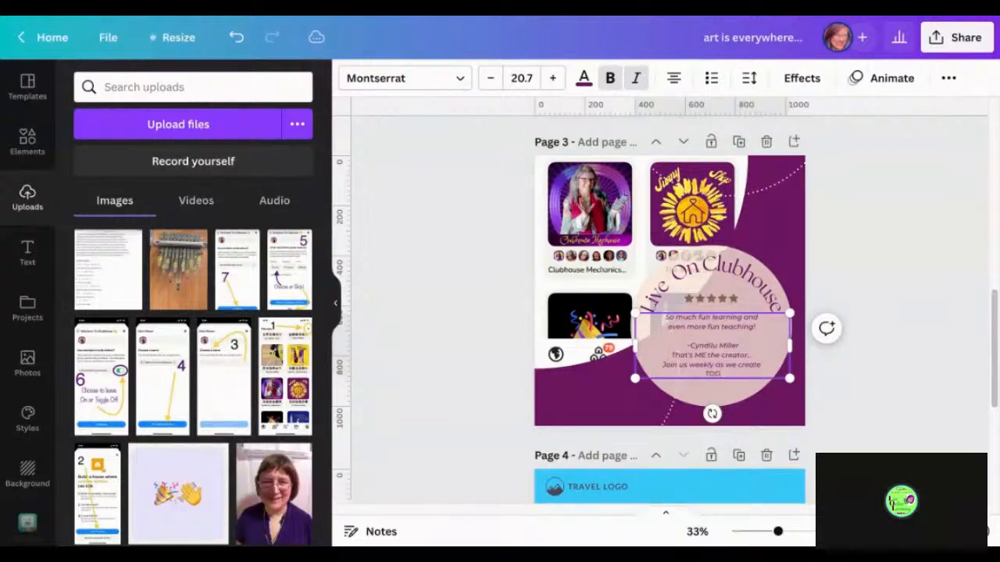
{"action": "type", "text": "TOGETHER!!!"}
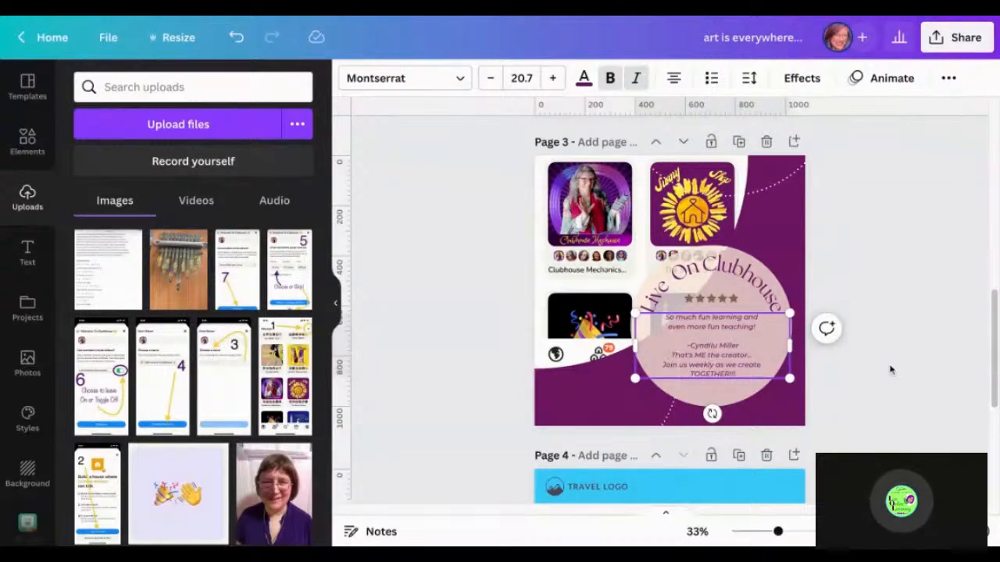
{"action": "left_click", "coordinate": [853, 395]}
Change the "LET'S TRAVEL" heading on page 4 to "LET'S GO!"
{"action": "scroll", "coordinate": [853, 395], "scroll_direction": "down", "scroll_amount": 2}
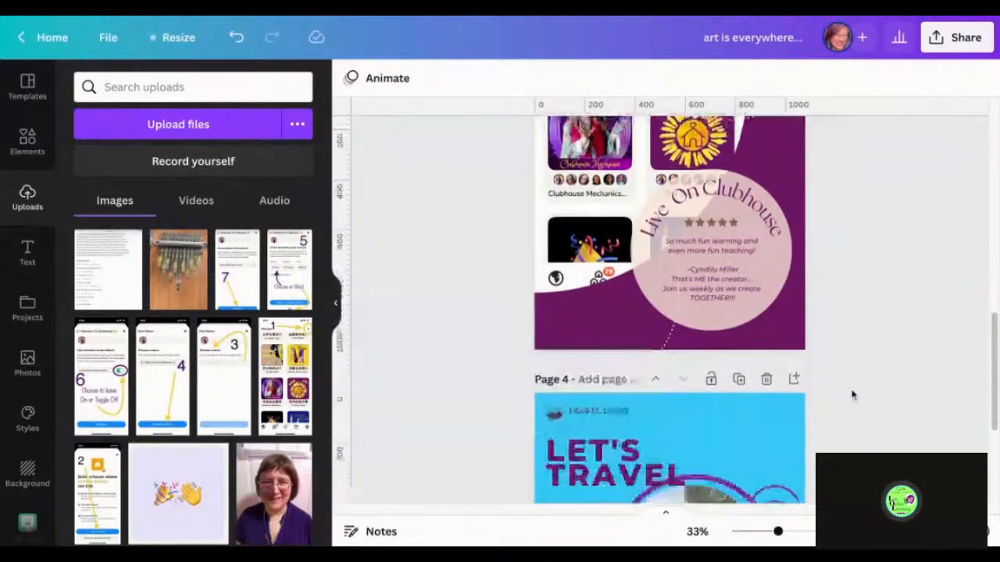
{"action": "scroll", "coordinate": [853, 395], "scroll_direction": "down", "scroll_amount": 3}
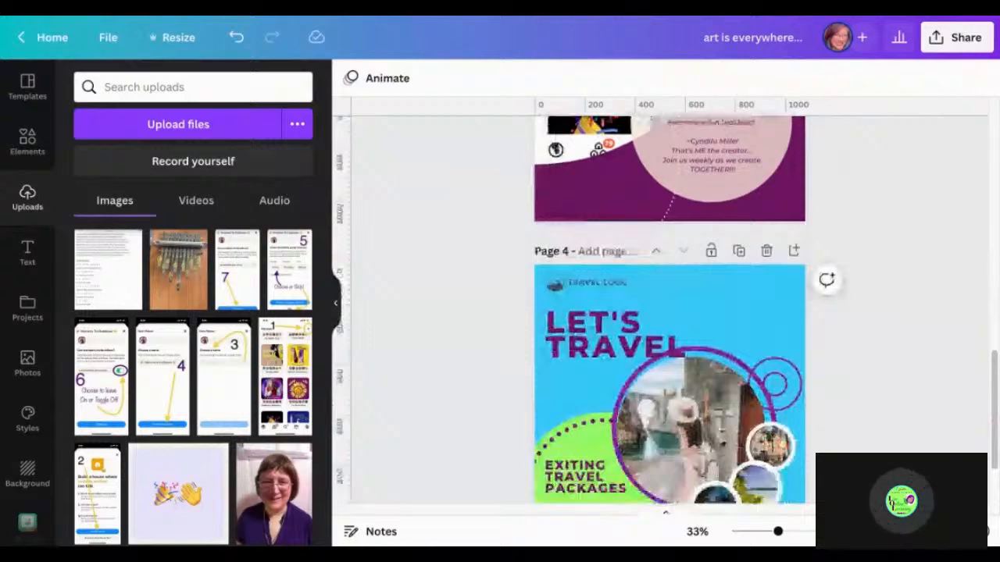
{"action": "scroll", "coordinate": [611, 310], "scroll_direction": "down", "scroll_amount": 1}
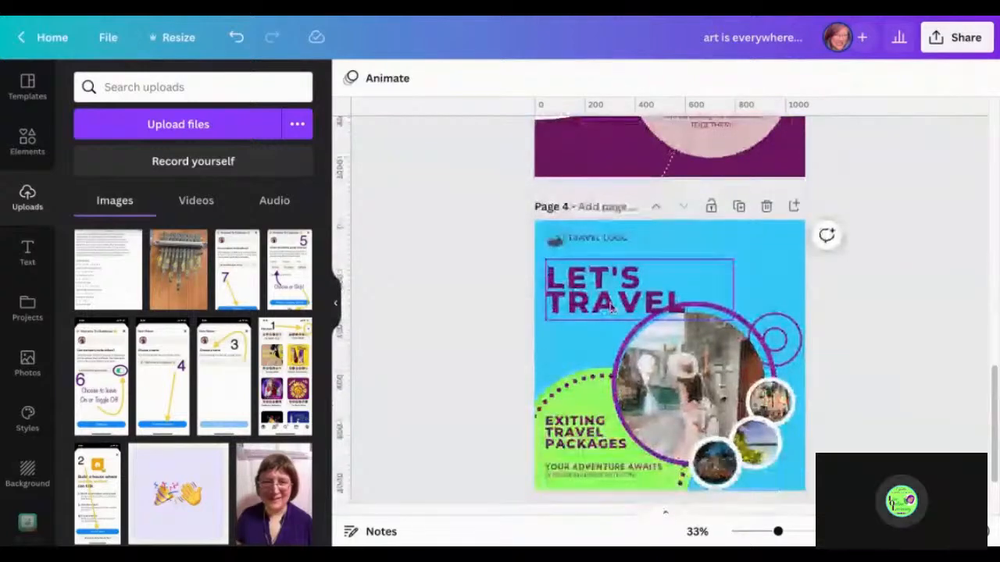
{"action": "double_click", "coordinate": [612, 309]}
{"action": "type", "text": "GO!"}
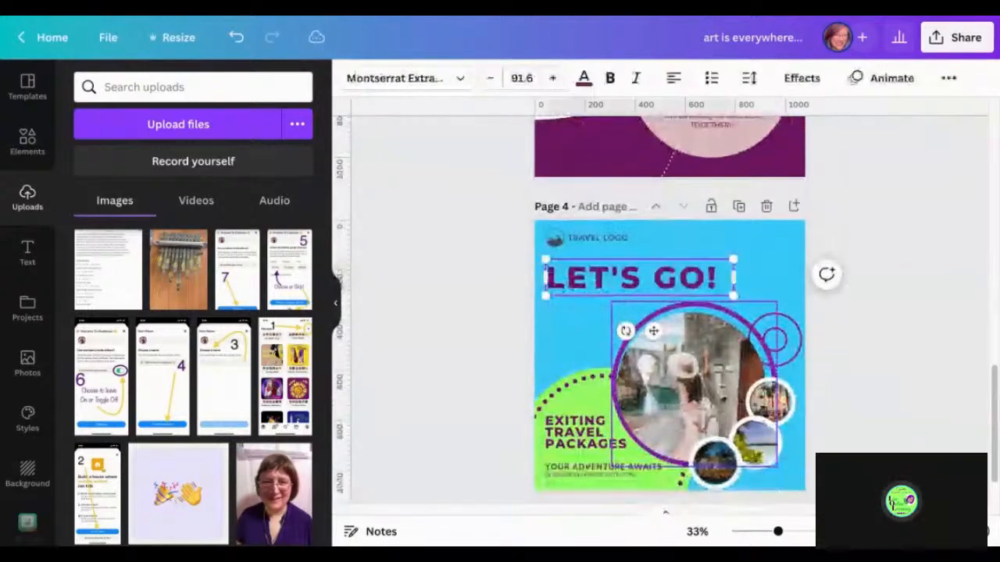
{"action": "left_click", "coordinate": [909, 408]}
Replace the "EXITING TRAVEL PACKAGES" text in page 4's green circle with "NEW IDEAS EVERY WEEK!", breaking the line after "IDEAS"
{"action": "scroll", "coordinate": [908, 408], "scroll_direction": "down", "scroll_amount": 1}
{"action": "left_click", "coordinate": [593, 383]}
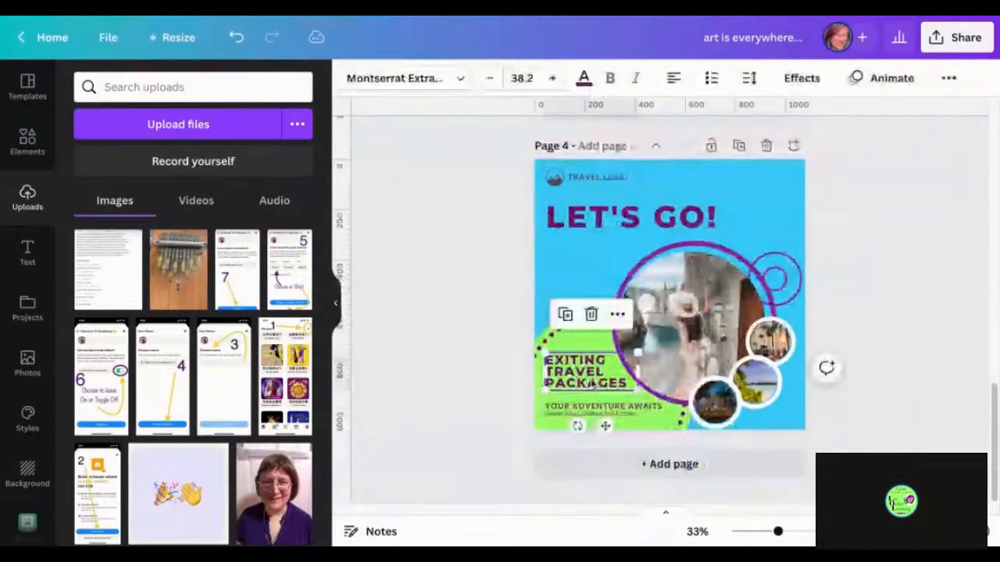
{"action": "type", "text": "N"}
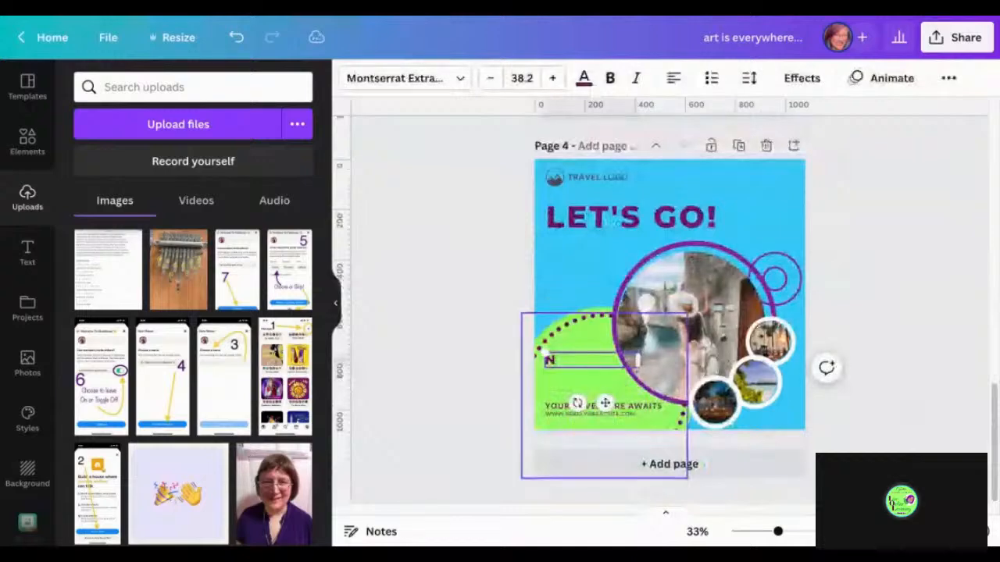
{"action": "type", "text": "EW"}
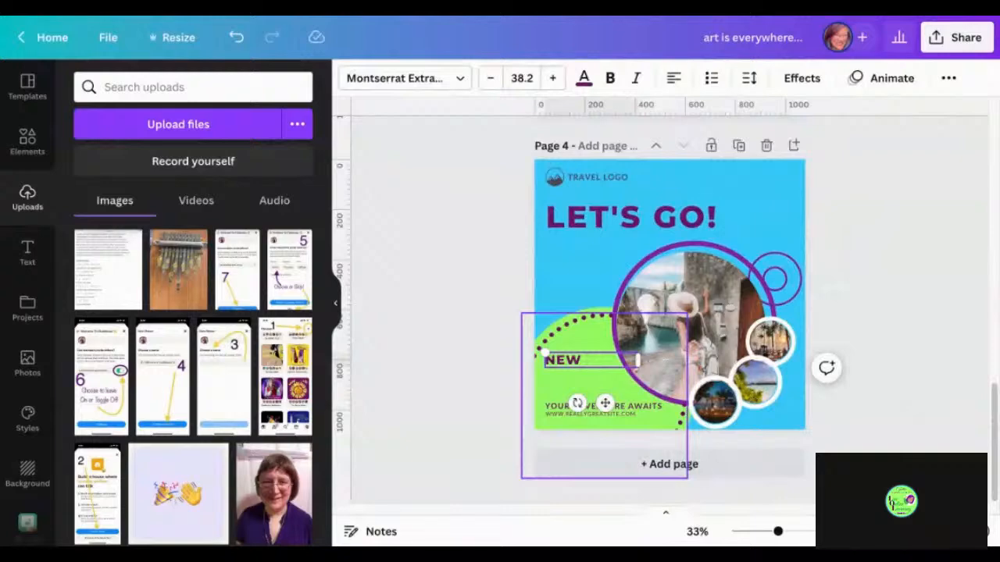
{"action": "type", "text": "ID"}
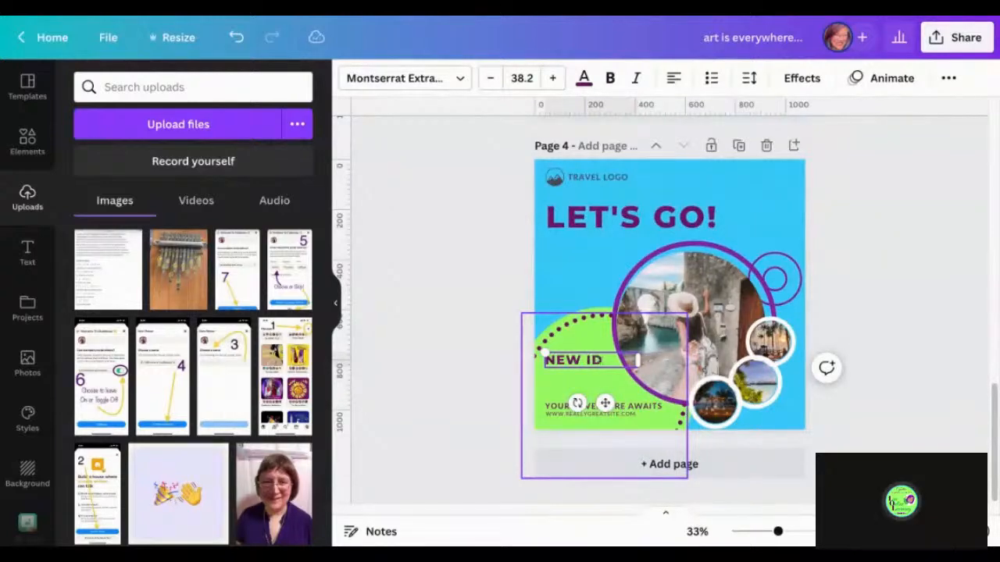
{"action": "type", "text": "EAS"}
{"action": "key", "text": "Return"}
{"action": "type", "text": "E"}
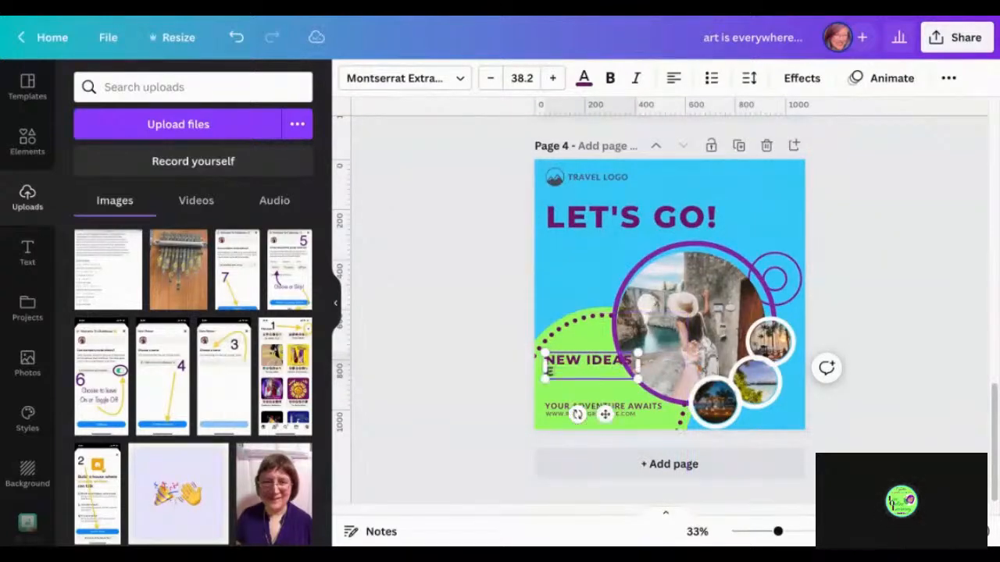
{"action": "type", "text": "VERY WEEK!"}
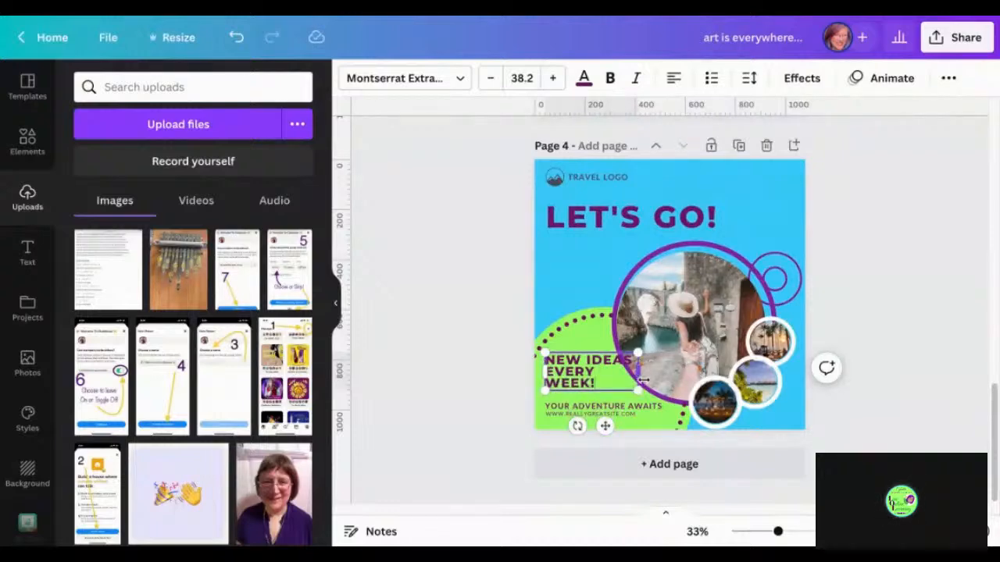
Narrow the "NEW IDEAS EVERY WEEK!" text box so it wraps onto four lines and shift it slightly inside the green circle
{"action": "left_click_drag", "start_coordinate": [643, 377], "coordinate": [628, 377]}
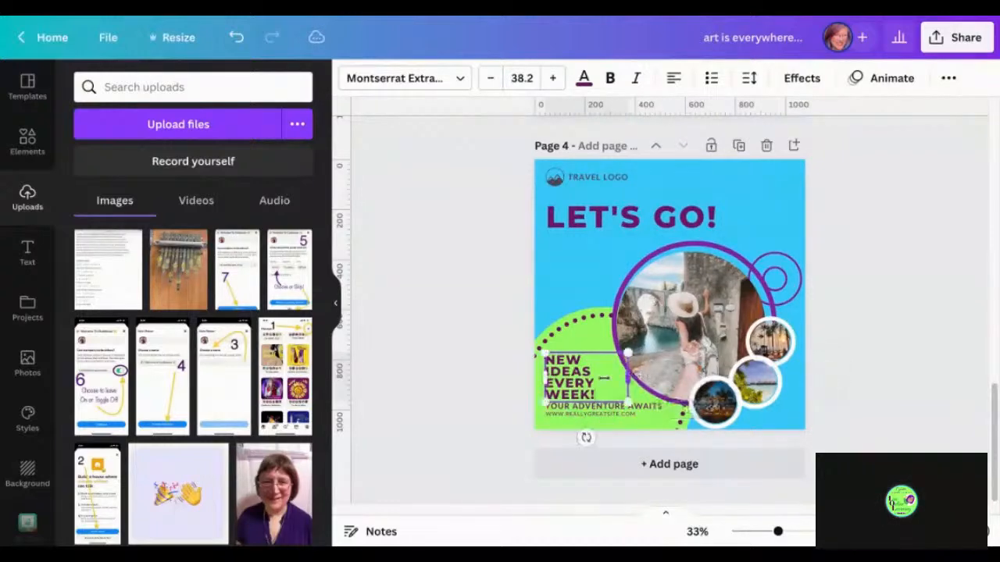
{"action": "mouse_move", "coordinate": [591, 406]}
{"action": "left_mouse_down"}
{"action": "mouse_move", "coordinate": [601, 399]}
{"action": "mouse_move", "coordinate": [593, 409]}
{"action": "left_mouse_up"}
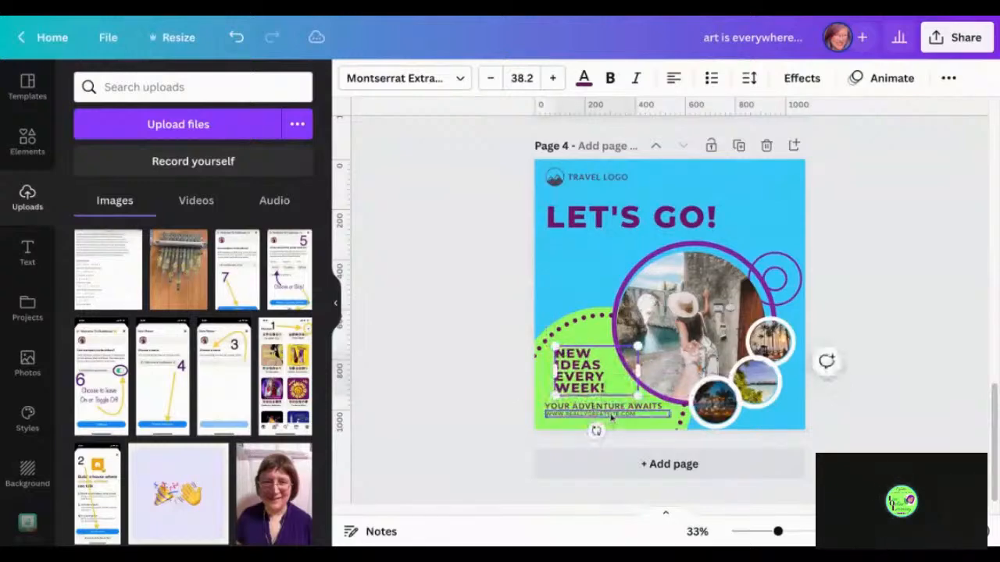
Delete the website line and the "YOUR ADVENTURE AWAITS" line from page 4's green circle
{"action": "left_click", "coordinate": [611, 415]}
{"action": "key", "text": "Delete"}
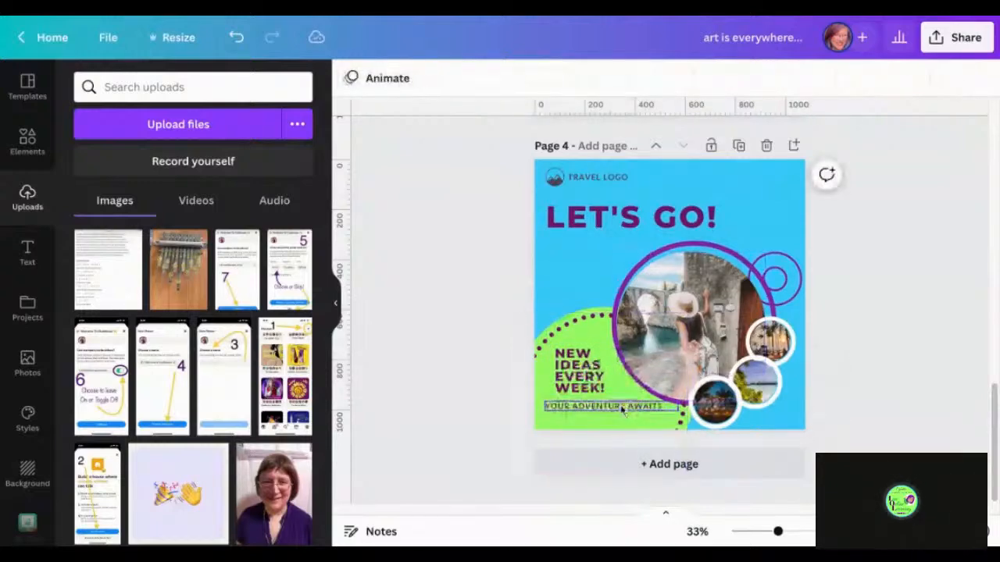
{"action": "left_click", "coordinate": [621, 411]}
{"action": "key", "text": "Delete"}
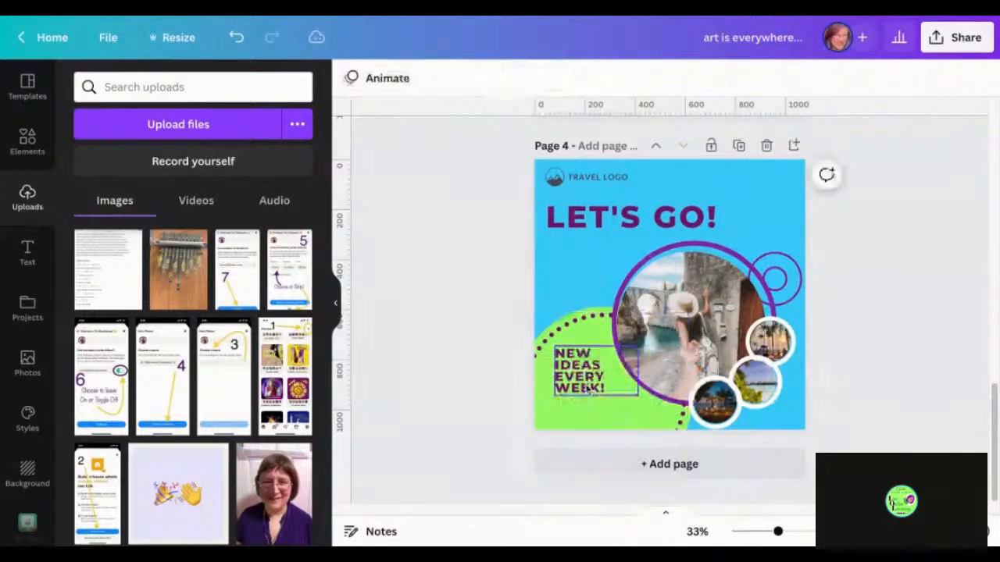
Enlarge the "NEW IDEAS EVERY WEEK!" text to font size 52.9 to fill the green circle
{"action": "left_click", "coordinate": [589, 392]}
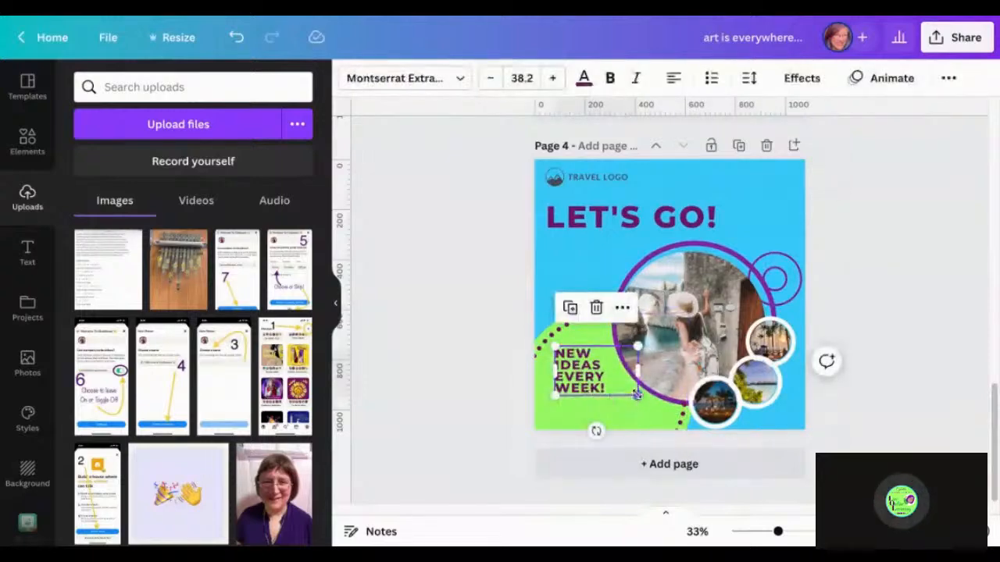
{"action": "left_click_drag", "start_coordinate": [638, 395], "coordinate": [670, 416]}
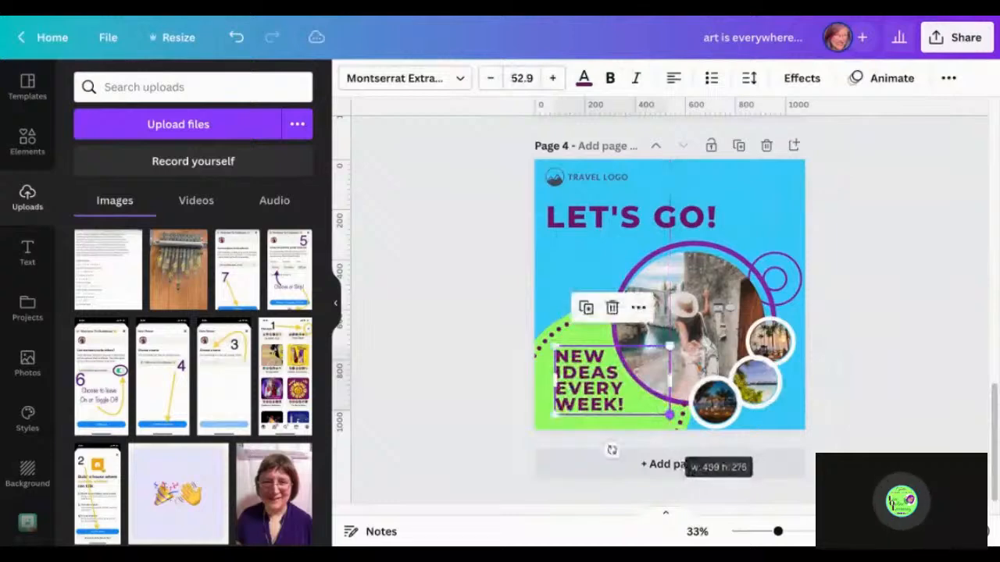
{"action": "left_click", "coordinate": [916, 257]}
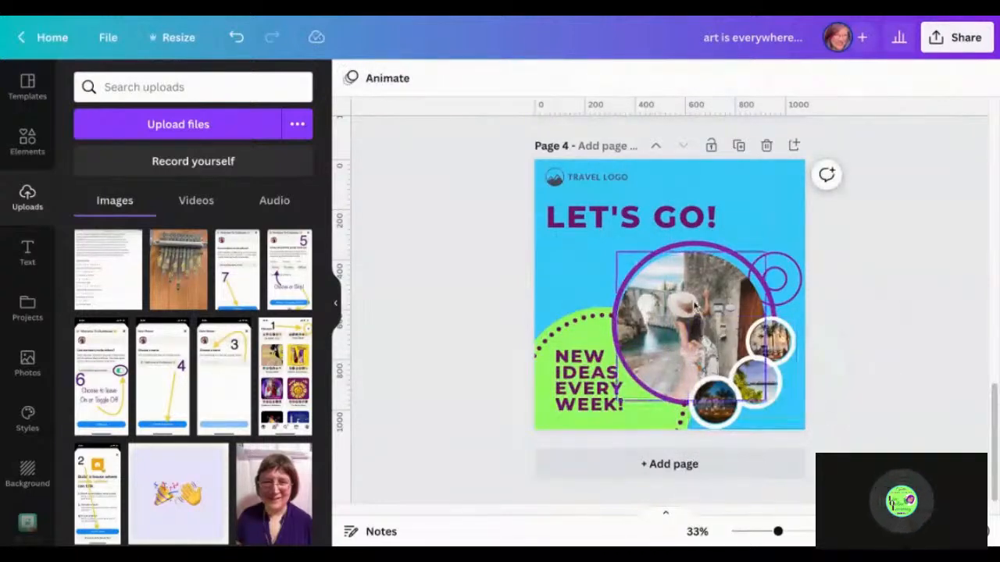
Replace the travel photo in page 4's large circle with the uploaded purple mandala "beBOLDyou Coloring" image
{"action": "left_click", "coordinate": [694, 307]}
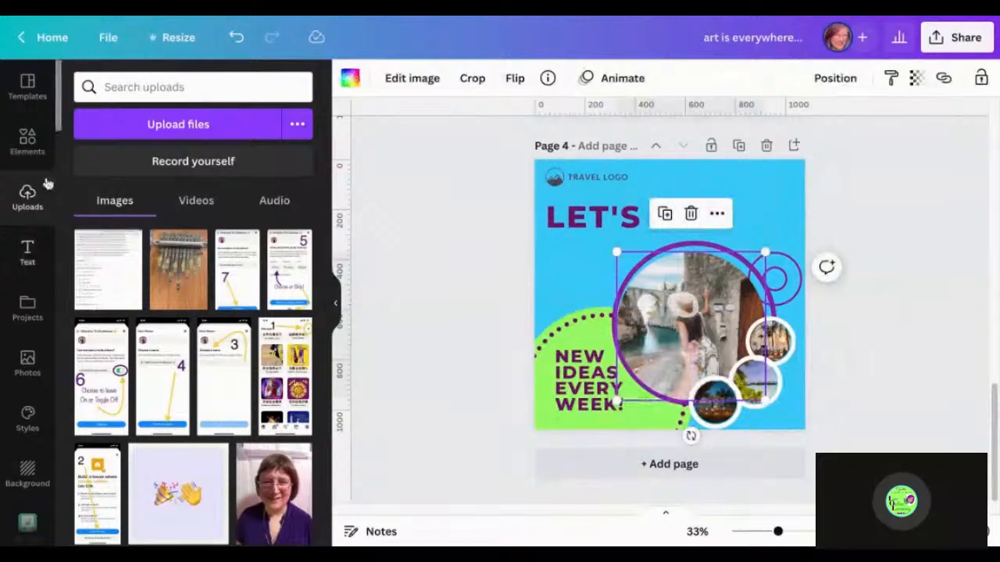
{"action": "scroll", "coordinate": [165, 336], "scroll_direction": "down", "scroll_amount": 1}
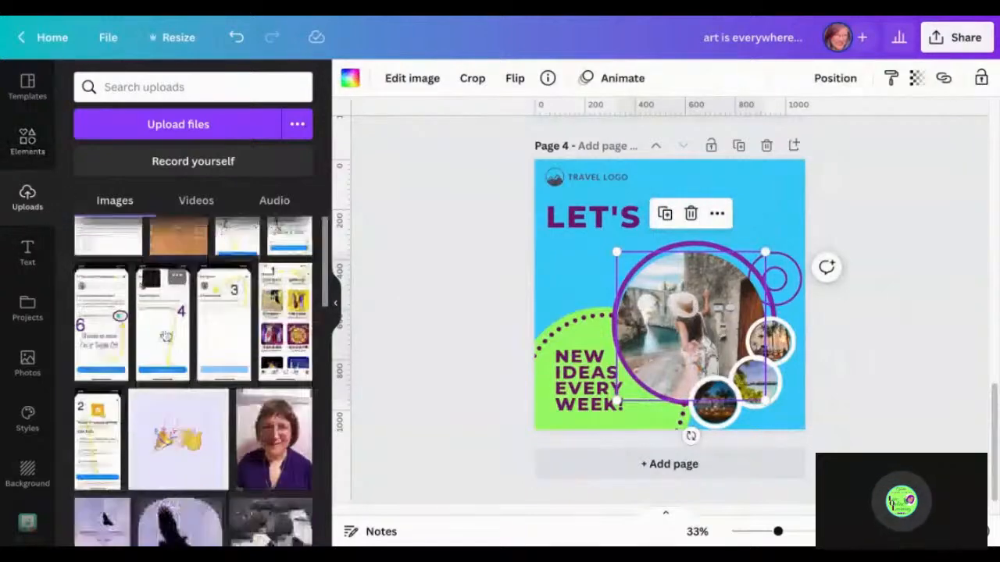
{"action": "scroll", "coordinate": [167, 335], "scroll_direction": "down", "scroll_amount": 5}
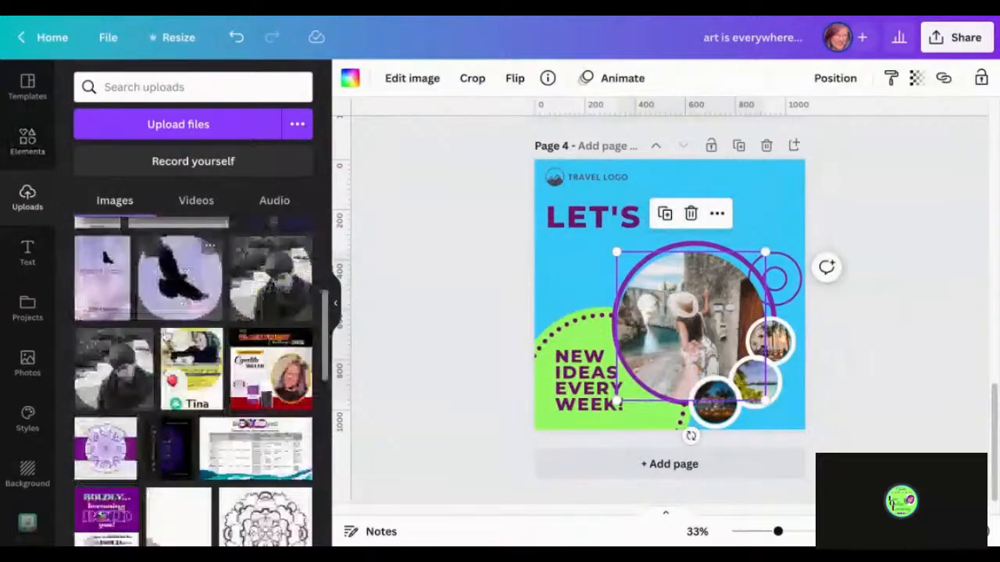
{"action": "scroll", "coordinate": [194, 381], "scroll_direction": "down", "scroll_amount": 3}
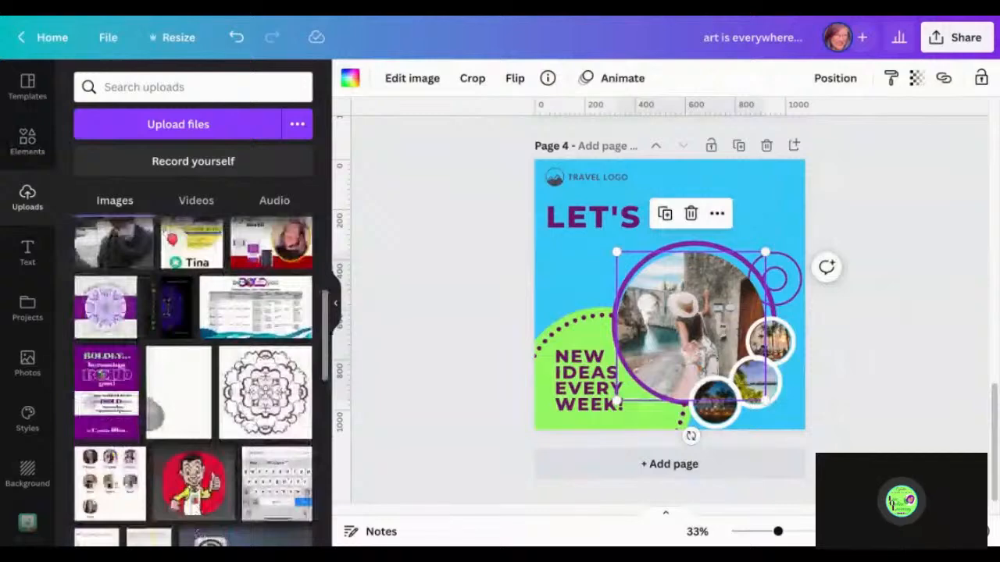
{"action": "scroll", "coordinate": [194, 367], "scroll_direction": "down", "scroll_amount": 1}
{"action": "scroll", "coordinate": [195, 380], "scroll_direction": "up", "scroll_amount": 1}
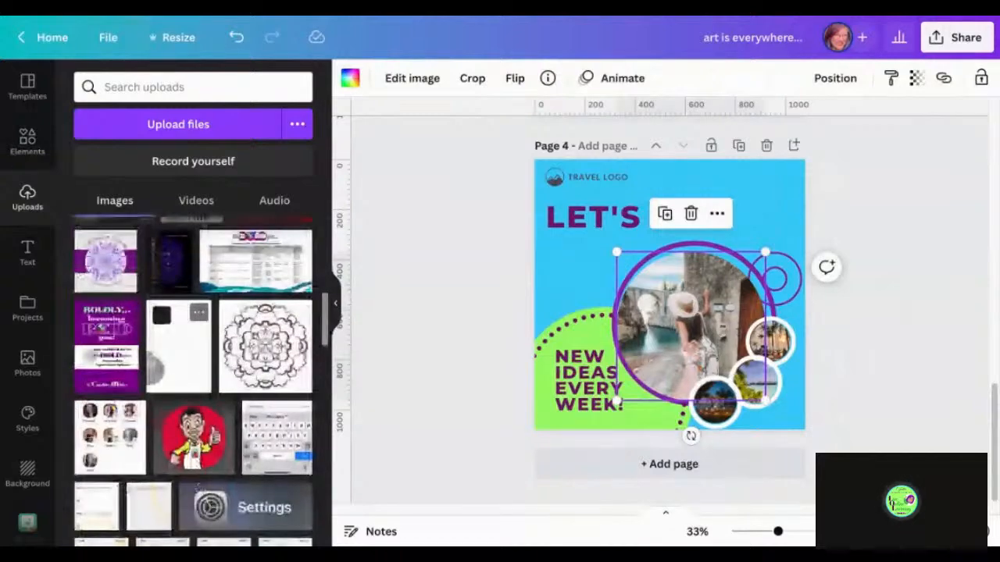
{"action": "scroll", "coordinate": [195, 380], "scroll_direction": "up", "scroll_amount": 1}
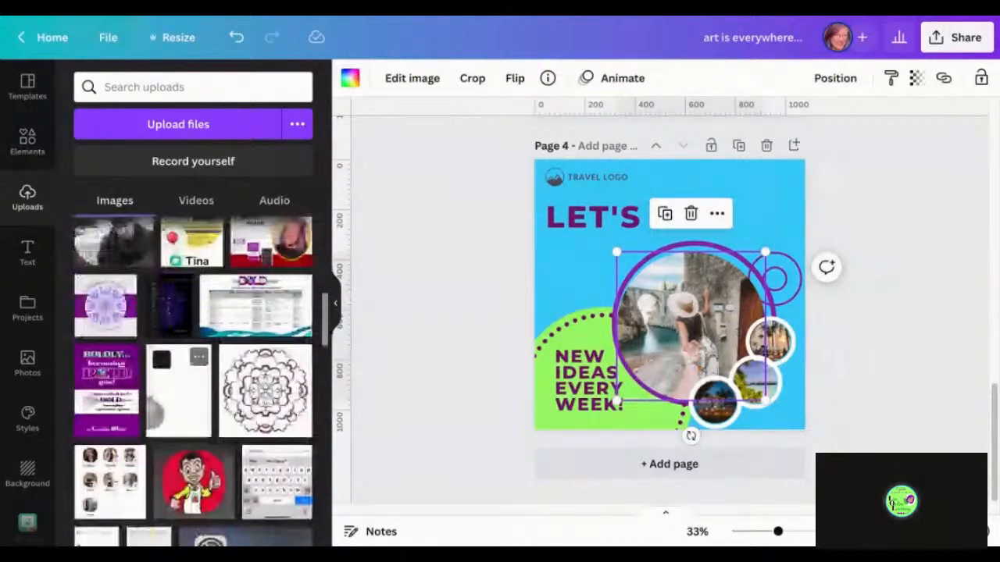
{"action": "left_click_drag", "start_coordinate": [105, 305], "coordinate": [723, 348]}
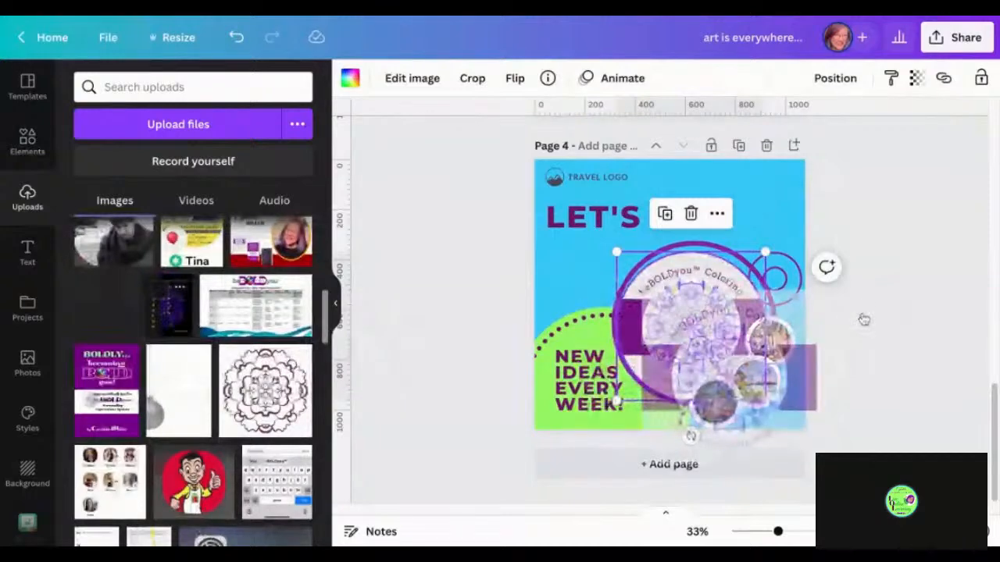
{"action": "left_click", "coordinate": [904, 364]}
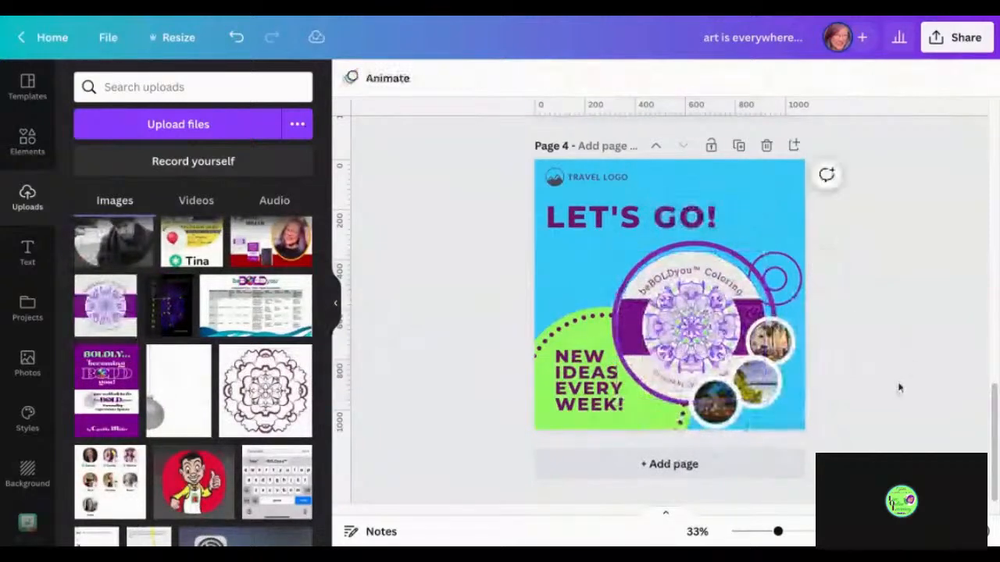
Fill the lowest small circle on page 4 with the uploaded purple workshop image showing a laptop and phones
{"action": "scroll", "coordinate": [252, 410], "scroll_direction": "down", "scroll_amount": 2}
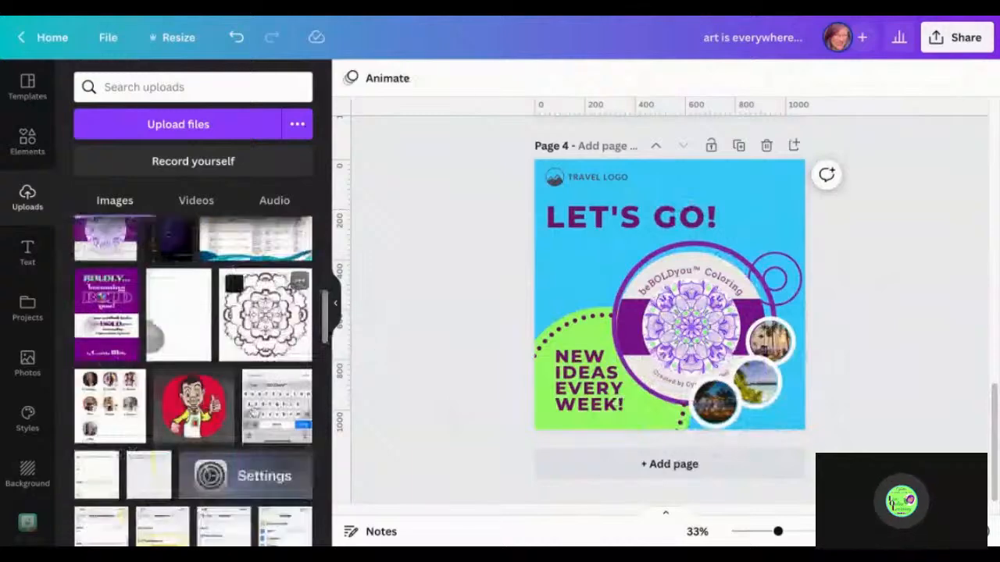
{"action": "scroll", "coordinate": [252, 410], "scroll_direction": "down", "scroll_amount": 3}
{"action": "scroll", "coordinate": [252, 410], "scroll_direction": "down", "scroll_amount": 2}
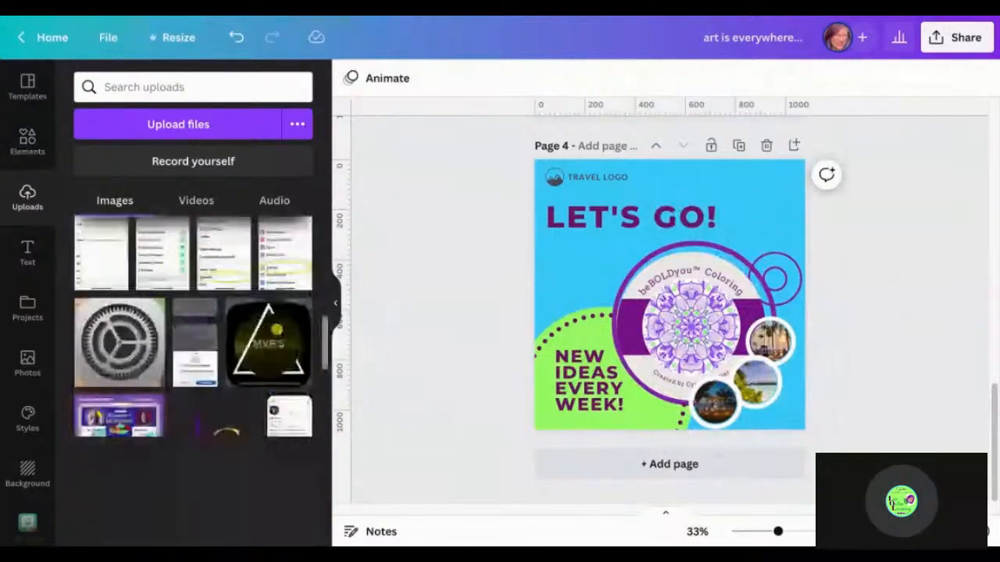
{"action": "scroll", "coordinate": [252, 410], "scroll_direction": "down", "scroll_amount": 3}
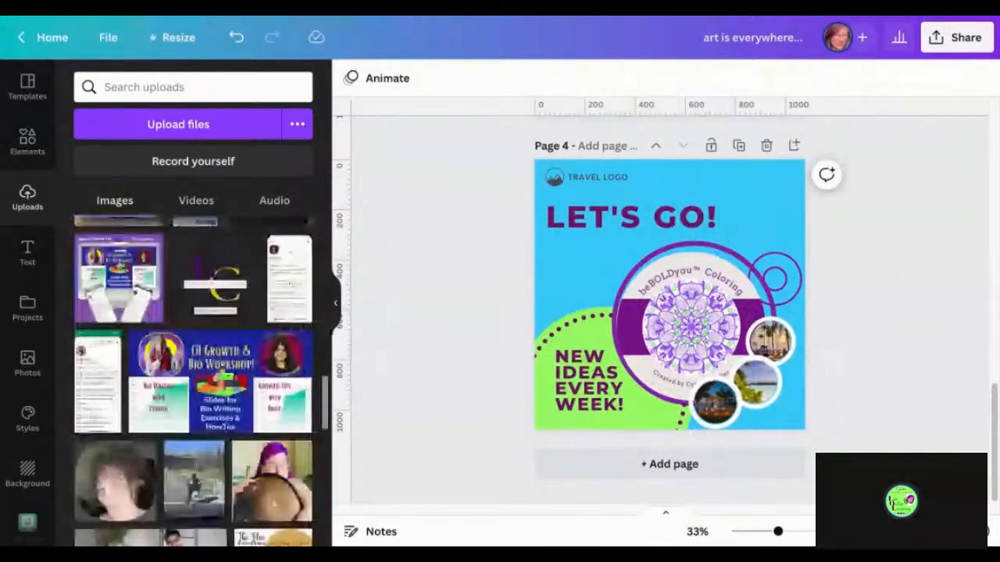
{"action": "scroll", "coordinate": [274, 476], "scroll_direction": "down", "scroll_amount": 1}
{"action": "scroll", "coordinate": [273, 476], "scroll_direction": "up", "scroll_amount": 1}
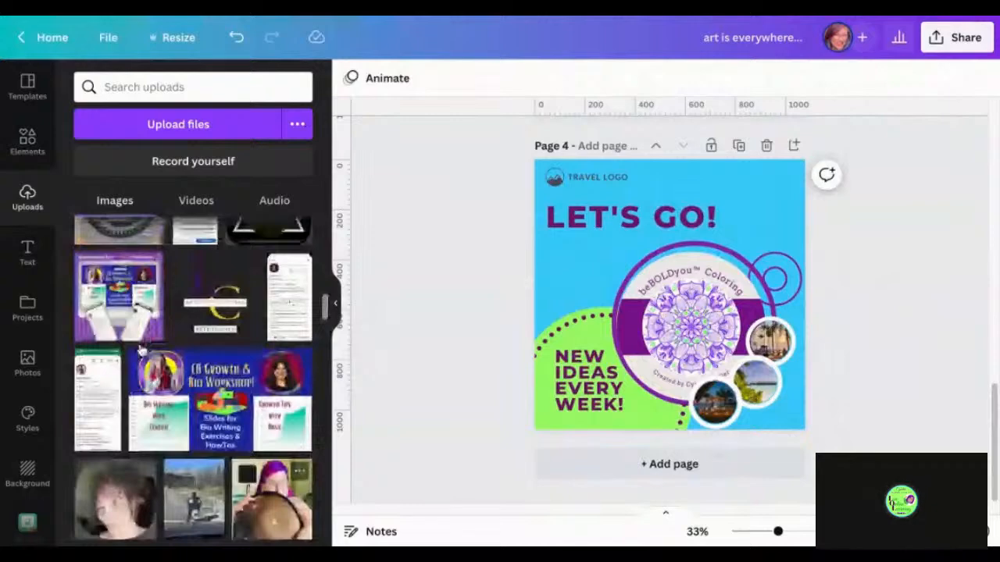
{"action": "left_click_drag", "start_coordinate": [118, 301], "coordinate": [746, 403]}
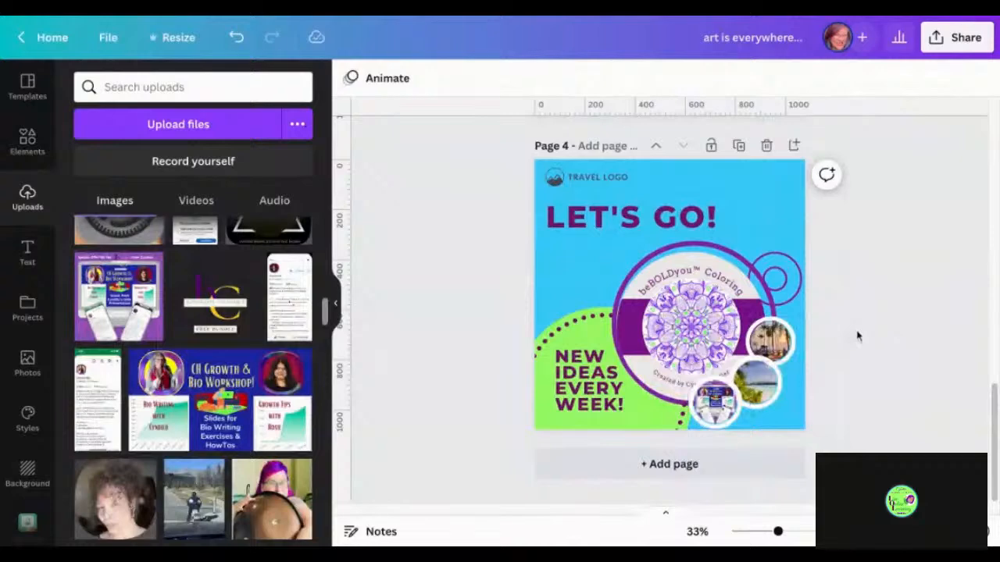
Fill the middle small circle on page 4 with the uploaded black gratitude journal cover featuring the blue-purple mandala
{"action": "scroll", "coordinate": [217, 378], "scroll_direction": "down", "scroll_amount": 2}
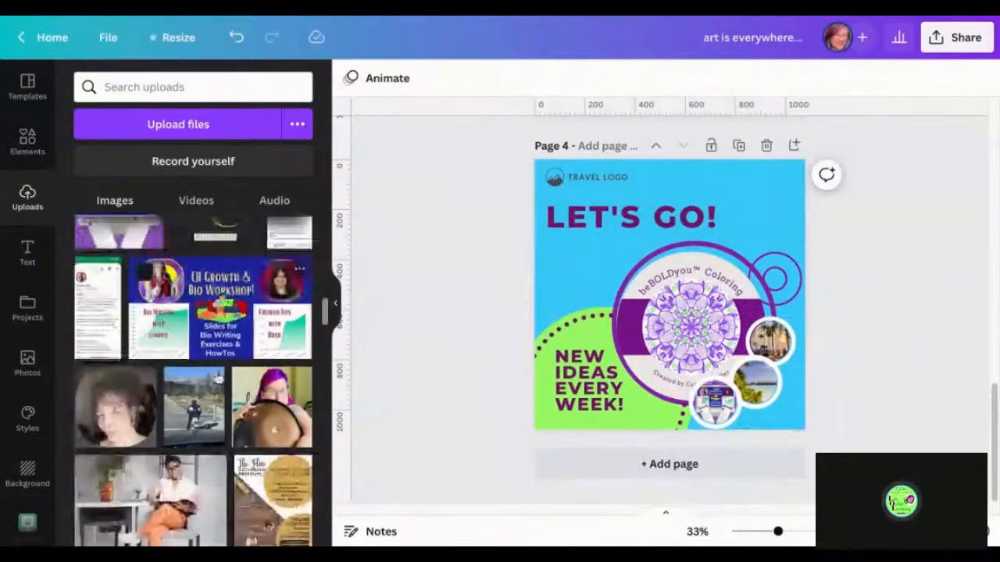
{"action": "scroll", "coordinate": [217, 378], "scroll_direction": "down", "scroll_amount": 5}
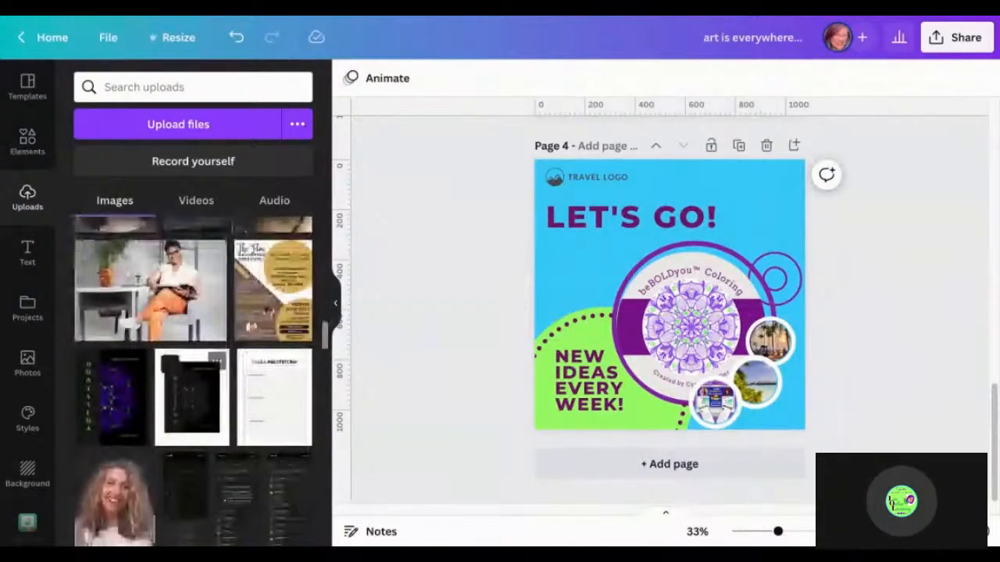
{"action": "scroll", "coordinate": [213, 423], "scroll_direction": "down", "scroll_amount": 3}
{"action": "scroll", "coordinate": [213, 424], "scroll_direction": "up", "scroll_amount": 3}
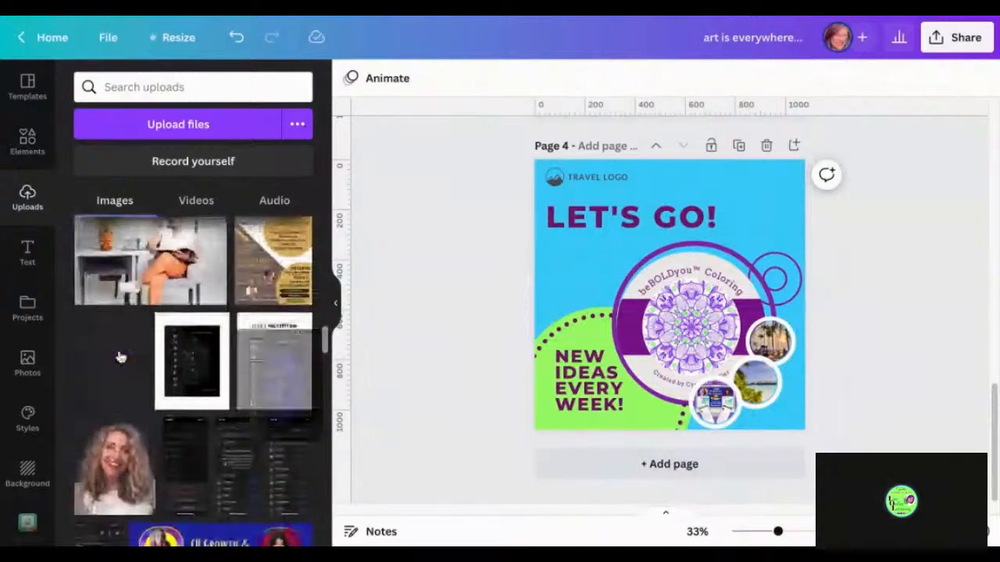
{"action": "left_click_drag", "start_coordinate": [120, 357], "coordinate": [801, 431]}
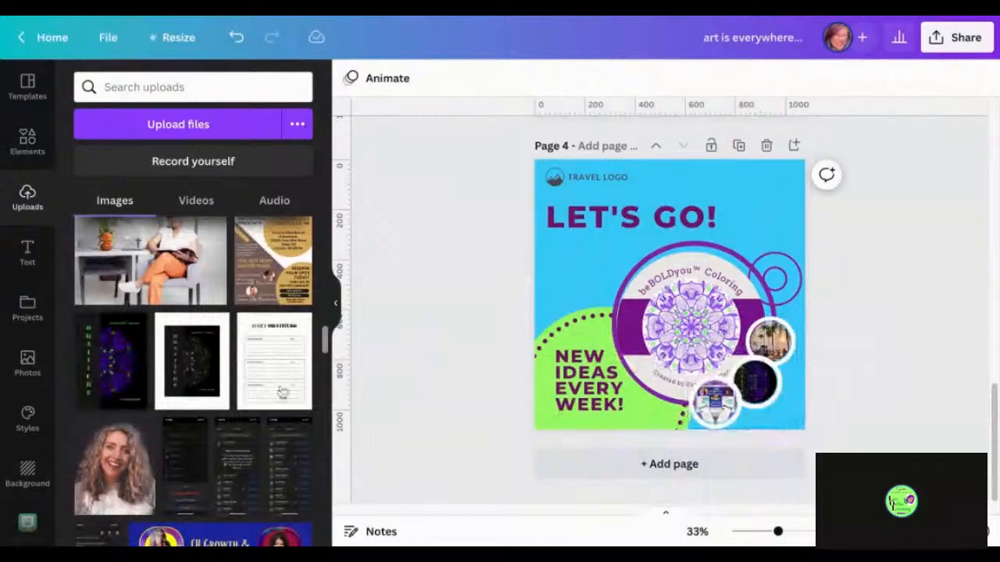
Fill the uppermost small circle on page 4 with the uploaded round CITE "Center for Innovation" logo
{"action": "scroll", "coordinate": [232, 375], "scroll_direction": "down", "scroll_amount": 3}
{"action": "scroll", "coordinate": [232, 377], "scroll_direction": "down", "scroll_amount": 2}
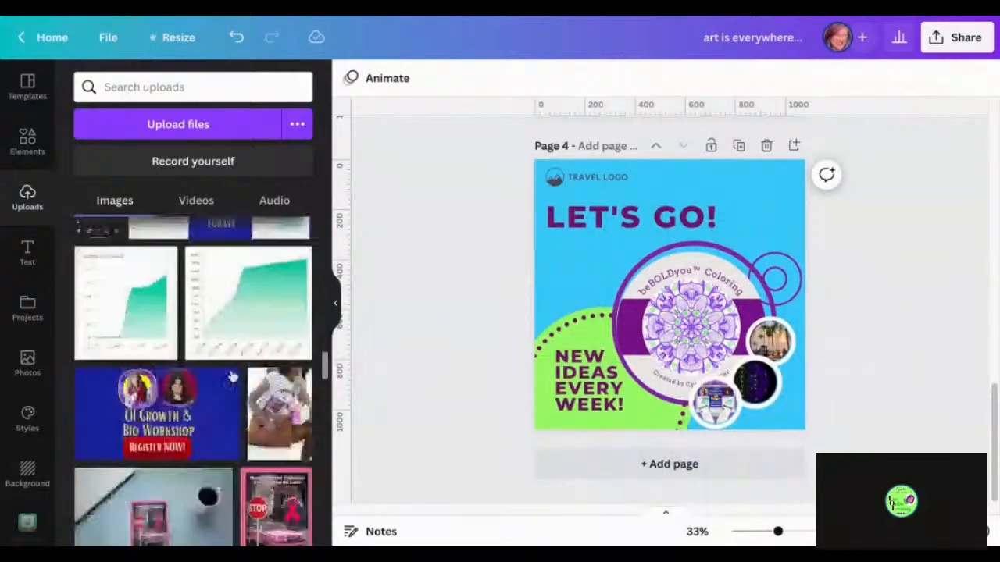
{"action": "scroll", "coordinate": [232, 377], "scroll_direction": "down", "scroll_amount": 2}
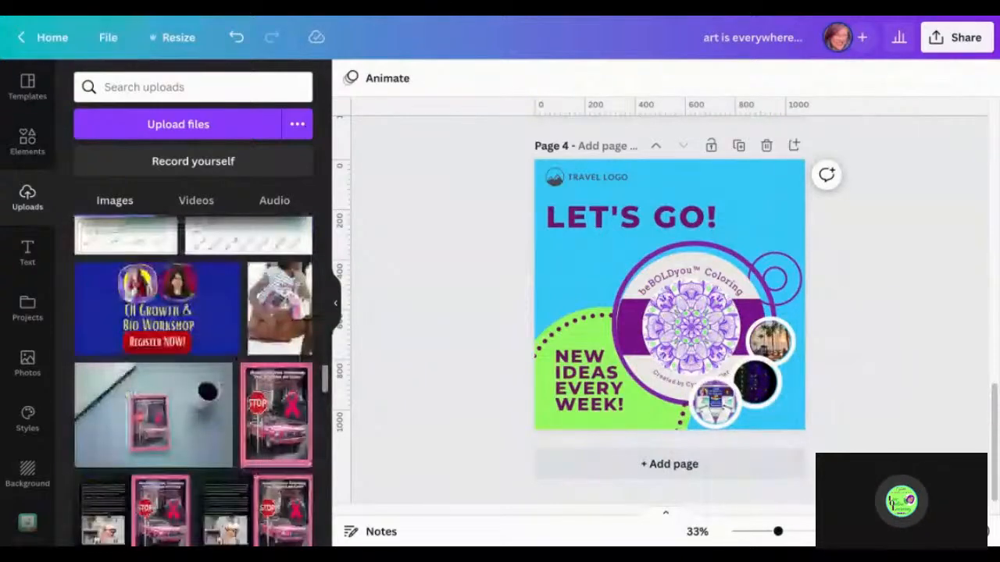
{"action": "scroll", "coordinate": [194, 379], "scroll_direction": "down", "scroll_amount": 5}
{"action": "scroll", "coordinate": [193, 352], "scroll_direction": "down", "scroll_amount": 1}
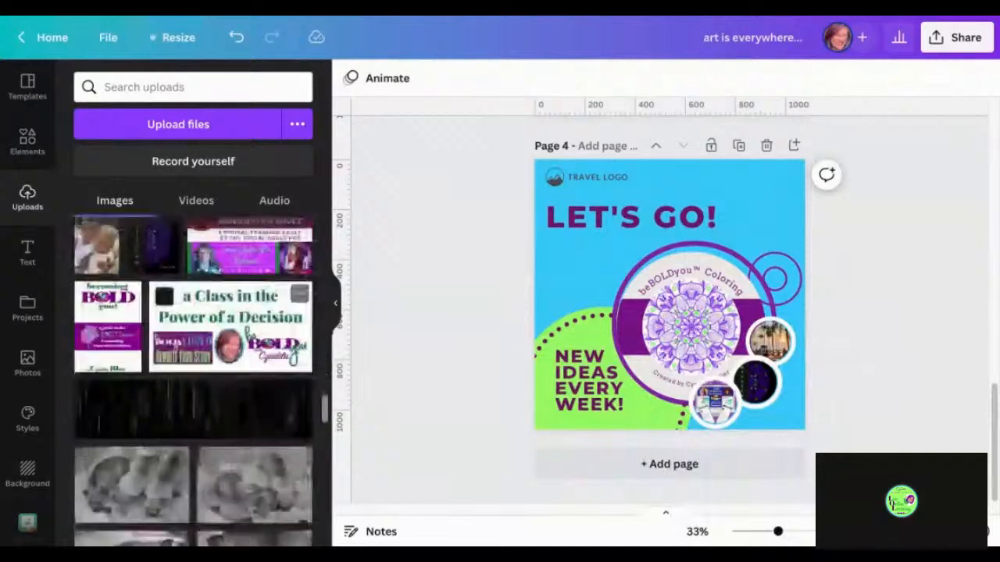
{"action": "scroll", "coordinate": [193, 351], "scroll_direction": "down", "scroll_amount": 4}
{"action": "scroll", "coordinate": [194, 380], "scroll_direction": "down", "scroll_amount": 4}
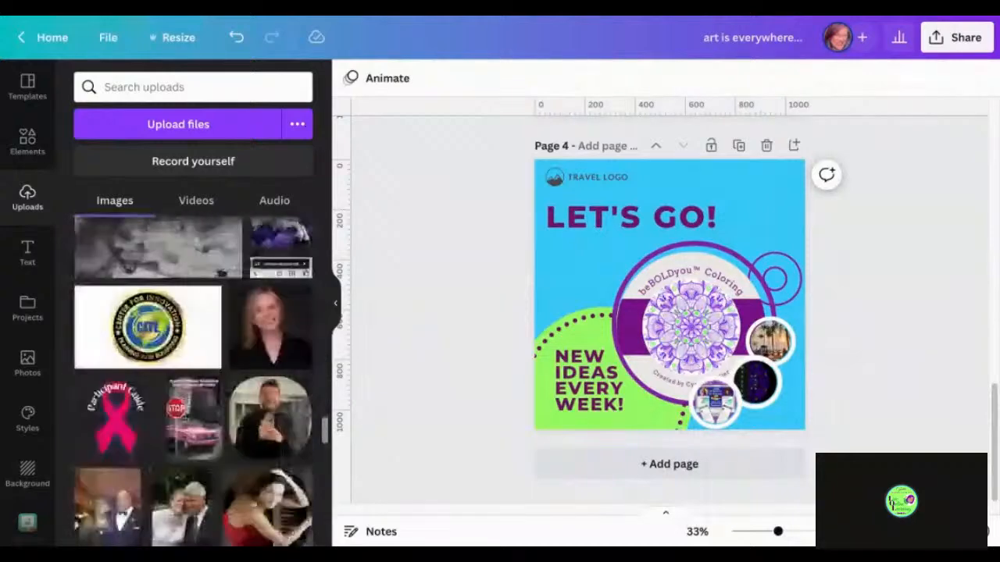
{"action": "scroll", "coordinate": [156, 312], "scroll_direction": "down", "scroll_amount": 1}
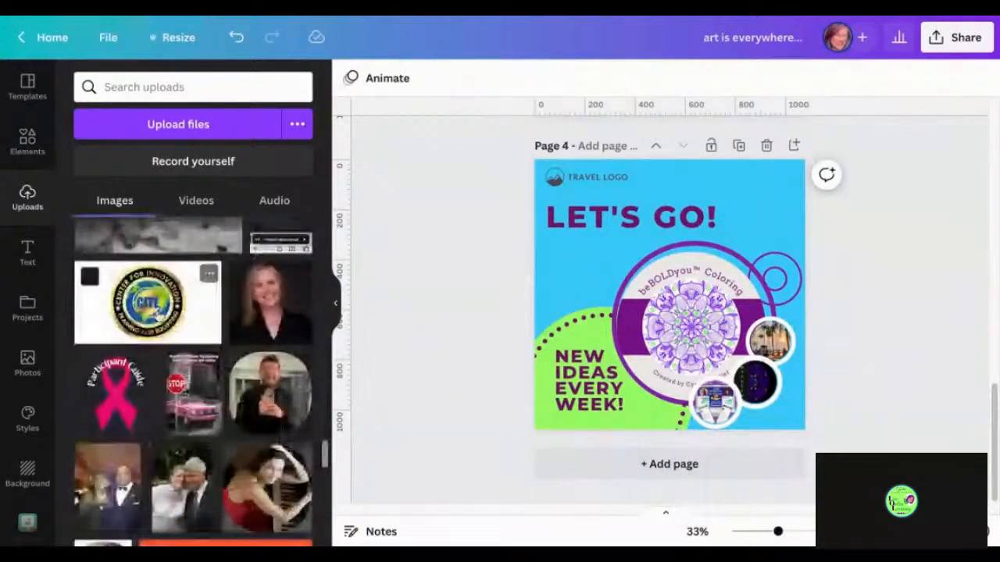
{"action": "left_click_drag", "start_coordinate": [158, 315], "coordinate": [771, 339]}
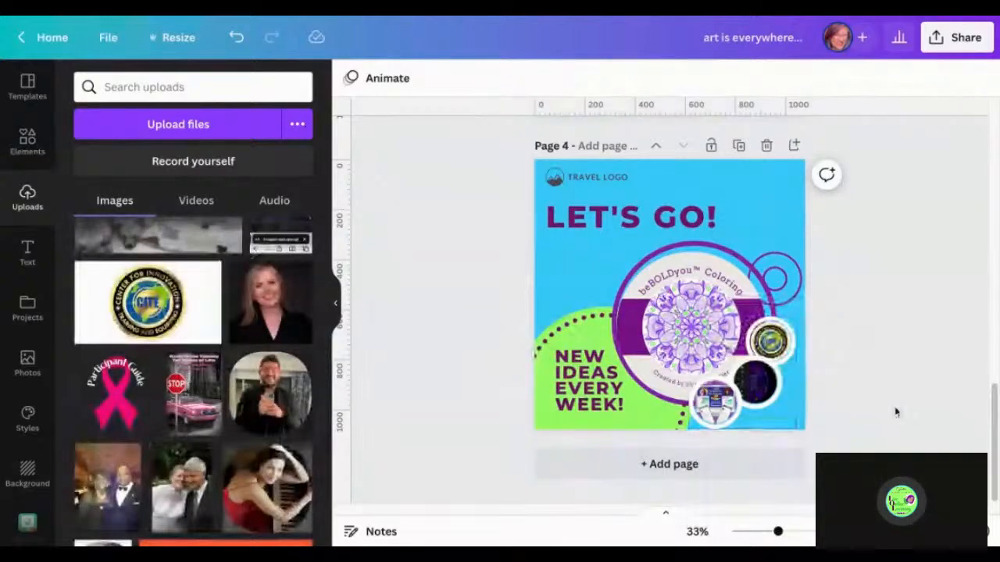
Delete the "TRAVEL LOGO" text and its mountain icon from the top of page 4
{"action": "scroll", "coordinate": [896, 412], "scroll_direction": "up", "scroll_amount": 1}
{"action": "scroll", "coordinate": [896, 411], "scroll_direction": "down", "scroll_amount": 1}
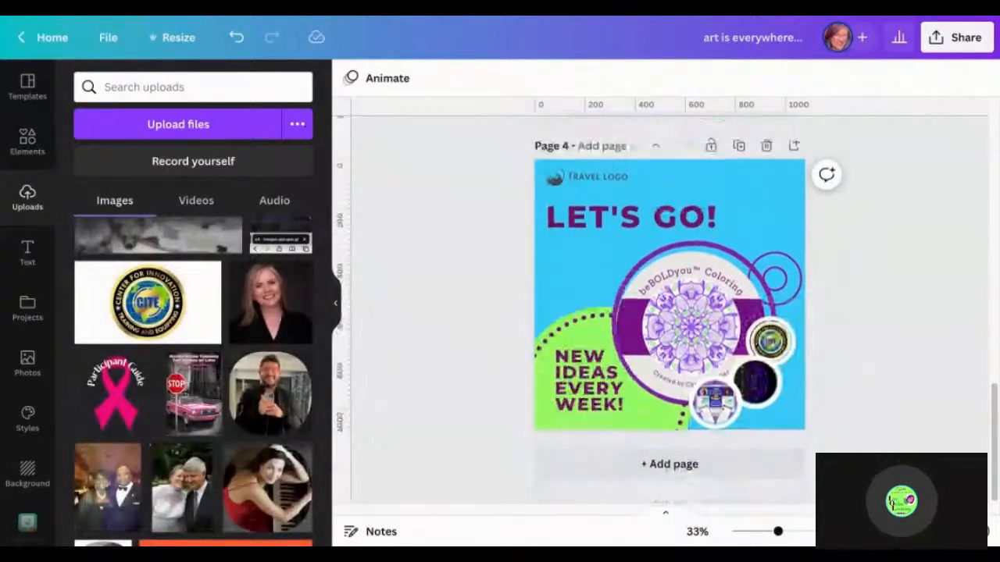
{"action": "scroll", "coordinate": [864, 402], "scroll_direction": "up", "scroll_amount": 1}
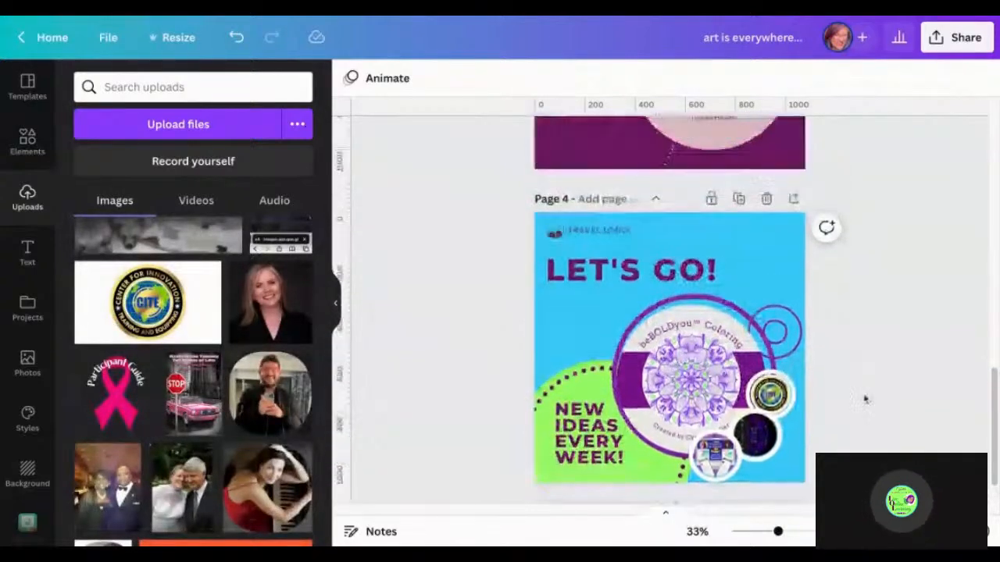
{"action": "left_click", "coordinate": [602, 231]}
{"action": "key", "text": "Delete"}
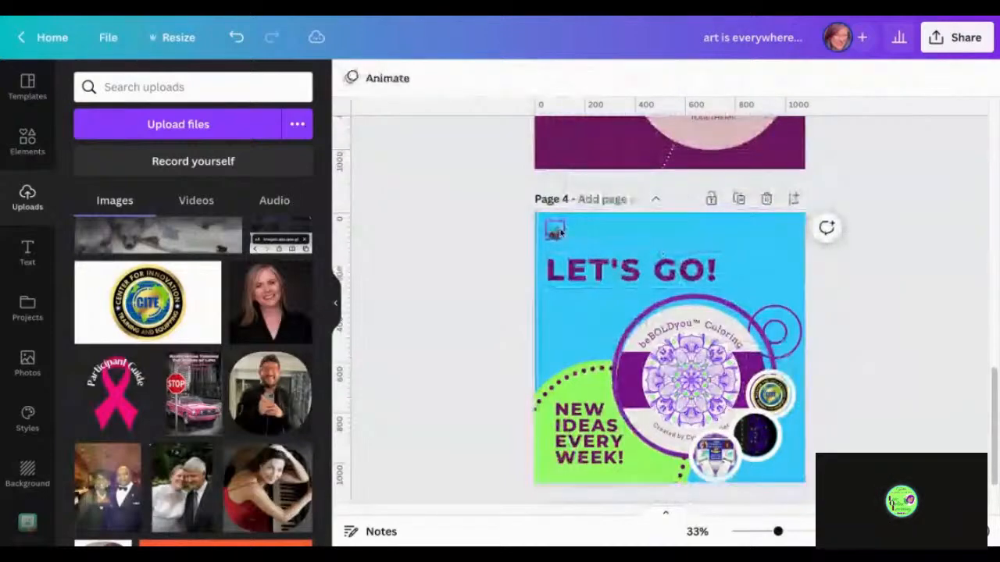
{"action": "left_click", "coordinate": [557, 232]}
{"action": "key", "text": "Delete"}
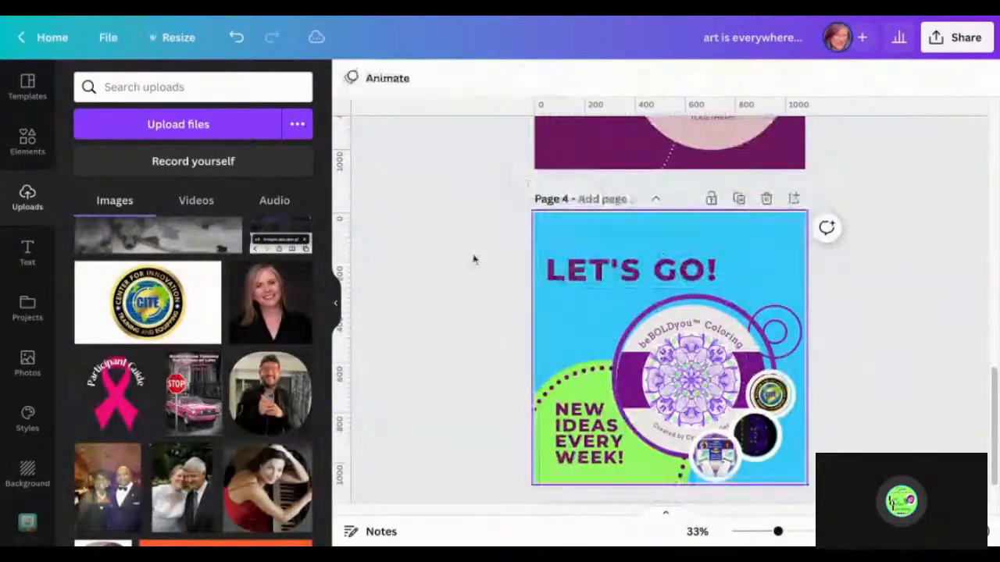
{"action": "left_click", "coordinate": [27, 140]}
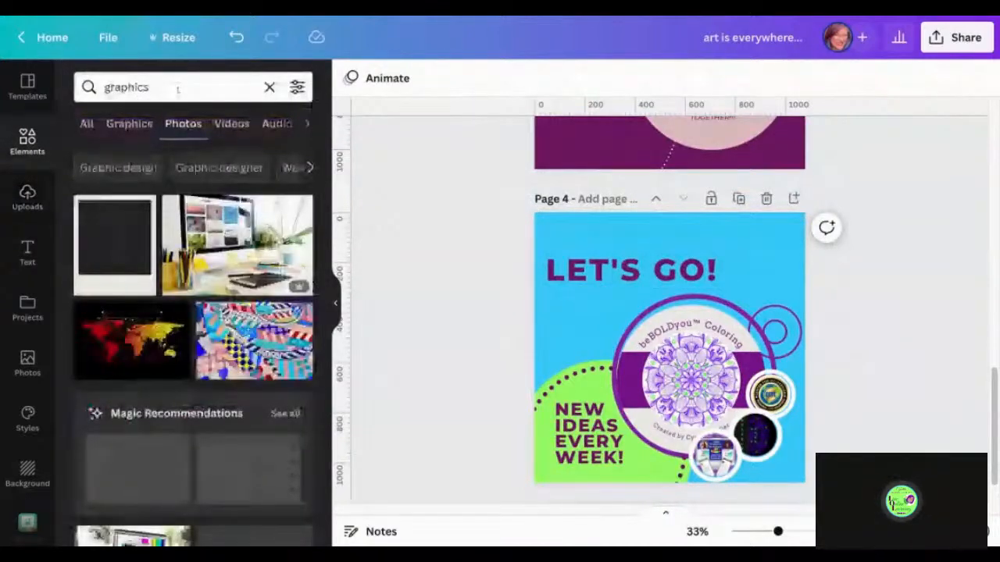
{"action": "left_click", "coordinate": [178, 90]}
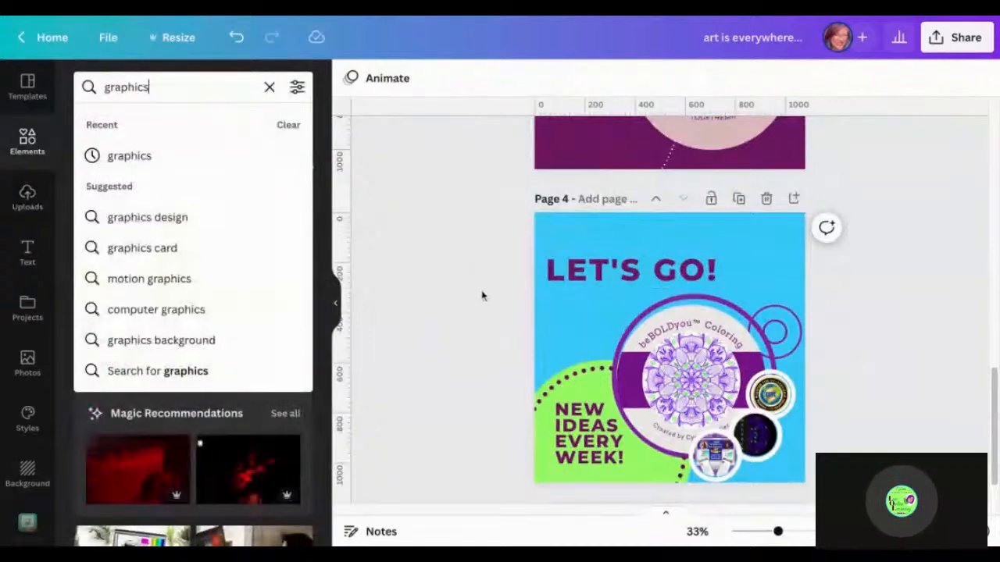
Copy the dot pattern from the upper-left corner of page 2 to the same corner of page 4
{"action": "scroll", "coordinate": [482, 295], "scroll_direction": "up", "scroll_amount": 1}
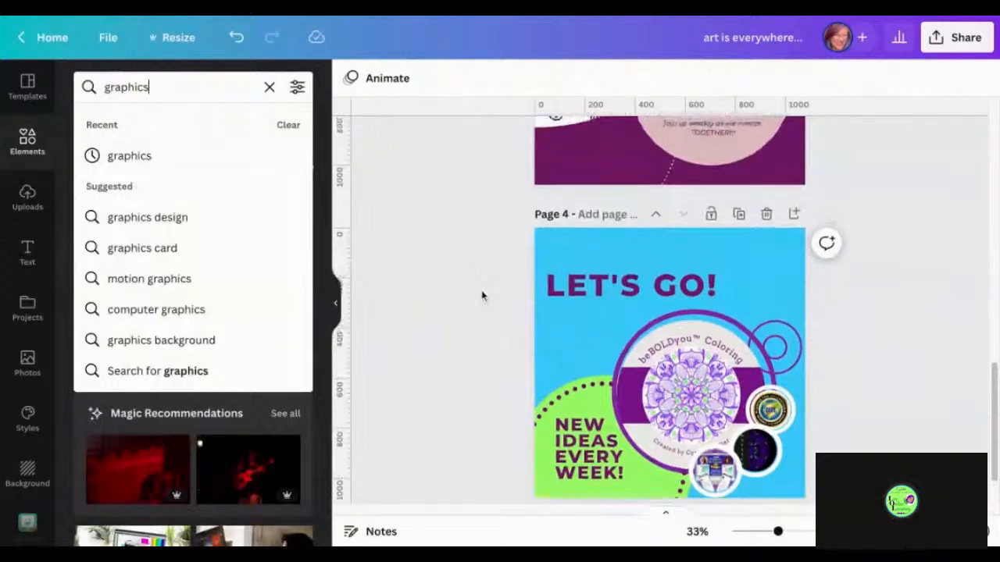
{"action": "scroll", "coordinate": [482, 295], "scroll_direction": "up", "scroll_amount": 1}
{"action": "scroll", "coordinate": [482, 295], "scroll_direction": "up", "scroll_amount": 6}
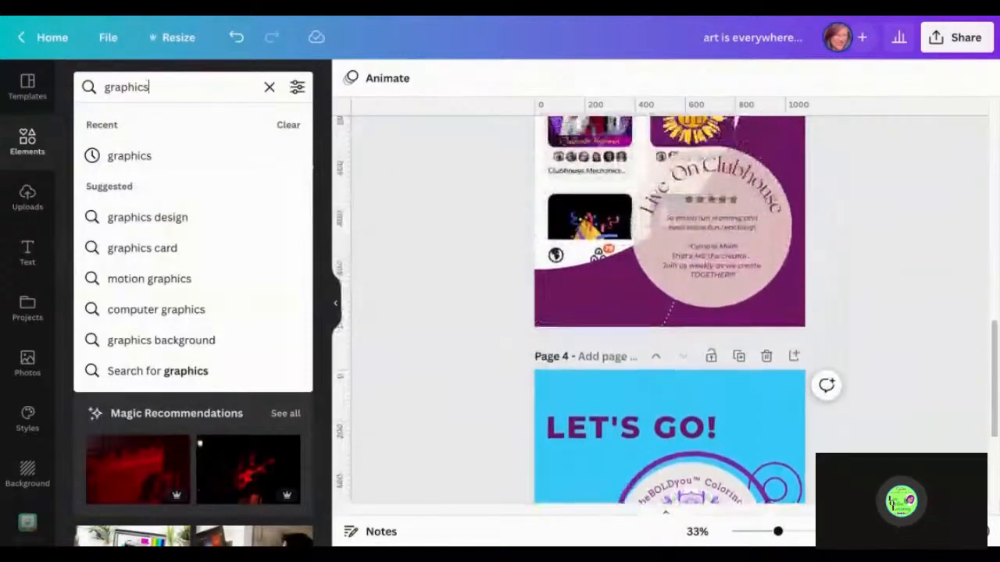
{"action": "scroll", "coordinate": [482, 295], "scroll_direction": "up", "scroll_amount": 5}
{"action": "scroll", "coordinate": [482, 295], "scroll_direction": "up", "scroll_amount": 8}
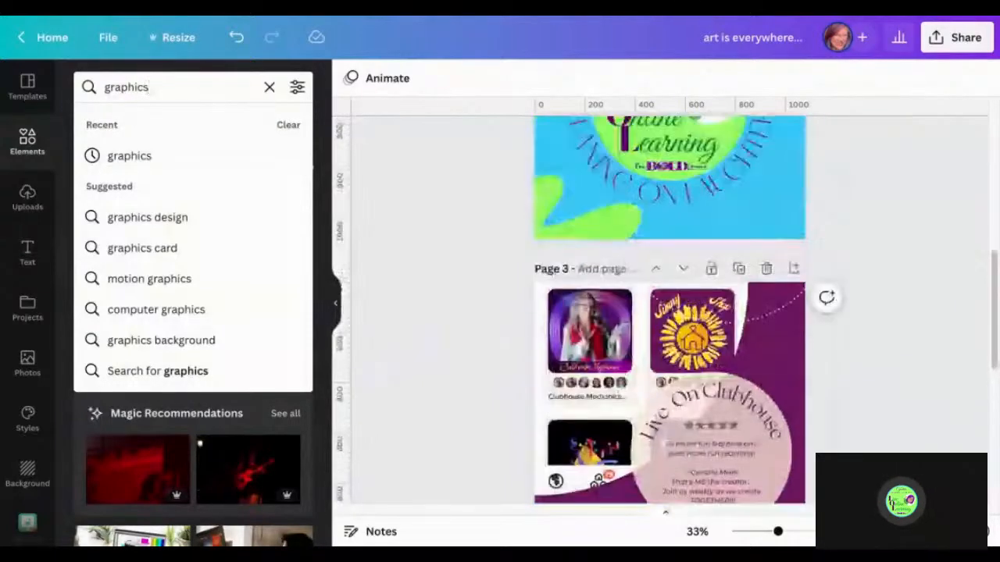
{"action": "scroll", "coordinate": [482, 295], "scroll_direction": "up", "scroll_amount": 4}
{"action": "left_click_drag", "start_coordinate": [490, 121], "coordinate": [557, 174]}
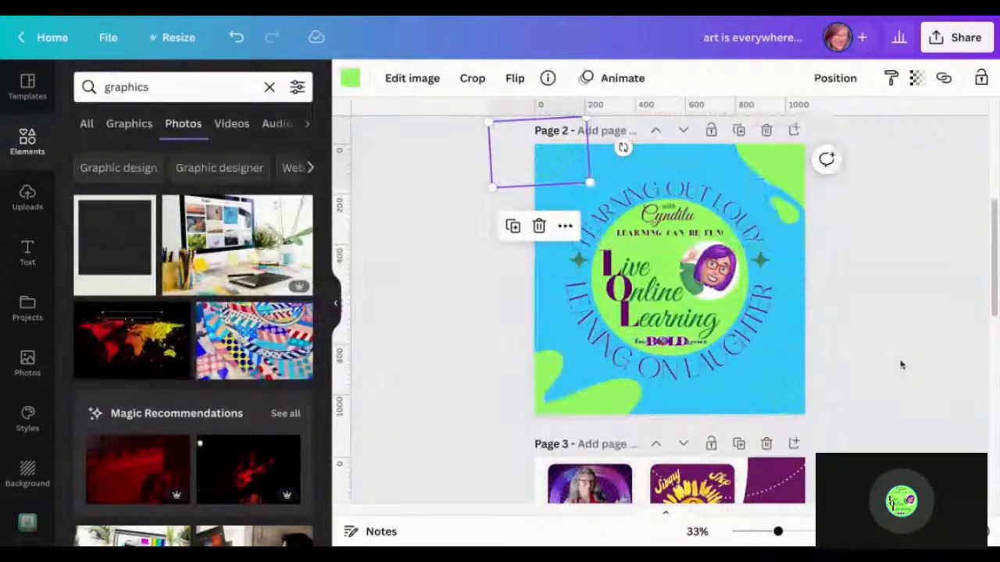
{"action": "scroll", "coordinate": [901, 364], "scroll_direction": "down", "scroll_amount": 3}
{"action": "scroll", "coordinate": [901, 365], "scroll_direction": "down", "scroll_amount": 7}
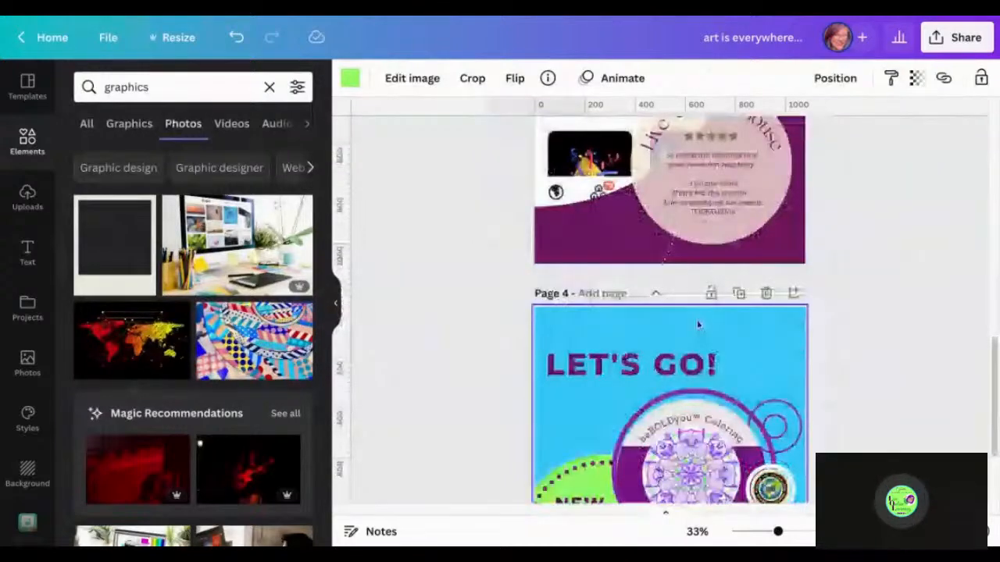
Copy the dot pattern from the lower-right corner of page 2 to the same corner of page 4
{"action": "scroll", "coordinate": [925, 296], "scroll_direction": "up", "scroll_amount": 4}
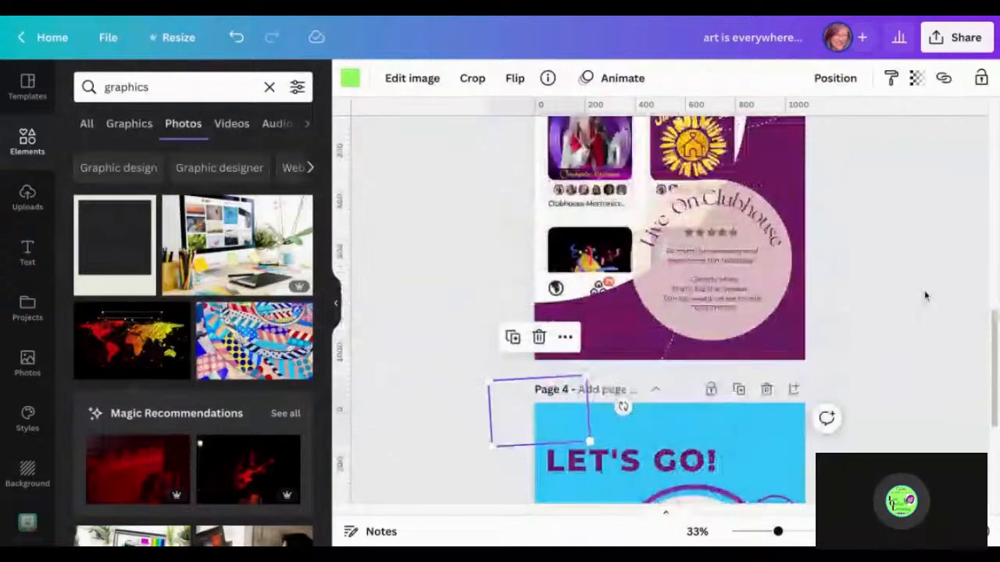
{"action": "scroll", "coordinate": [925, 296], "scroll_direction": "up", "scroll_amount": 7}
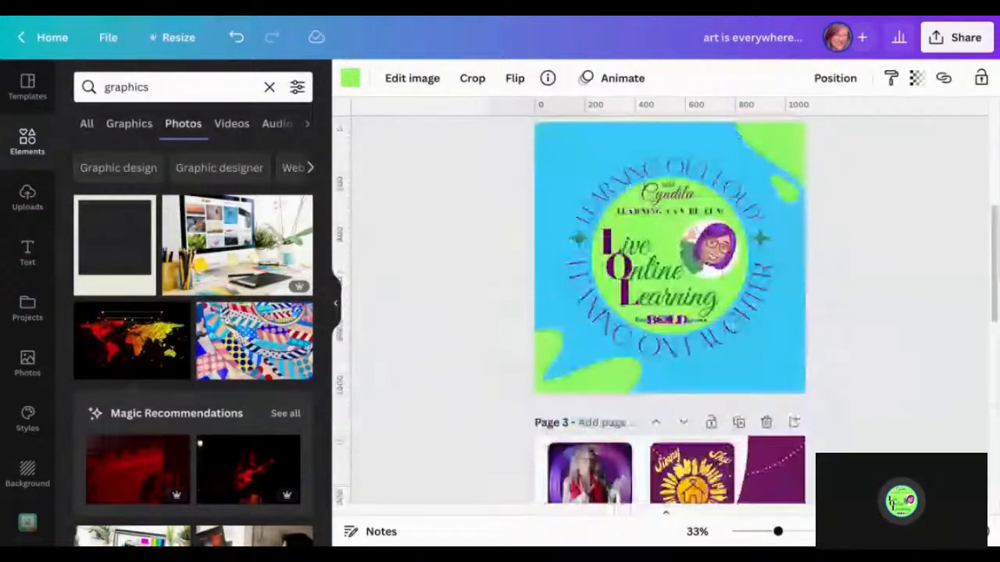
{"action": "scroll", "coordinate": [789, 445], "scroll_direction": "up", "scroll_amount": 2}
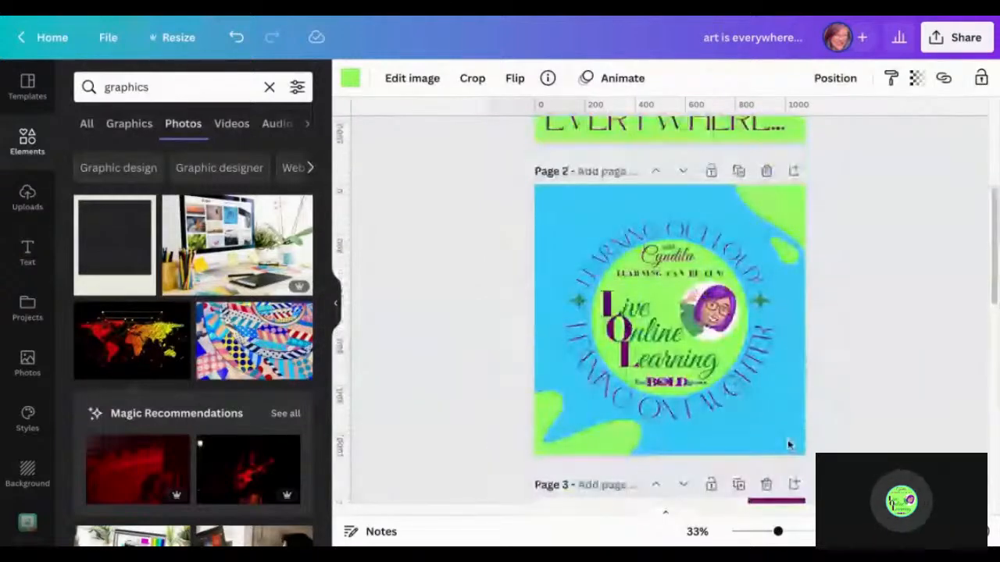
{"action": "left_click", "coordinate": [789, 445]}
{"action": "scroll", "coordinate": [937, 313], "scroll_direction": "down", "scroll_amount": 4}
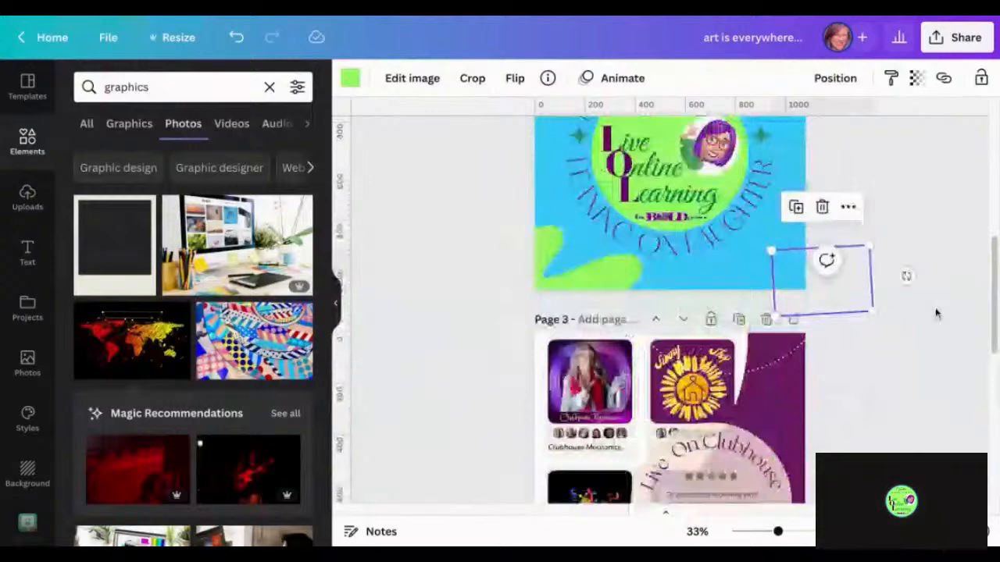
{"action": "scroll", "coordinate": [936, 313], "scroll_direction": "down", "scroll_amount": 10}
{"action": "scroll", "coordinate": [875, 334], "scroll_direction": "down", "scroll_amount": 2}
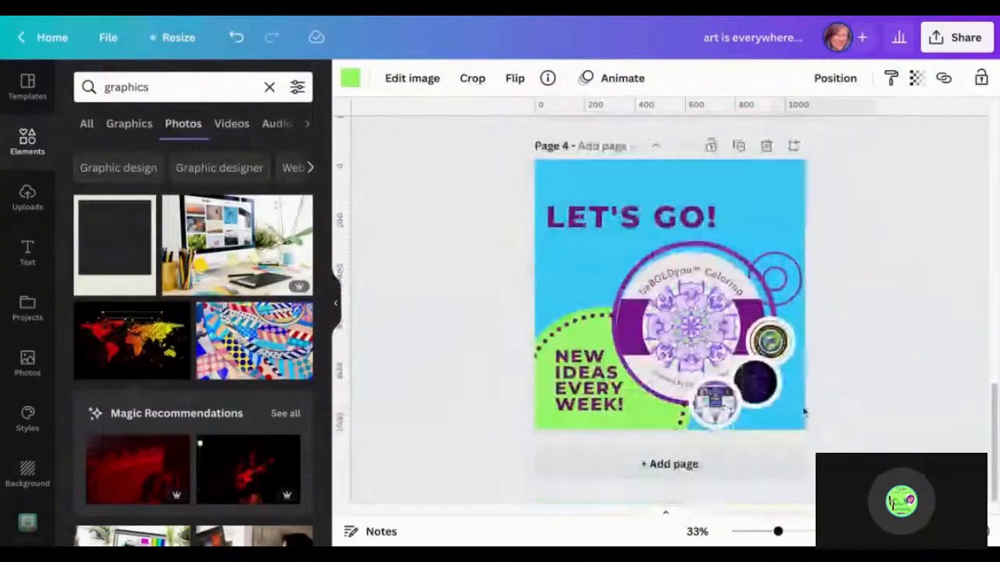
{"action": "scroll", "coordinate": [875, 334], "scroll_direction": "up", "scroll_amount": 3}
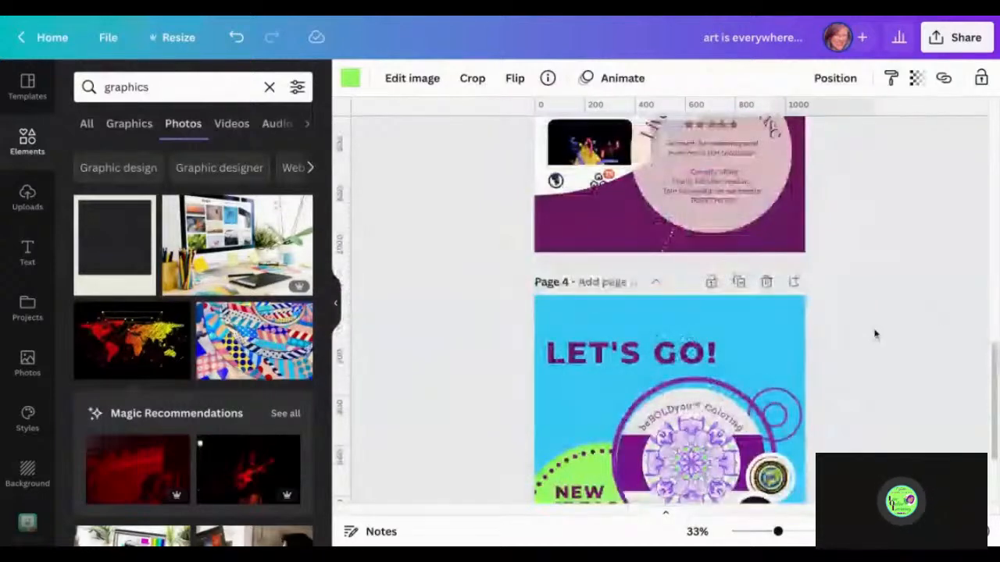
{"action": "scroll", "coordinate": [875, 334], "scroll_direction": "down", "scroll_amount": 3}
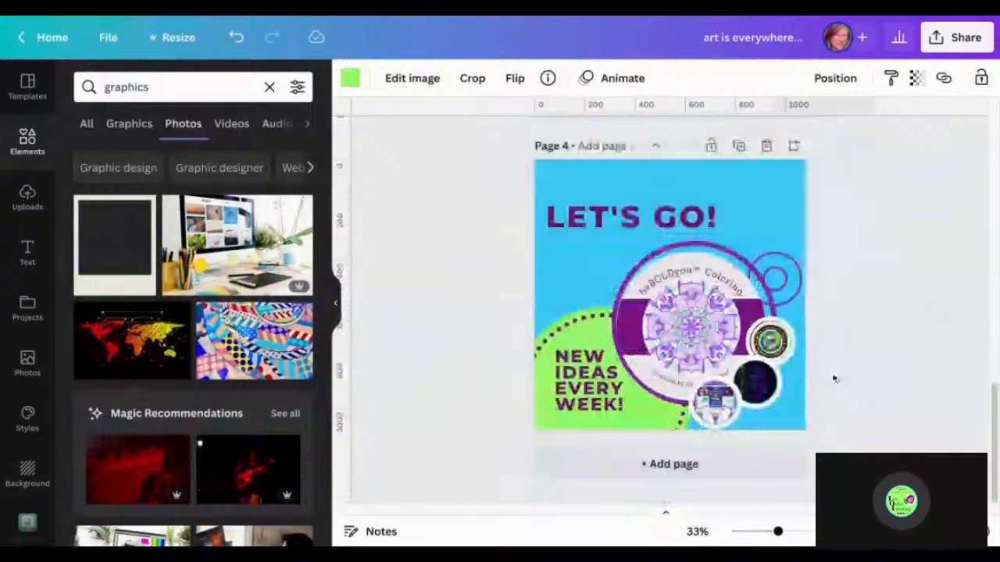
{"action": "left_click", "coordinate": [802, 401]}
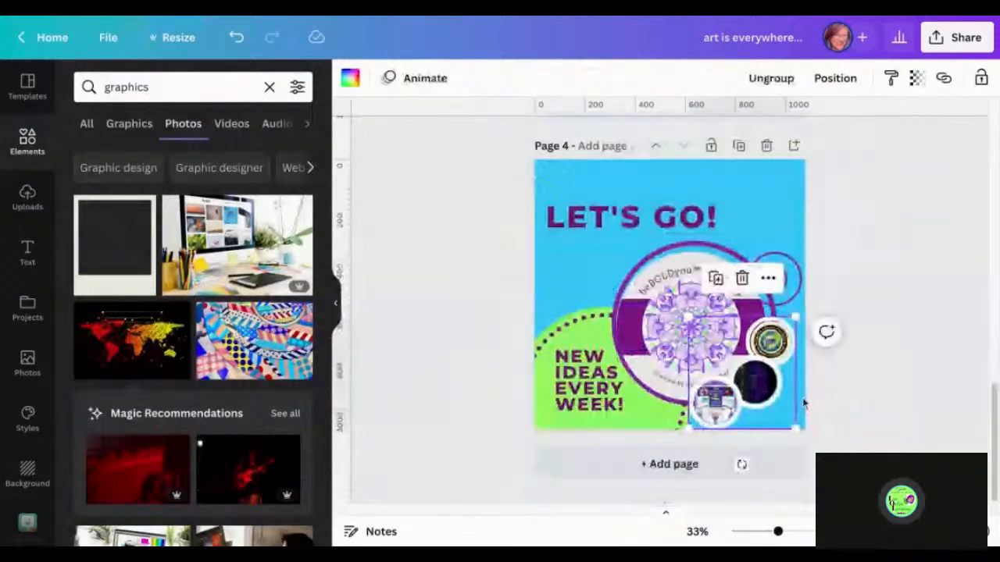
{"action": "left_click_drag", "start_coordinate": [804, 403], "coordinate": [906, 416]}
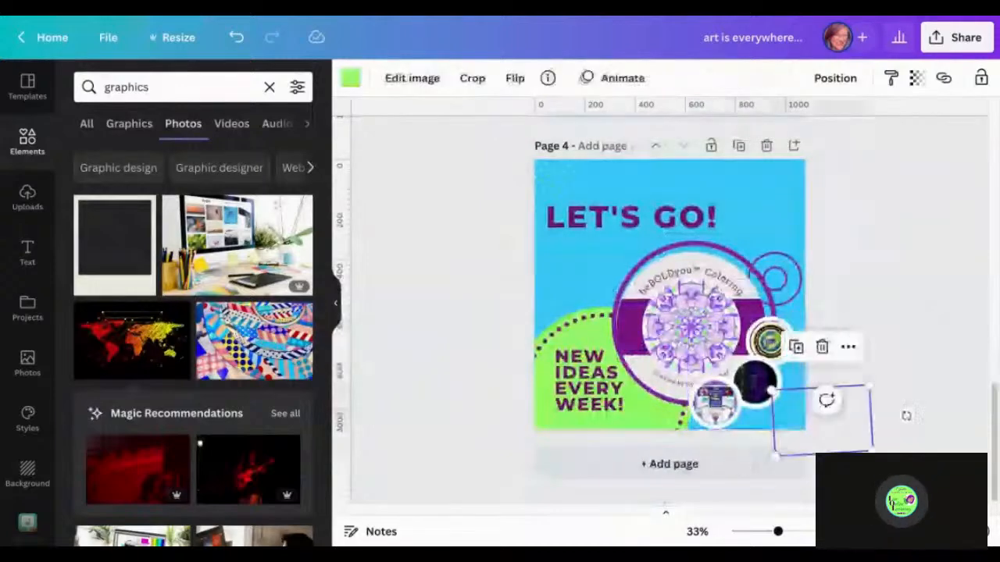
{"action": "left_click", "coordinate": [883, 283]}
Copy the green blob shape from the upper-right corner of page 2 to the same corner of page 4
{"action": "scroll", "coordinate": [883, 273], "scroll_direction": "up", "scroll_amount": 5}
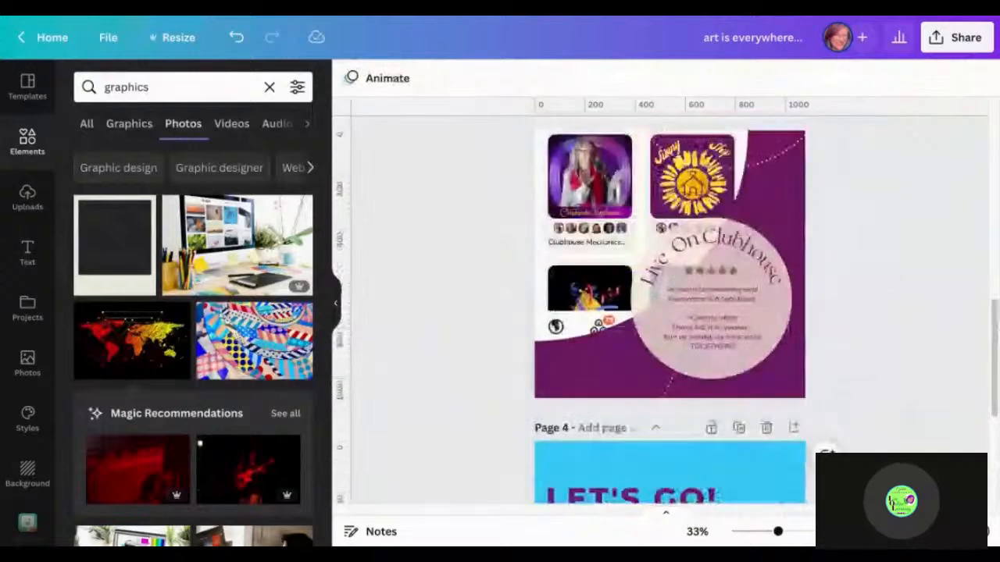
{"action": "scroll", "coordinate": [669, 312], "scroll_direction": "up", "scroll_amount": 5}
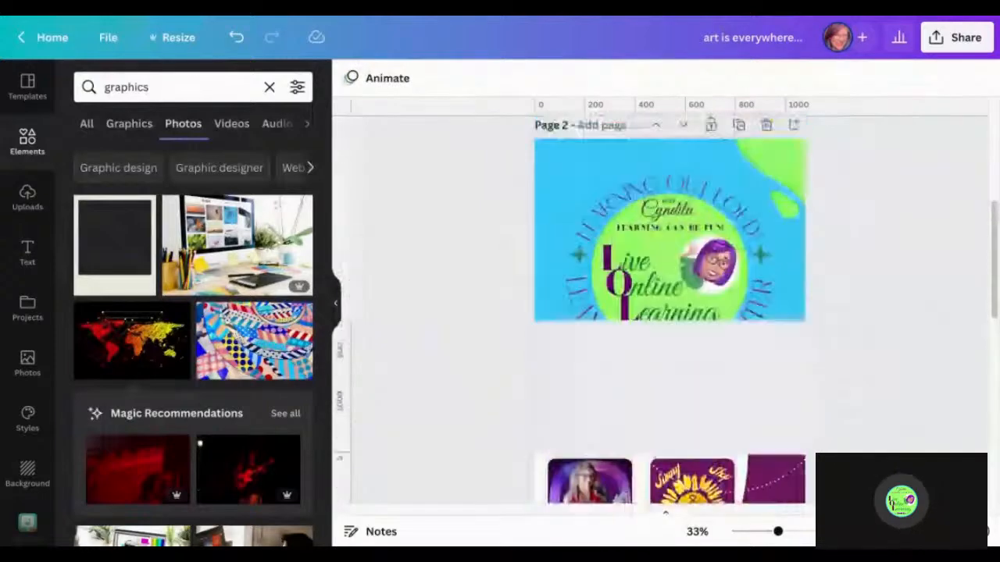
{"action": "left_click", "coordinate": [815, 196]}
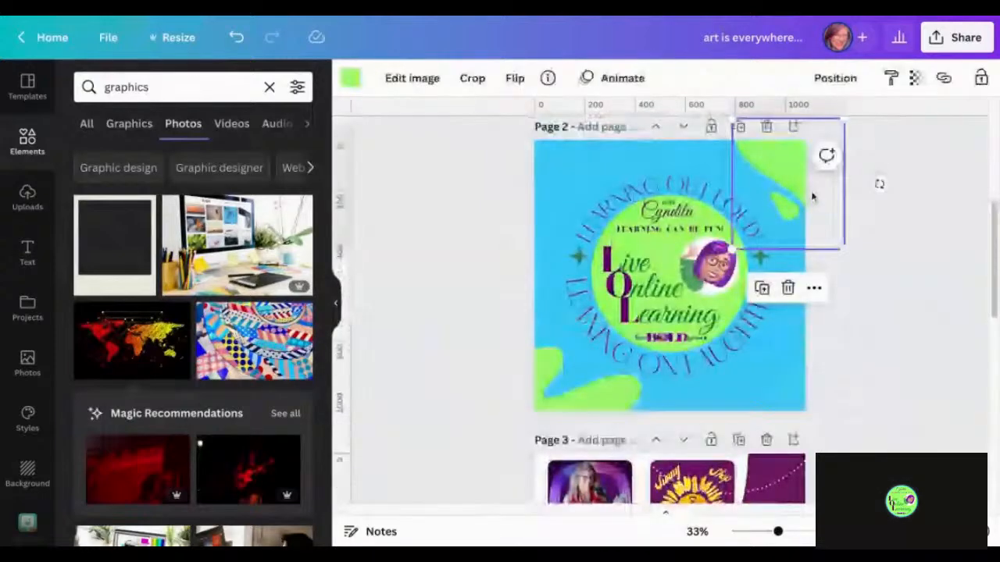
{"action": "left_click", "coordinate": [886, 330]}
{"action": "scroll", "coordinate": [886, 331], "scroll_direction": "down", "scroll_amount": 3}
{"action": "scroll", "coordinate": [887, 335], "scroll_direction": "down", "scroll_amount": 5}
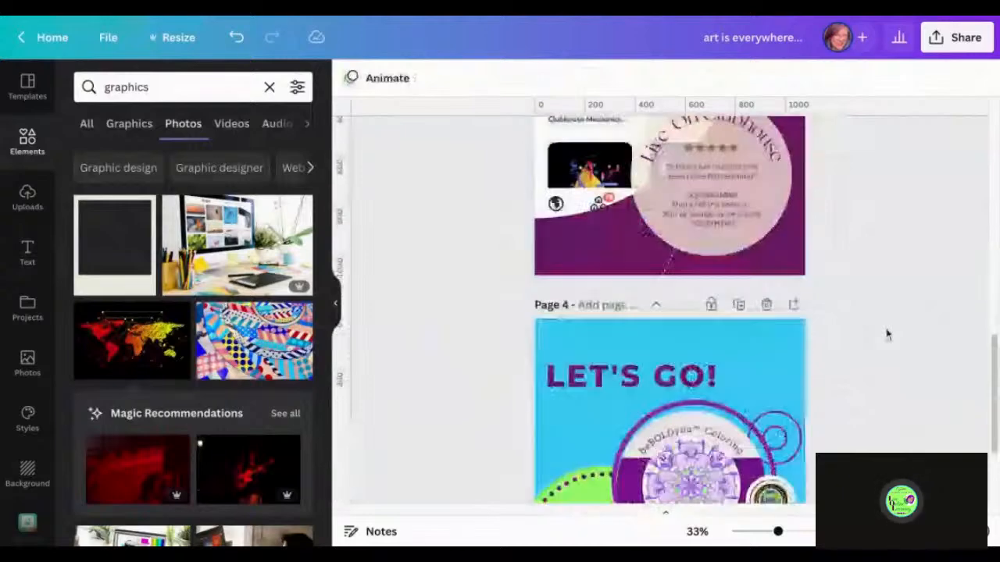
{"action": "scroll", "coordinate": [833, 293], "scroll_direction": "up", "scroll_amount": 1}
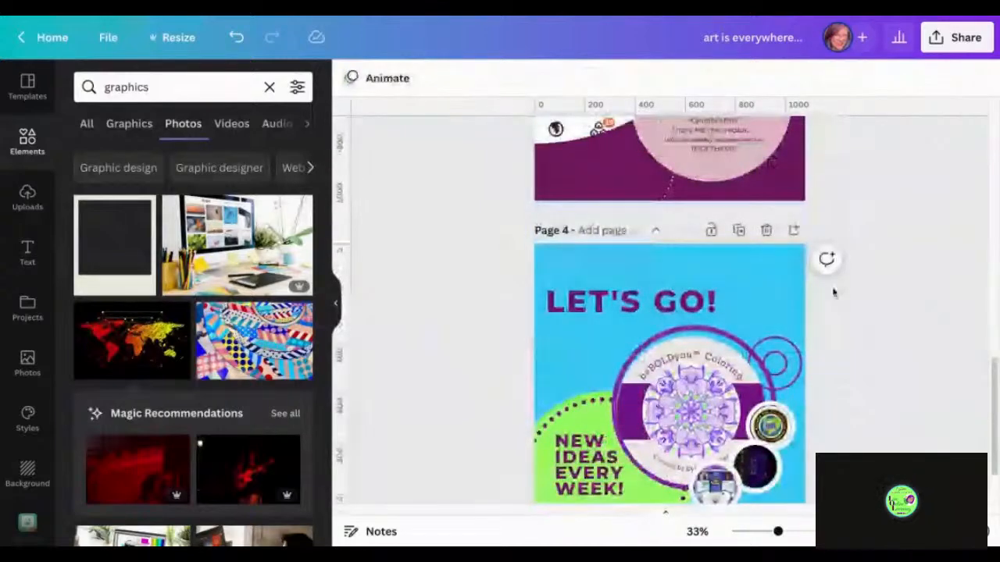
{"action": "key", "text": "ctrl+v"}
{"action": "left_click", "coordinate": [923, 158]}
Copy the dot pattern from the lower-right corner of page 2 to the same corner of page 3
{"action": "scroll", "coordinate": [923, 158], "scroll_direction": "up", "scroll_amount": 3}
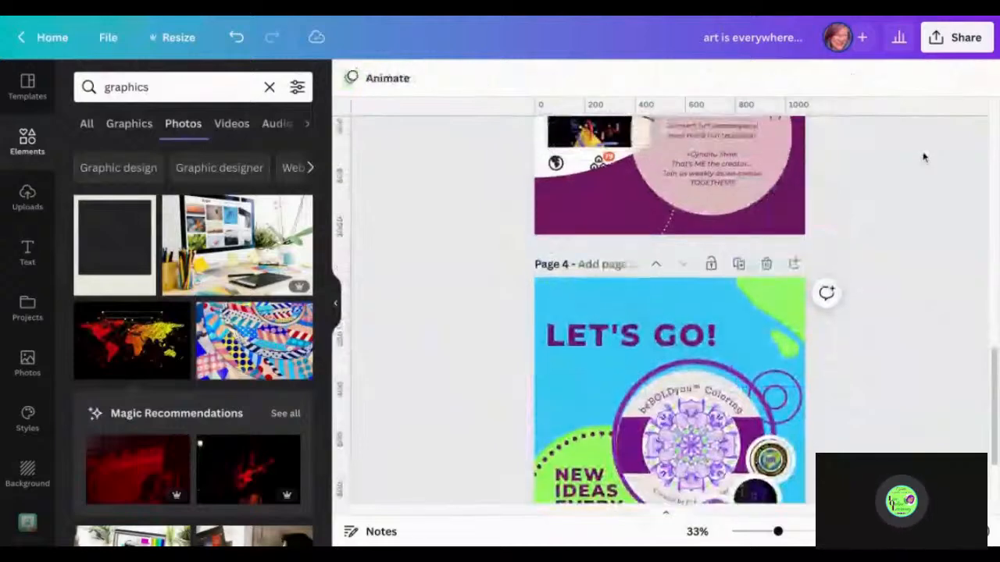
{"action": "scroll", "coordinate": [853, 196], "scroll_direction": "up", "scroll_amount": 2}
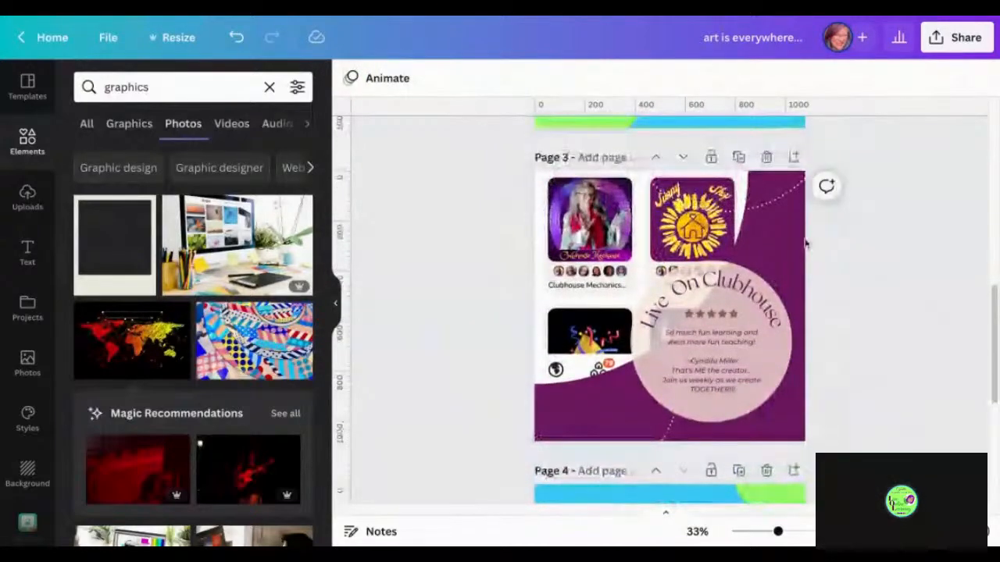
{"action": "scroll", "coordinate": [844, 315], "scroll_direction": "up", "scroll_amount": 1}
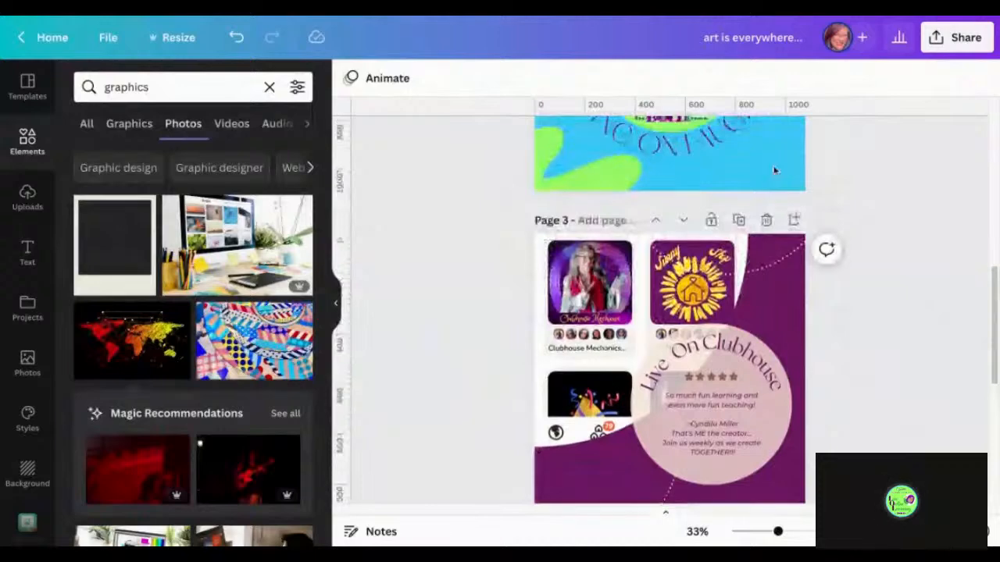
{"action": "left_click", "coordinate": [791, 174]}
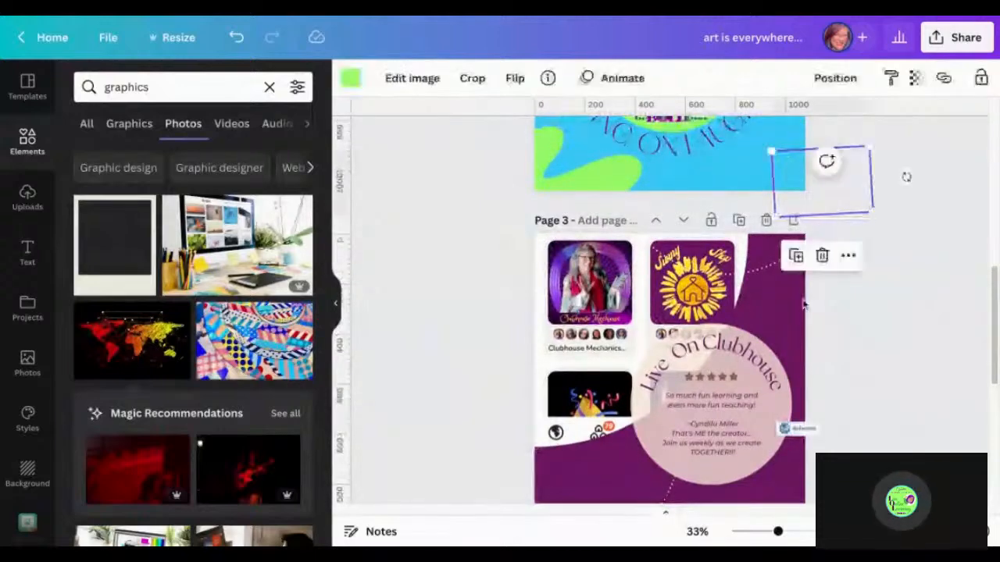
{"action": "left_click", "coordinate": [786, 482]}
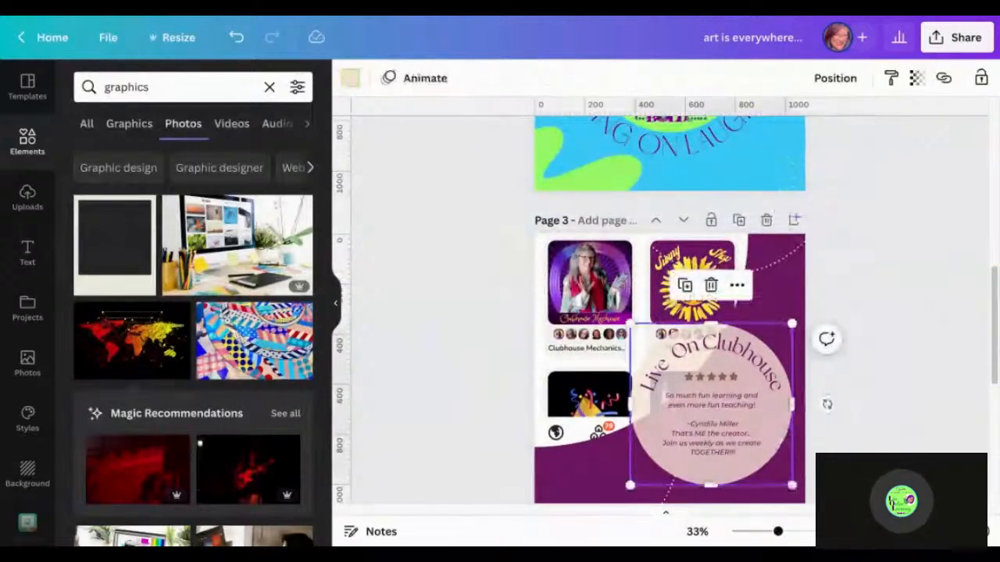
{"action": "scroll", "coordinate": [672, 313], "scroll_direction": "down", "scroll_amount": 1}
{"action": "scroll", "coordinate": [801, 392], "scroll_direction": "down", "scroll_amount": 1}
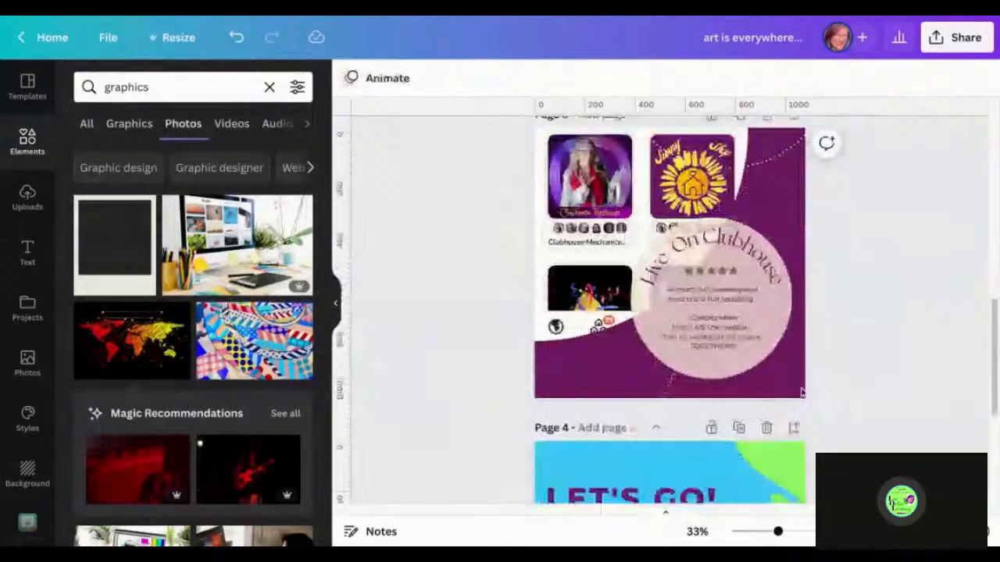
{"action": "left_click", "coordinate": [801, 393]}
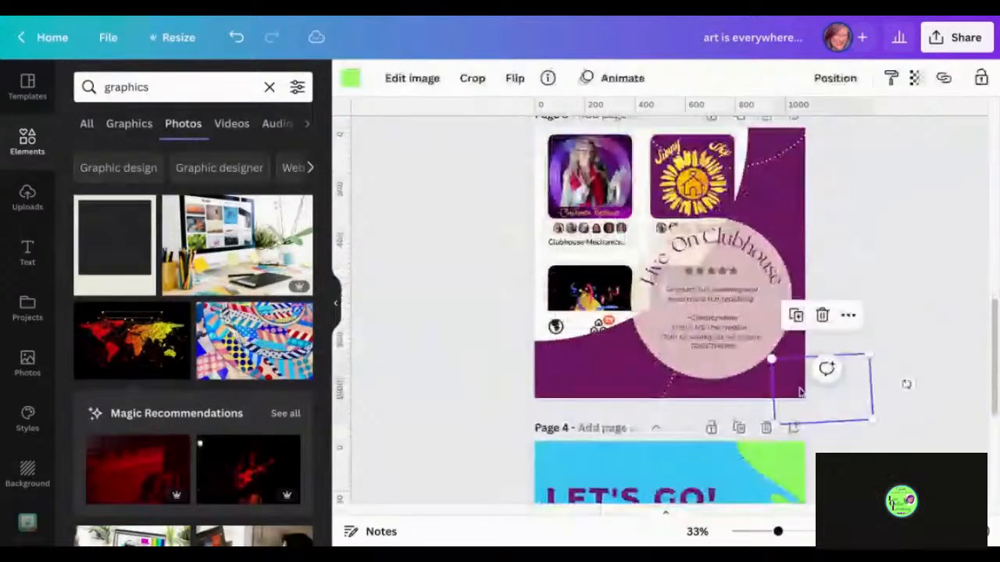
{"action": "scroll", "coordinate": [875, 249], "scroll_direction": "up", "scroll_amount": 1}
{"action": "scroll", "coordinate": [875, 248], "scroll_direction": "down", "scroll_amount": 1}
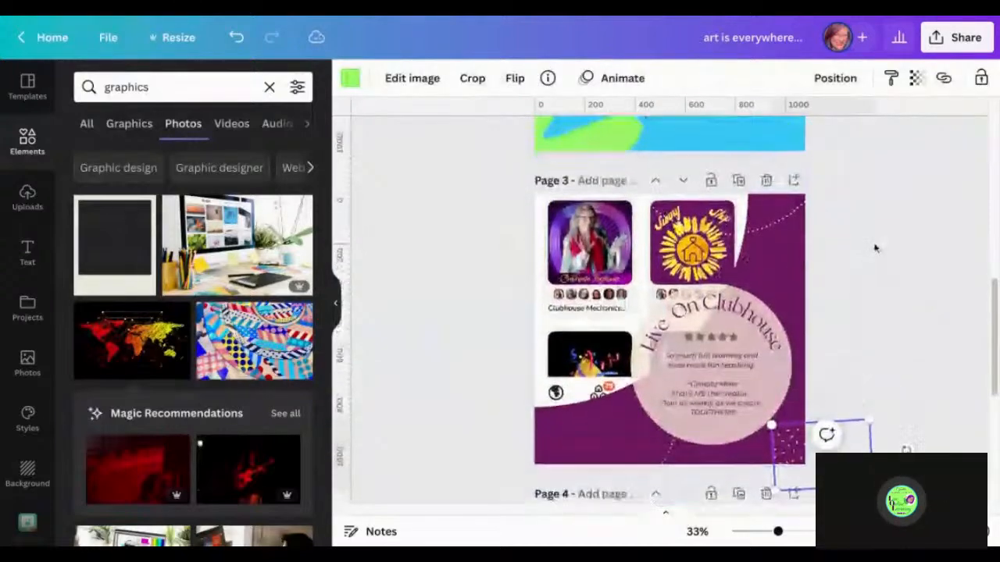
Copy the green blob shape from page 2's lower-left corner to the same corner of page 3 and send it to the back
{"action": "scroll", "coordinate": [857, 224], "scroll_direction": "up", "scroll_amount": 2}
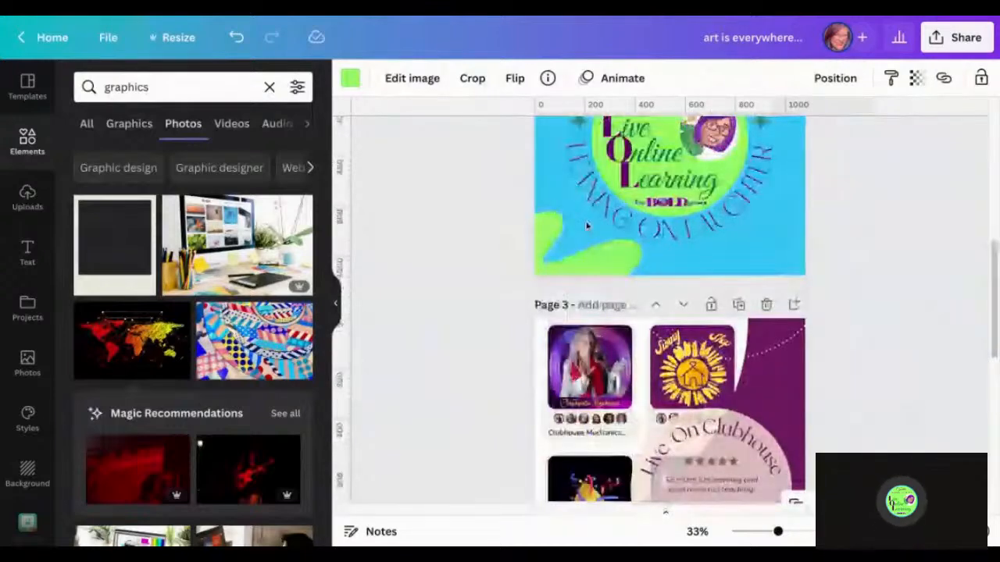
{"action": "left_click", "coordinate": [587, 225]}
{"action": "scroll", "coordinate": [900, 337], "scroll_direction": "down", "scroll_amount": 2}
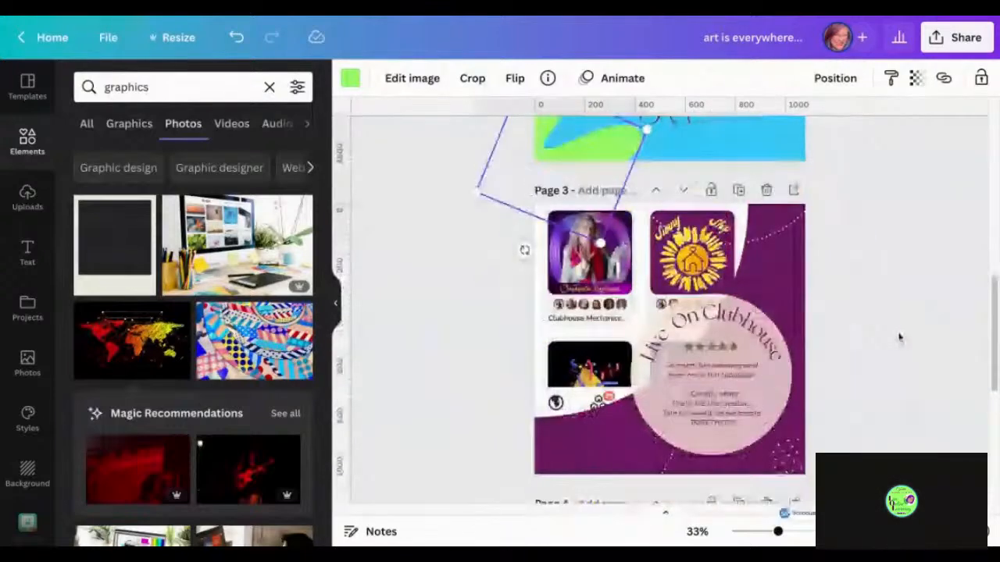
{"action": "scroll", "coordinate": [900, 338], "scroll_direction": "down", "scroll_amount": 1}
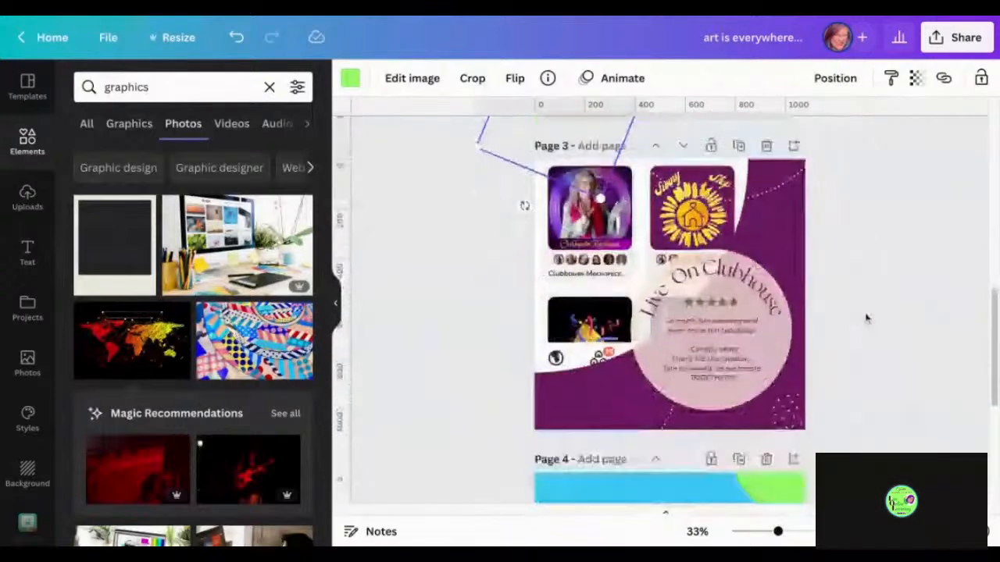
{"action": "left_click", "coordinate": [803, 248]}
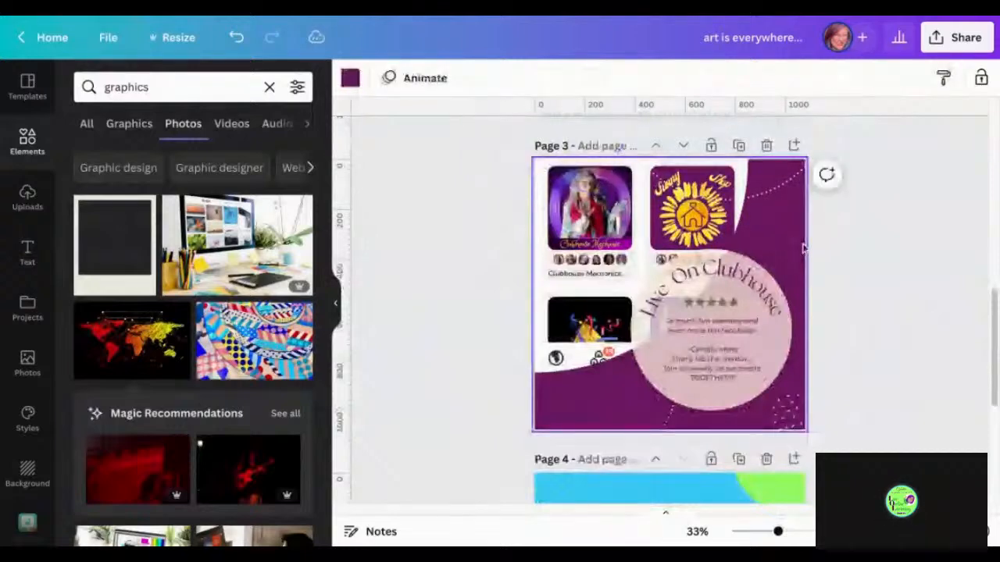
{"action": "key", "text": "ctrl+z"}
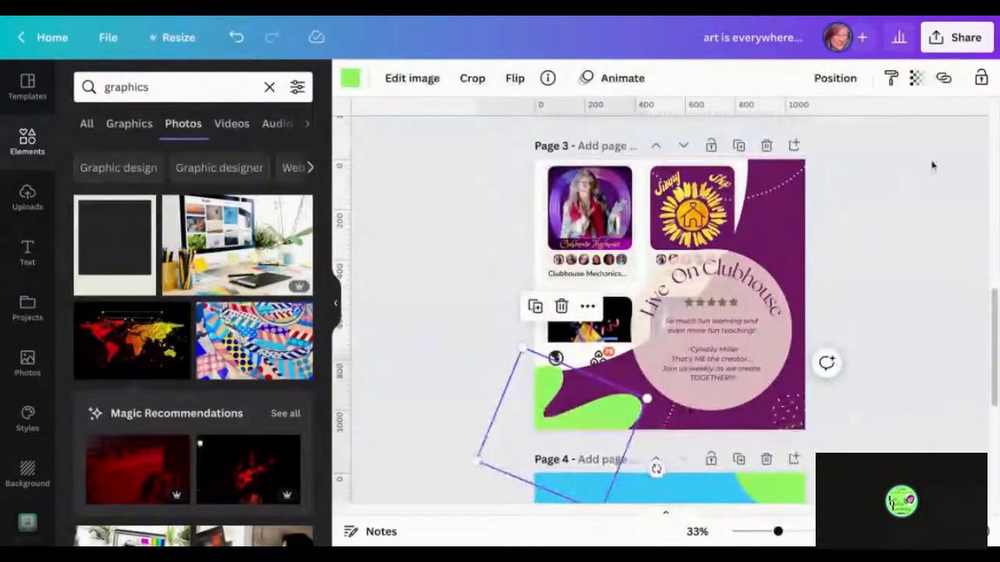
{"action": "left_click", "coordinate": [835, 78]}
{"action": "left_click", "coordinate": [779, 155]}
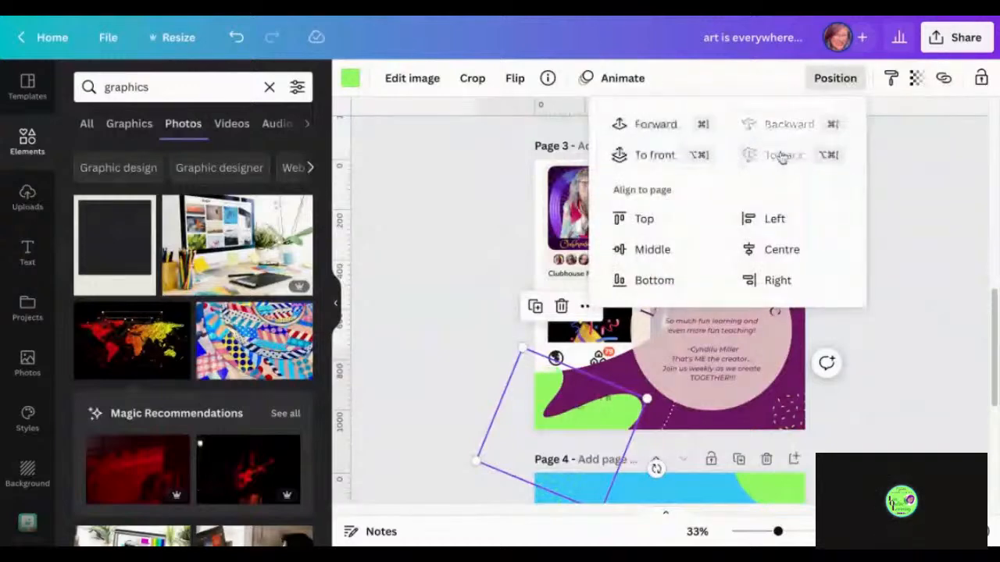
{"action": "left_click", "coordinate": [877, 321]}
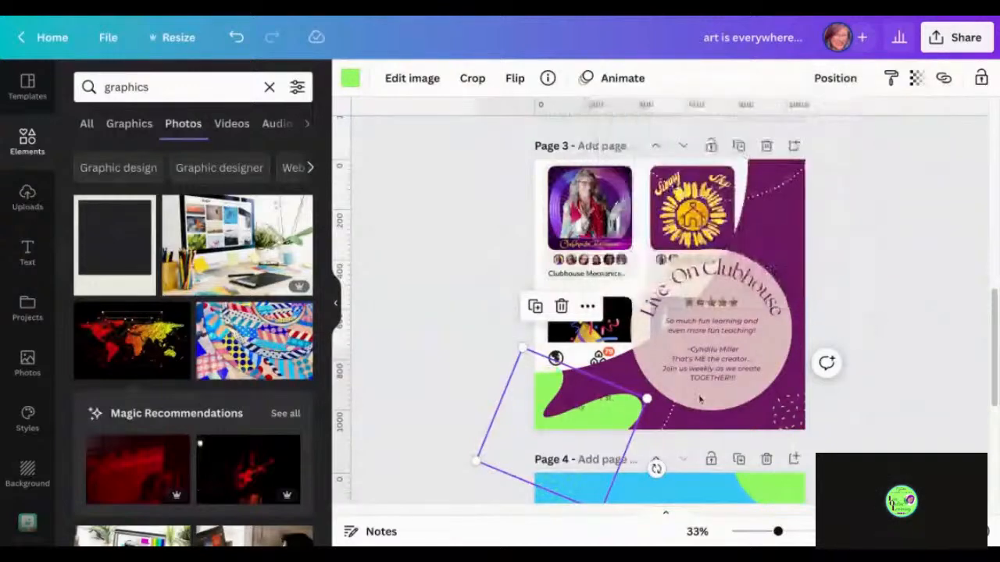
{"action": "left_click", "coordinate": [582, 411]}
{"action": "key", "text": "Escape"}
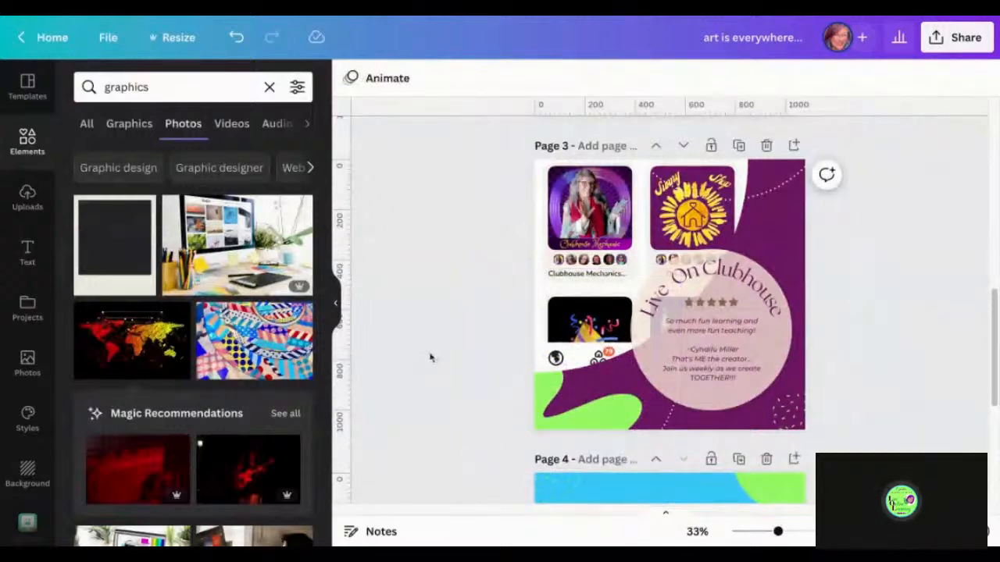
{"action": "left_click_drag", "start_coordinate": [468, 197], "coordinate": [843, 434]}
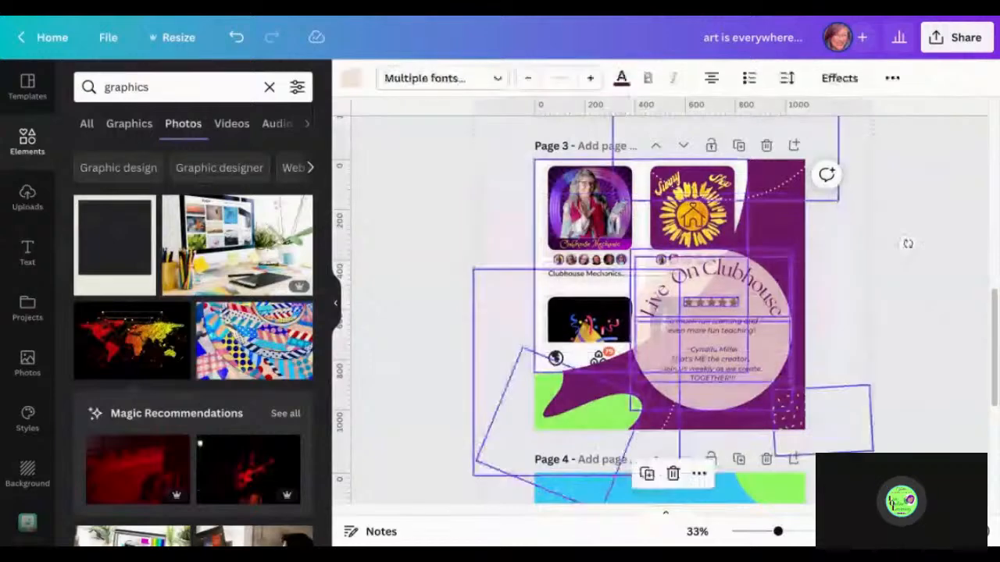
{"action": "left_click", "coordinate": [880, 303]}
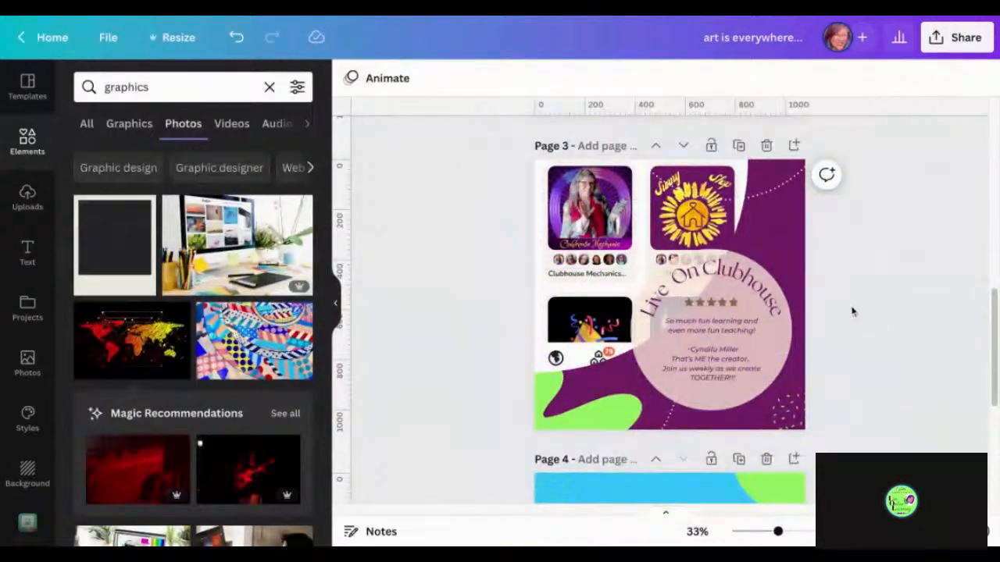
{"action": "left_click", "coordinate": [738, 328]}
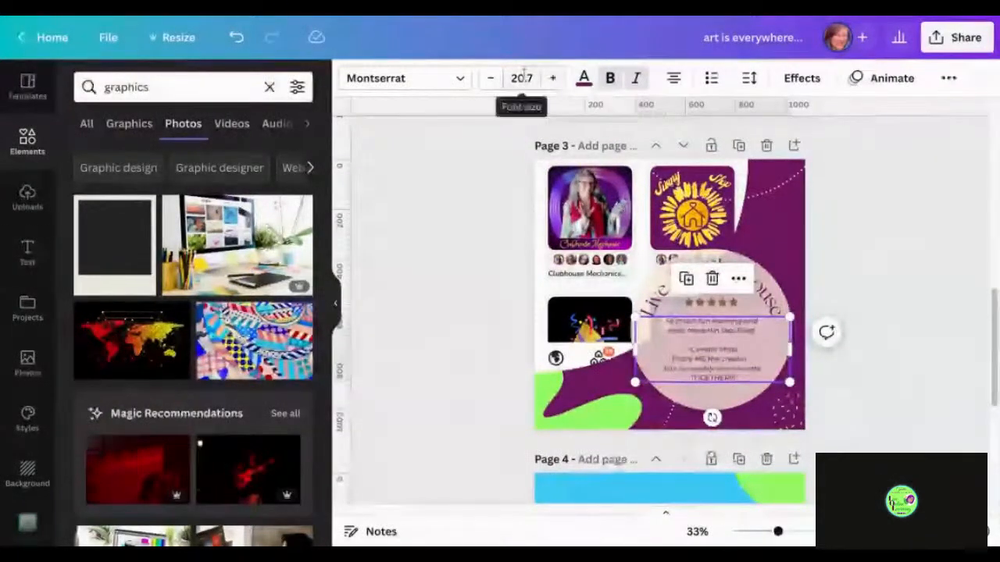
{"action": "left_click", "coordinate": [908, 218]}
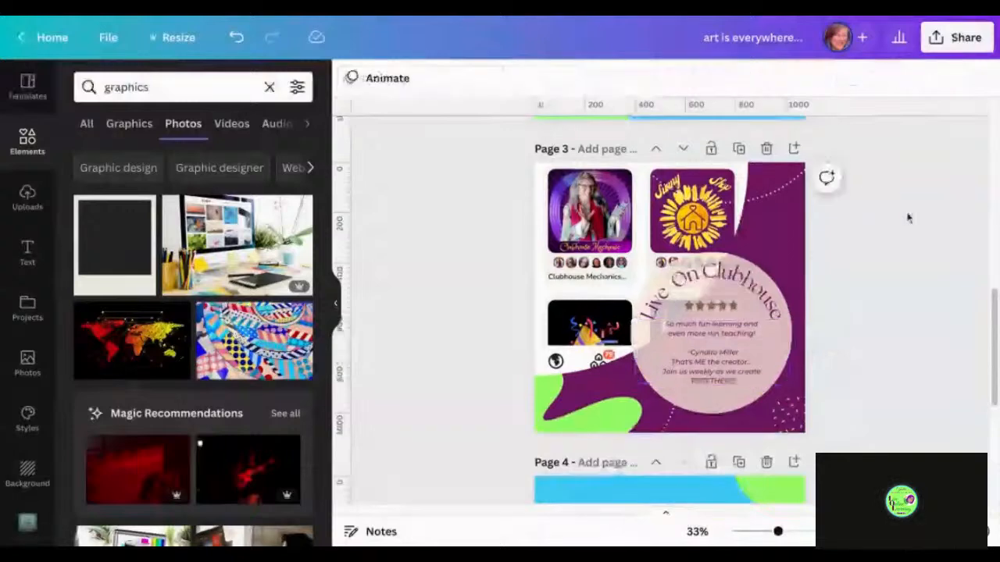
Try to copy the dot pattern from the upper-left corner of page 2 to the same corner of page 1
{"action": "scroll", "coordinate": [909, 218], "scroll_direction": "up", "scroll_amount": 2}
{"action": "scroll", "coordinate": [909, 217], "scroll_direction": "up", "scroll_amount": 4}
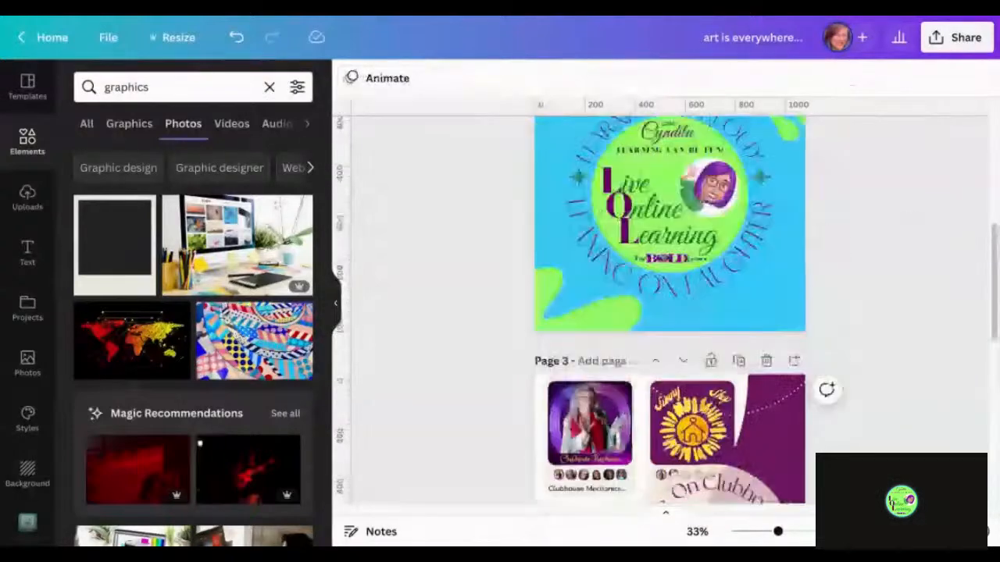
{"action": "scroll", "coordinate": [670, 310], "scroll_direction": "up", "scroll_amount": 4}
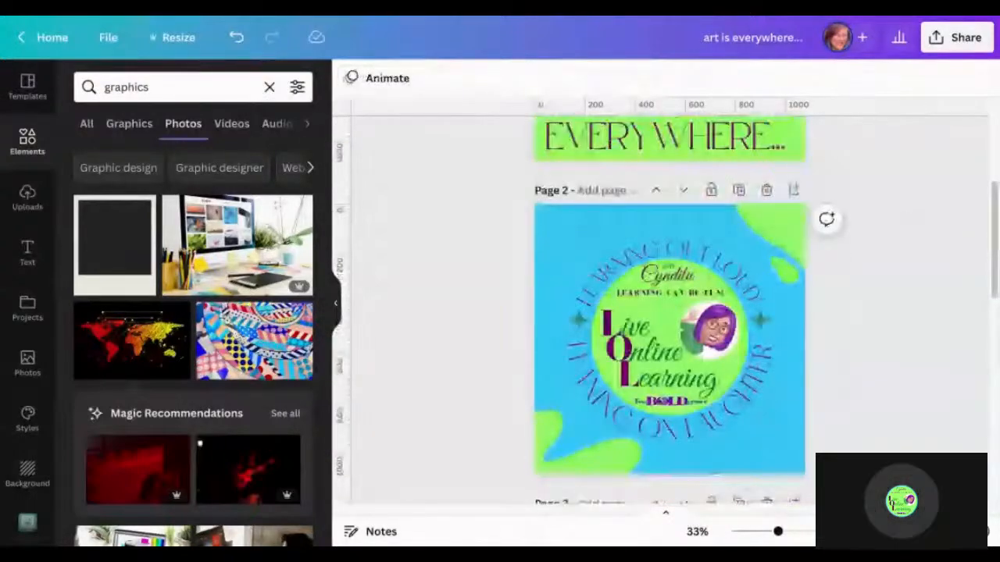
{"action": "scroll", "coordinate": [669, 311], "scroll_direction": "up", "scroll_amount": 6}
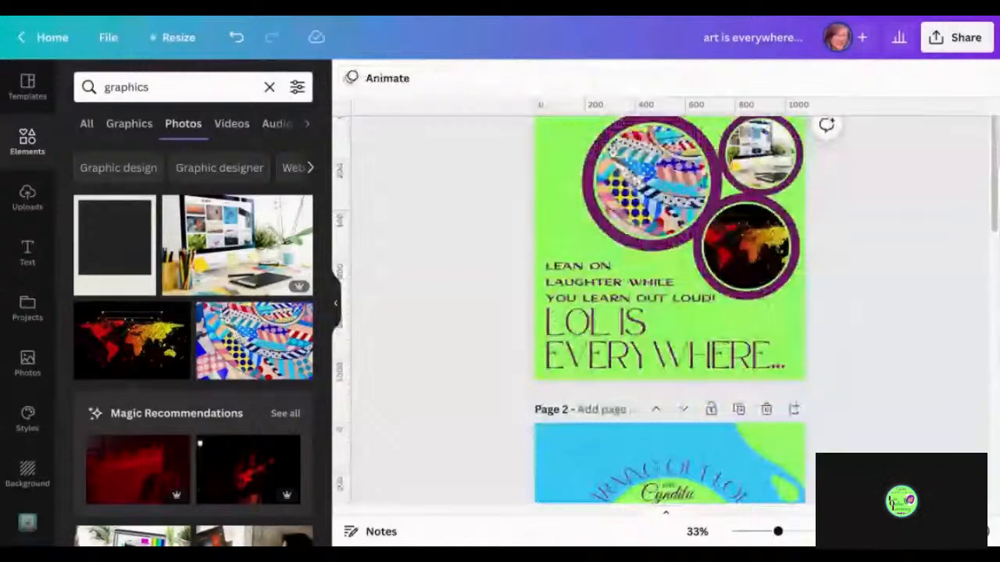
{"action": "scroll", "coordinate": [670, 310], "scroll_direction": "up", "scroll_amount": 1}
{"action": "scroll", "coordinate": [489, 387], "scroll_direction": "down", "scroll_amount": 1}
{"action": "left_click_drag", "start_coordinate": [489, 387], "coordinate": [563, 440]}
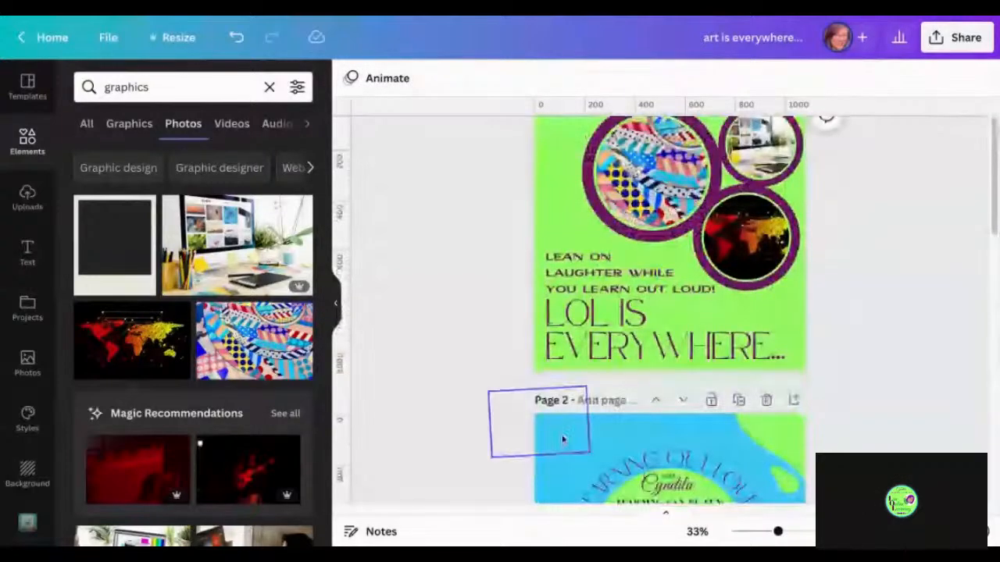
{"action": "key", "text": "c"}
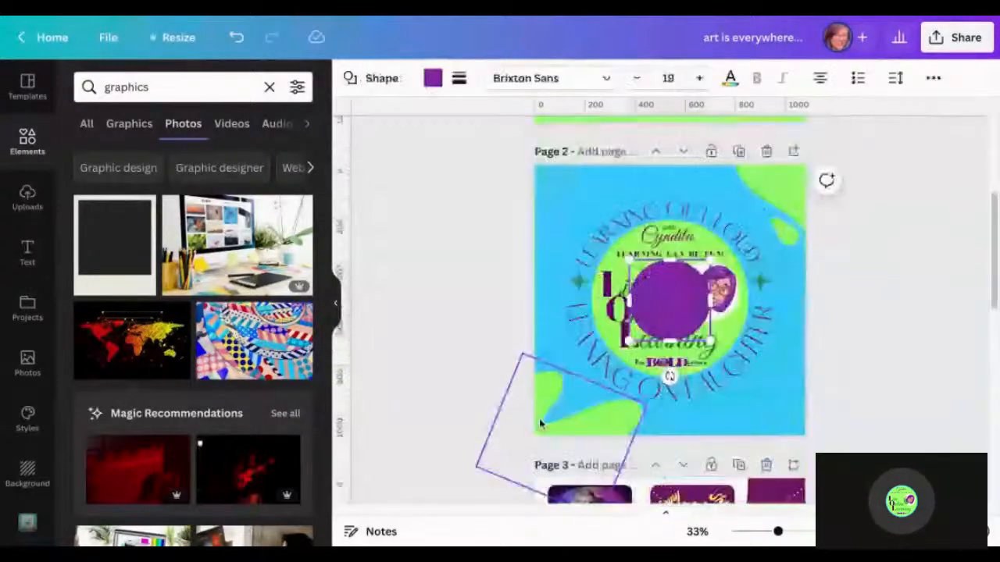
{"action": "scroll", "coordinate": [479, 310], "scroll_direction": "up", "scroll_amount": 2}
{"action": "scroll", "coordinate": [479, 310], "scroll_direction": "up", "scroll_amount": 2}
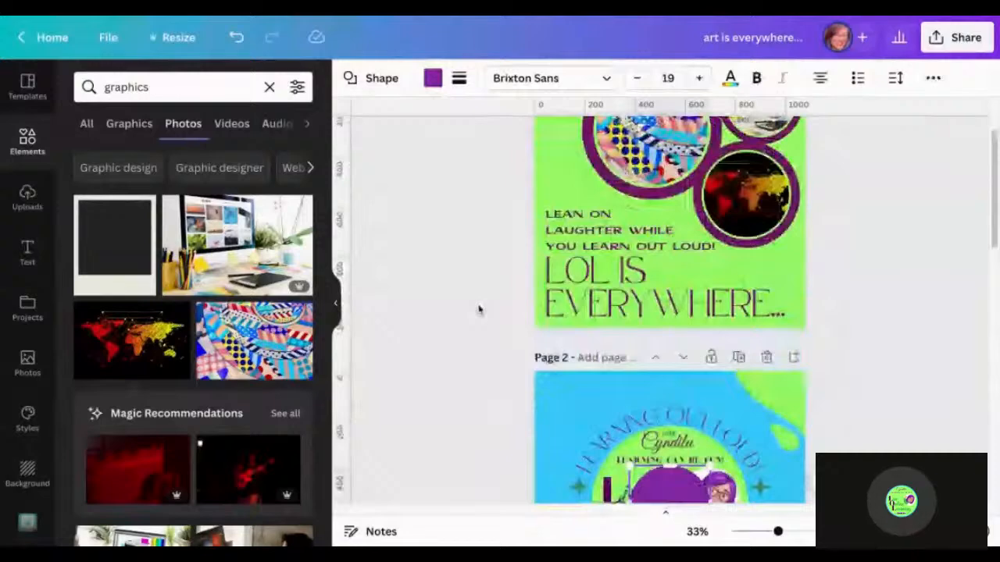
{"action": "scroll", "coordinate": [542, 271], "scroll_direction": "up", "scroll_amount": 2}
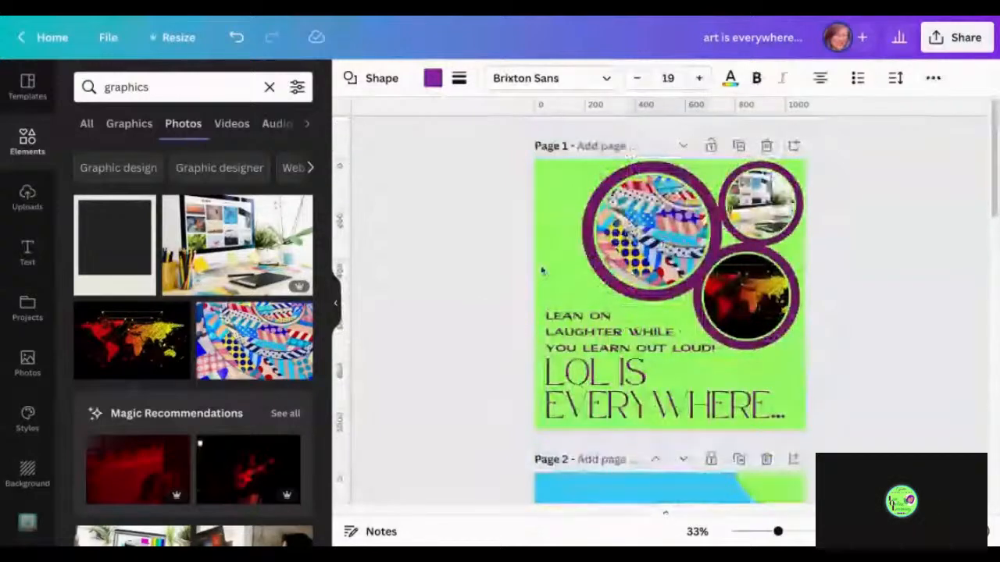
{"action": "left_click", "coordinate": [539, 258]}
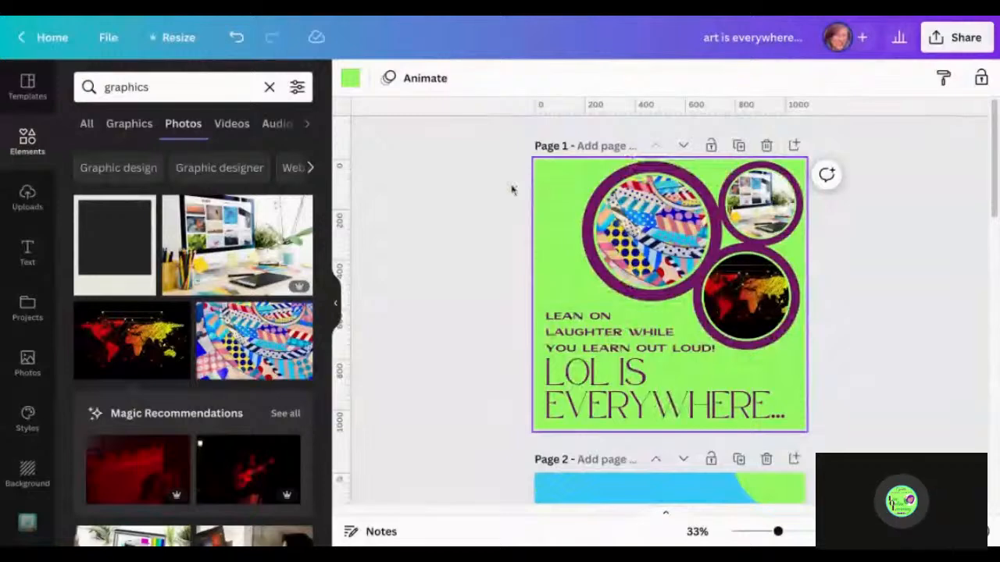
{"action": "left_click", "coordinate": [513, 187]}
{"action": "left_click", "coordinate": [556, 184]}
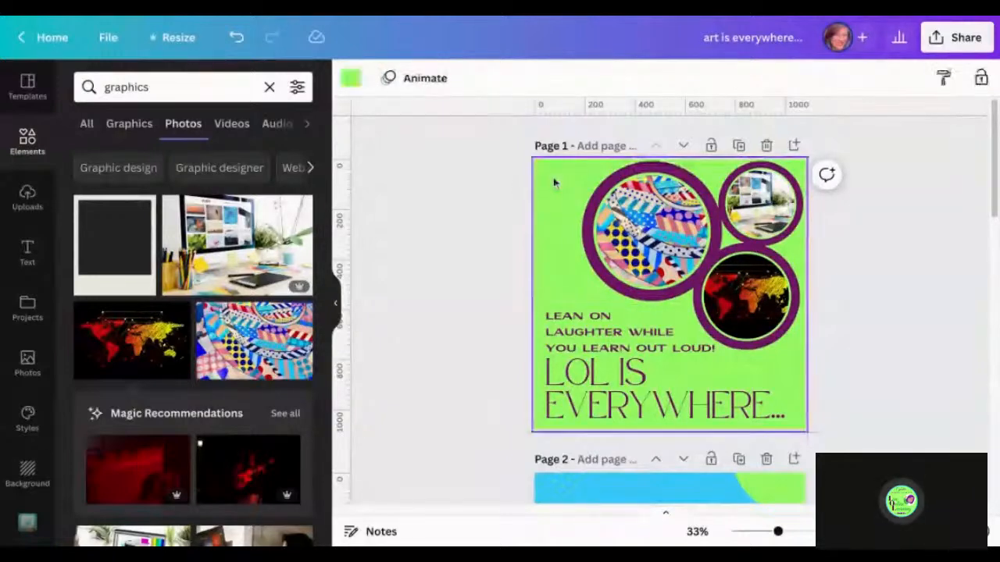
{"action": "left_click", "coordinate": [541, 398]}
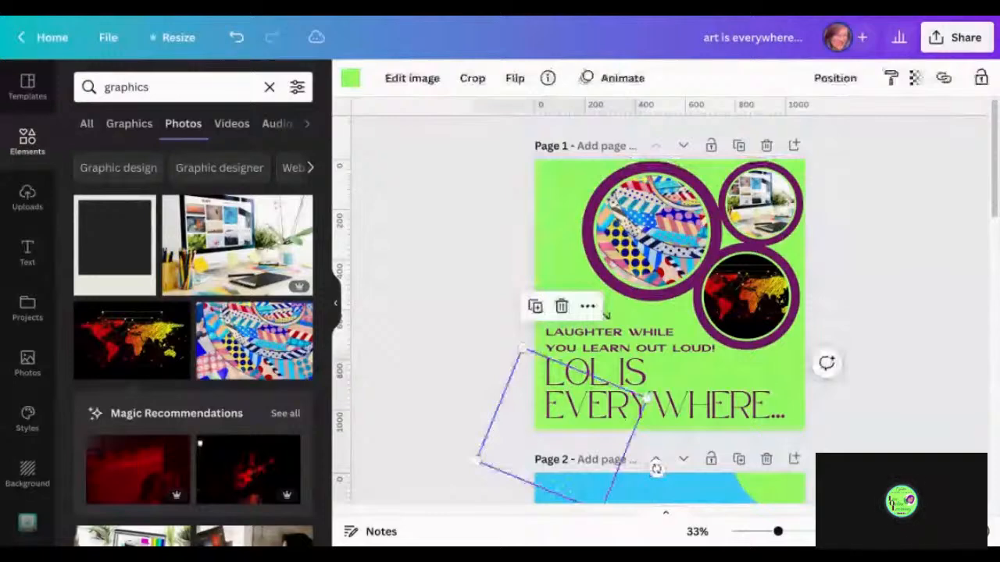
{"action": "key", "text": "Delete"}
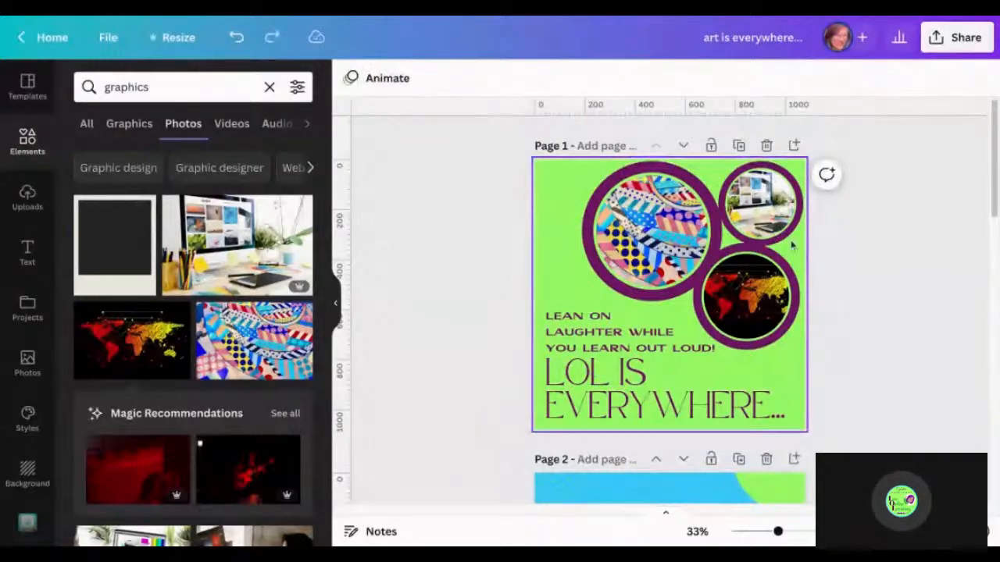
Copy the light green dot pattern from page 2's upper-left corner and paste it in the same corner of page 1
{"action": "scroll", "coordinate": [876, 360], "scroll_direction": "down", "scroll_amount": 1}
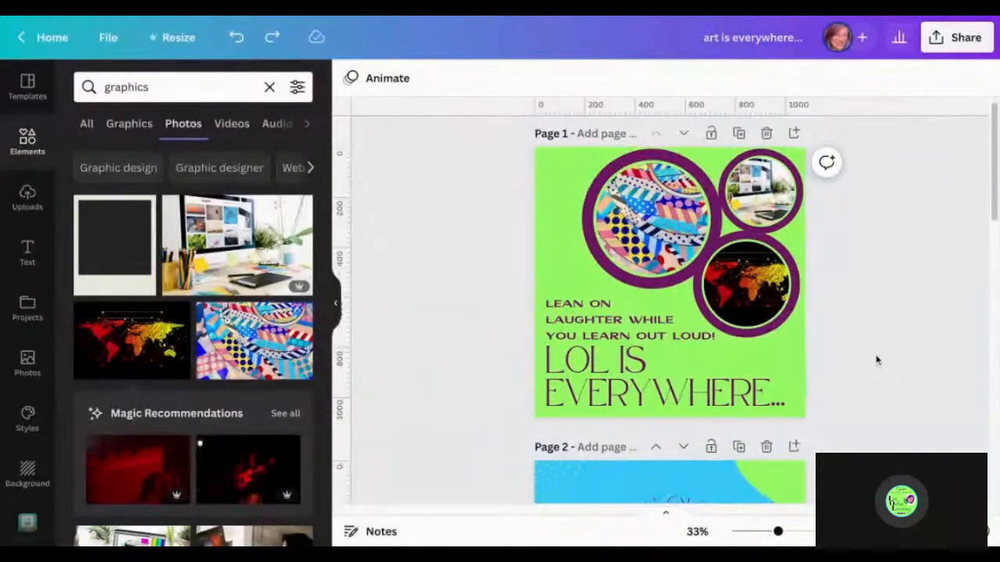
{"action": "scroll", "coordinate": [877, 360], "scroll_direction": "down", "scroll_amount": 1}
{"action": "key", "text": "ctrl+z"}
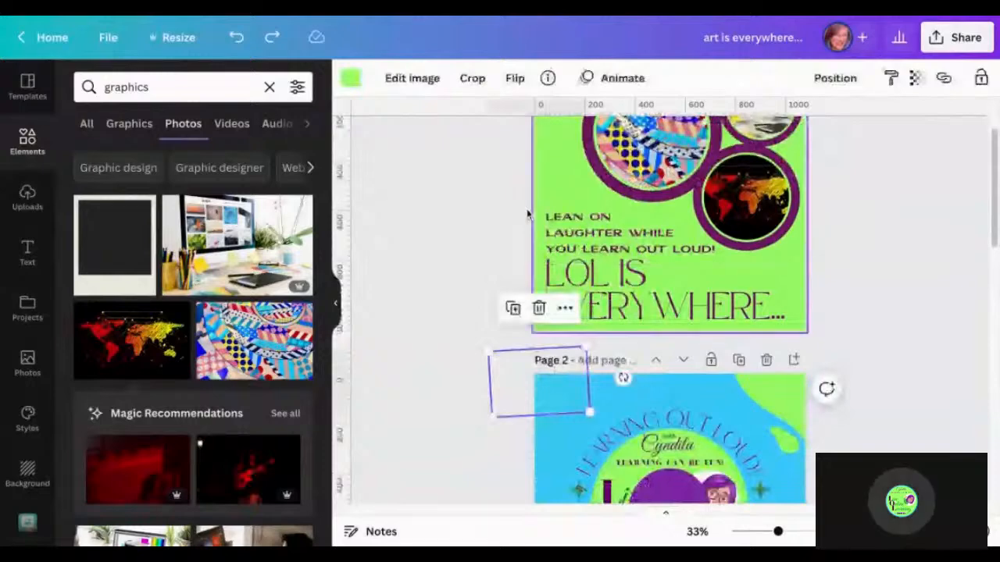
{"action": "scroll", "coordinate": [527, 213], "scroll_direction": "up", "scroll_amount": 1}
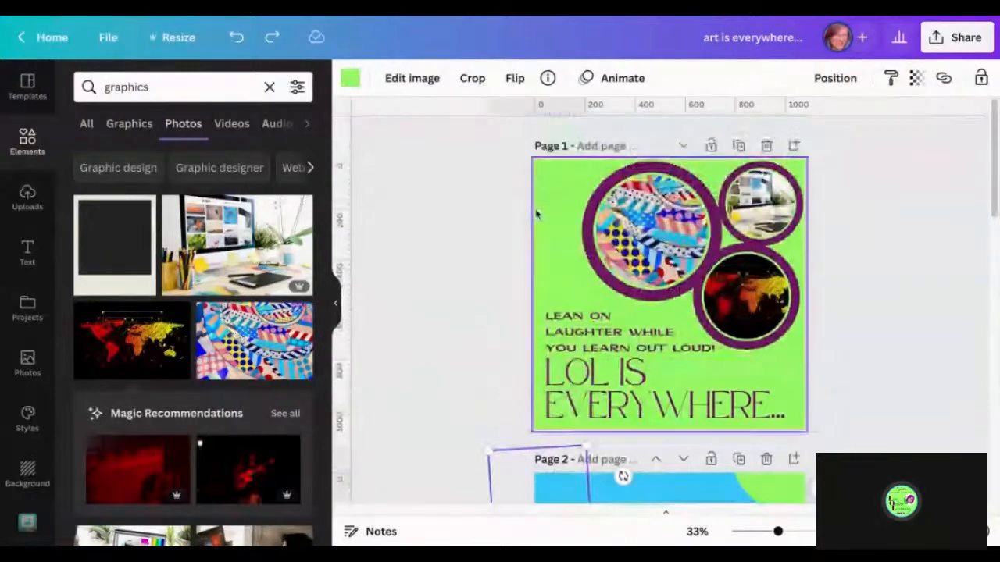
{"action": "left_click", "coordinate": [535, 213]}
{"action": "left_click", "coordinate": [515, 157]}
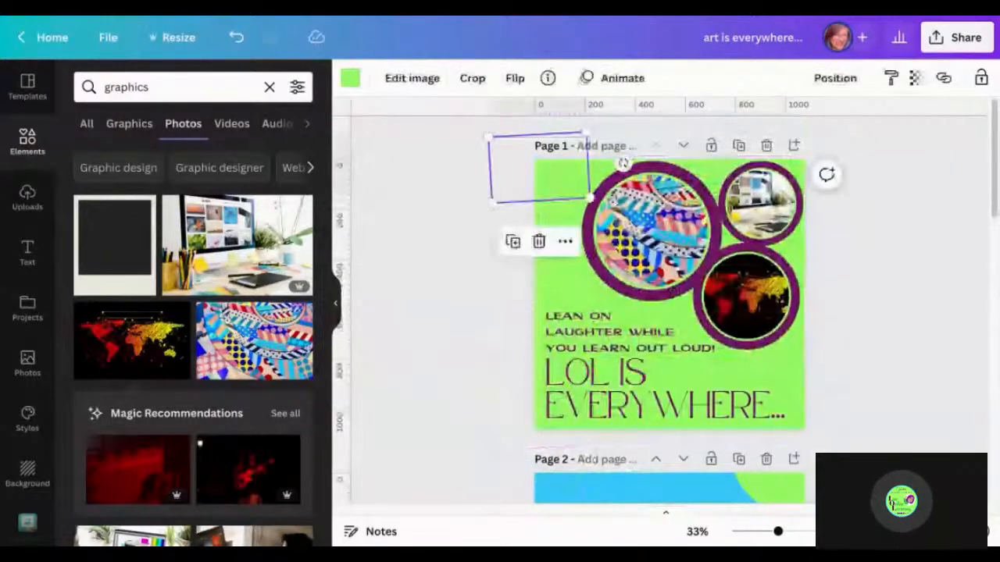
Recolour the dot pattern in page 1's upper-left corner to the dark plum purple from the document colours
{"action": "left_click", "coordinate": [350, 79]}
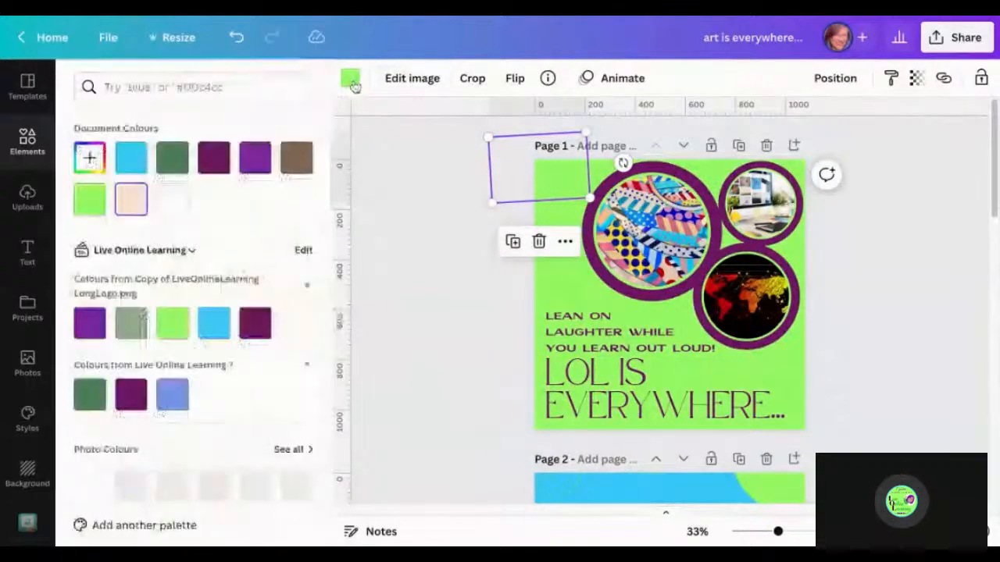
{"action": "left_click", "coordinate": [214, 160]}
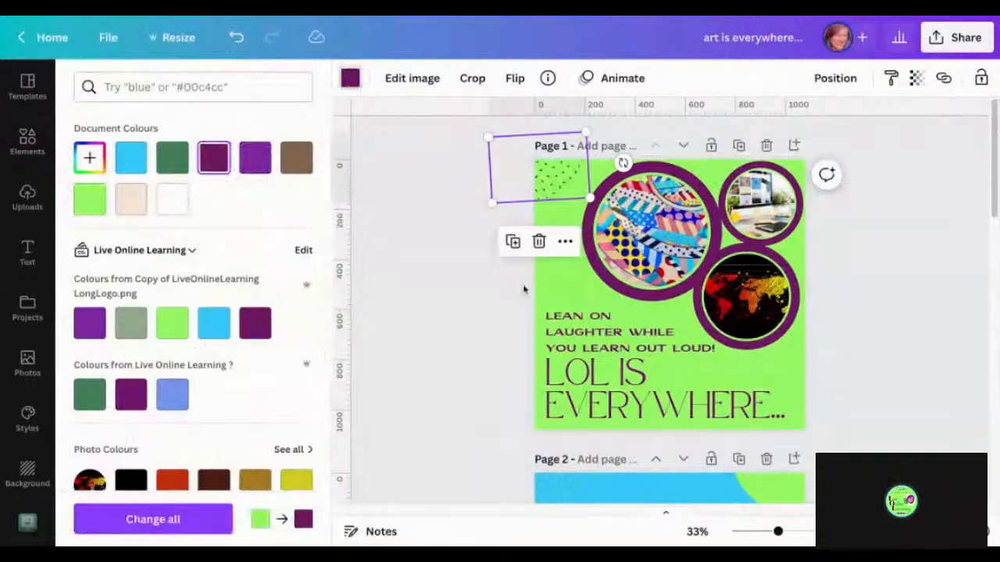
{"action": "left_click", "coordinate": [893, 355]}
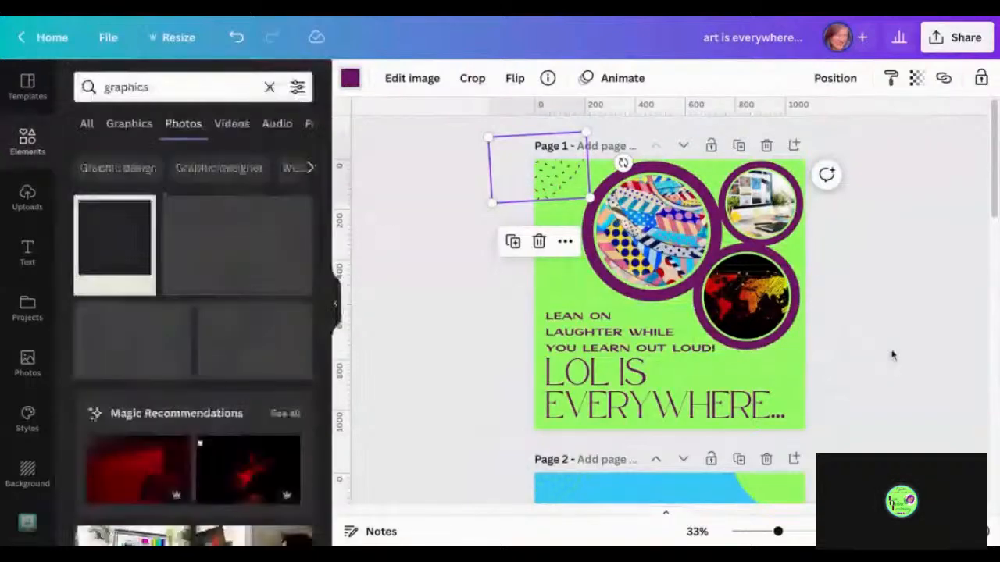
{"action": "left_click", "coordinate": [893, 356]}
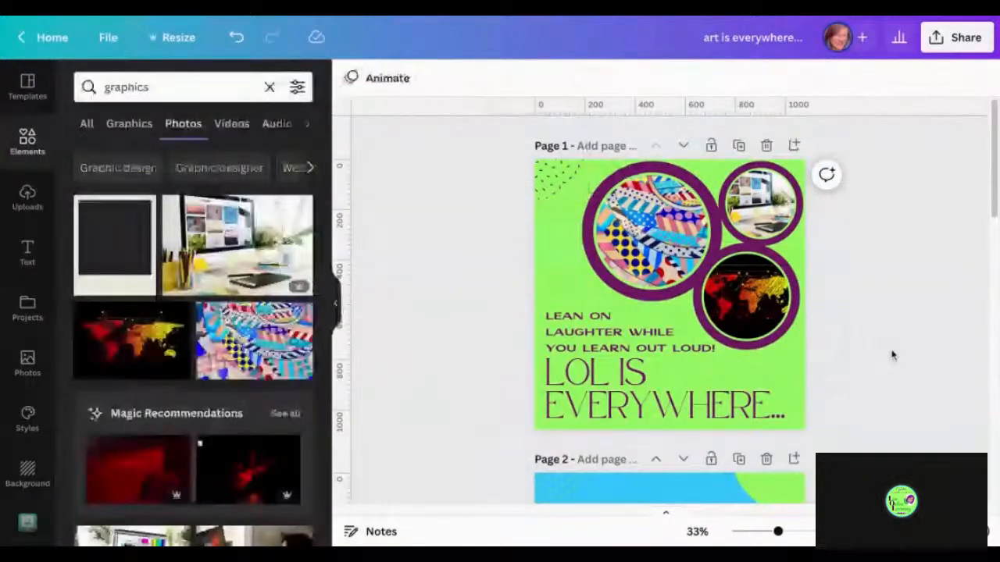
Look over all four pages to compare their background colours and decorative shapes
{"action": "scroll", "coordinate": [894, 375], "scroll_direction": "down", "scroll_amount": 1}
{"action": "scroll", "coordinate": [895, 380], "scroll_direction": "down", "scroll_amount": 2}
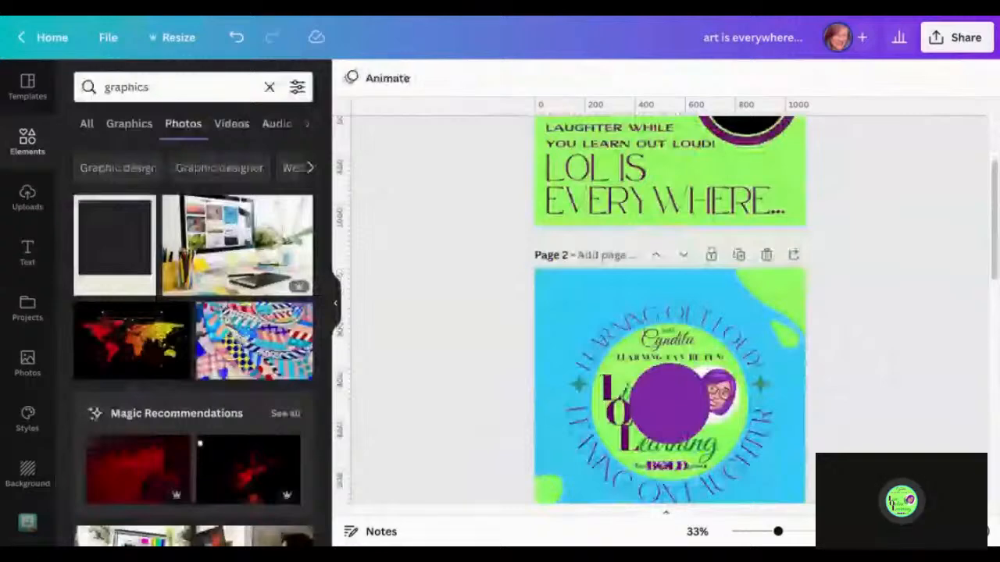
{"action": "scroll", "coordinate": [670, 312], "scroll_direction": "down", "scroll_amount": 7}
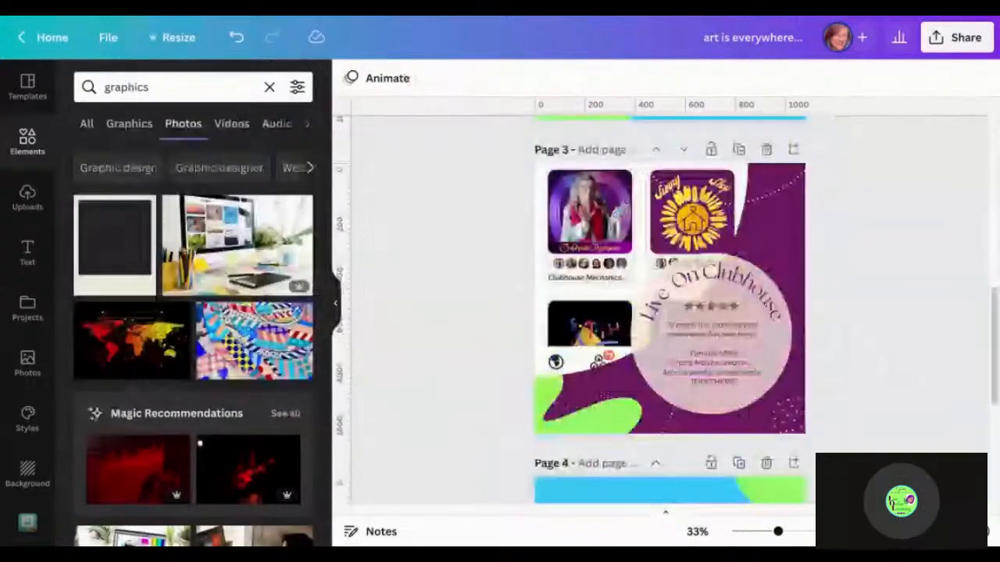
{"action": "scroll", "coordinate": [669, 312], "scroll_direction": "down", "scroll_amount": 3}
{"action": "scroll", "coordinate": [670, 313], "scroll_direction": "down", "scroll_amount": 3}
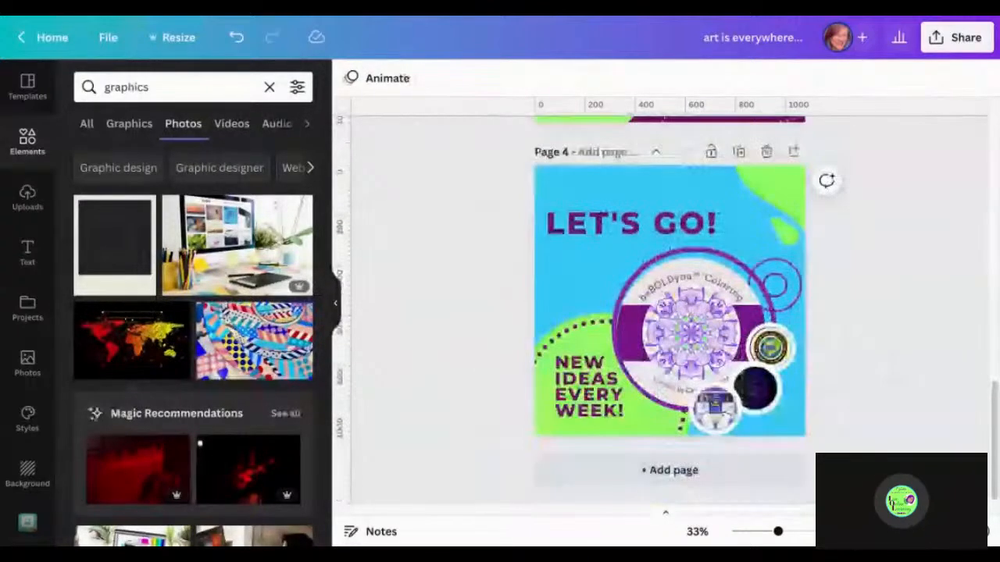
{"action": "scroll", "coordinate": [669, 312], "scroll_direction": "up", "scroll_amount": 9}
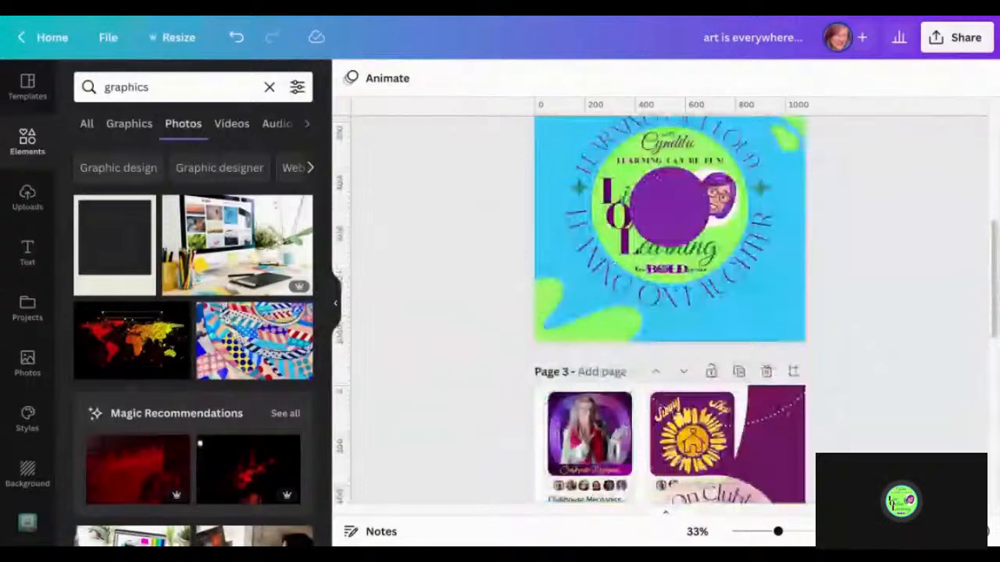
{"action": "scroll", "coordinate": [669, 313], "scroll_direction": "up", "scroll_amount": 4}
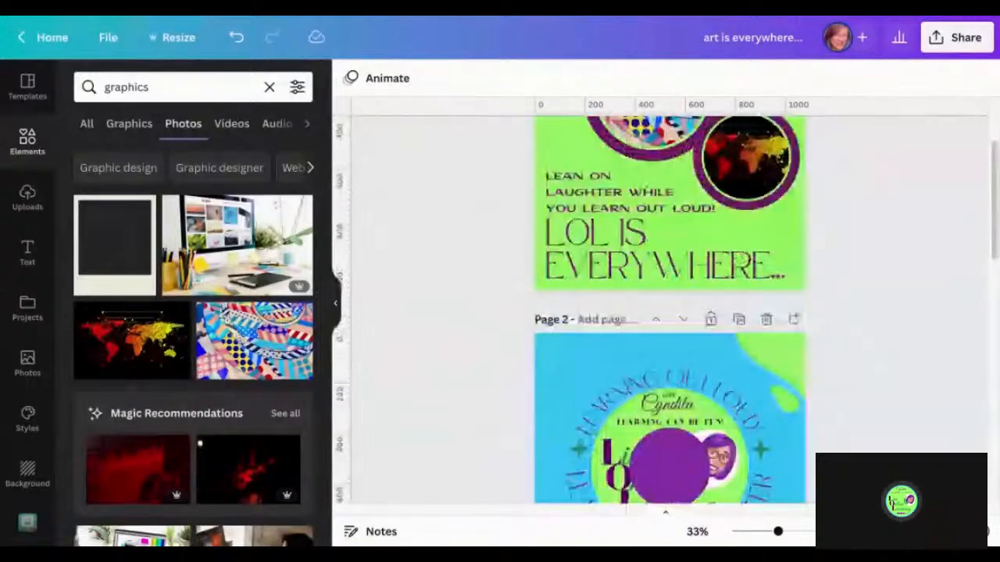
Change the background colour of page 3 to the lime green from the document colours
{"action": "scroll", "coordinate": [669, 312], "scroll_direction": "down", "scroll_amount": 1}
{"action": "scroll", "coordinate": [799, 240], "scroll_direction": "down", "scroll_amount": 6}
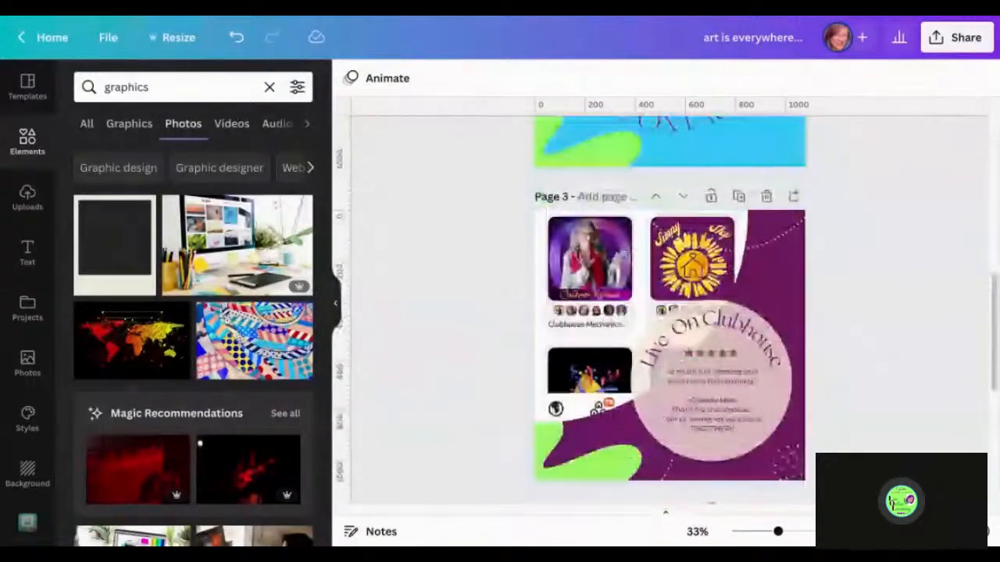
{"action": "scroll", "coordinate": [799, 240], "scroll_direction": "down", "scroll_amount": 1}
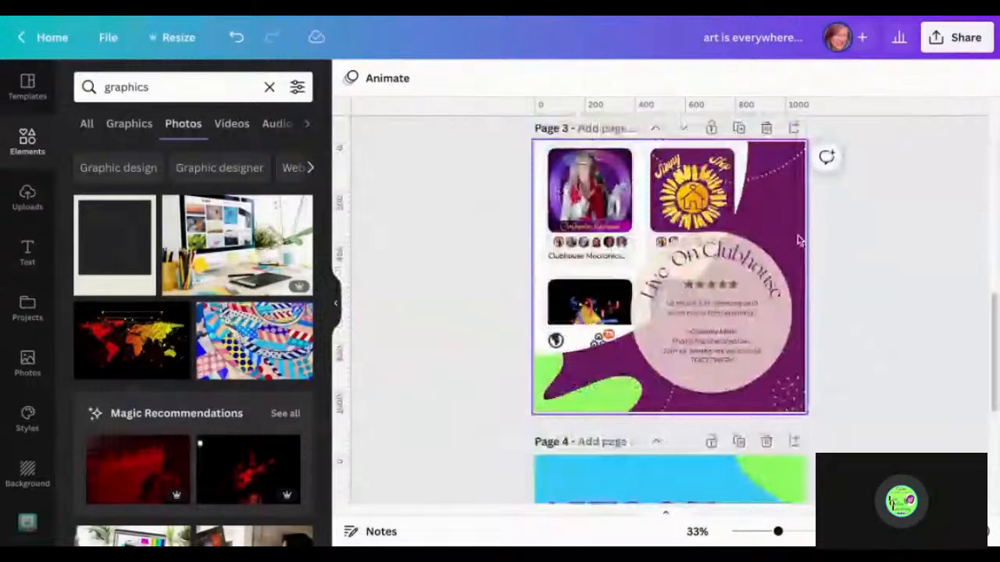
{"action": "left_click", "coordinate": [798, 241]}
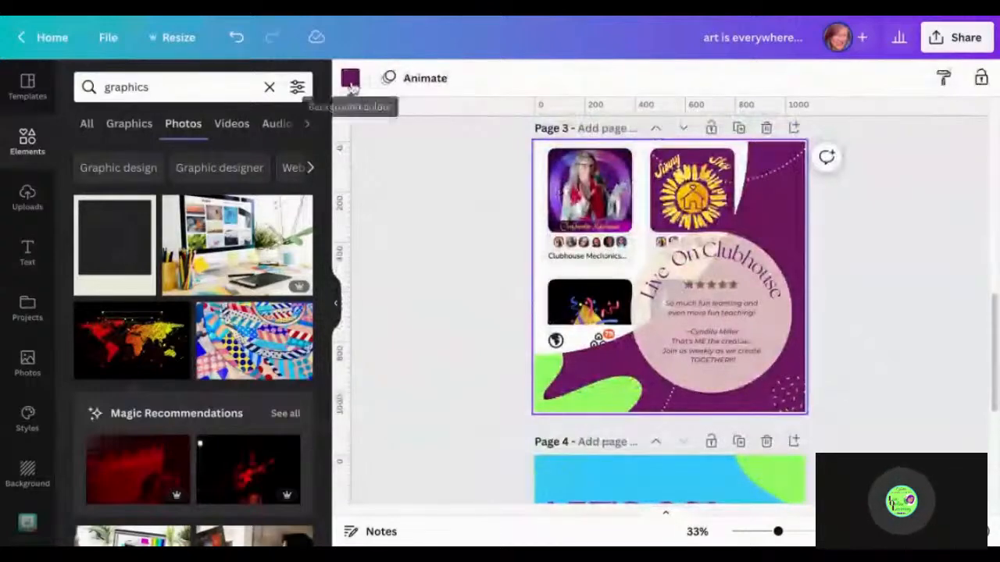
{"action": "left_click", "coordinate": [350, 79]}
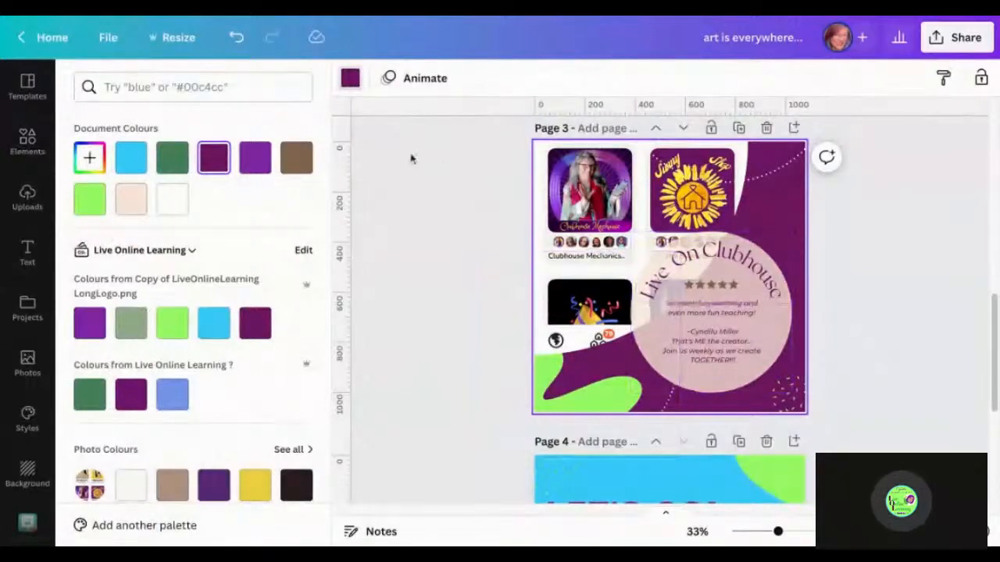
{"action": "left_click", "coordinate": [92, 201]}
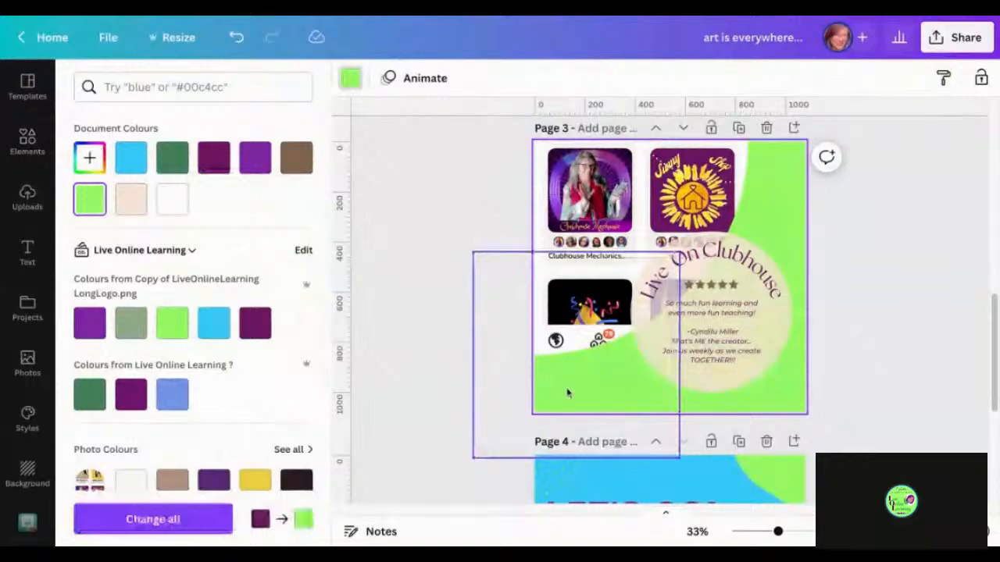
Recolour the two large dotted circle outlines on page 3, lower-left and upper-right, to the dark plum purple from the document colours
{"action": "left_click", "coordinate": [568, 393]}
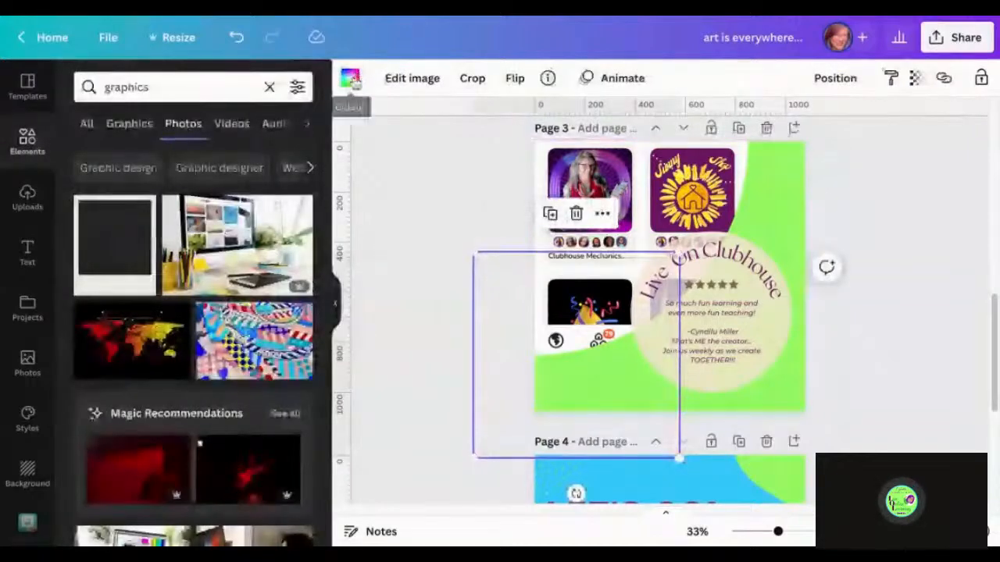
{"action": "left_click", "coordinate": [350, 78]}
{"action": "left_click", "coordinate": [219, 167]}
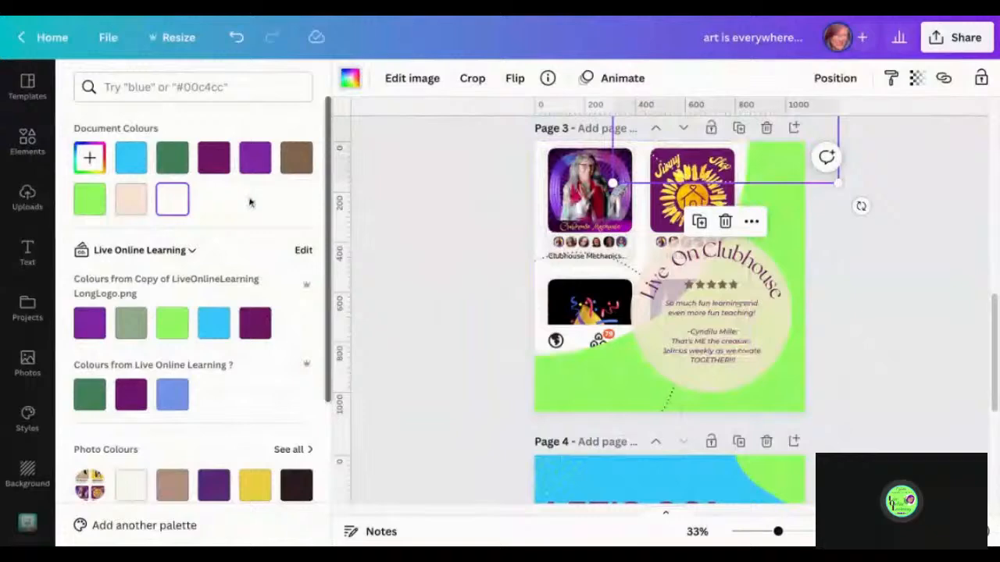
{"action": "left_click", "coordinate": [213, 157]}
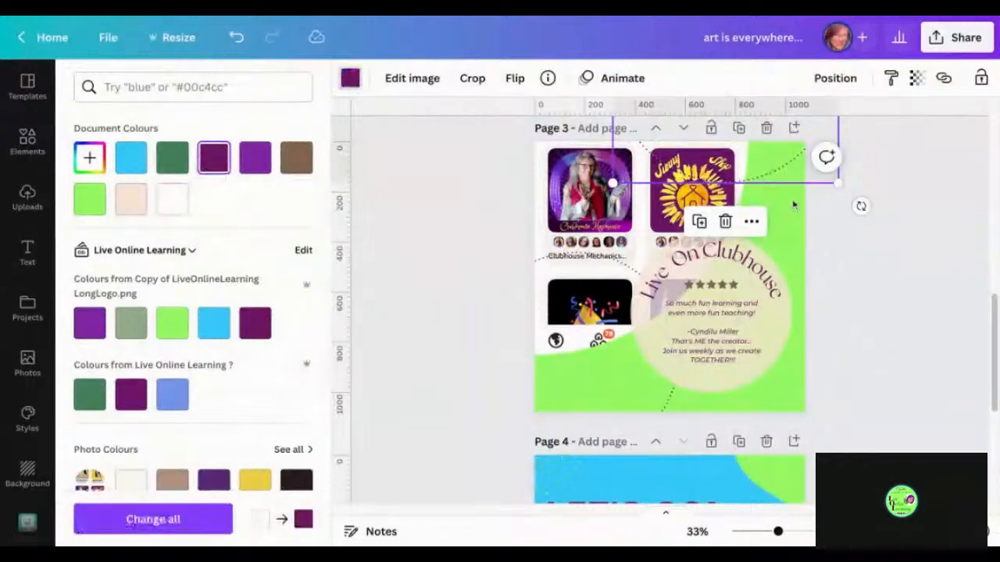
Recolour the dash pattern in page 3's lower-right corner to the dark plum purple from the document colours
{"action": "left_click", "coordinate": [793, 369]}
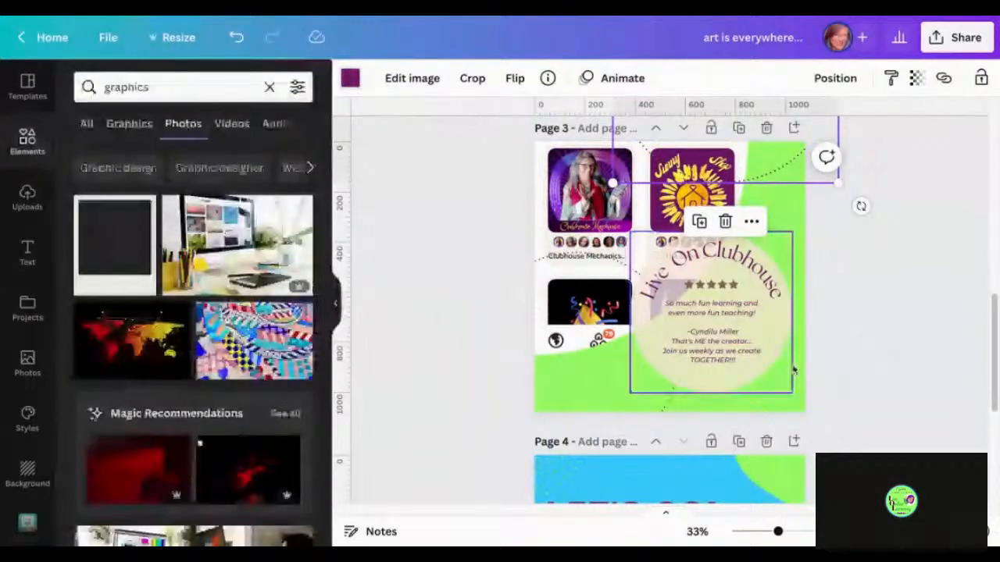
{"action": "left_click", "coordinate": [793, 370]}
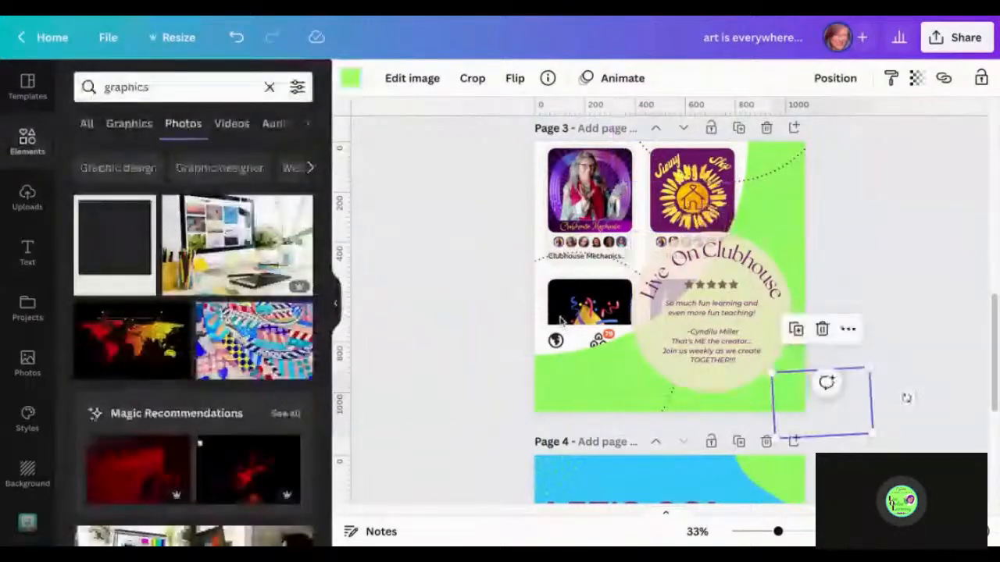
{"action": "left_click", "coordinate": [351, 78]}
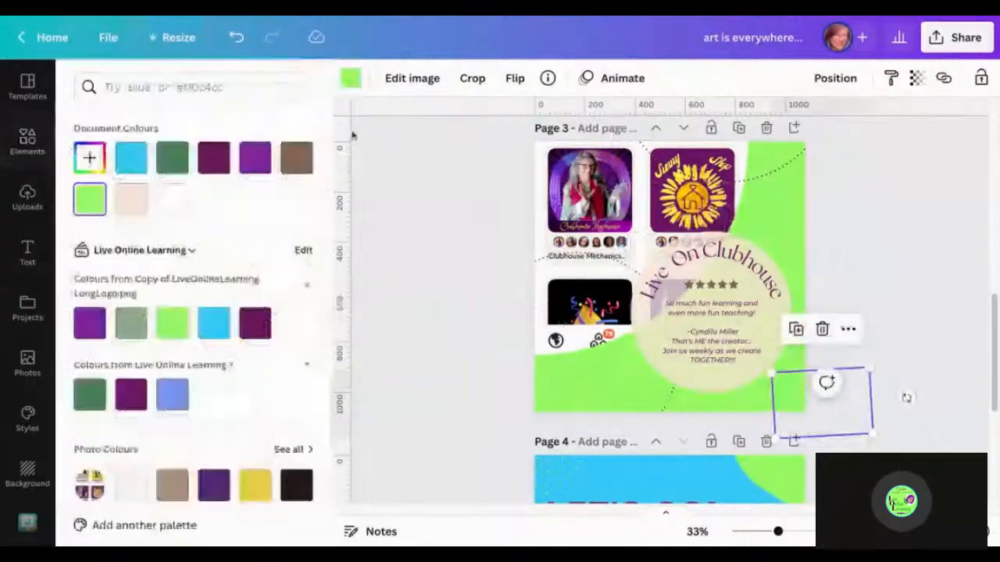
{"action": "left_click", "coordinate": [222, 160]}
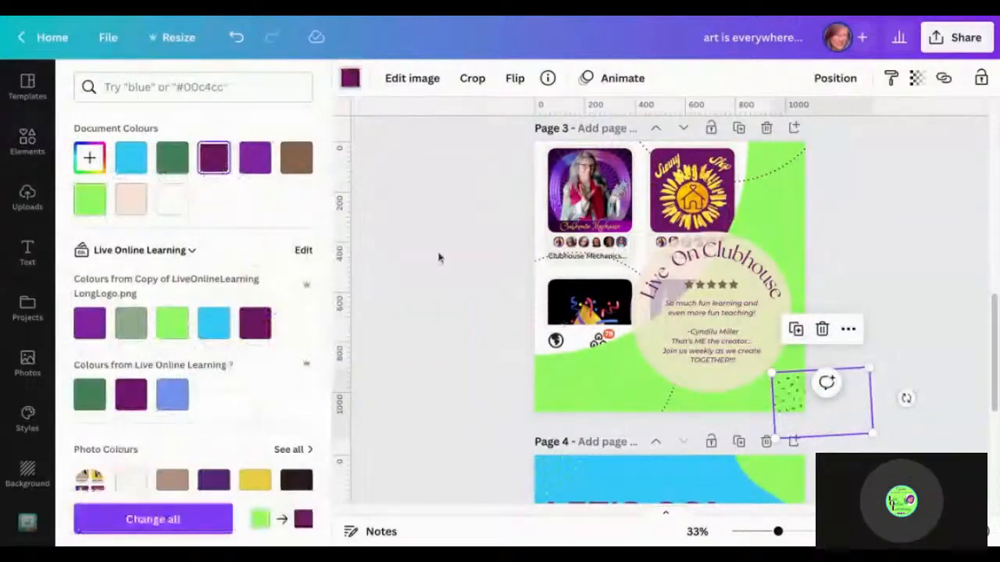
{"action": "key", "text": "Escape"}
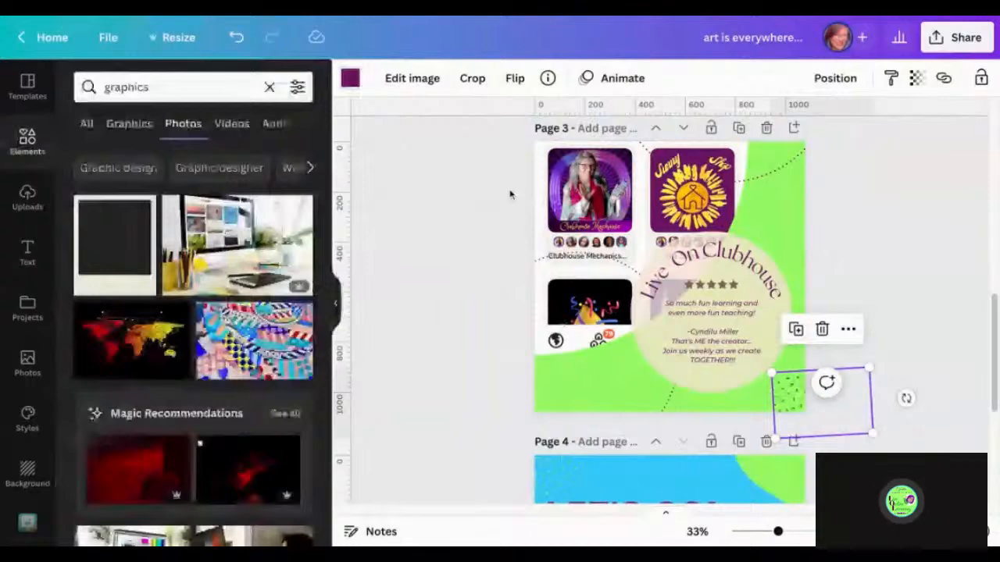
Send the lower-left dotted circle outline on page 3 to the back
{"action": "left_click", "coordinate": [565, 389]}
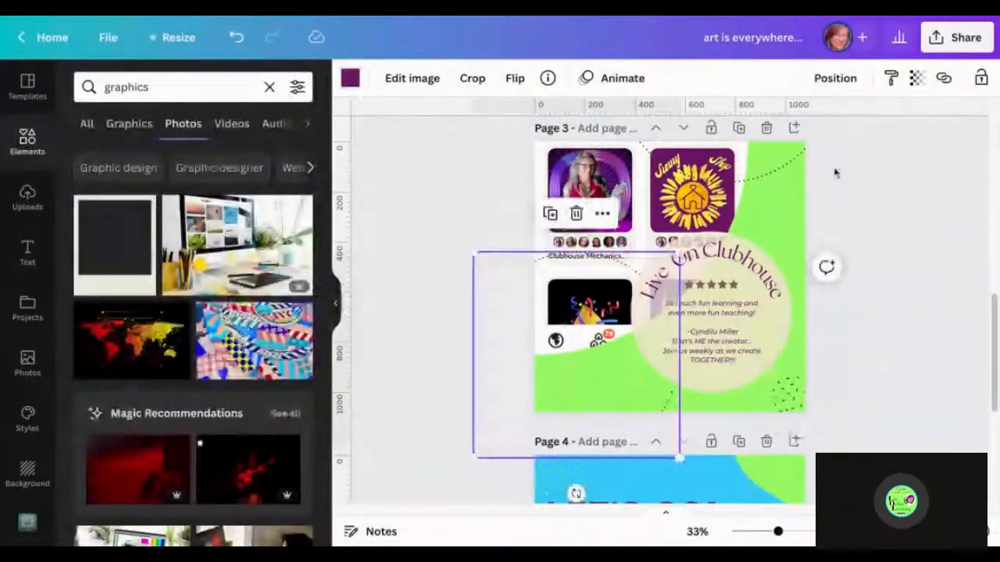
{"action": "left_click", "coordinate": [835, 79]}
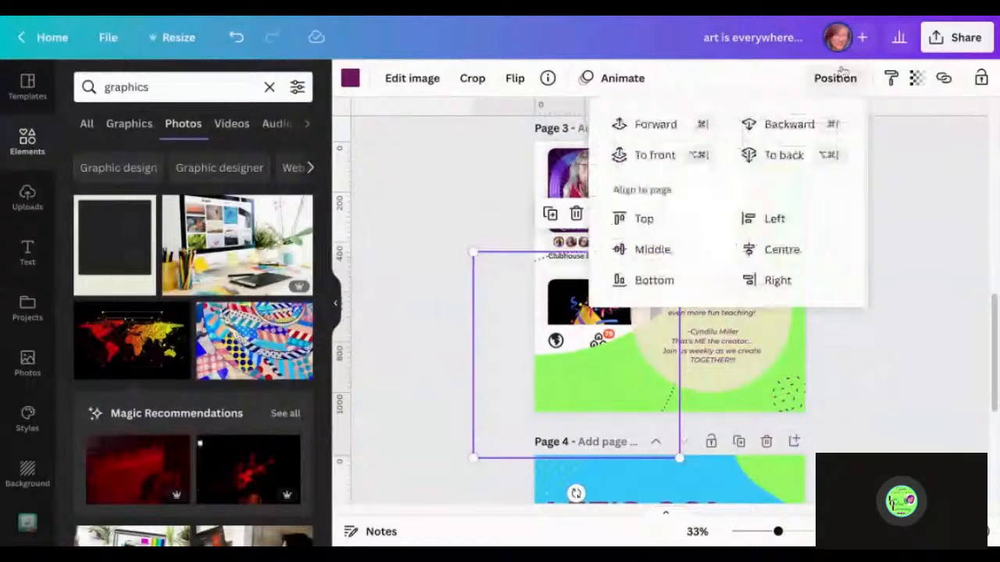
{"action": "left_click", "coordinate": [791, 156]}
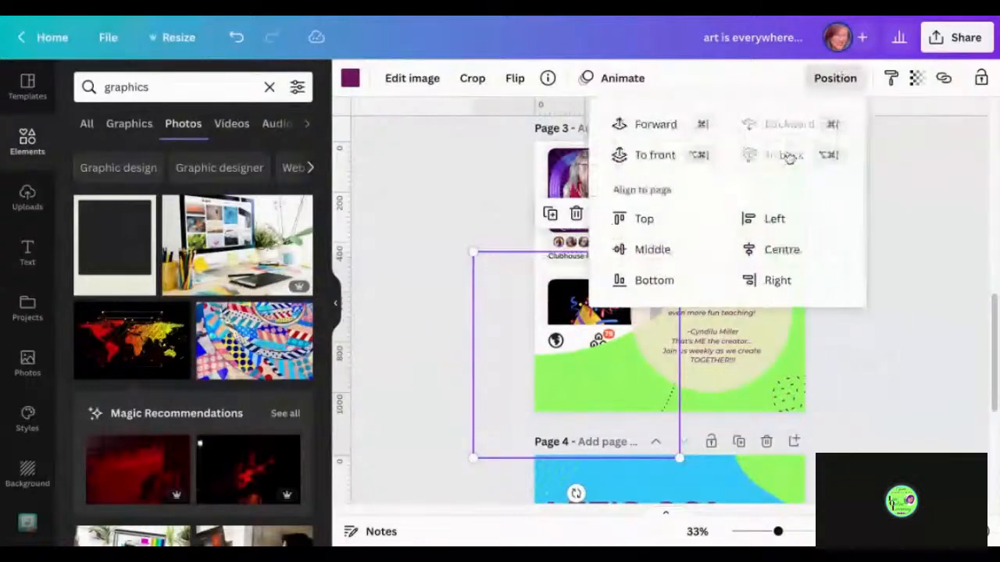
Recolour the wavy shape in page 3's lower-left corner to the dark plum purple from the logo's brand colours
{"action": "left_click", "coordinate": [599, 382]}
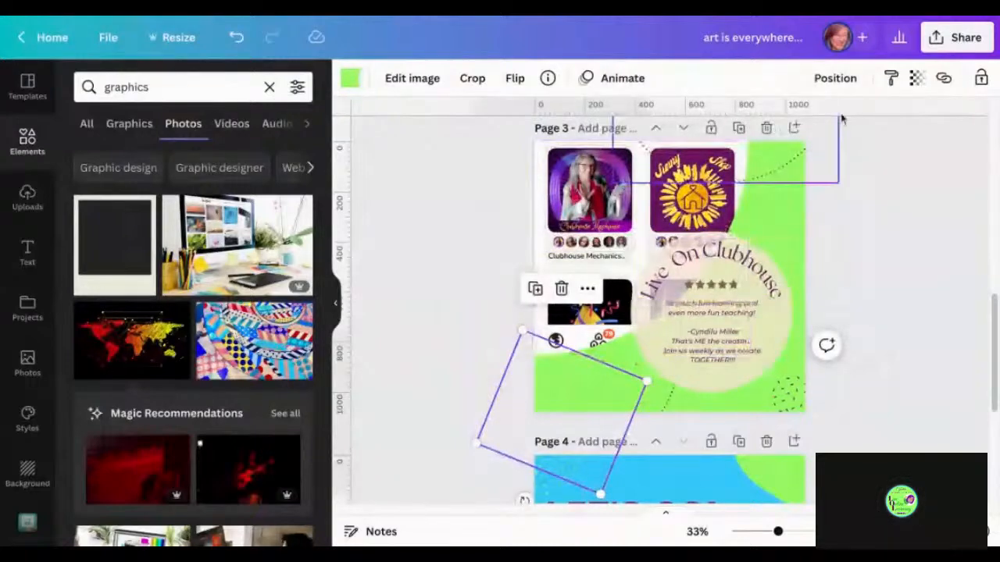
{"action": "left_click", "coordinate": [350, 79]}
{"action": "left_click", "coordinate": [255, 323]}
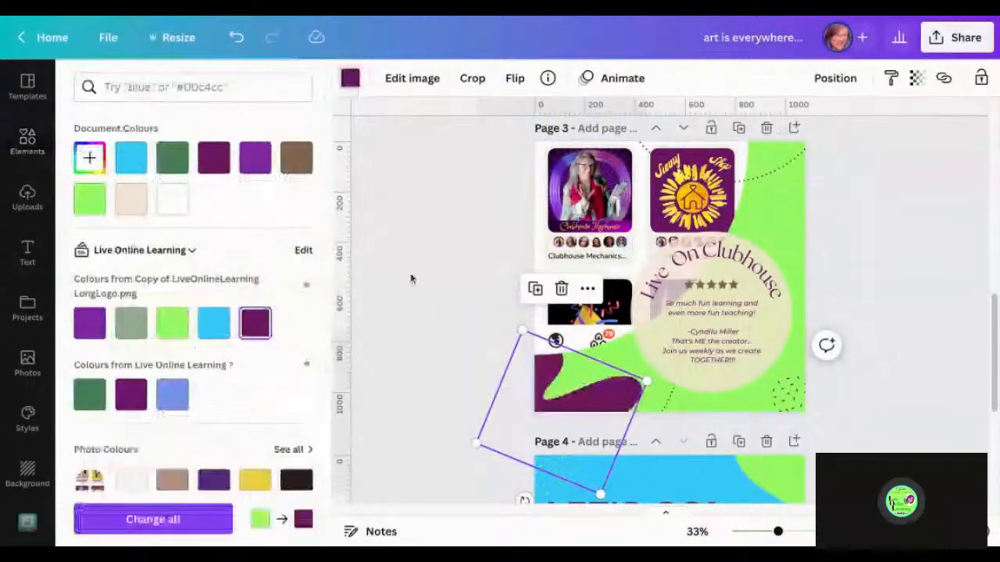
{"action": "left_click", "coordinate": [27, 140]}
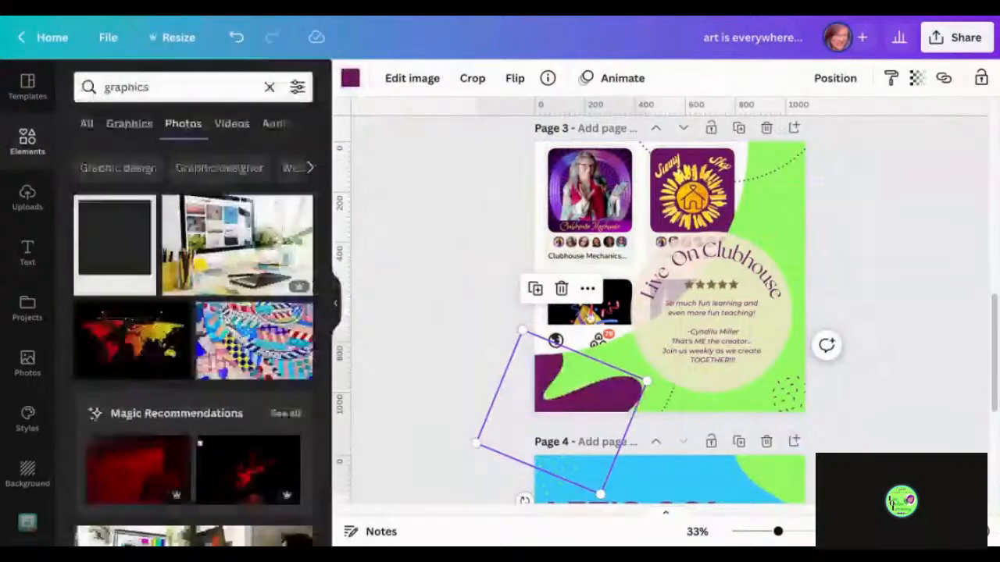
Bring the lower-left dotted circle outline on page 3 to the front
{"action": "left_click", "coordinate": [666, 405]}
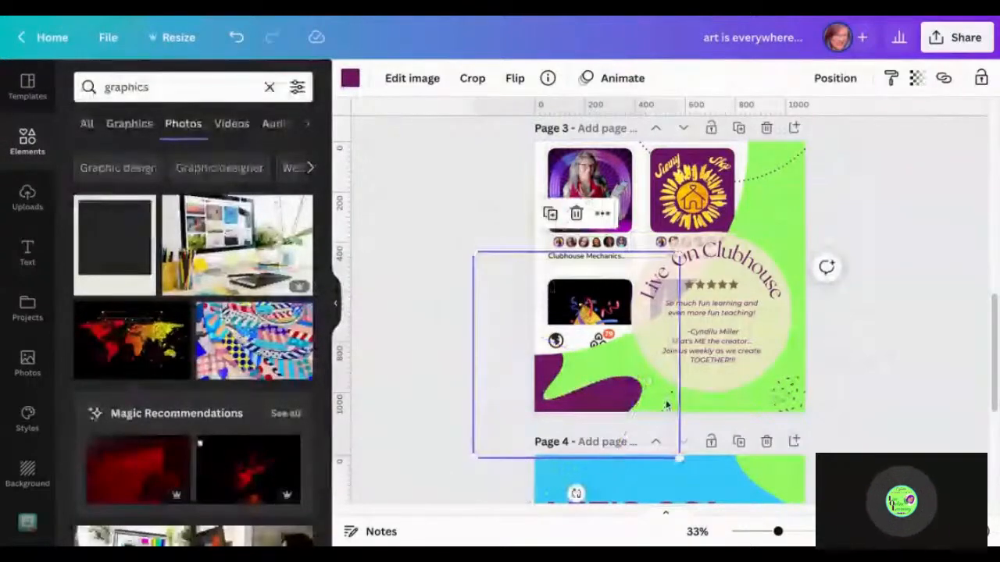
{"action": "left_click", "coordinate": [835, 79]}
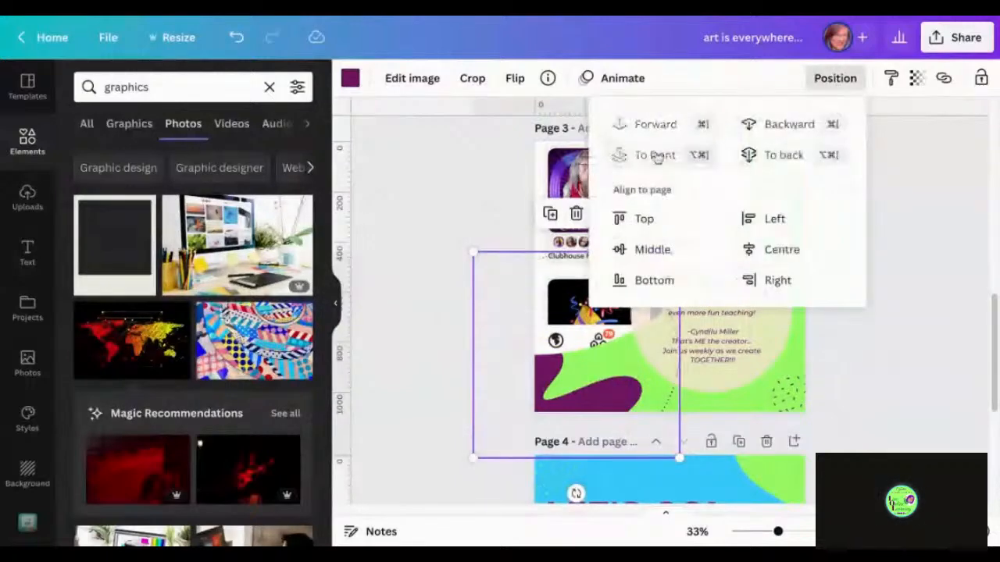
{"action": "left_click", "coordinate": [471, 233]}
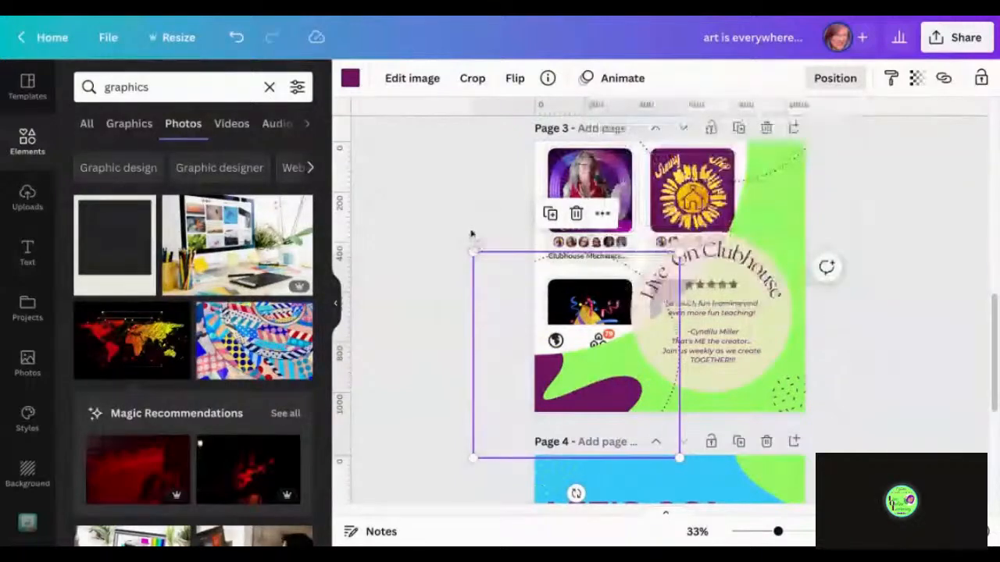
{"action": "left_click", "coordinate": [471, 232]}
Try to bring the beige circle behind the Live On Clubhouse text on page 3 forward, and undo it
{"action": "scroll", "coordinate": [855, 314], "scroll_direction": "down", "scroll_amount": 2}
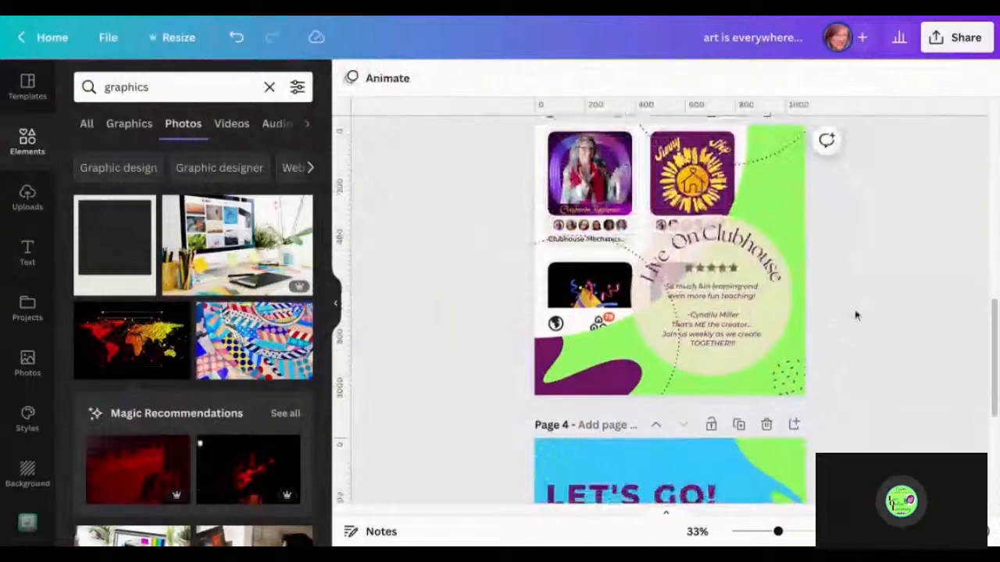
{"action": "left_click", "coordinate": [712, 355]}
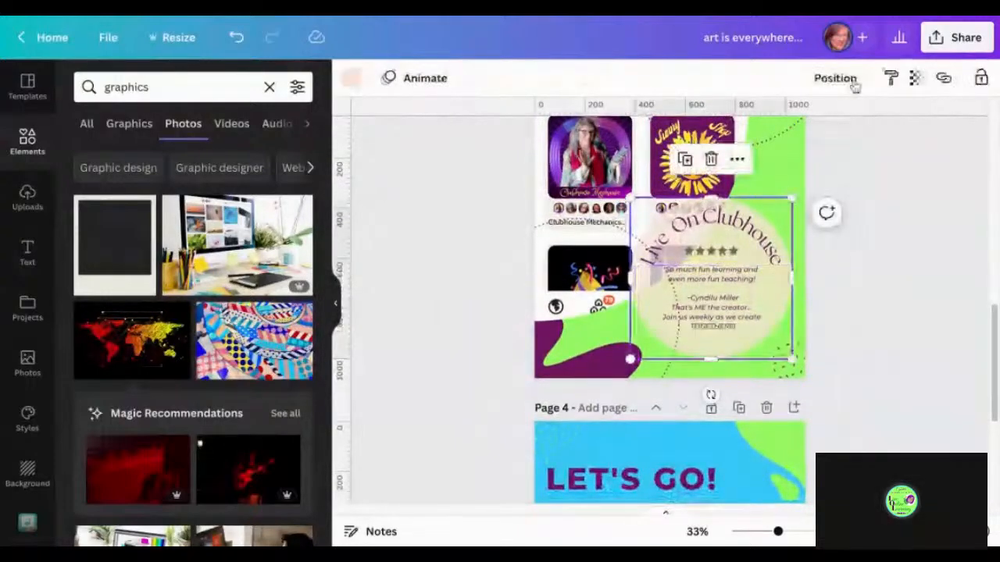
{"action": "left_click", "coordinate": [835, 78]}
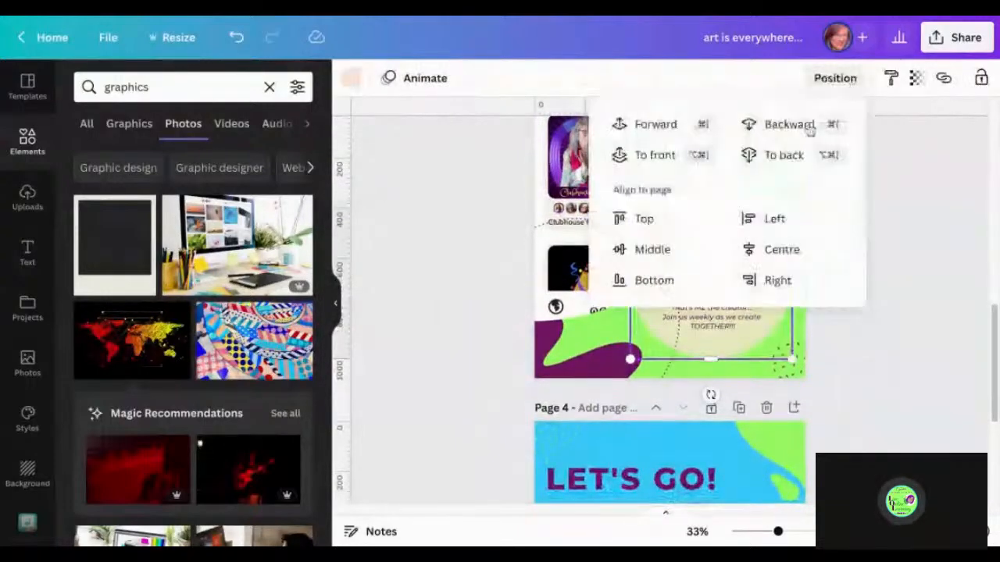
{"action": "left_click", "coordinate": [673, 131]}
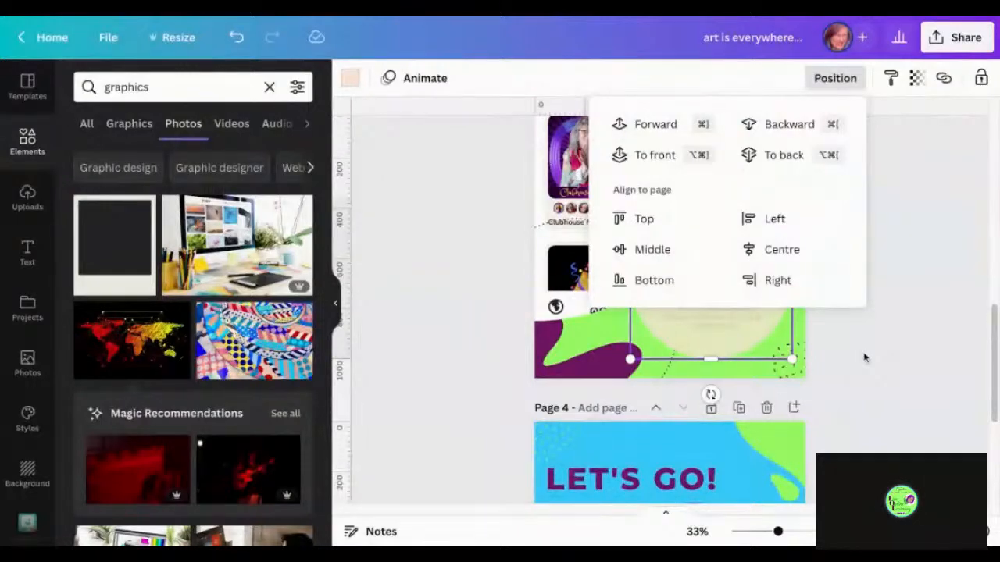
{"action": "left_click", "coordinate": [864, 358]}
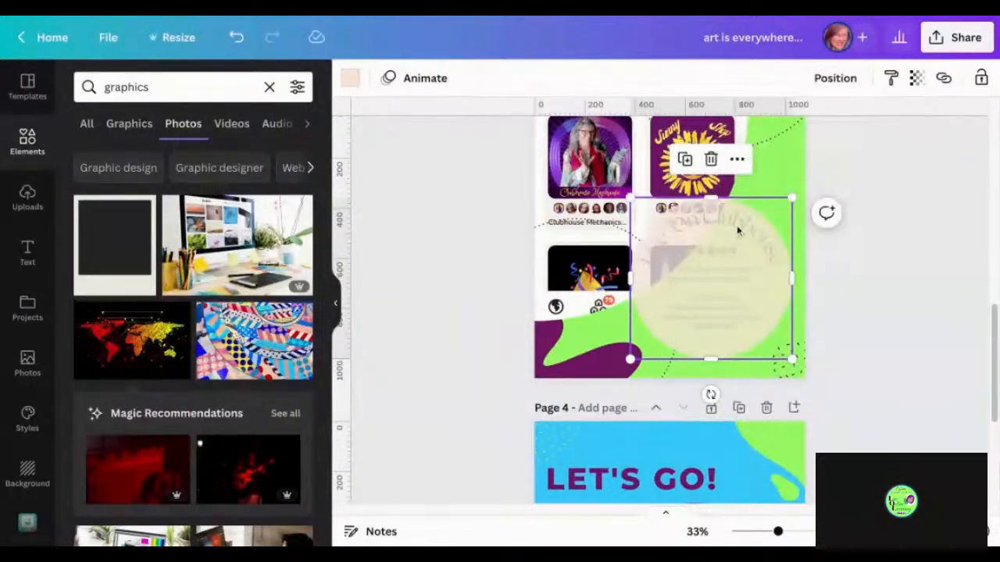
{"action": "key", "text": "ctrl+z"}
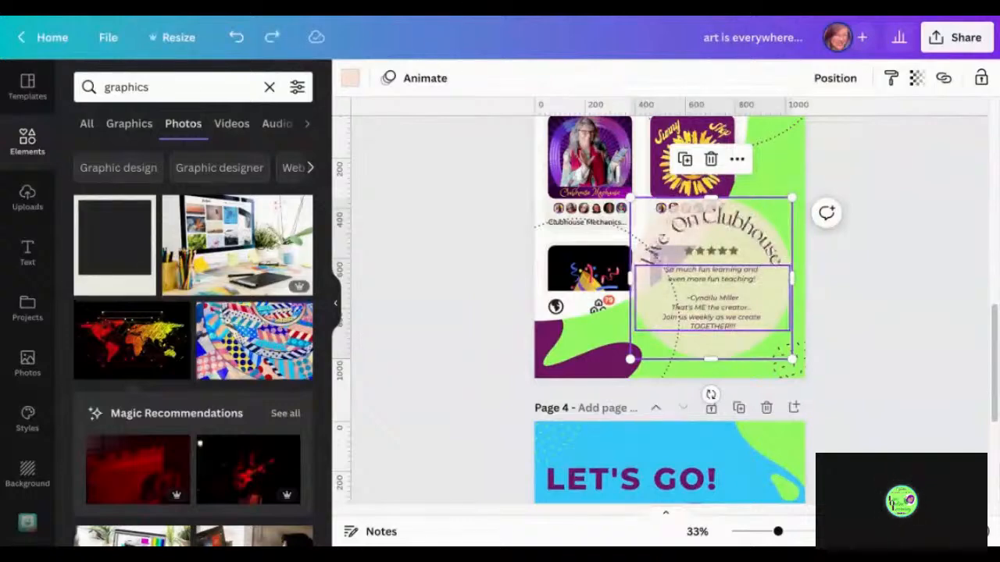
Group the beige circle on page 3 with its curved Live On Clubhouse heading, review text and star row
{"action": "left_click", "coordinate": [756, 248]}
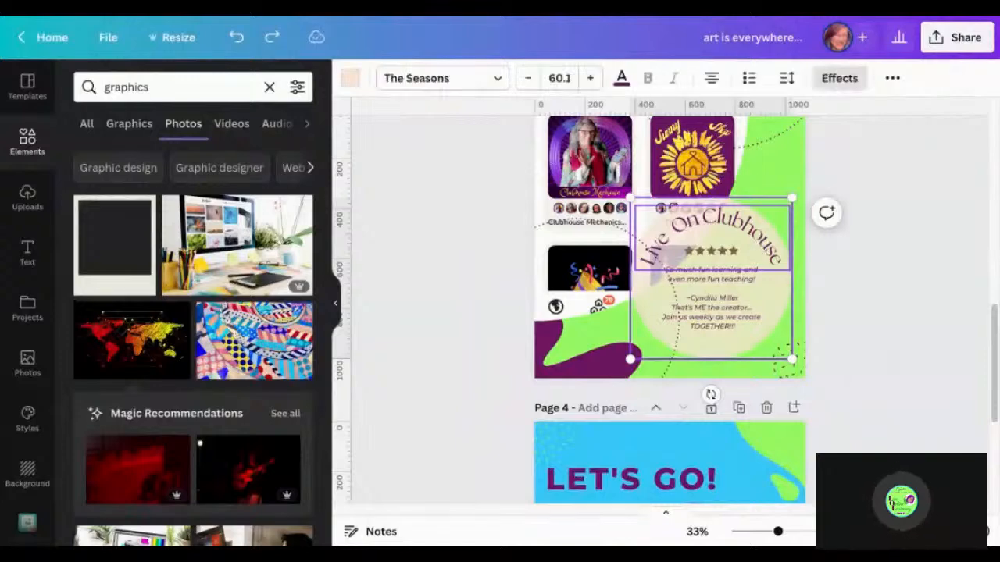
{"action": "left_click", "coordinate": [748, 282], "text": "shift"}
{"action": "left_click", "coordinate": [724, 251], "text": "shift"}
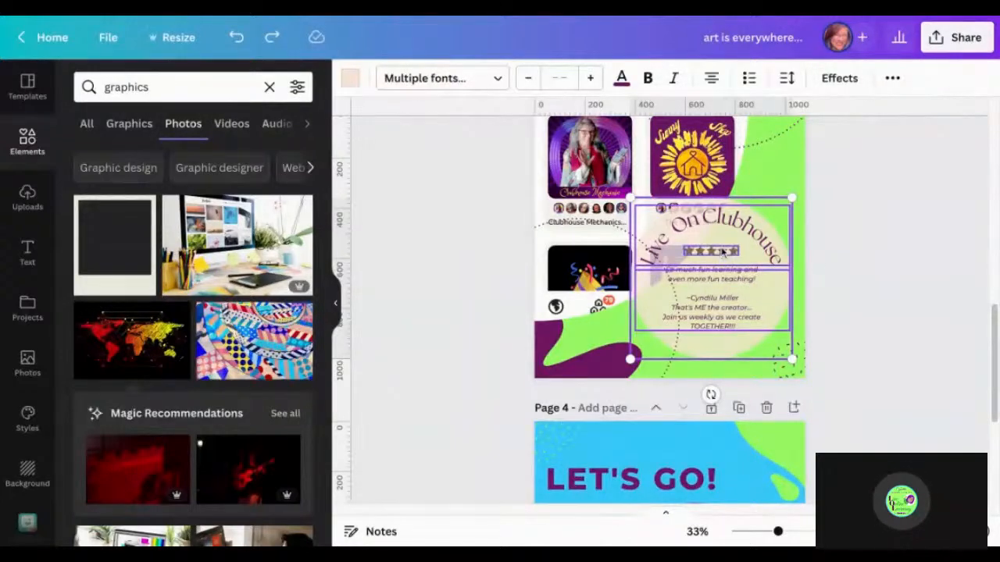
{"action": "key", "text": "ctrl+g"}
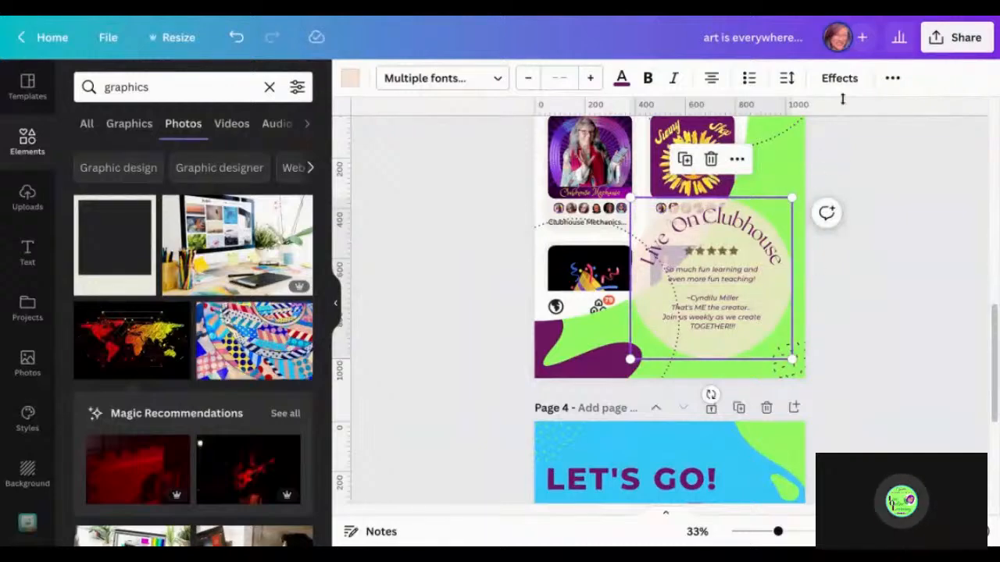
Bring the grouped Live On Clubhouse circle on page 3 forward, in front of the dotted circle outline
{"action": "left_click", "coordinate": [892, 78]}
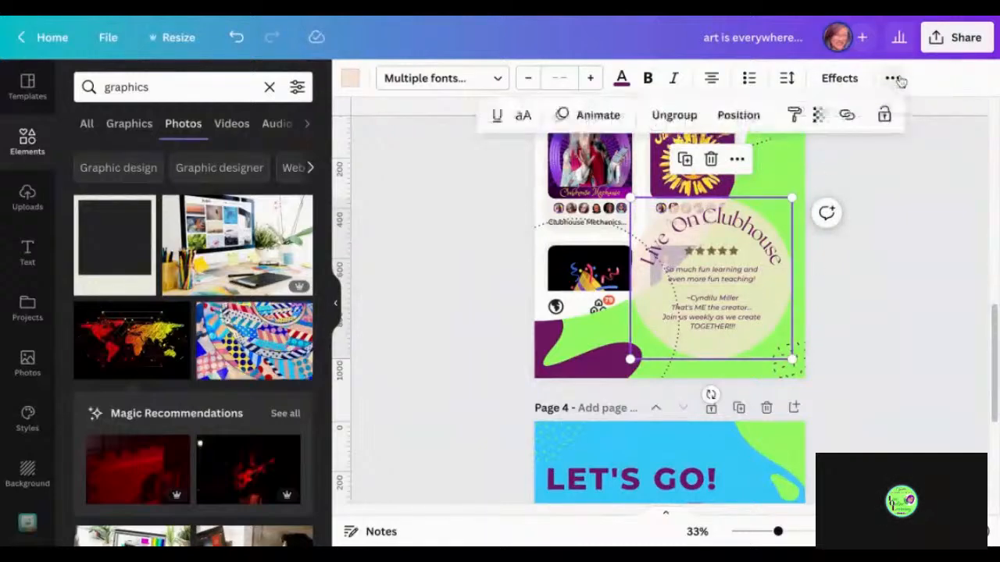
{"action": "left_click", "coordinate": [738, 116]}
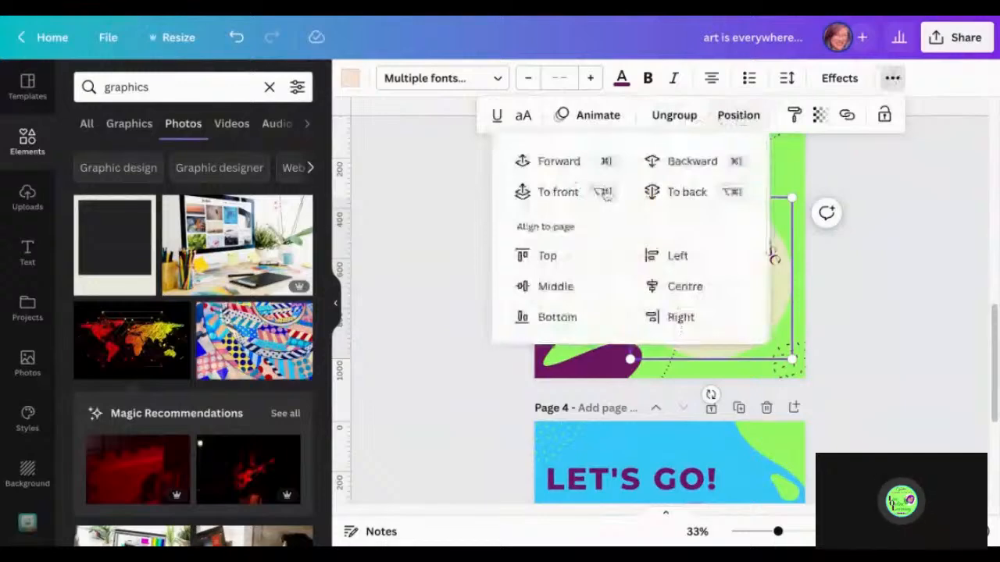
{"action": "left_click", "coordinate": [559, 162]}
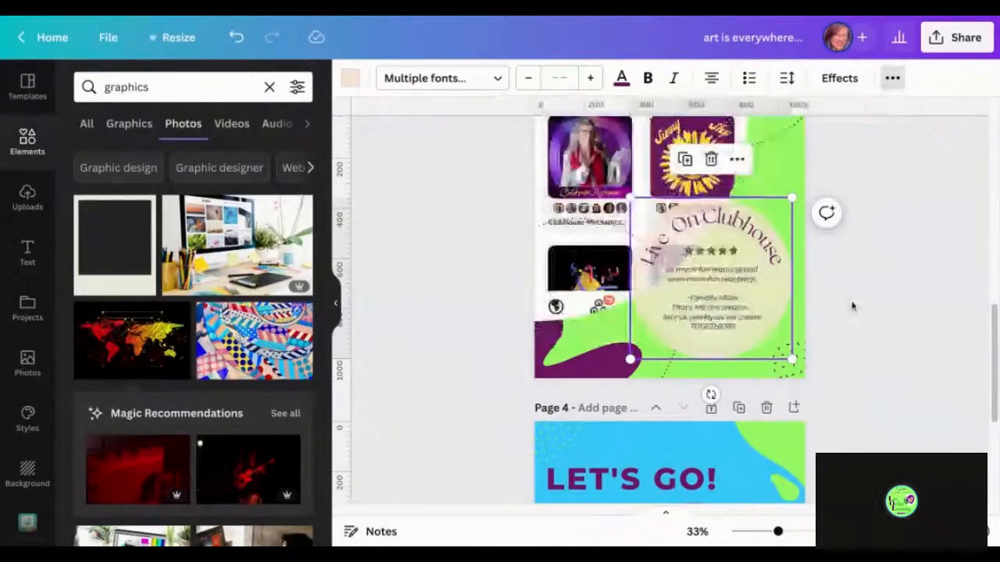
{"action": "left_click", "coordinate": [858, 306]}
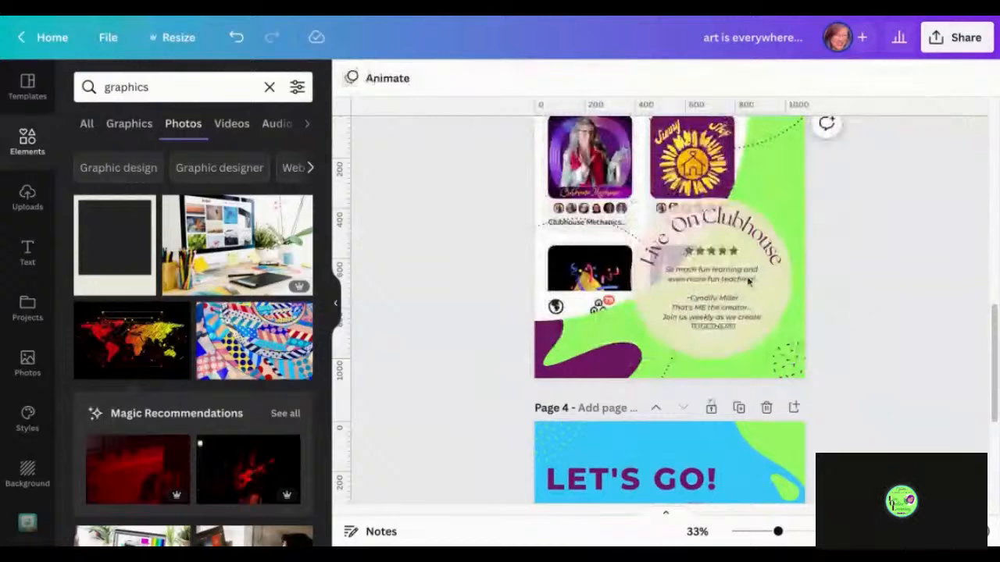
Recolour the star row in page 3's Live On Clubhouse circle to the dark plum purple from the logo's brand colours
{"action": "left_click", "coordinate": [717, 255]}
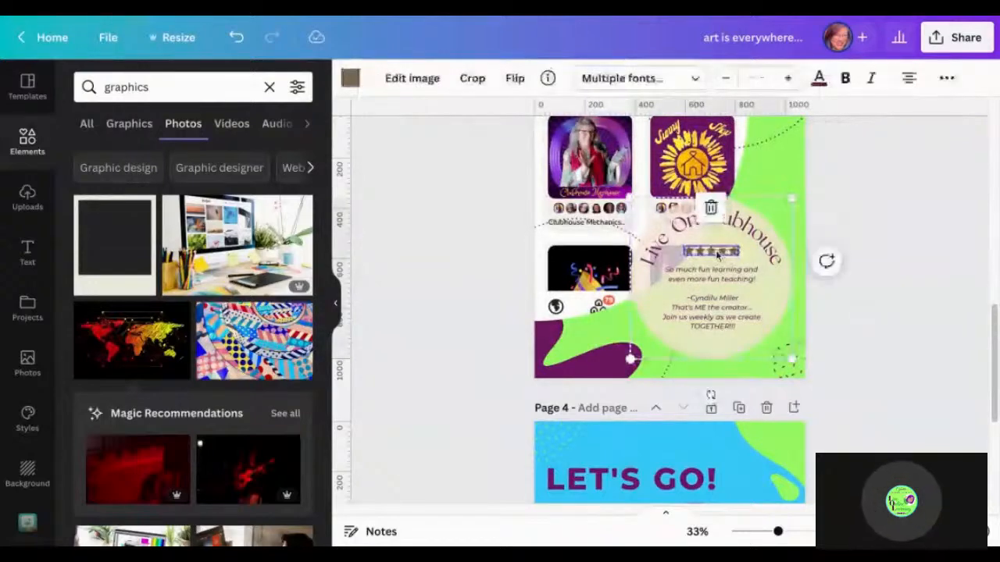
{"action": "double_click", "coordinate": [717, 255]}
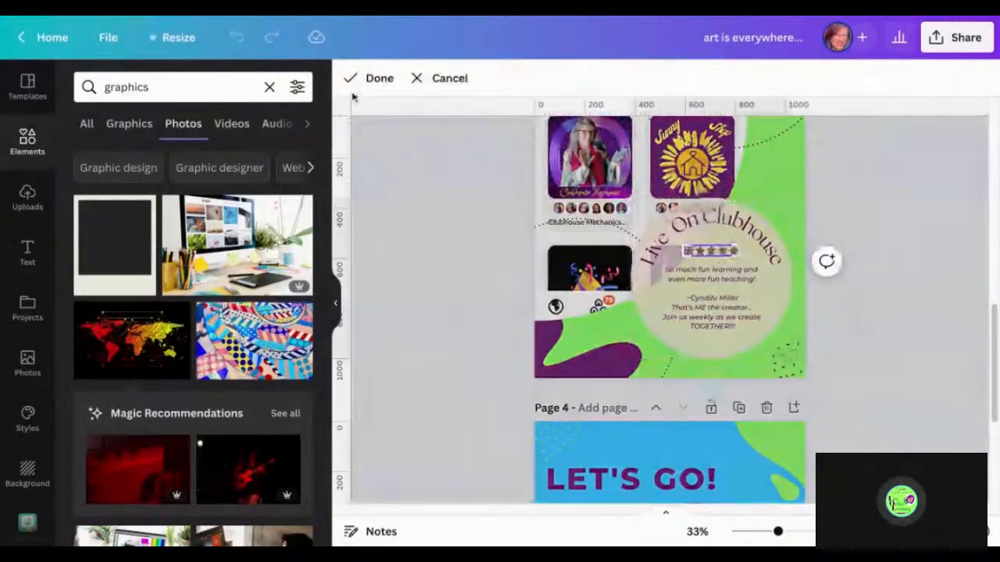
{"action": "left_click", "coordinate": [443, 81]}
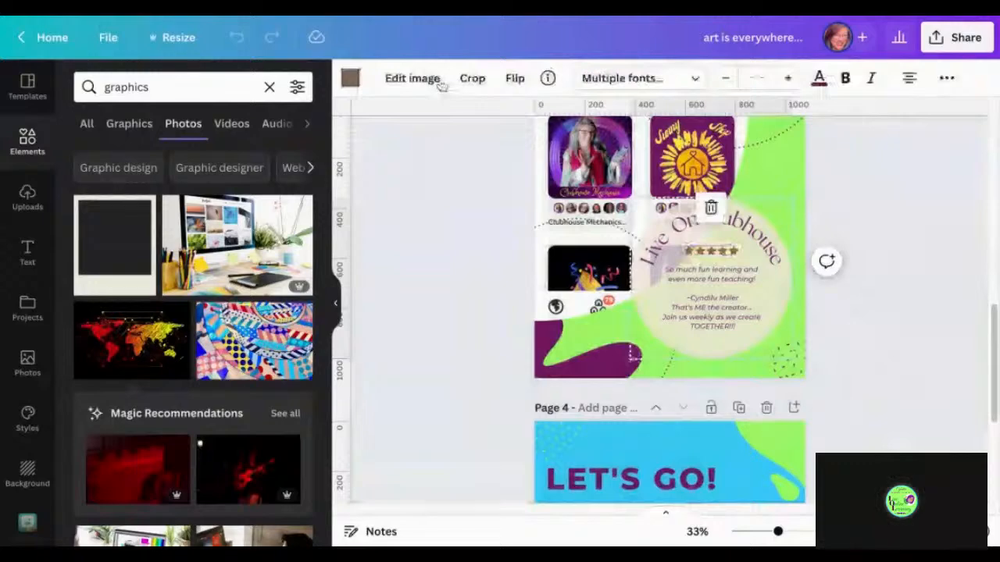
{"action": "left_click", "coordinate": [350, 78]}
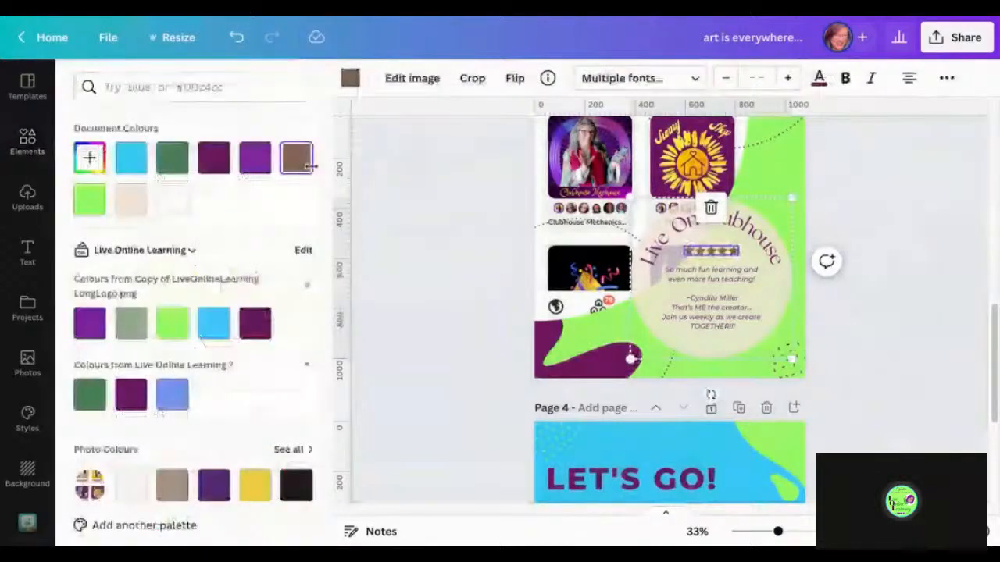
{"action": "left_click", "coordinate": [256, 323]}
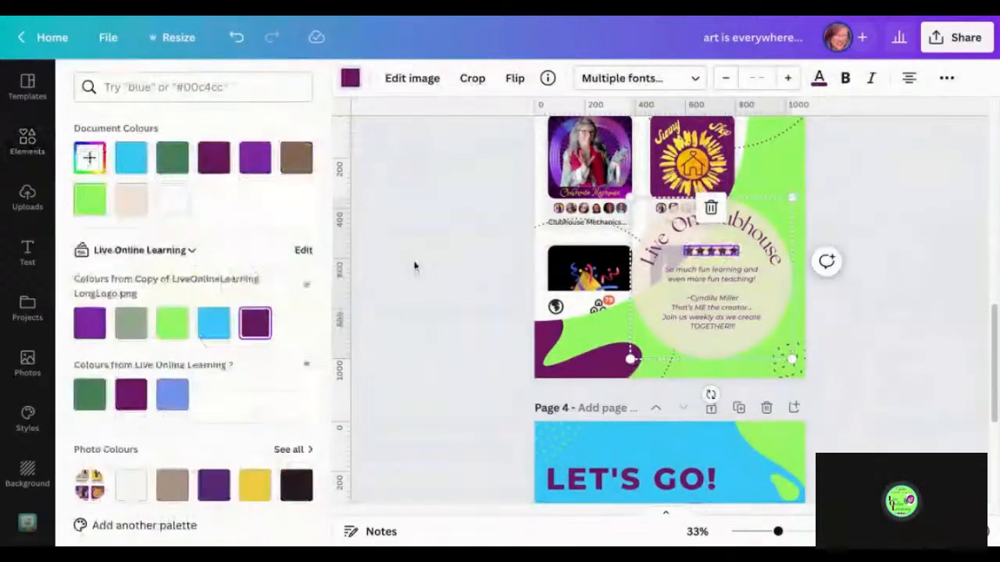
Look through the four pages of the design to check the colours and shapes for consistency
{"action": "key", "text": "Escape"}
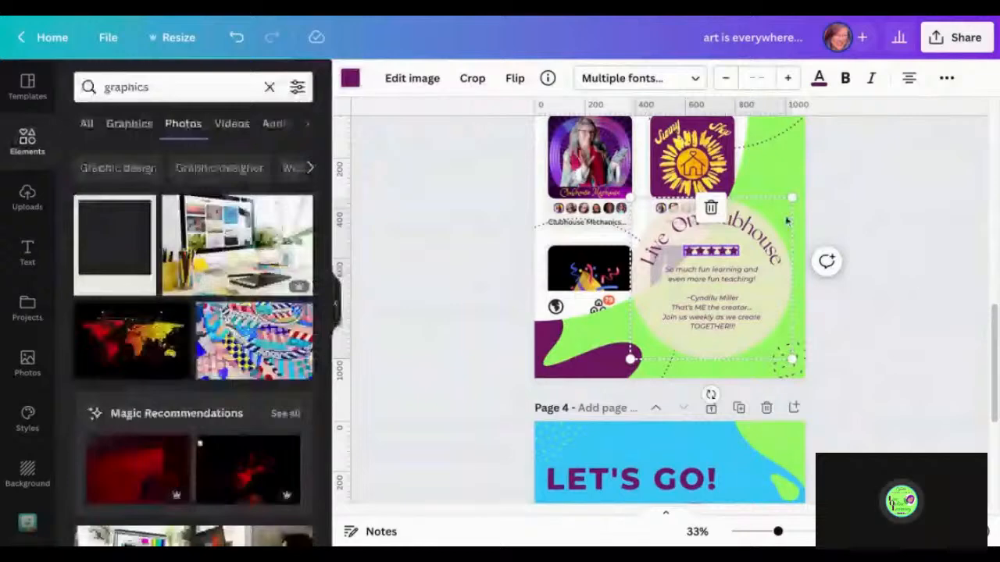
{"action": "left_click", "coordinate": [868, 205]}
{"action": "scroll", "coordinate": [868, 205], "scroll_direction": "down", "scroll_amount": 5}
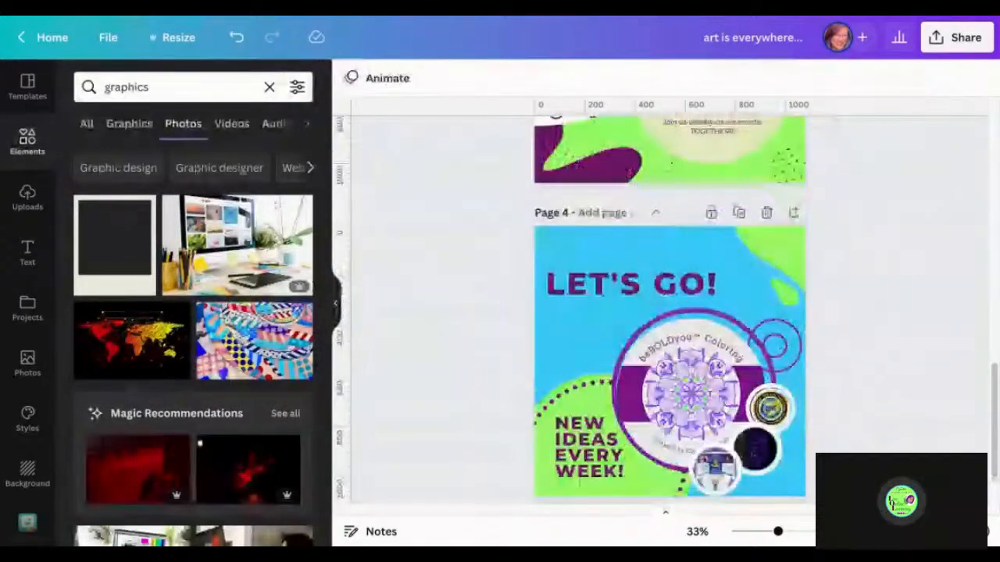
{"action": "scroll", "coordinate": [670, 312], "scroll_direction": "up", "scroll_amount": 15}
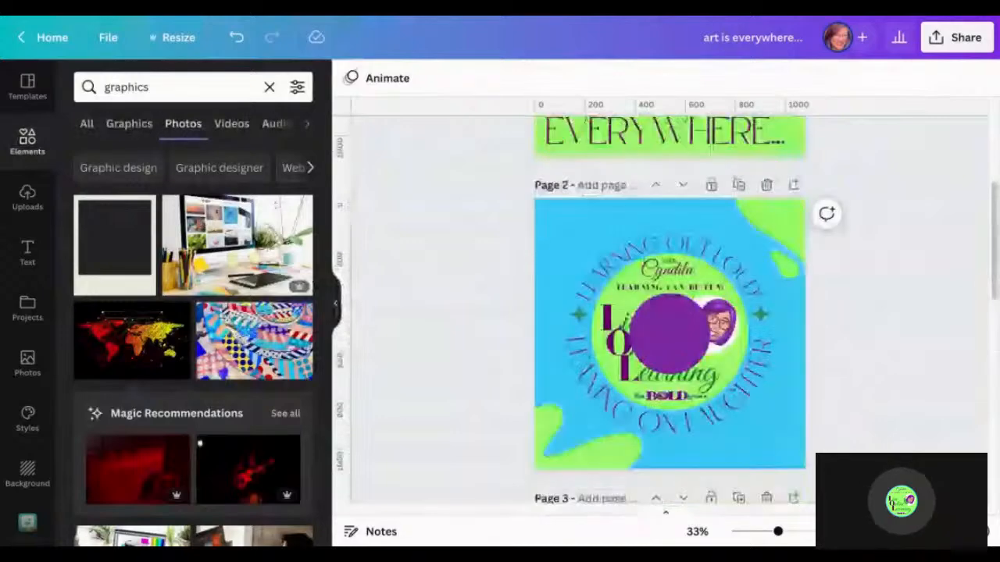
{"action": "scroll", "coordinate": [669, 312], "scroll_direction": "up", "scroll_amount": 6}
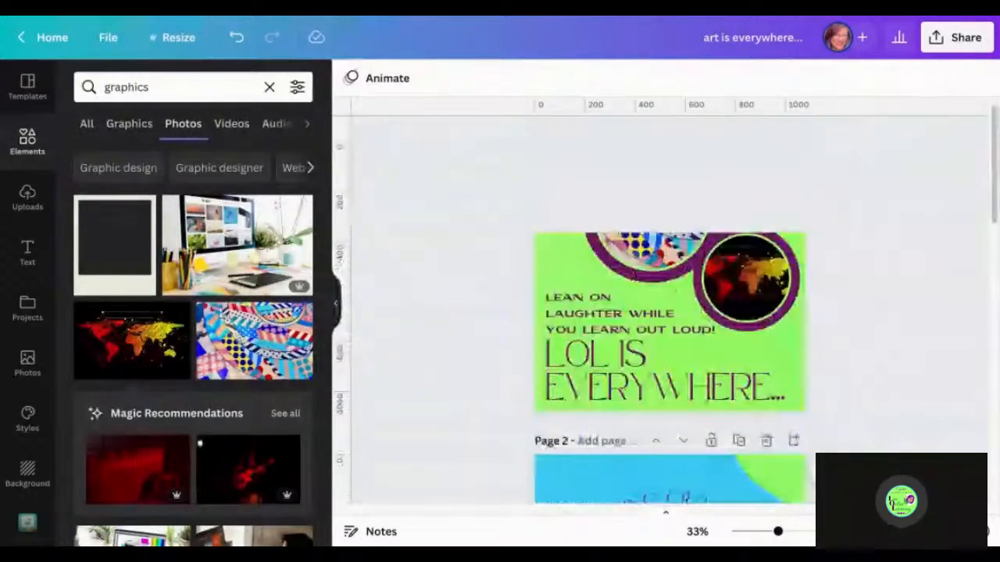
{"action": "scroll", "coordinate": [669, 313], "scroll_direction": "down", "scroll_amount": 4}
{"action": "scroll", "coordinate": [669, 313], "scroll_direction": "down", "scroll_amount": 8}
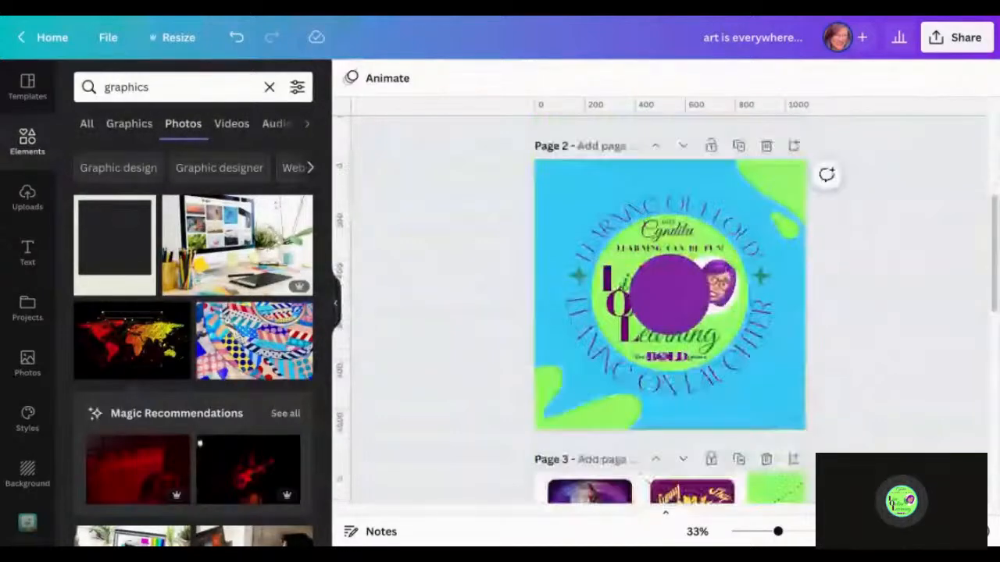
{"action": "scroll", "coordinate": [670, 312], "scroll_direction": "down", "scroll_amount": 4}
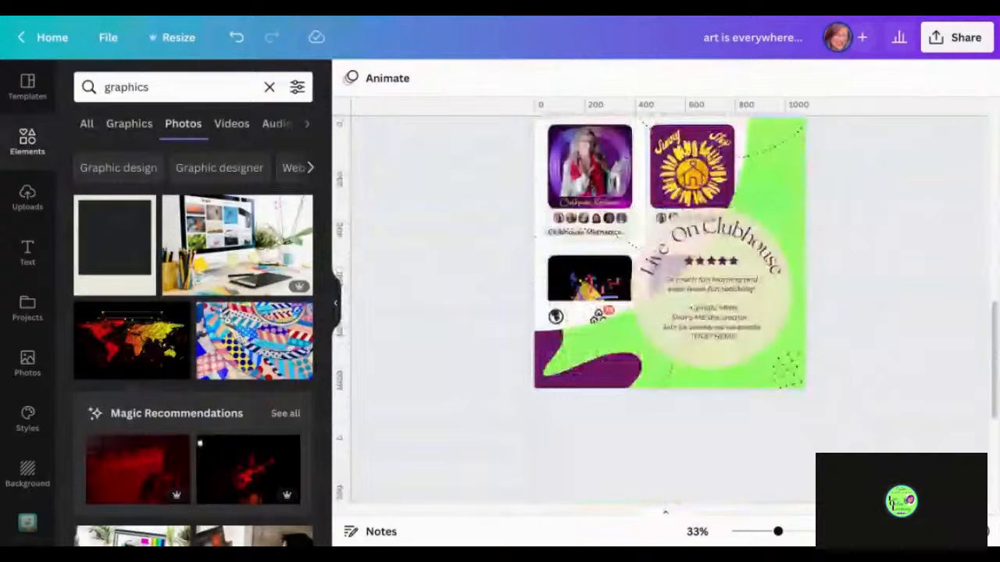
Recolour the beige circle behind page 3's Live On Clubhouse text to the bright blue from the document colours
{"action": "scroll", "coordinate": [712, 258], "scroll_direction": "down", "scroll_amount": 2}
{"action": "left_click", "coordinate": [712, 248]}
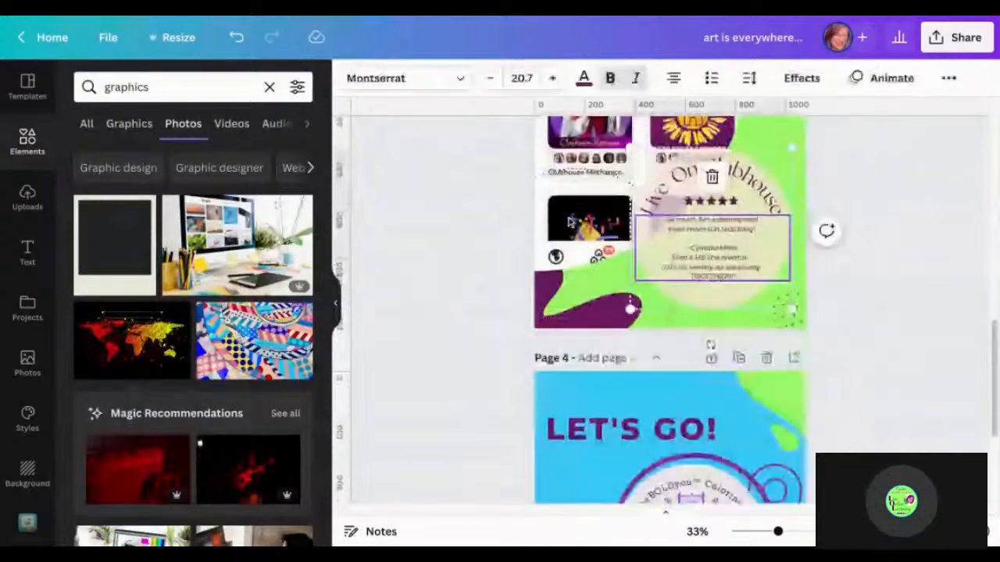
{"action": "left_click", "coordinate": [609, 79]}
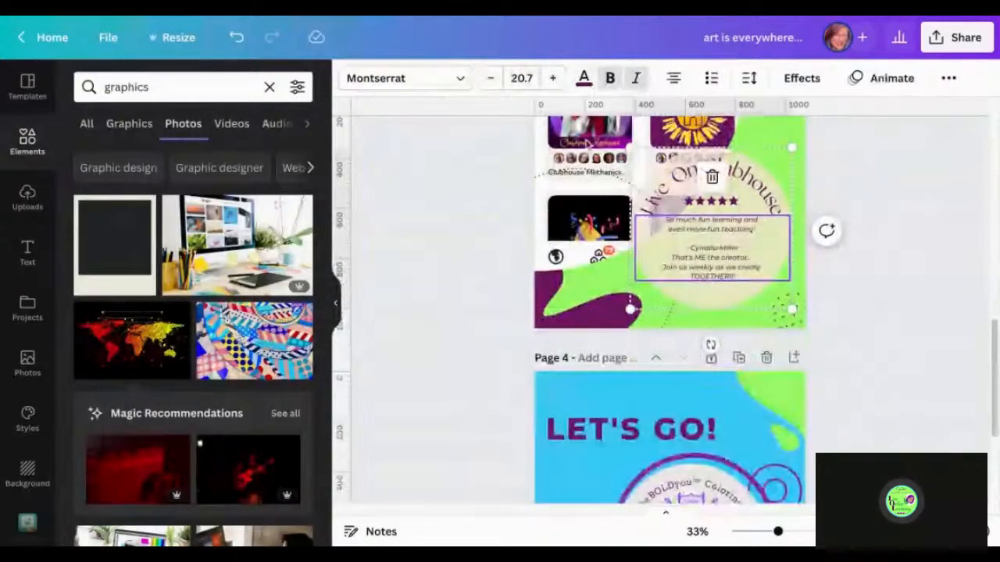
{"action": "left_click", "coordinate": [699, 303]}
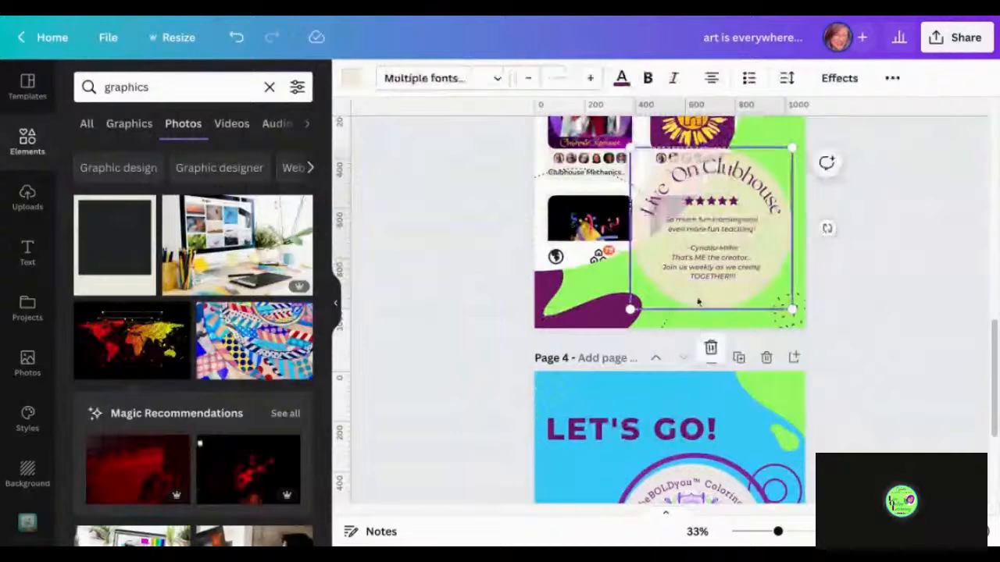
{"action": "left_click", "coordinate": [350, 86]}
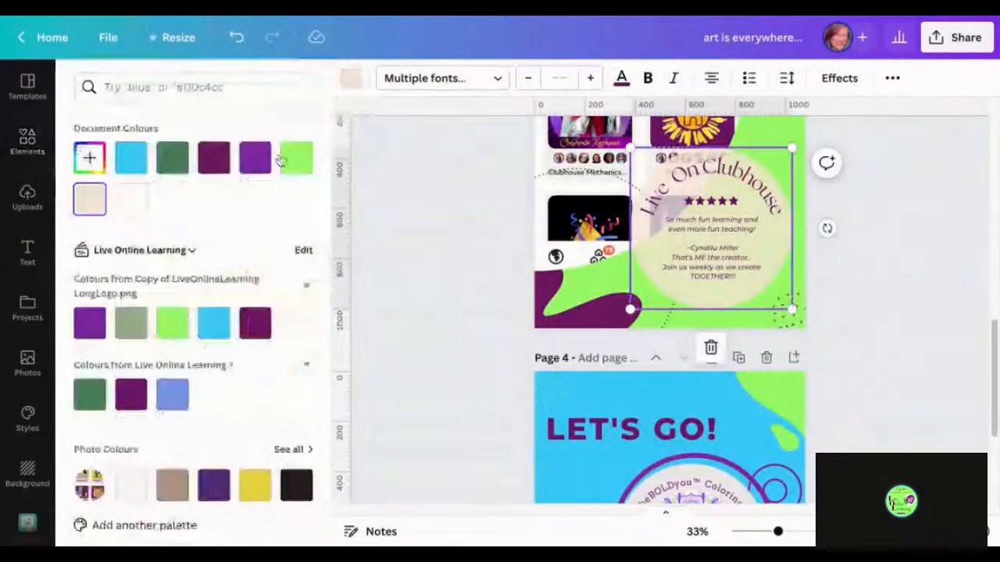
{"action": "left_click", "coordinate": [134, 162]}
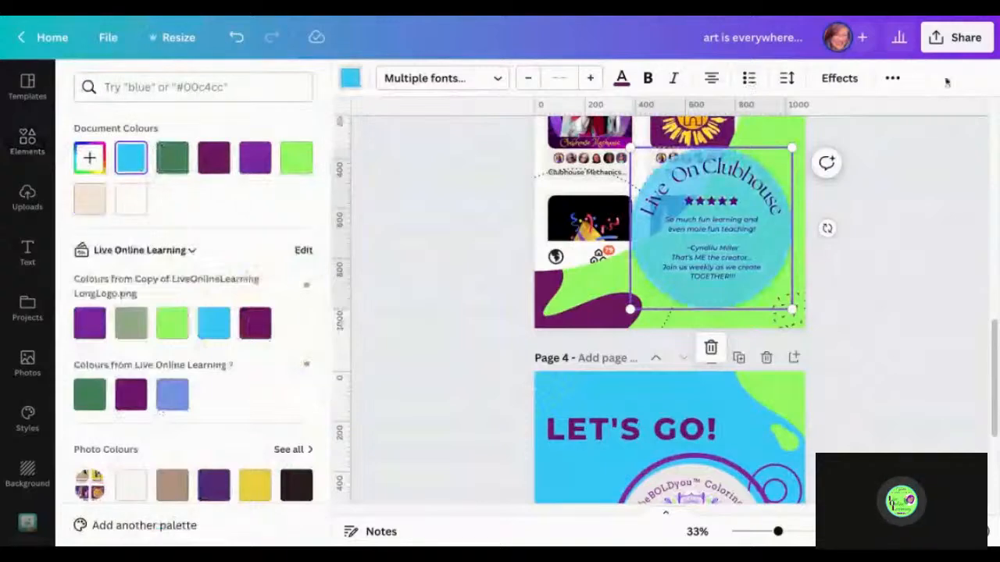
Set the transparency of page 3's grouped Live On Clubhouse circle to 61
{"action": "left_click", "coordinate": [902, 83]}
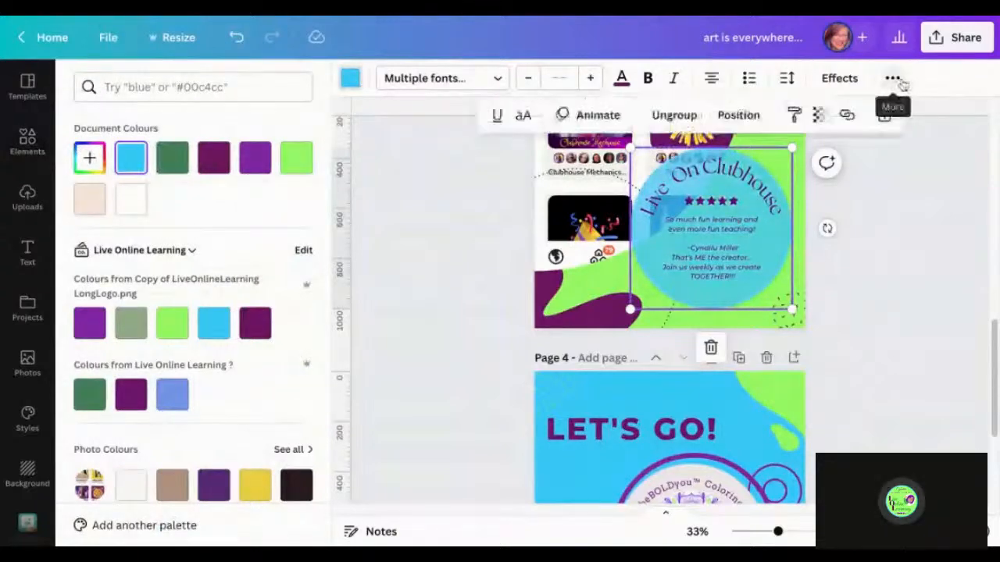
{"action": "left_click", "coordinate": [820, 115]}
{"action": "left_click_drag", "start_coordinate": [811, 176], "coordinate": [763, 176]}
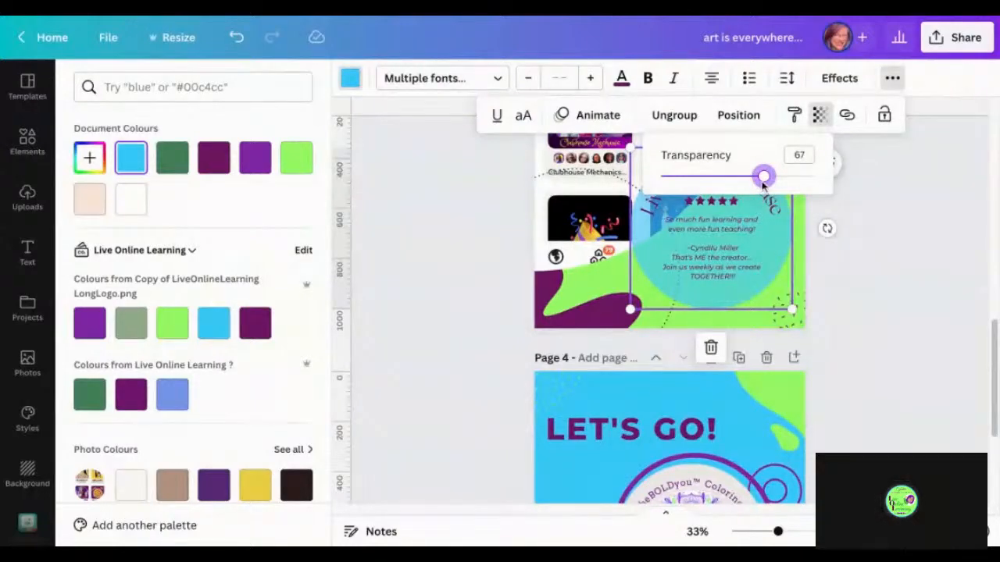
{"action": "left_click_drag", "start_coordinate": [763, 176], "coordinate": [754, 177]}
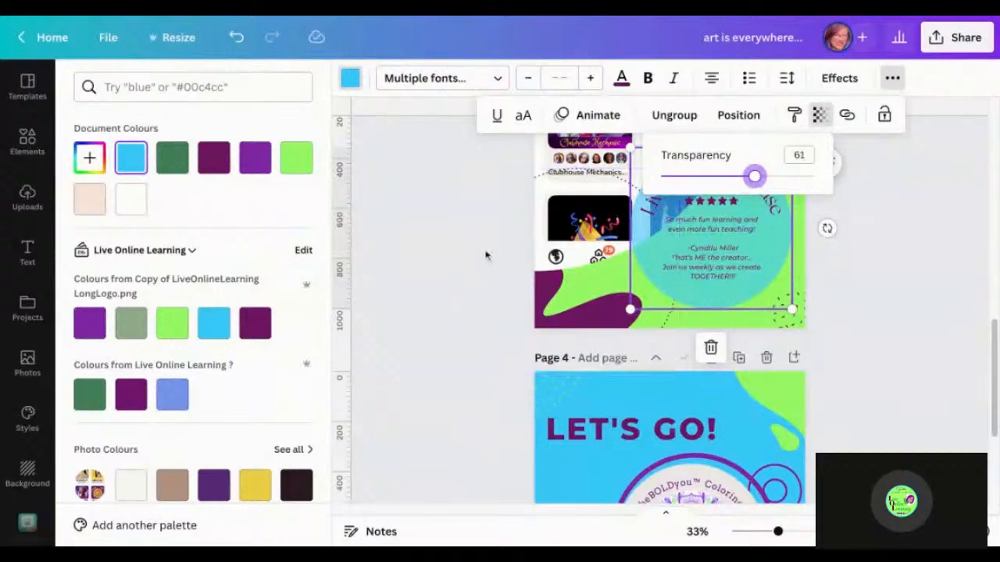
{"action": "left_click", "coordinate": [485, 255]}
Move the grouped Live On Clubhouse circle on page 3 slightly down and to the right
{"action": "left_click", "coordinate": [709, 231]}
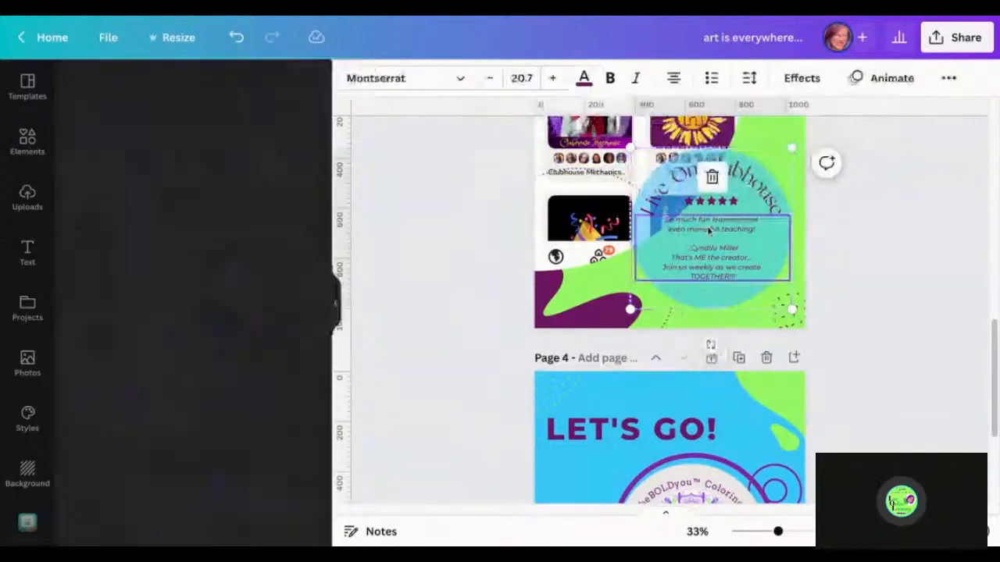
{"action": "left_click_drag", "start_coordinate": [737, 229], "coordinate": [740, 247]}
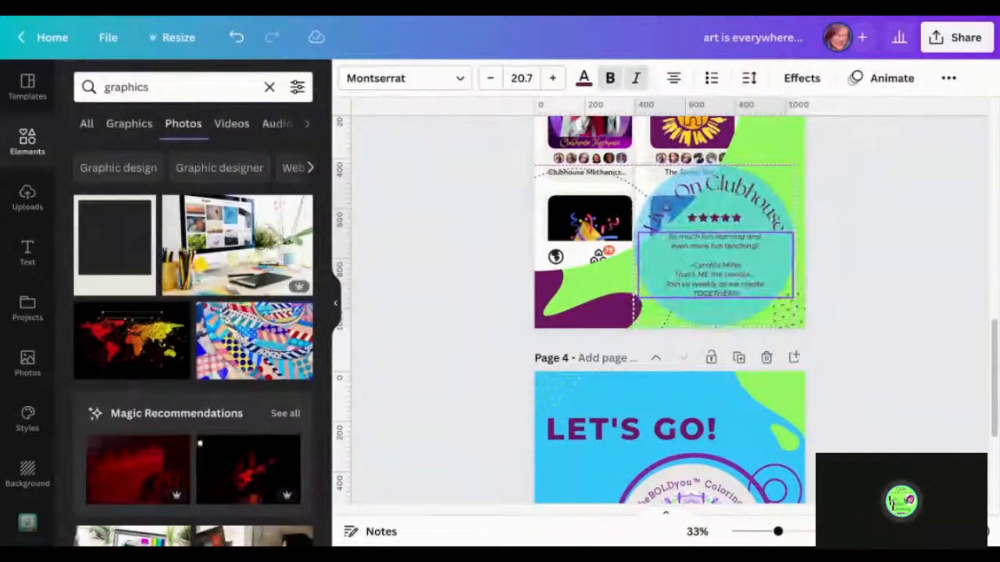
{"action": "key", "text": "ctrl+z"}
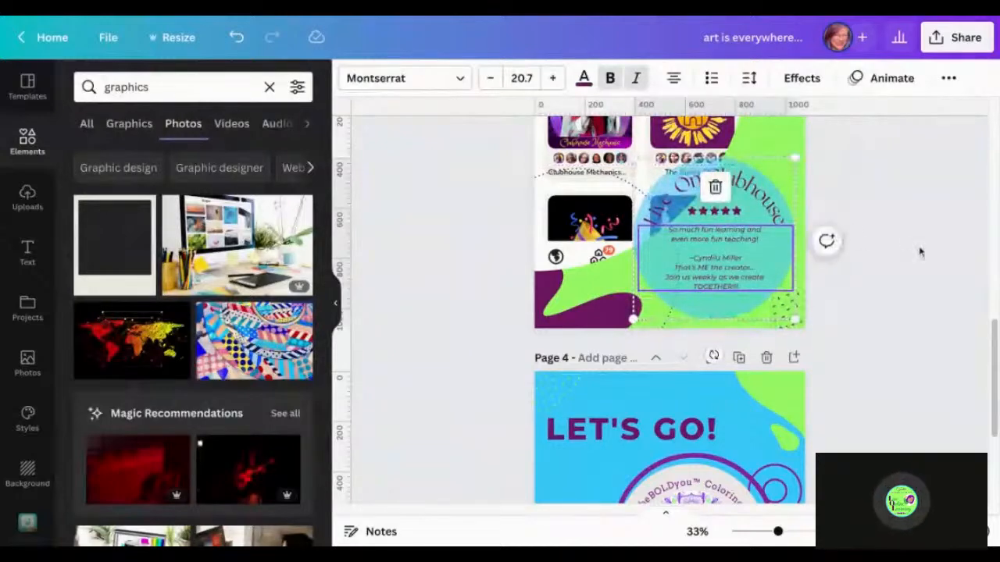
{"action": "left_click", "coordinate": [921, 251]}
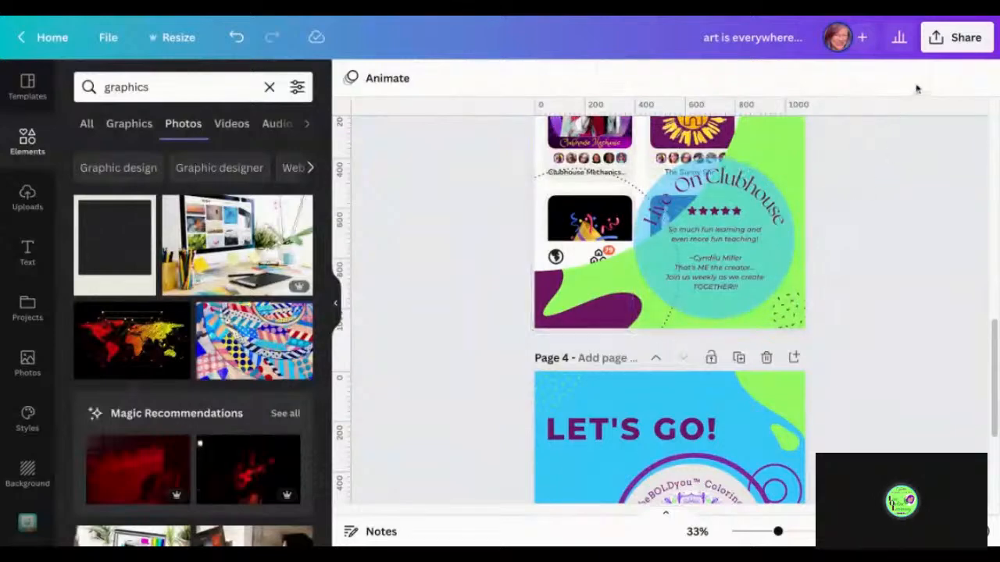
Set the transparency of page 3's grouped Live On Clubhouse circle to 80
{"action": "left_click", "coordinate": [787, 204]}
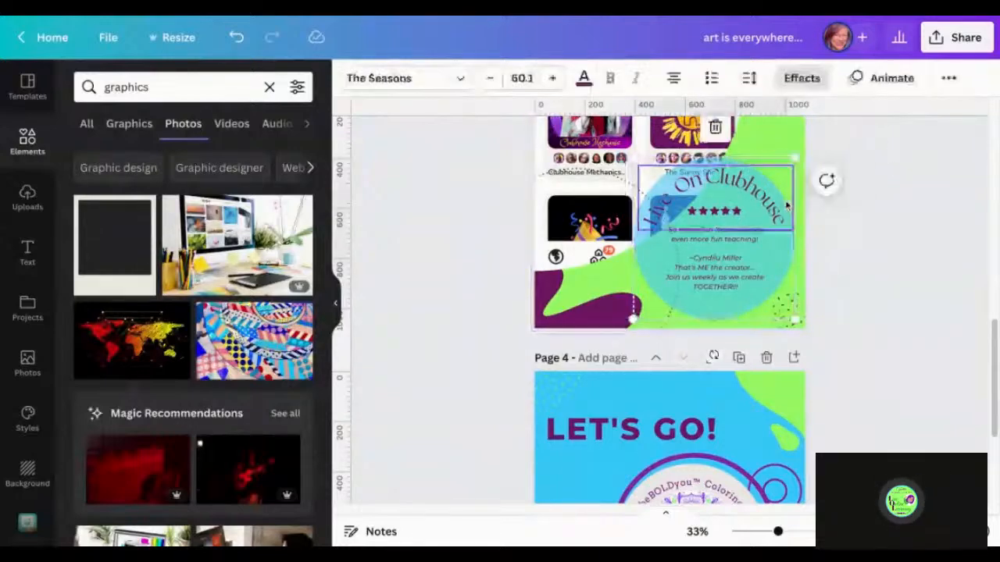
{"action": "left_click", "coordinate": [796, 245]}
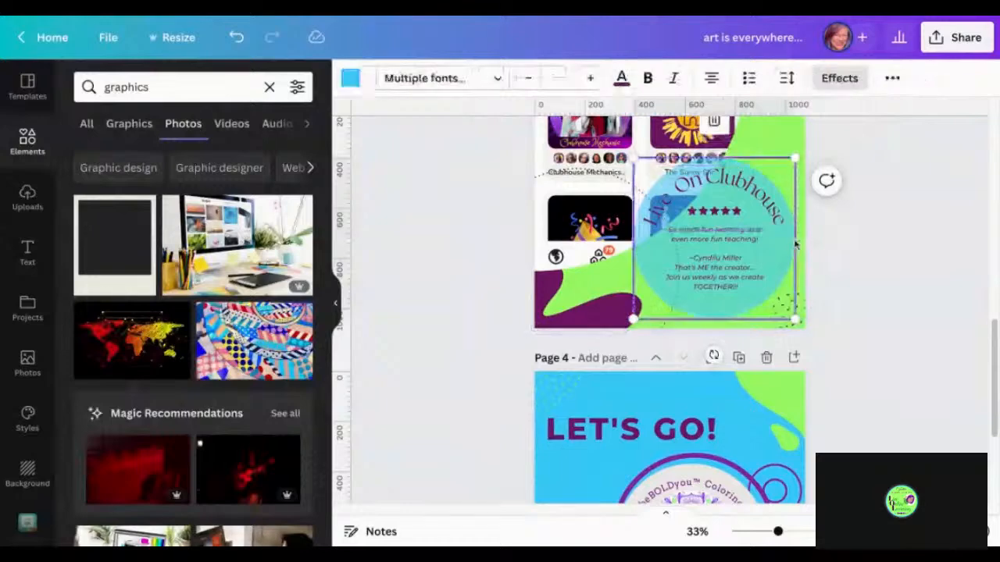
{"action": "left_click", "coordinate": [893, 78]}
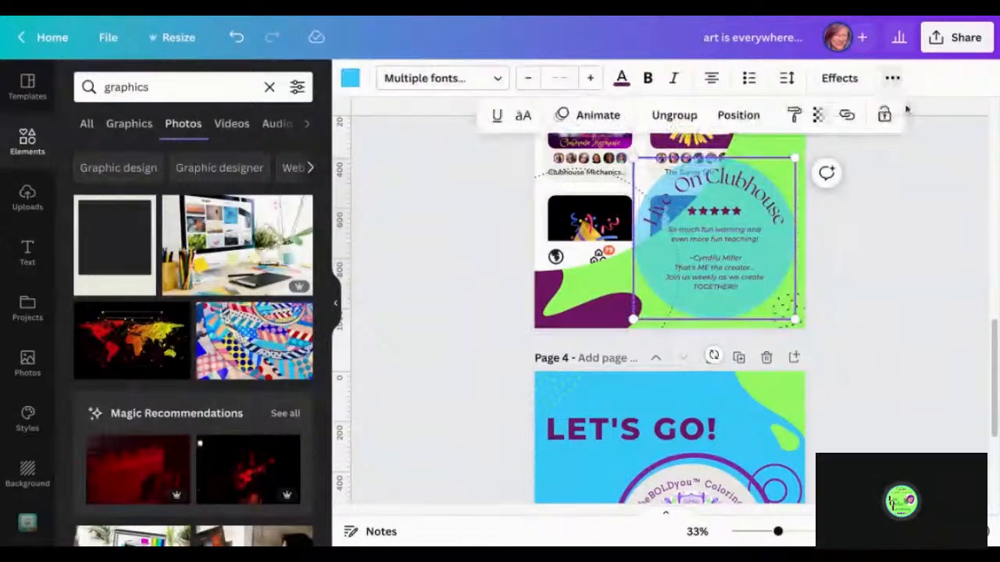
{"action": "left_click", "coordinate": [818, 116]}
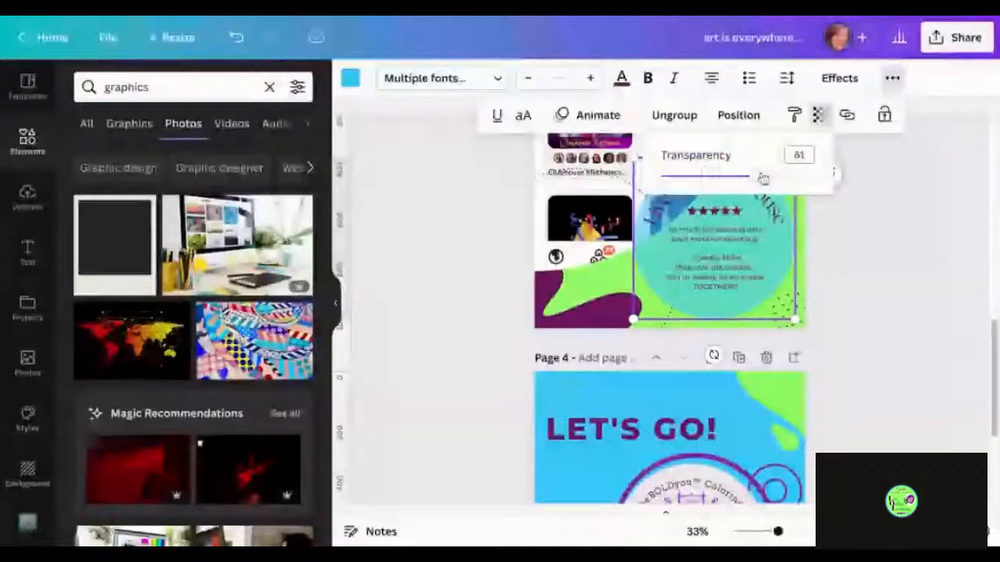
{"action": "left_click_drag", "start_coordinate": [764, 179], "coordinate": [783, 177]}
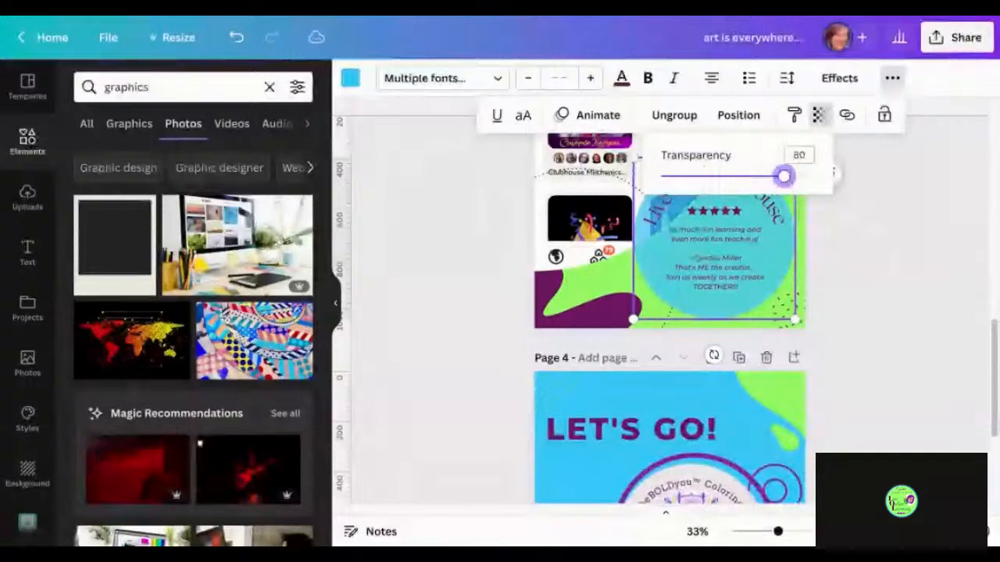
{"action": "left_click", "coordinate": [844, 290]}
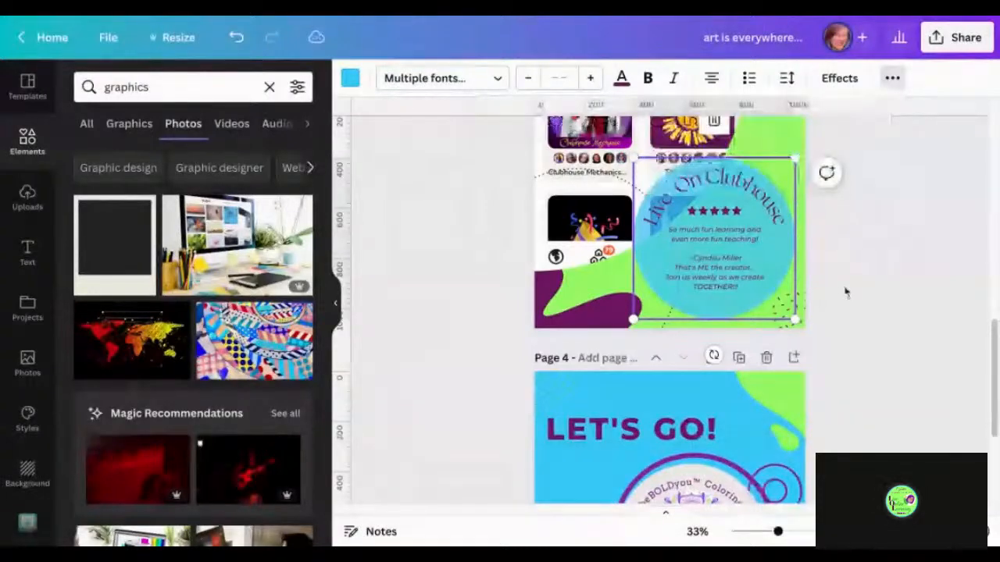
{"action": "left_click", "coordinate": [844, 290]}
Examine all four pages of the design to compare the blue, green and purple brand colours across the set
{"action": "scroll", "coordinate": [604, 255], "scroll_direction": "down", "scroll_amount": 3}
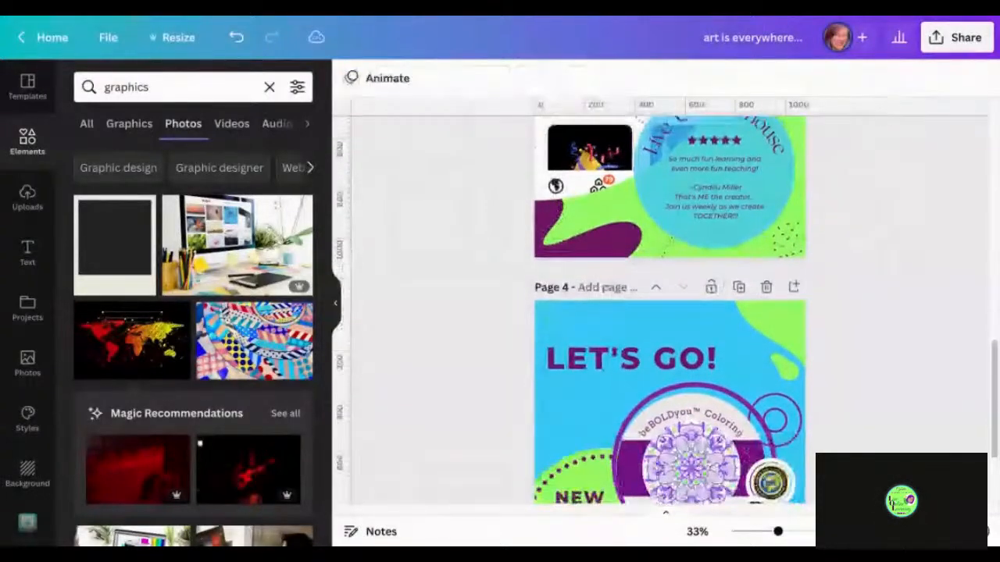
{"action": "scroll", "coordinate": [604, 256], "scroll_direction": "down", "scroll_amount": 3}
{"action": "scroll", "coordinate": [604, 255], "scroll_direction": "up", "scroll_amount": 5}
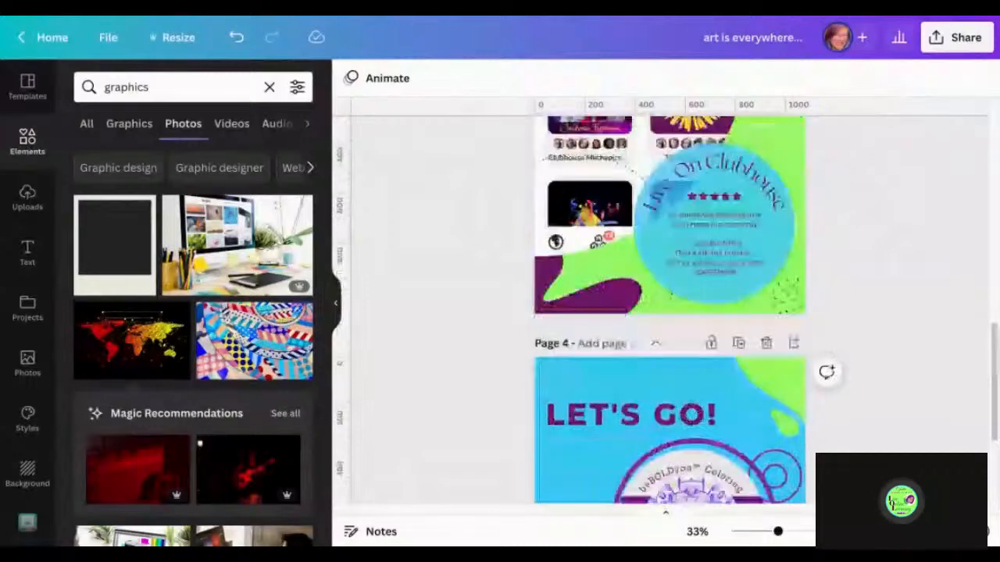
{"action": "scroll", "coordinate": [604, 255], "scroll_direction": "up", "scroll_amount": 4}
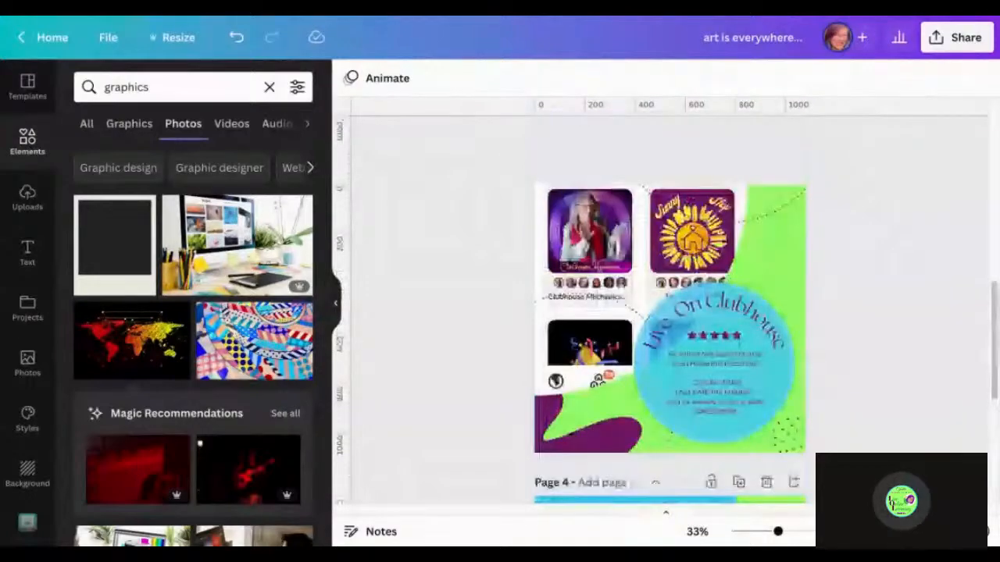
{"action": "scroll", "coordinate": [670, 309], "scroll_direction": "up", "scroll_amount": 2}
{"action": "scroll", "coordinate": [669, 309], "scroll_direction": "up", "scroll_amount": 4}
{"action": "scroll", "coordinate": [670, 309], "scroll_direction": "up", "scroll_amount": 4}
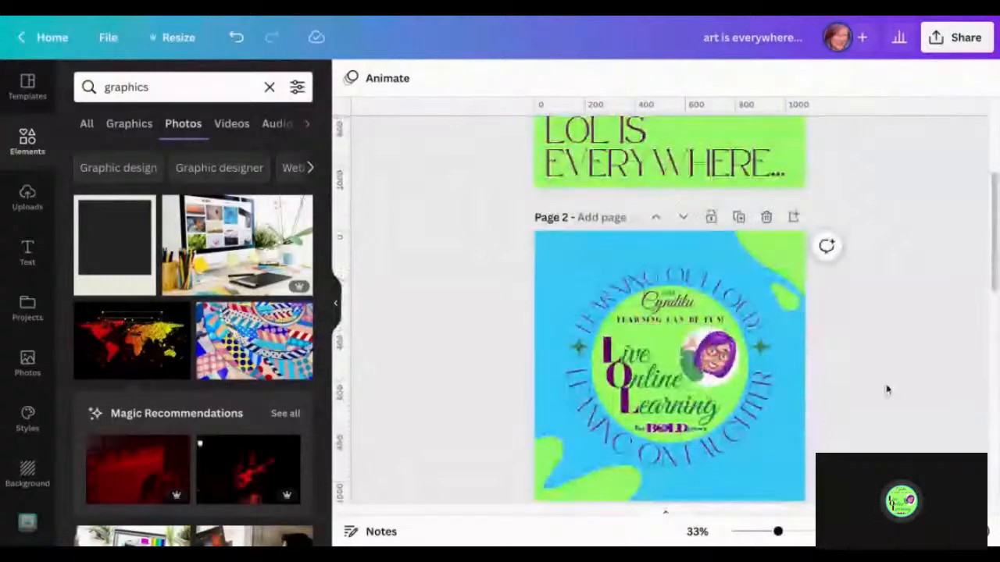
{"action": "scroll", "coordinate": [886, 389], "scroll_direction": "up", "scroll_amount": 3}
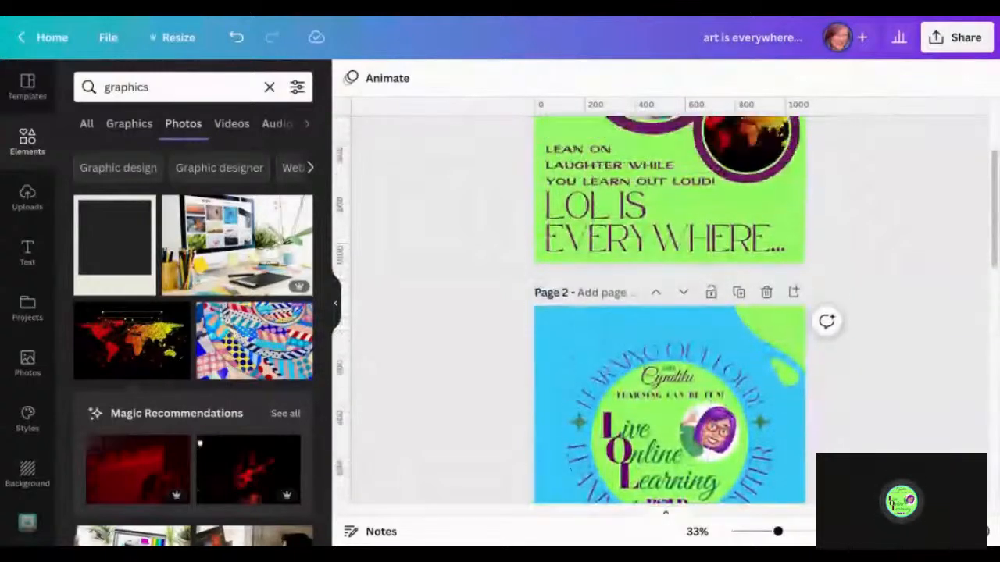
{"action": "scroll", "coordinate": [669, 309], "scroll_direction": "up", "scroll_amount": 2}
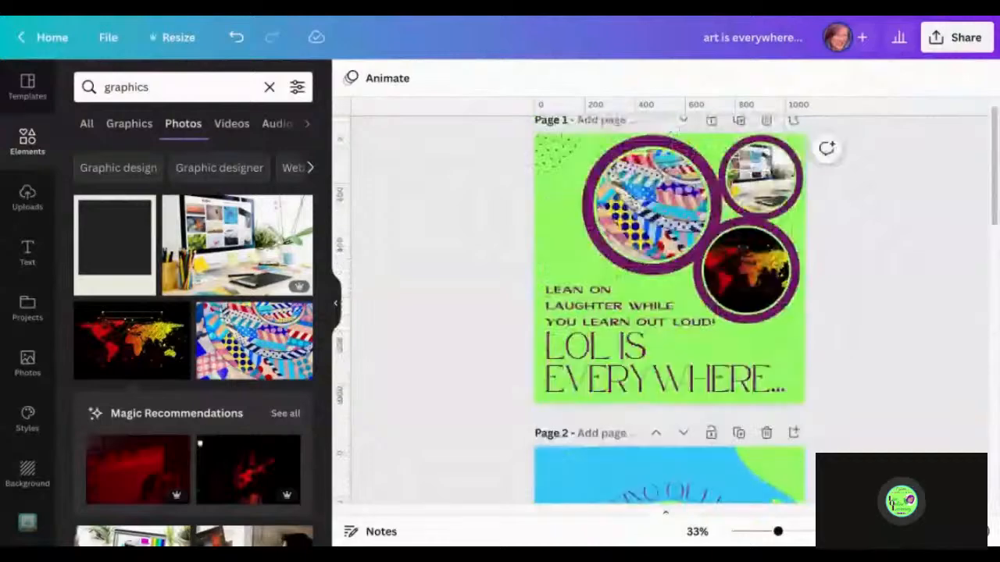
{"action": "scroll", "coordinate": [670, 309], "scroll_direction": "down", "scroll_amount": 4}
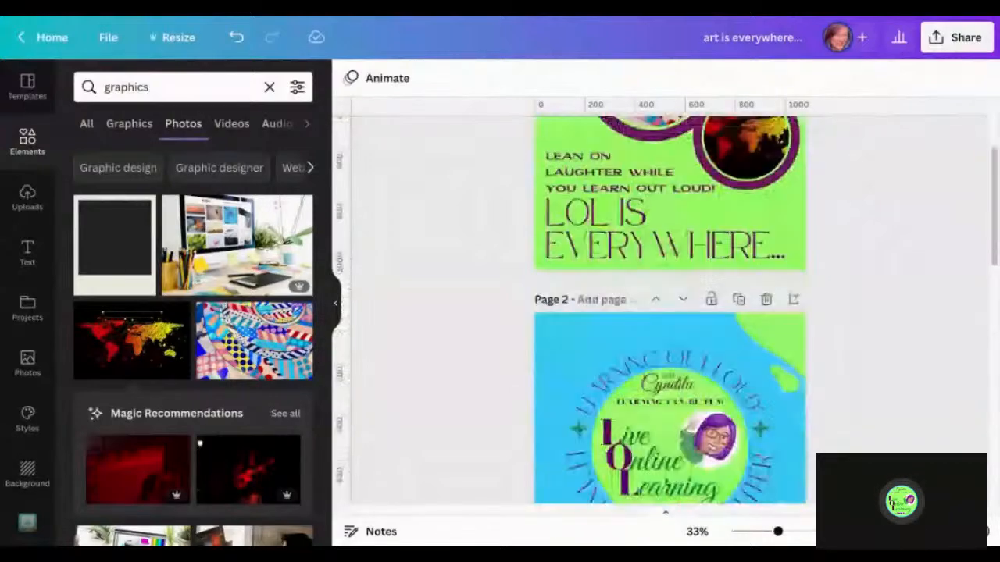
{"action": "scroll", "coordinate": [670, 310], "scroll_direction": "down", "scroll_amount": 3}
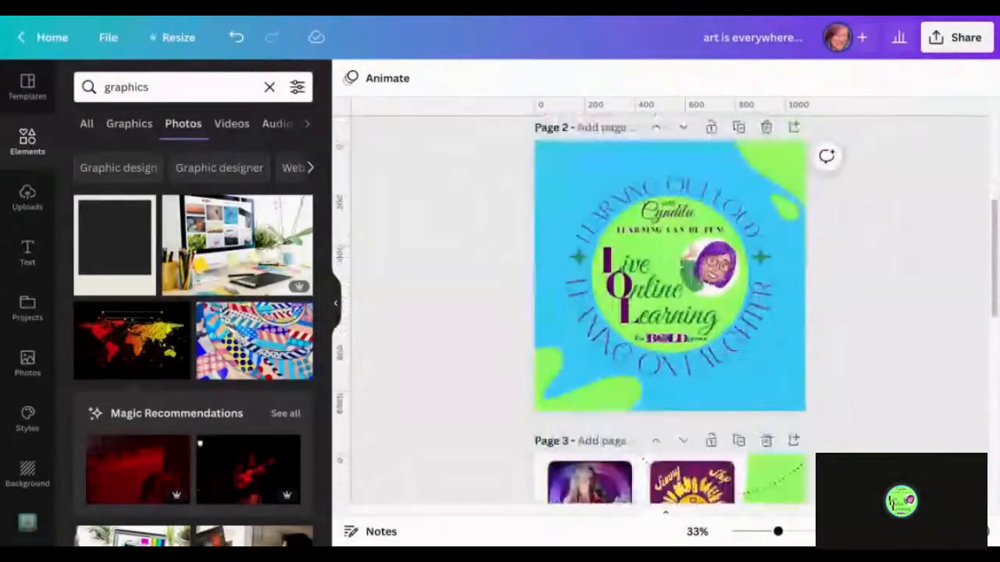
{"action": "scroll", "coordinate": [670, 309], "scroll_direction": "down", "scroll_amount": 1}
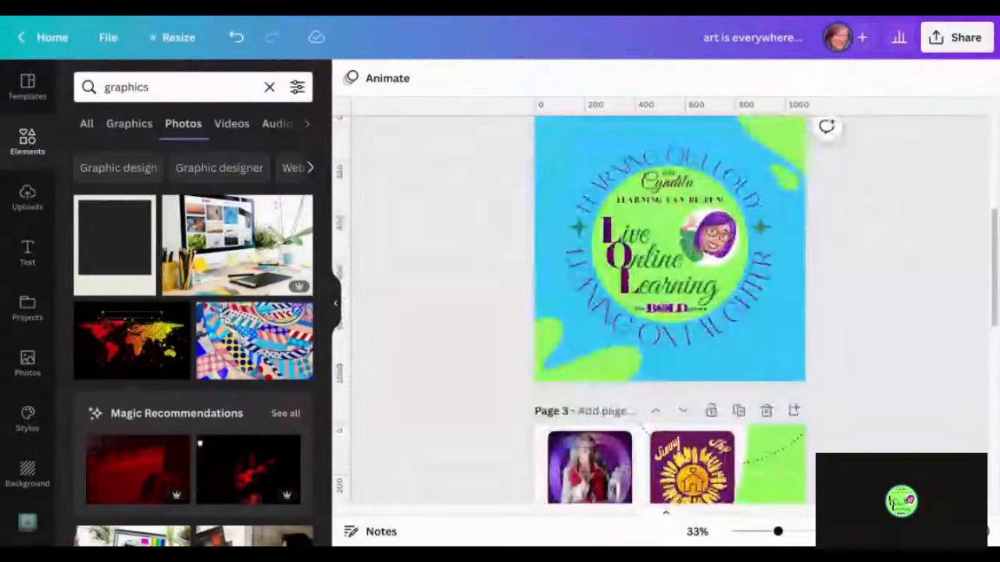